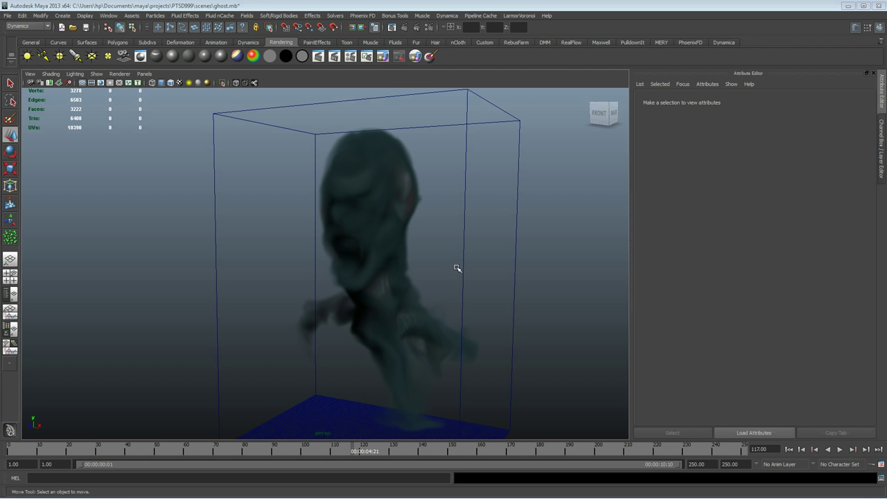
# - Examine the ghost fluid effect from several angles and play its simulation from the first frame
pyautogui.moveTo(440, 270)
pyautogui.keyDown('alt'); pyautogui.mouseDown()
pyautogui.moveTo(382, 270)
pyautogui.moveTo(503, 266)
pyautogui.moveTo(438, 272)
pyautogui.mouseUp(); pyautogui.keyUp('alt')
pyautogui.keyDown('alt'); pyautogui.moveTo(402, 284); pyautogui.dragTo(275, 258, button='right'); pyautogui.keyUp('alt')
pyautogui.keyDown('alt'); pyautogui.moveTo(274, 258); pyautogui.dragTo(404, 256); pyautogui.keyUp('alt')
pyautogui.keyDown('alt'); pyautogui.moveTo(404, 256); pyautogui.dragTo(390, 271, button='middle'); pyautogui.keyUp('alt')
pyautogui.moveTo(391, 271)
pyautogui.keyDown('alt'); pyautogui.mouseDown()
pyautogui.moveTo(358, 277)
pyautogui.moveTo(393, 271)
pyautogui.mouseUp(); pyautogui.keyUp('alt')
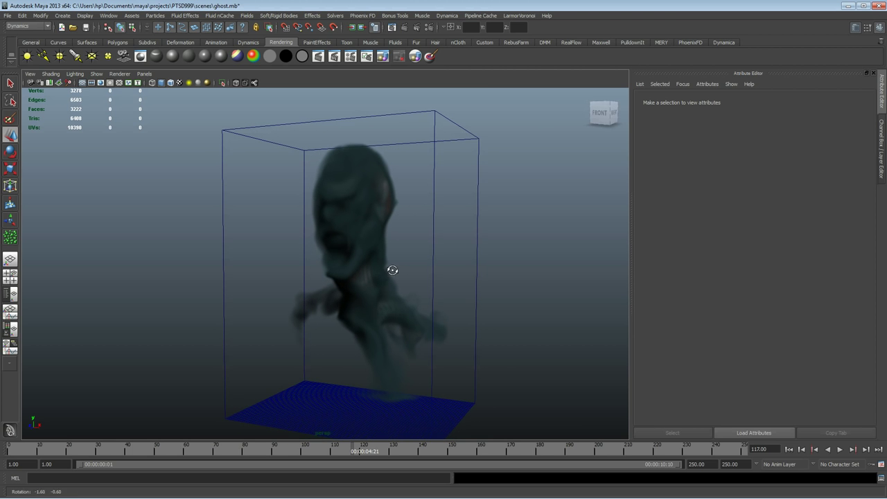
pyautogui.click(790, 449)
pyautogui.click(839, 449)
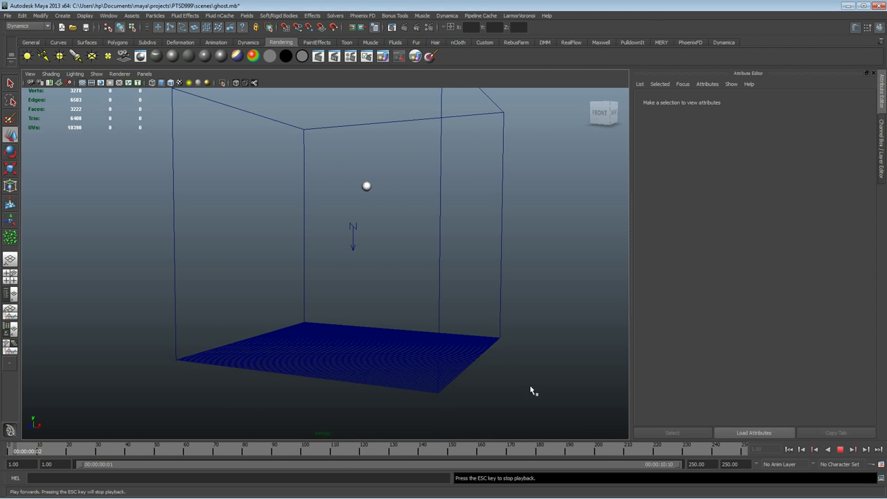
pyautogui.keyDown('alt'); pyautogui.moveTo(533, 392); pyautogui.dragTo(529, 301, button='right'); pyautogui.keyUp('alt')
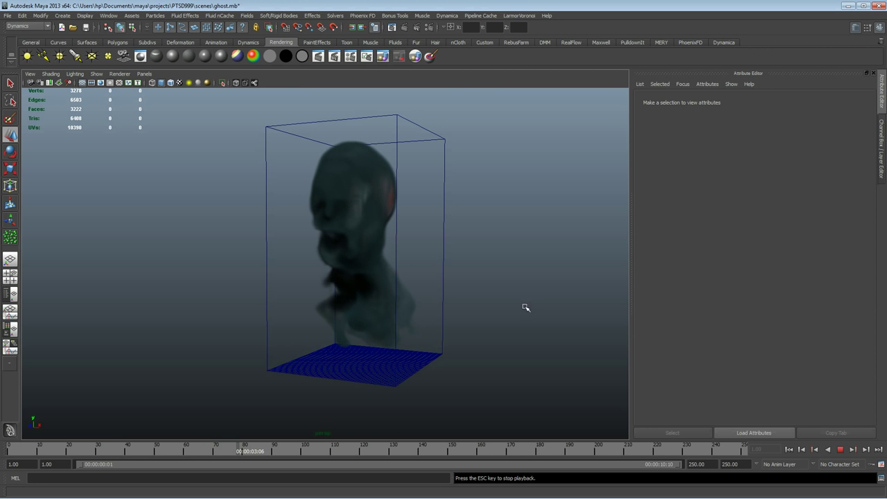
pyautogui.click(841, 449)
pyautogui.keyDown('alt'); pyautogui.moveTo(439, 289); pyautogui.dragTo(349, 291); pyautogui.keyUp('alt')
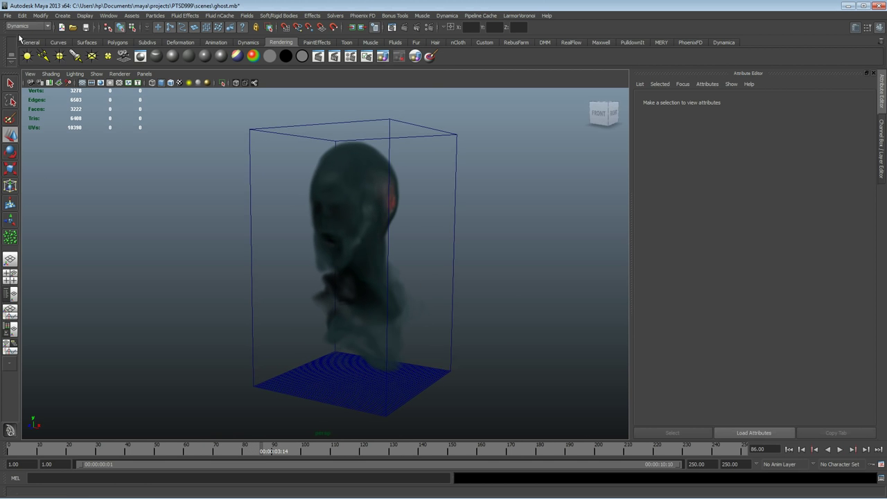
# - Save the current scene under the new name ghostface
pyautogui.click(6, 15)
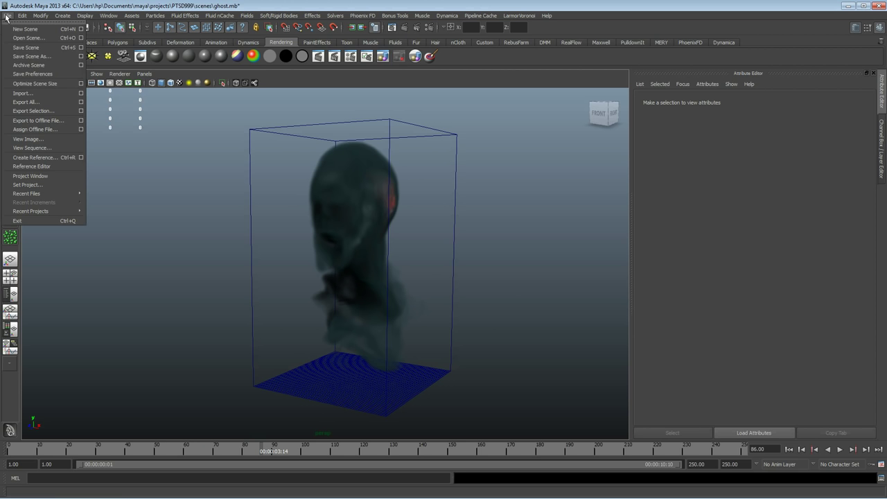
pyautogui.click(22, 58)
pyautogui.write('ghostface')
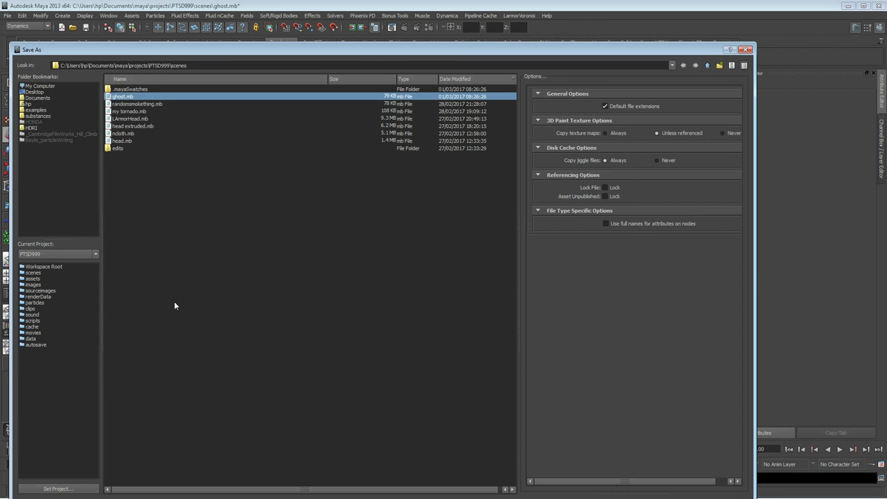
pyautogui.press('Return')
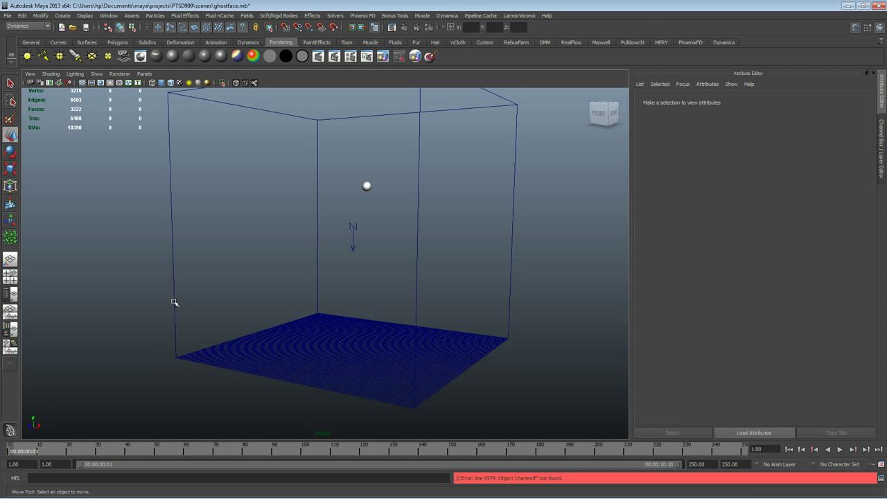
# - Create a new empty scene, discarding the unsaved changes to ghostface.mb
pyautogui.keyDown('alt'); pyautogui.moveTo(352, 236); pyautogui.dragTo(344, 253, button='middle'); pyautogui.keyUp('alt')
pyautogui.keyDown('alt'); pyautogui.moveTo(344, 253); pyautogui.dragTo(303, 246, button='right'); pyautogui.keyUp('alt')
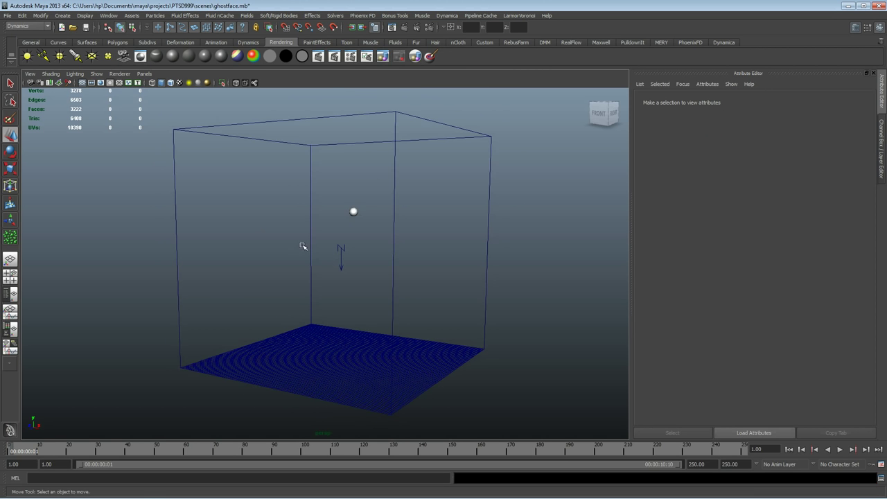
pyautogui.click(62, 28)
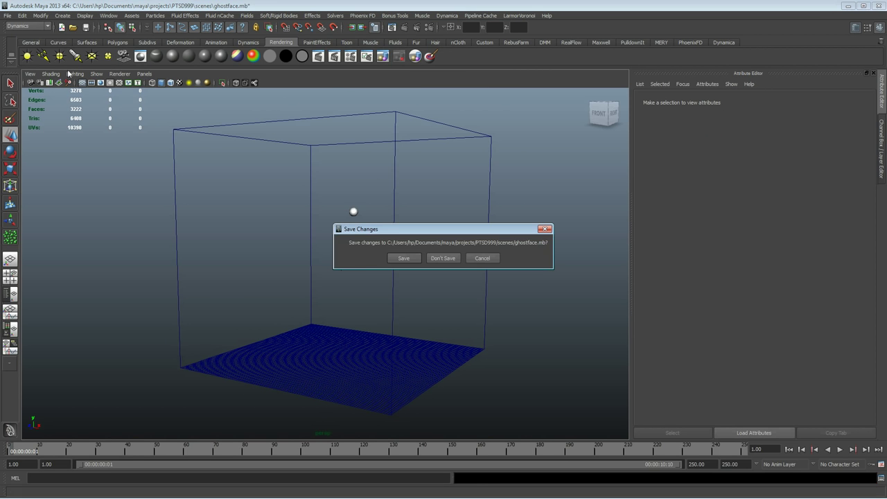
pyautogui.click(453, 258)
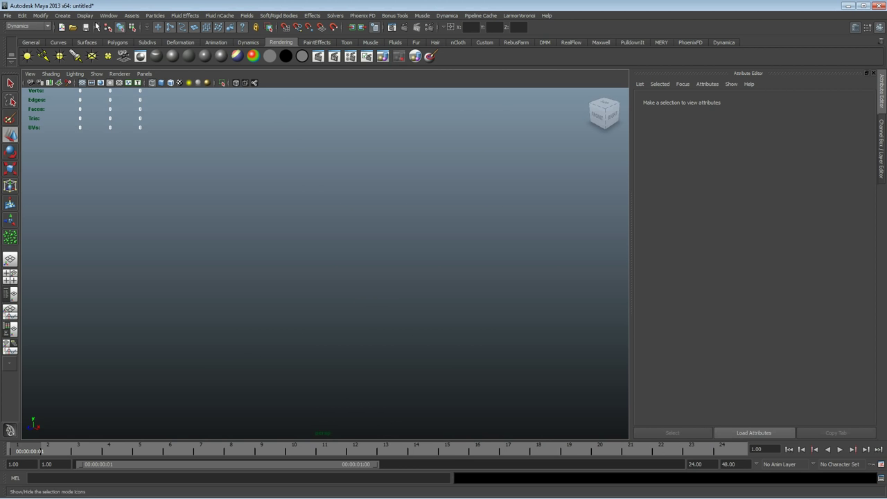
# - Display the ground grid in the perspective view
pyautogui.click(85, 15)
pyautogui.click(90, 32)
pyautogui.keyDown('alt'); pyautogui.moveTo(212, 148); pyautogui.dragTo(315, 280); pyautogui.keyUp('alt')
pyautogui.keyDown('alt'); pyautogui.moveTo(315, 280); pyautogui.dragTo(399, 291, button='right'); pyautogui.keyUp('alt')
pyautogui.keyDown('alt'); pyautogui.moveTo(400, 291); pyautogui.dragTo(404, 300); pyautogui.keyUp('alt')
pyautogui.keyDown('alt'); pyautogui.moveTo(380, 329); pyautogui.dragTo(356, 321, button='middle'); pyautogui.keyUp('alt')
pyautogui.keyDown('alt'); pyautogui.moveTo(356, 321); pyautogui.dragTo(324, 307, button='right'); pyautogui.keyUp('alt')
pyautogui.keyDown('alt'); pyautogui.moveTo(325, 307); pyautogui.dragTo(311, 303); pyautogui.keyUp('alt')
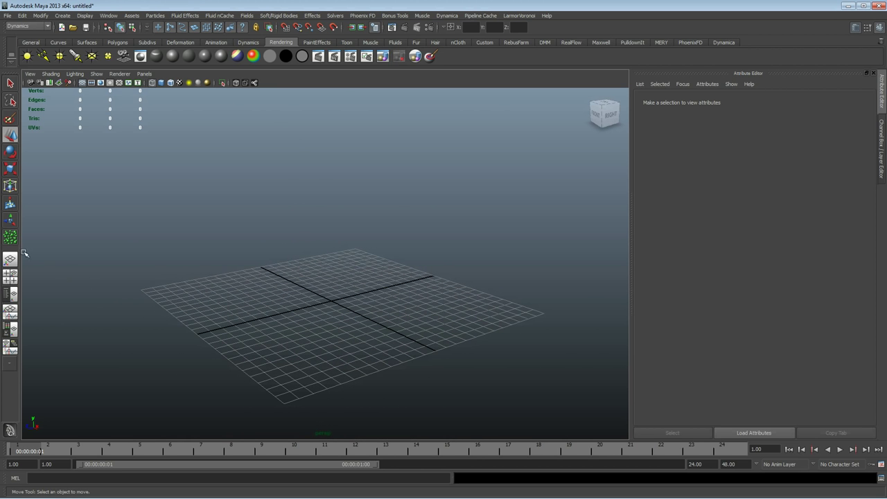
pyautogui.keyDown('alt'); pyautogui.moveTo(277, 307); pyautogui.dragTo(294, 295, button='right'); pyautogui.keyUp('alt')
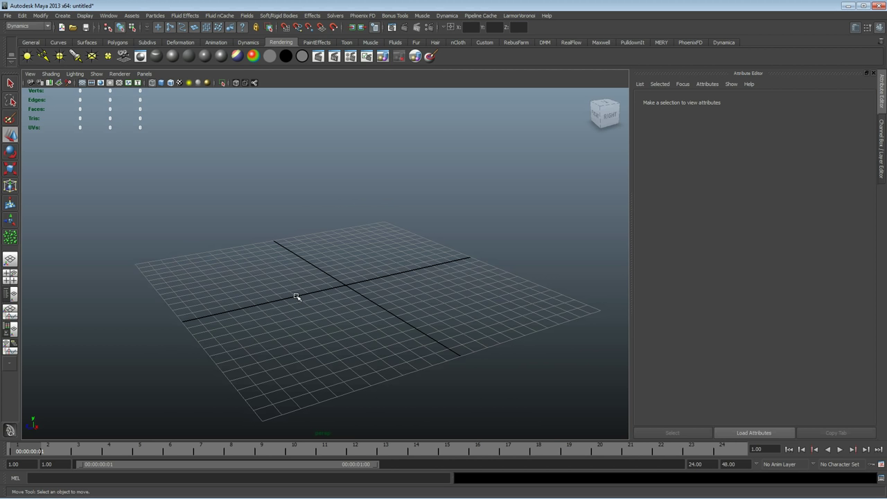
pyautogui.moveTo(295, 297)
pyautogui.keyDown('alt'); pyautogui.mouseDown()
pyautogui.moveTo(337, 277)
pyautogui.moveTo(316, 291)
pyautogui.moveTo(285, 290)
pyautogui.mouseUp(); pyautogui.keyUp('alt')
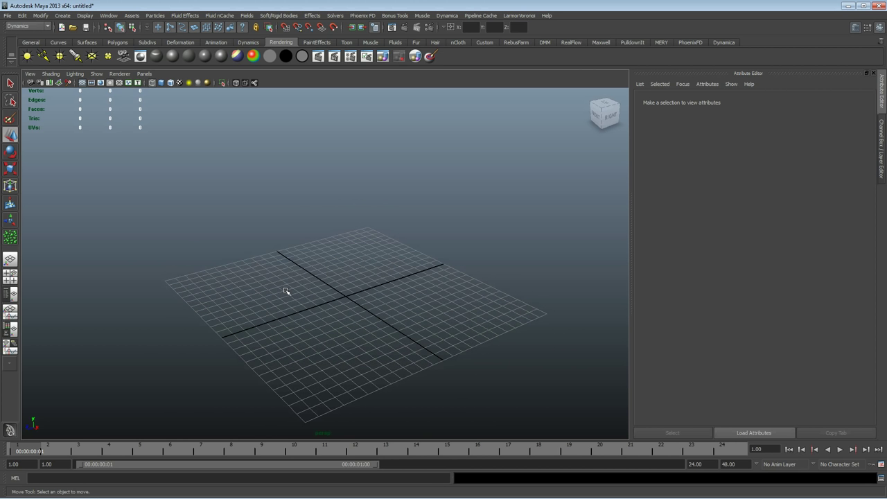
pyautogui.keyDown('alt'); pyautogui.moveTo(285, 290); pyautogui.dragTo(279, 285); pyautogui.keyUp('alt')
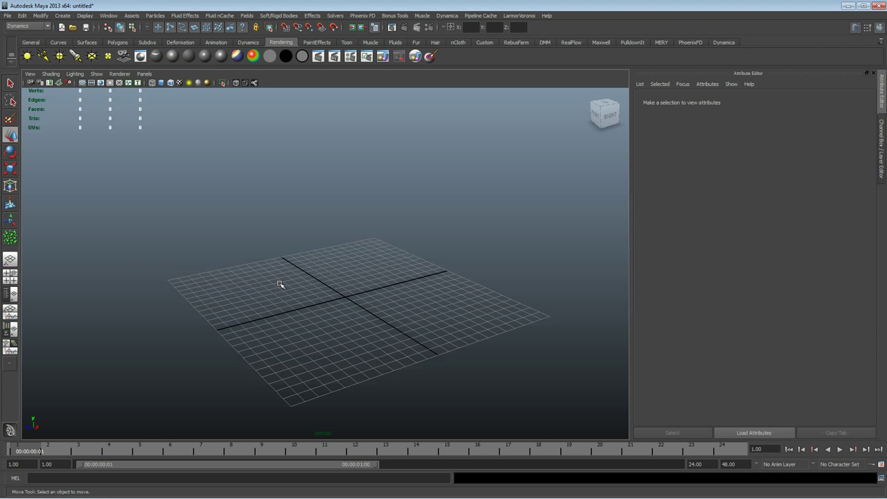
pyautogui.keyDown('alt'); pyautogui.moveTo(291, 263); pyautogui.dragTo(233, 266, button='right'); pyautogui.keyUp('alt')
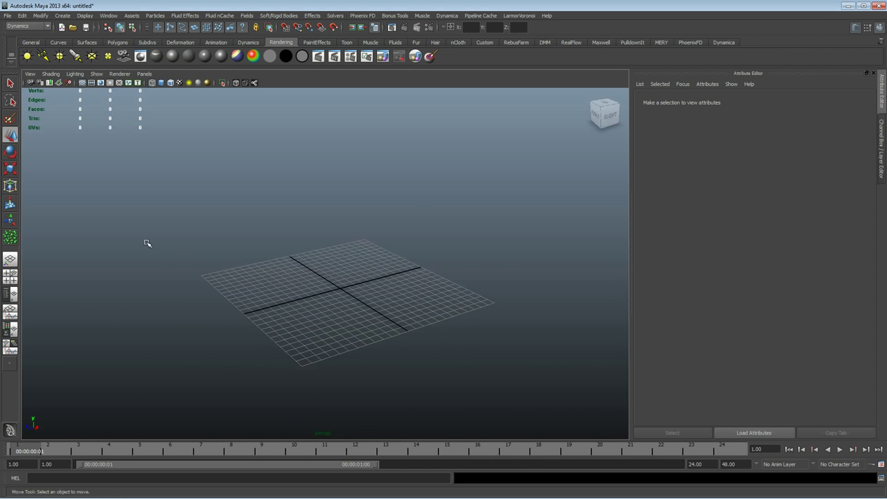
# - Switch to the nDynamics menu set and place a single Points-style nParticle with the nParticle Tool, closing the tool settings when finished
pyautogui.click(31, 26)
pyautogui.click(20, 65)
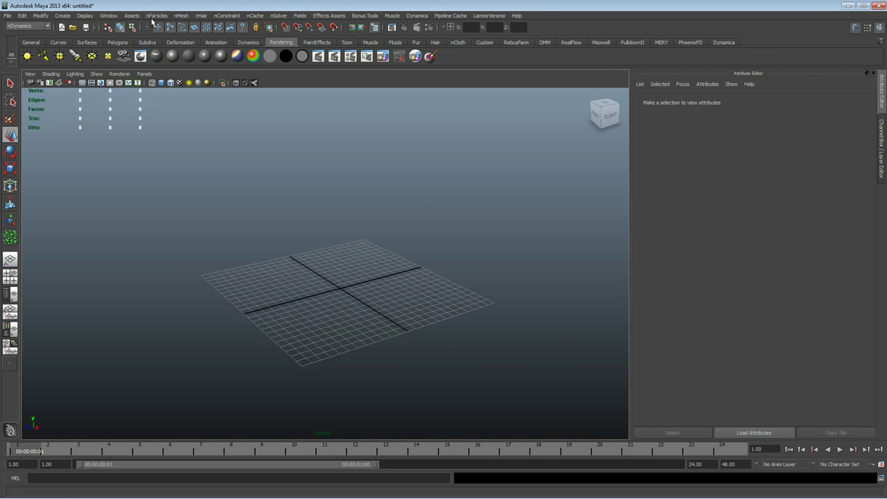
pyautogui.click(156, 16)
pyautogui.moveTo(161, 30)
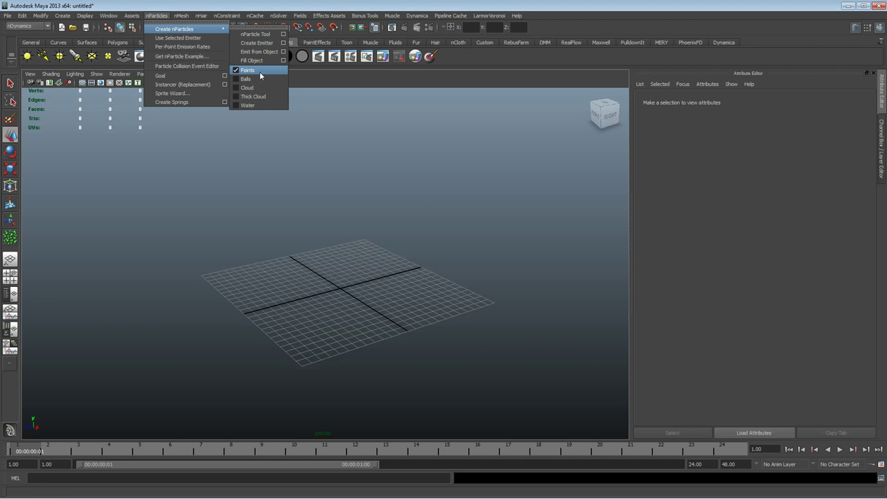
pyautogui.click(250, 35)
pyautogui.doubleClick(10, 237)
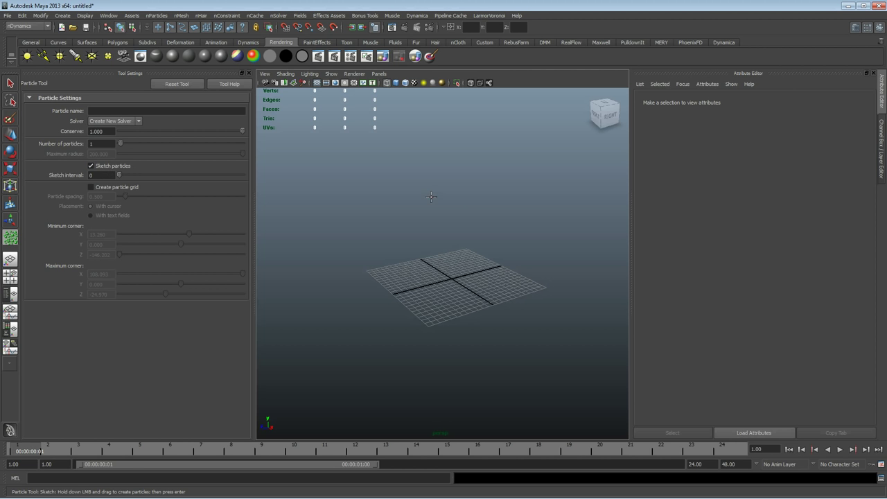
pyautogui.click(9, 135)
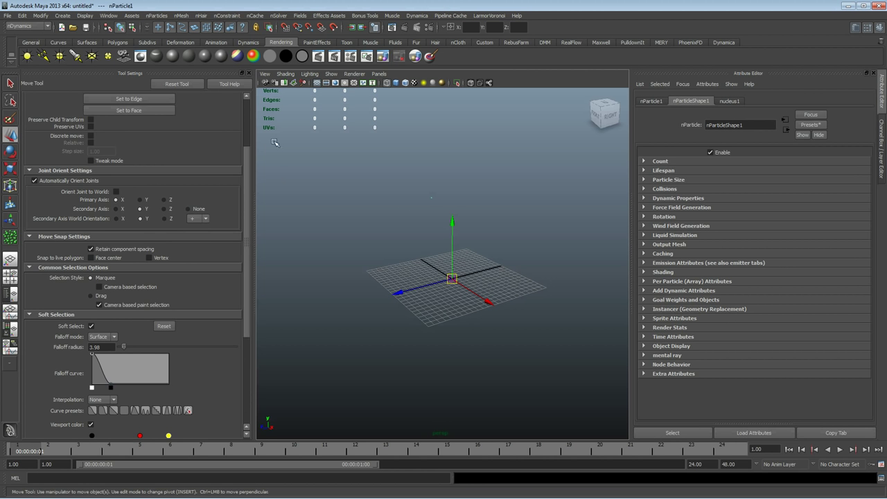
pyautogui.click(248, 73)
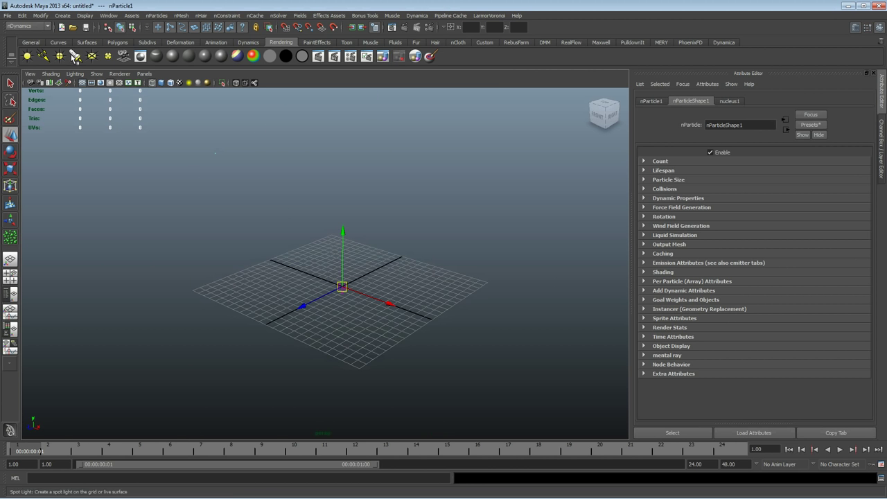
# - Open the Outliner and place it beside the grid so the view stays clear
pyautogui.click(108, 15)
pyautogui.click(116, 159)
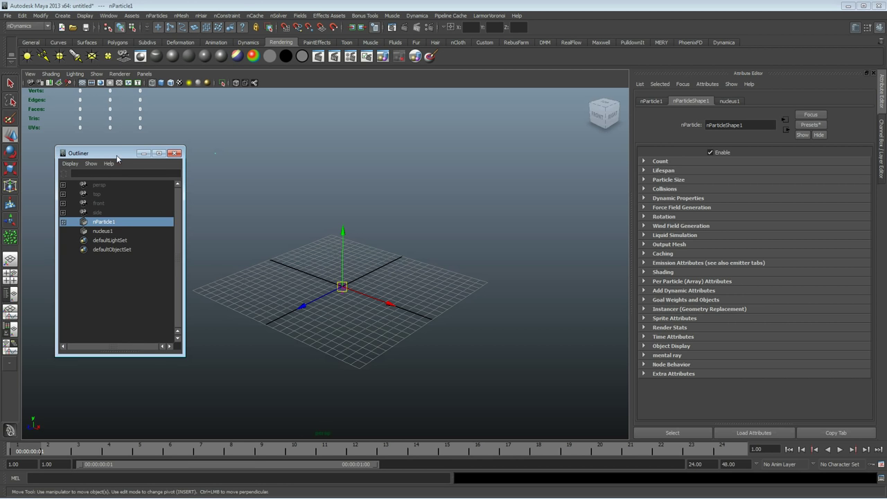
pyautogui.moveTo(117, 159); pyautogui.dragTo(87, 163)
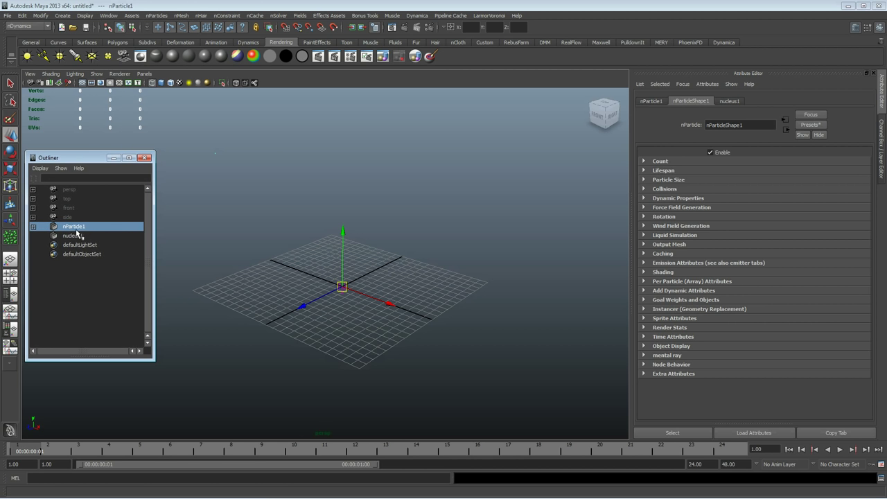
pyautogui.keyDown('alt'); pyautogui.moveTo(234, 215); pyautogui.dragTo(274, 224, button='middle'); pyautogui.keyUp('alt')
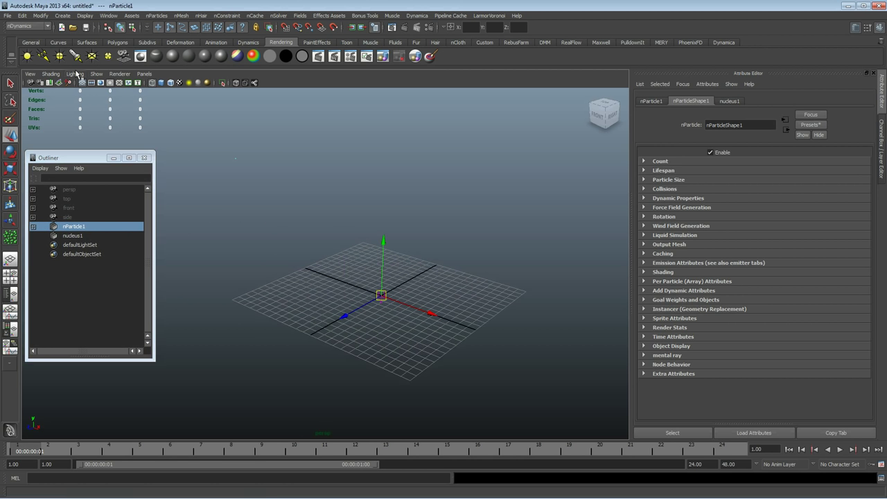
# - Center the pivot of nParticle1, snap the particle to the grid origin and raise it above the grid
pyautogui.click(40, 16)
pyautogui.click(56, 102)
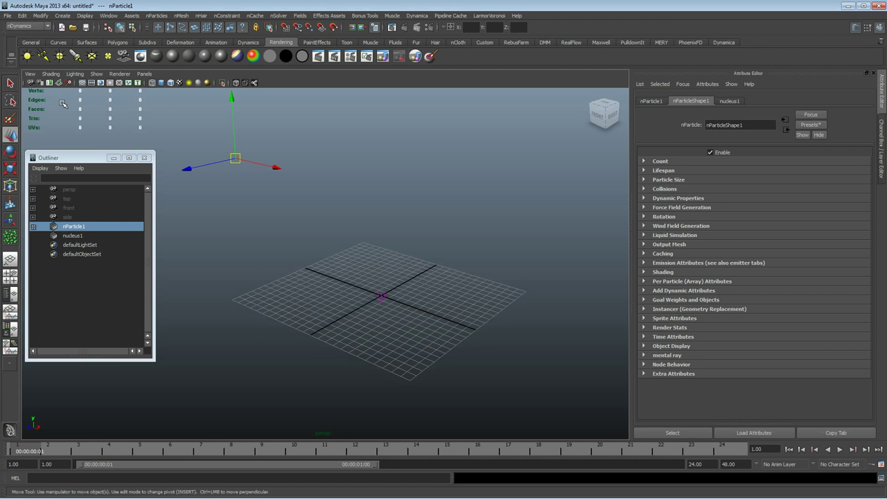
pyautogui.moveTo(276, 174); pyautogui.dragTo(411, 254)
pyautogui.press('x')
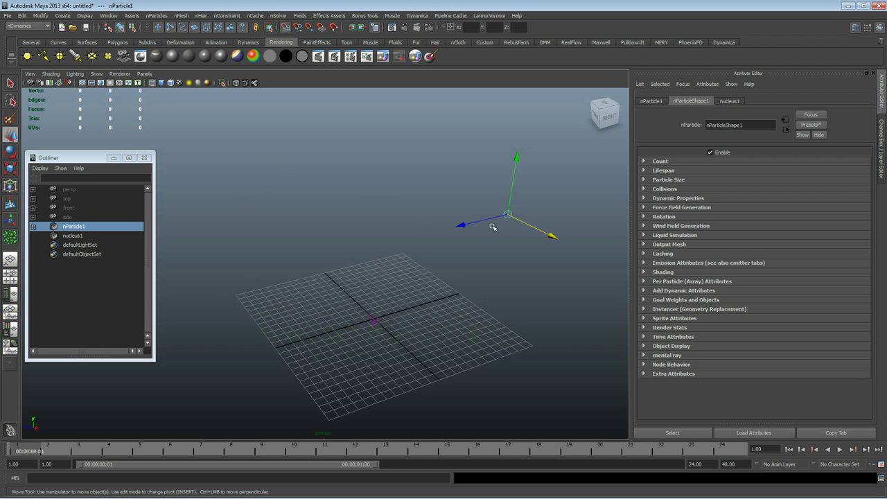
pyautogui.moveTo(510, 214); pyautogui.dragTo(374, 318)
pyautogui.moveTo(378, 270); pyautogui.dragTo(410, 252)
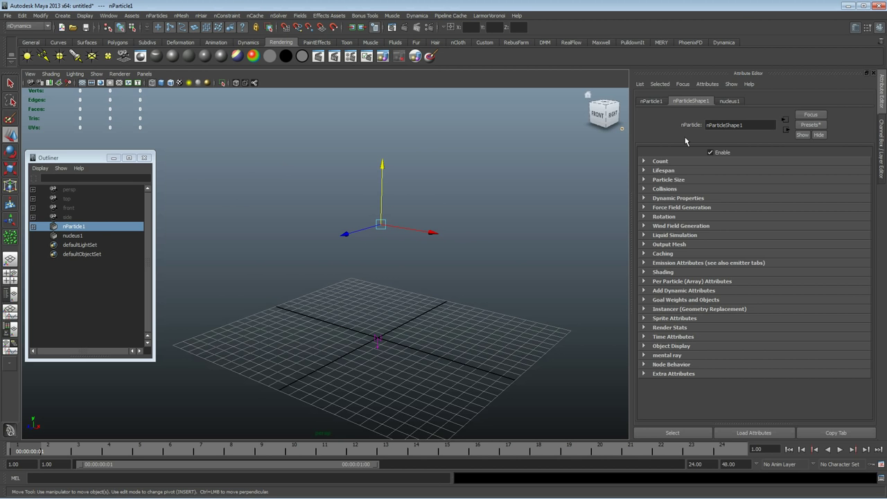
# - Set the Particle Render Type of nParticleShape1 to Spheres in its shading attributes
pyautogui.hotkey('ctrl', 'a')
pyautogui.hotkey('ctrl', 'a')
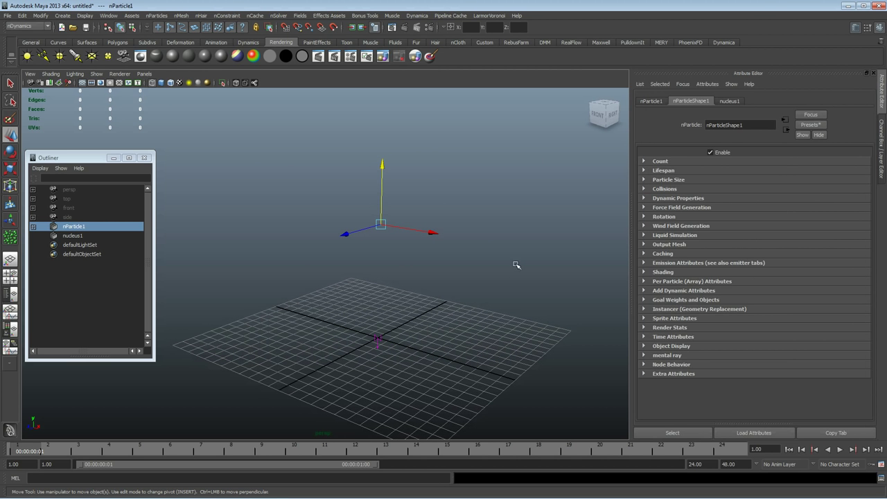
pyautogui.click(663, 272)
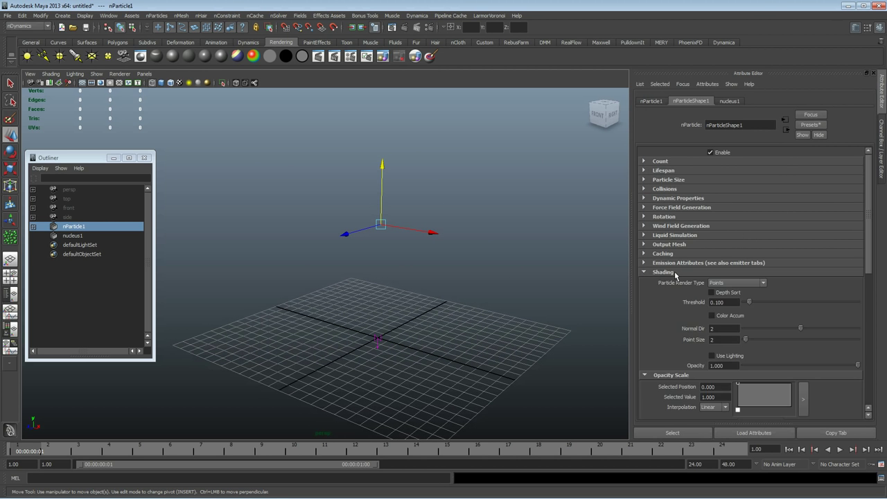
pyautogui.click(725, 282)
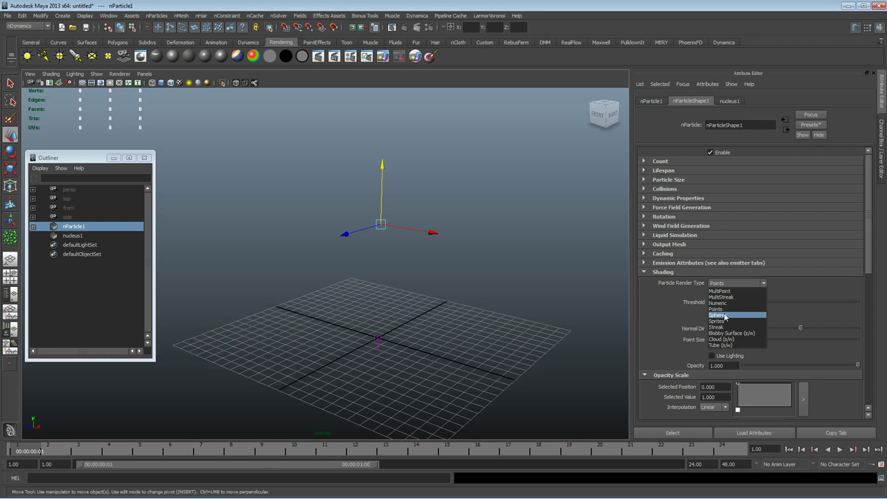
pyautogui.click(718, 314)
pyautogui.keyDown('alt'); pyautogui.moveTo(350, 282); pyautogui.dragTo(453, 265, button='right'); pyautogui.keyUp('alt')
pyautogui.keyDown('alt'); pyautogui.moveTo(453, 264); pyautogui.dragTo(515, 305); pyautogui.keyUp('alt')
pyautogui.click(645, 272)
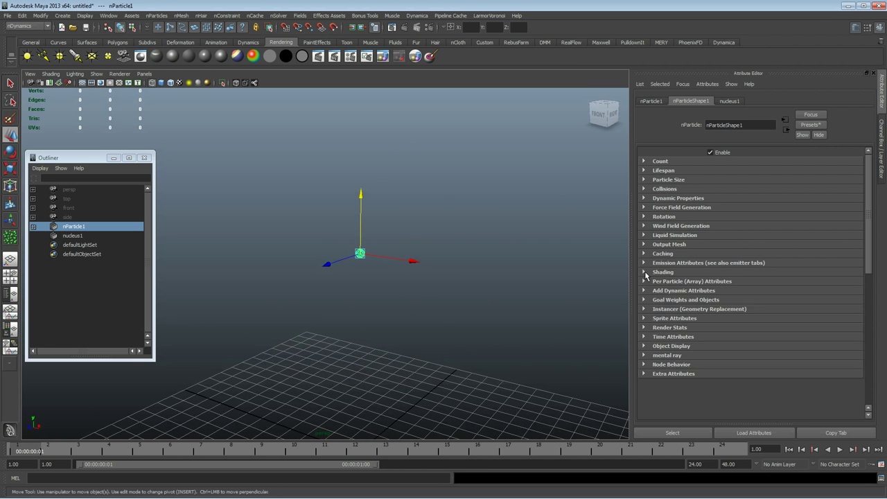
# - Set the playback range to end at frame 500
pyautogui.doubleClick(702, 464)
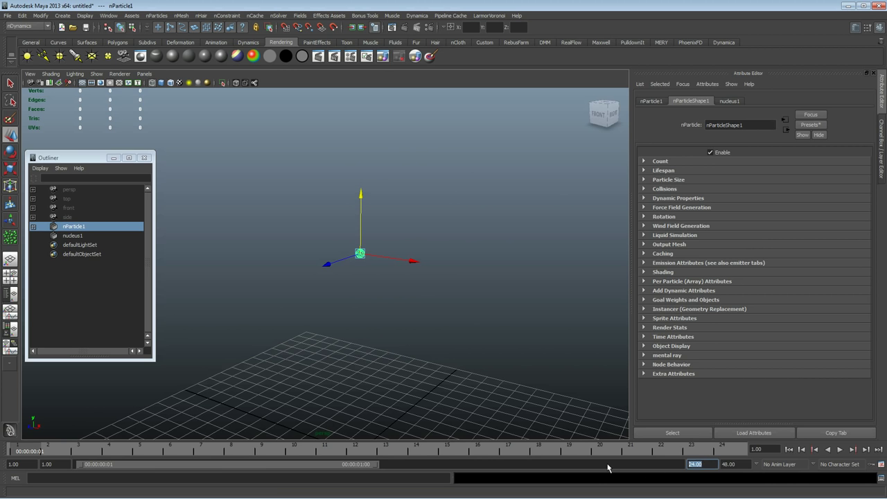
pyautogui.write('500')
pyautogui.press('Return')
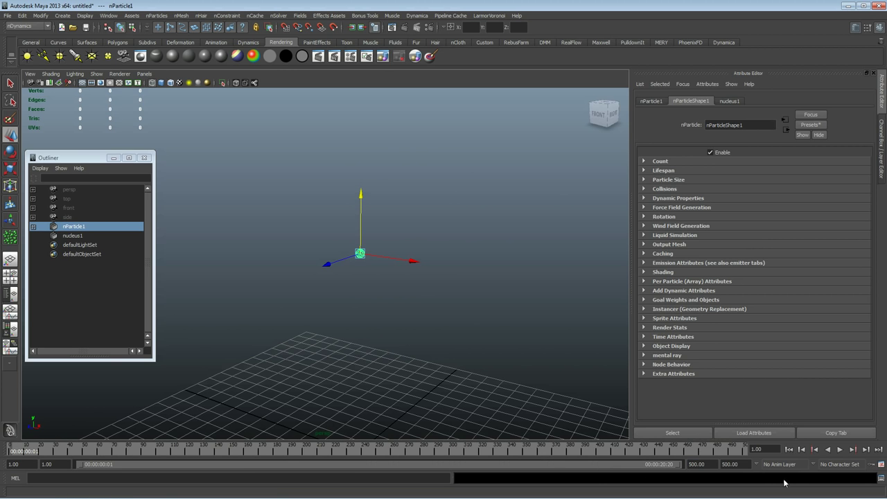
# - Play the simulation briefly to check the particle's motion, and return to the first frame
pyautogui.click(840, 449)
pyautogui.click(839, 449)
pyautogui.click(789, 449)
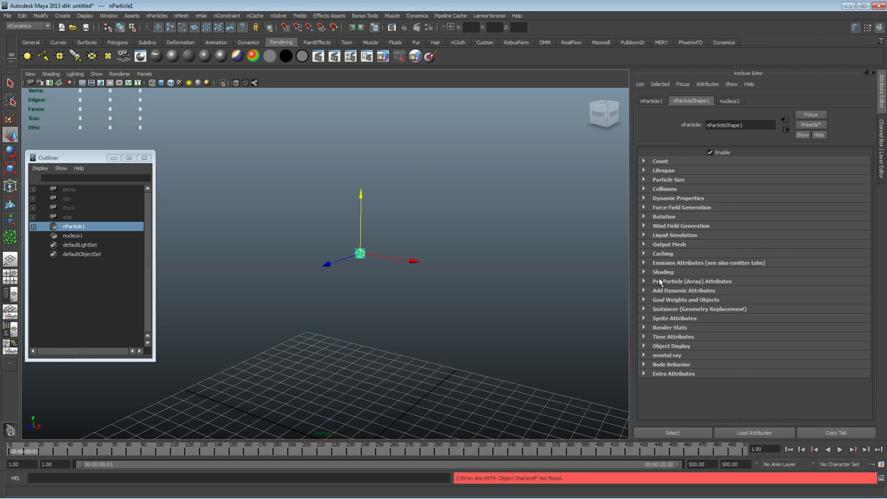
# - Enable Ignore Solver Gravity in nParticleShape1's dynamic properties and test it with a short playback from frame 1
pyautogui.click(678, 198)
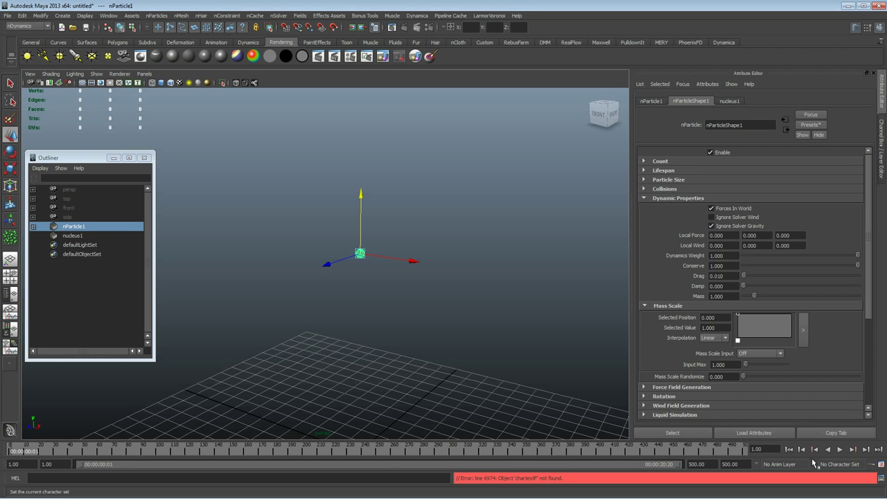
pyautogui.click(839, 450)
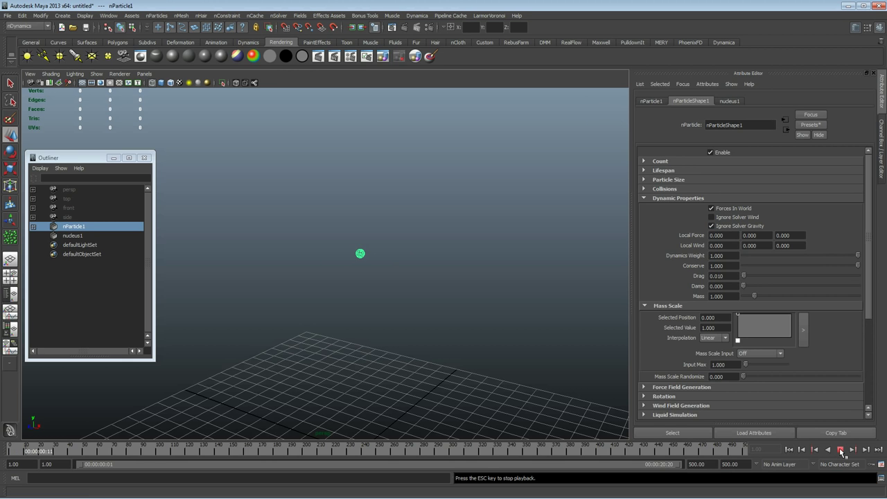
pyautogui.click(840, 449)
pyautogui.click(789, 450)
pyautogui.keyDown('alt'); pyautogui.moveTo(350, 309); pyautogui.dragTo(363, 250); pyautogui.keyUp('alt')
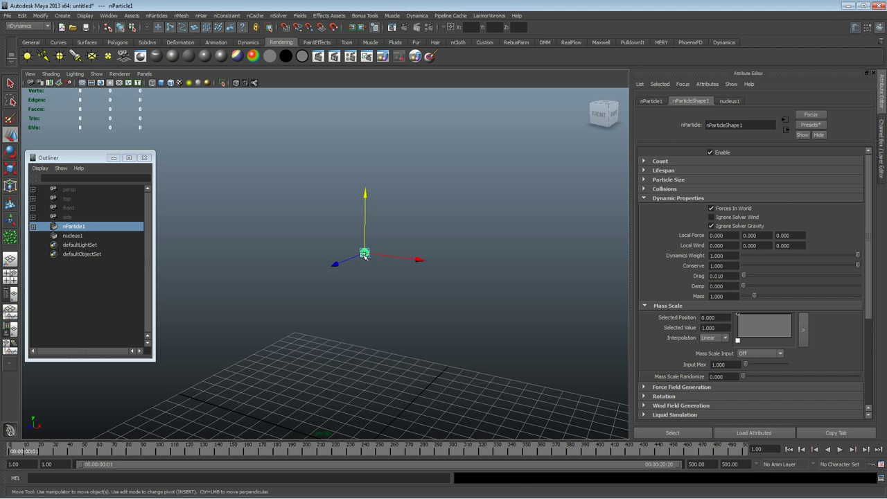
pyautogui.keyDown('alt'); pyautogui.moveTo(351, 320); pyautogui.dragTo(521, 322); pyautogui.keyUp('alt')
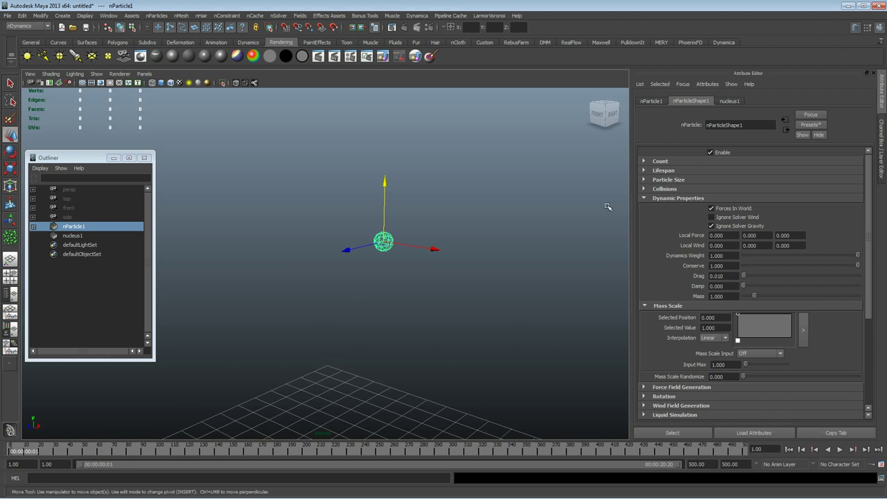
pyautogui.click(644, 199)
# - Switch to the Dynamics menu set and create a 3D fluid container on the grid
pyautogui.keyDown('alt'); pyautogui.moveTo(430, 305); pyautogui.dragTo(257, 266); pyautogui.keyUp('alt')
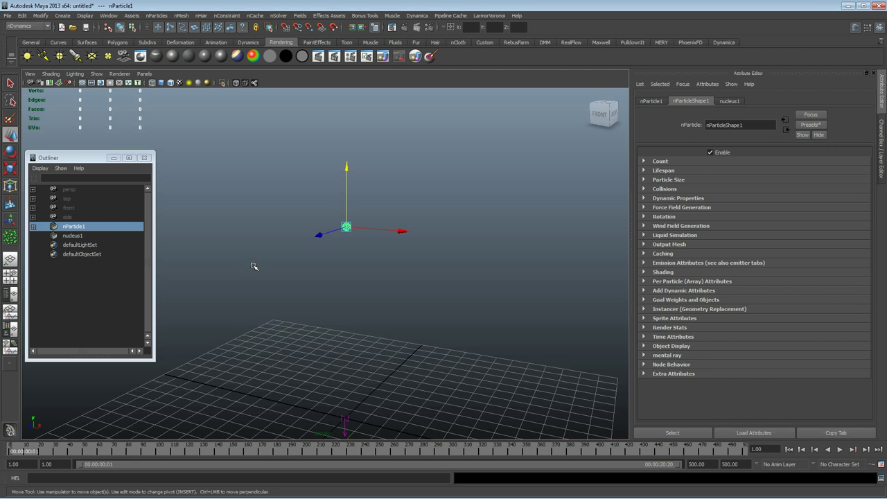
pyautogui.keyDown('alt'); pyautogui.moveTo(253, 266); pyautogui.dragTo(392, 294); pyautogui.keyUp('alt')
pyautogui.click(28, 26)
pyautogui.click(20, 52)
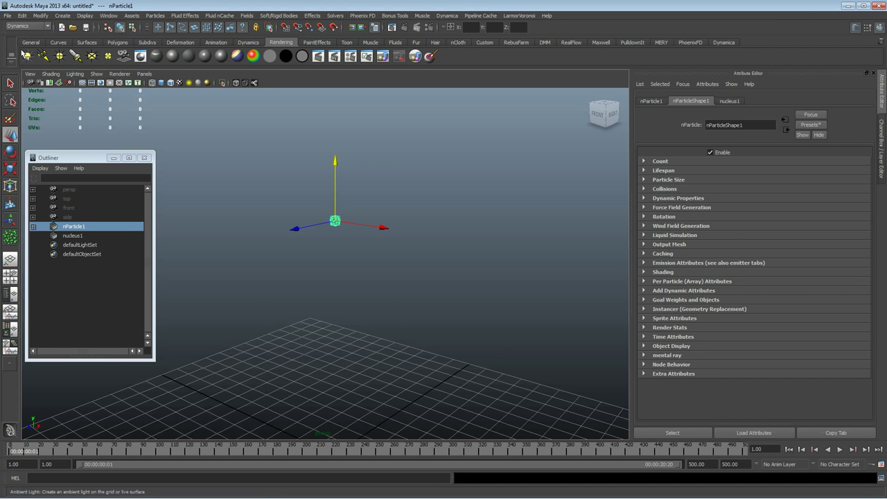
pyautogui.click(185, 17)
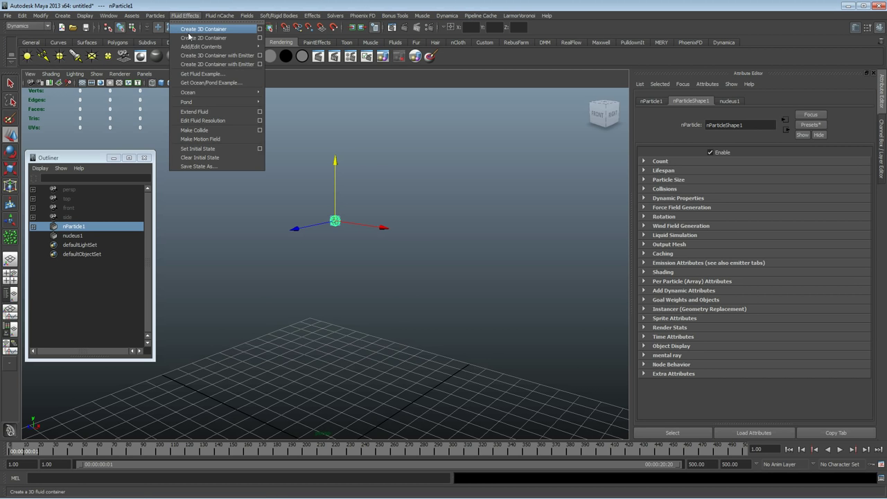
pyautogui.click(203, 29)
pyautogui.keyDown('alt'); pyautogui.moveTo(433, 249); pyautogui.dragTo(364, 289); pyautogui.keyUp('alt')
pyautogui.keyDown('alt'); pyautogui.moveTo(430, 214); pyautogui.dragTo(325, 270); pyautogui.keyUp('alt')
# - Select nParticle1 together with the fluid container and apply Emit from Object so the particle emits fluid
pyautogui.click(351, 177)
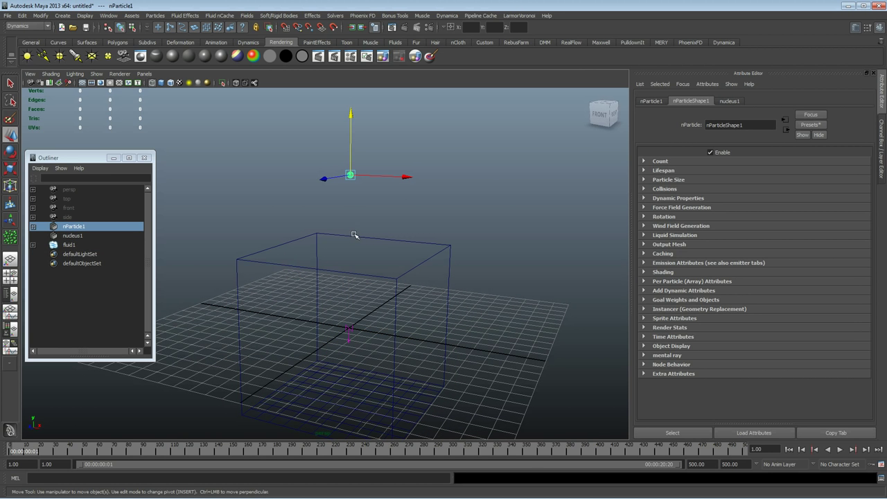
pyautogui.moveTo(359, 229); pyautogui.dragTo(344, 247)
pyautogui.keyDown('shift'); pyautogui.moveTo(364, 191); pyautogui.dragTo(302, 157); pyautogui.keyUp('shift')
pyautogui.click(186, 15)
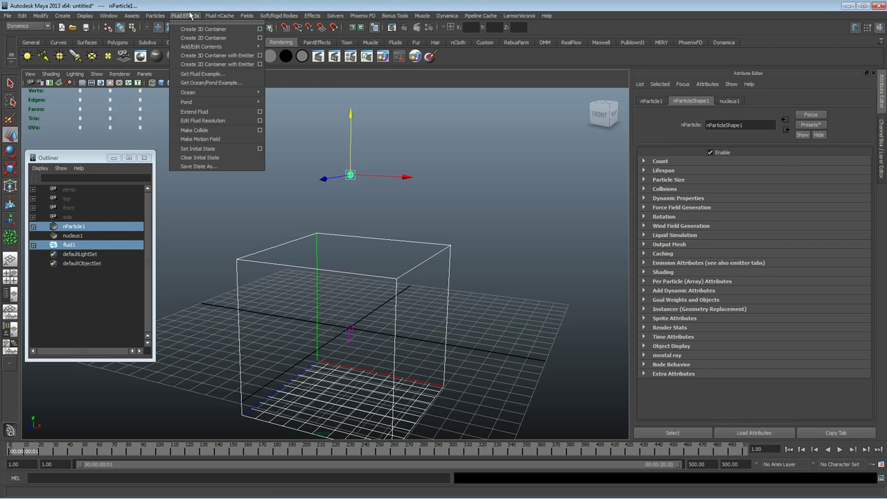
pyautogui.moveTo(192, 49)
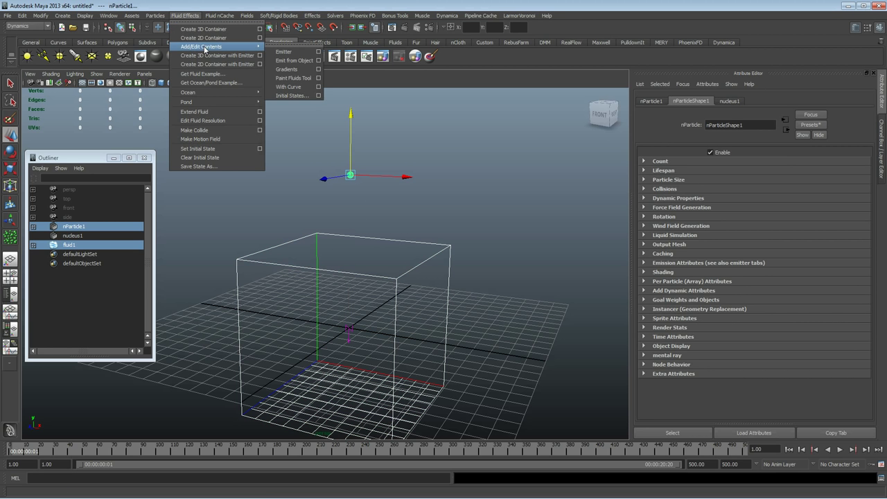
pyautogui.click(302, 65)
pyautogui.keyDown('alt'); pyautogui.moveTo(377, 196); pyautogui.dragTo(399, 204); pyautogui.keyUp('alt')
pyautogui.keyDown('alt'); pyautogui.moveTo(383, 237); pyautogui.dragTo(321, 277); pyautogui.keyUp('alt')
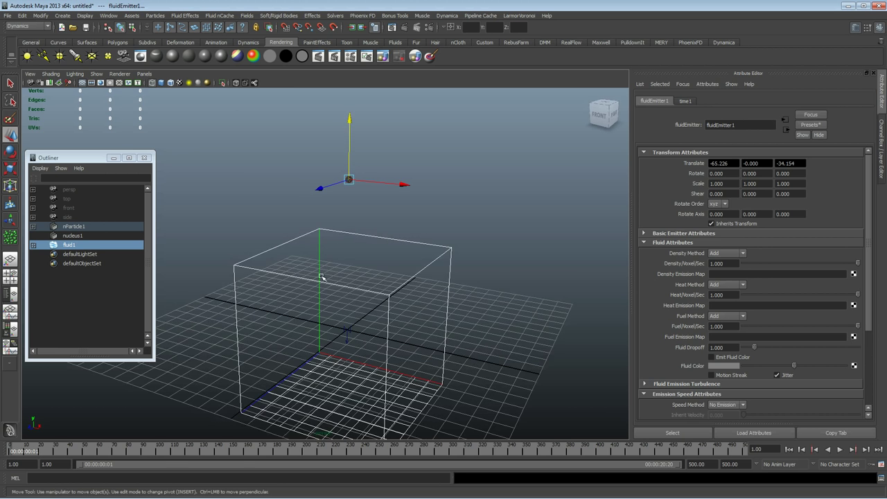
# - Select the fluid container and turn on Auto Resize in the fluidShape1 attributes
pyautogui.click(256, 269)
pyautogui.scroll(-4, 697, 323)
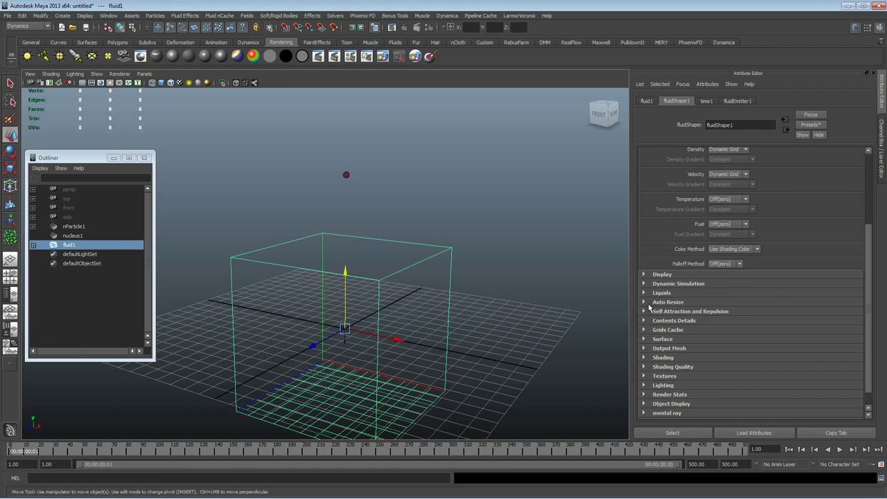
pyautogui.scroll(-3, 534, 305)
pyautogui.scroll(2, 480, 283)
pyautogui.click(667, 303)
pyautogui.scroll(1, 708, 318)
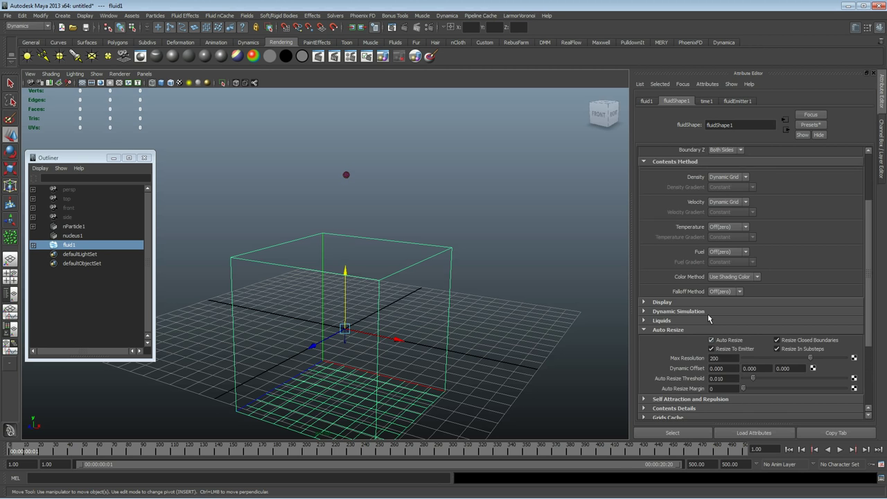
pyautogui.scroll(3, 708, 318)
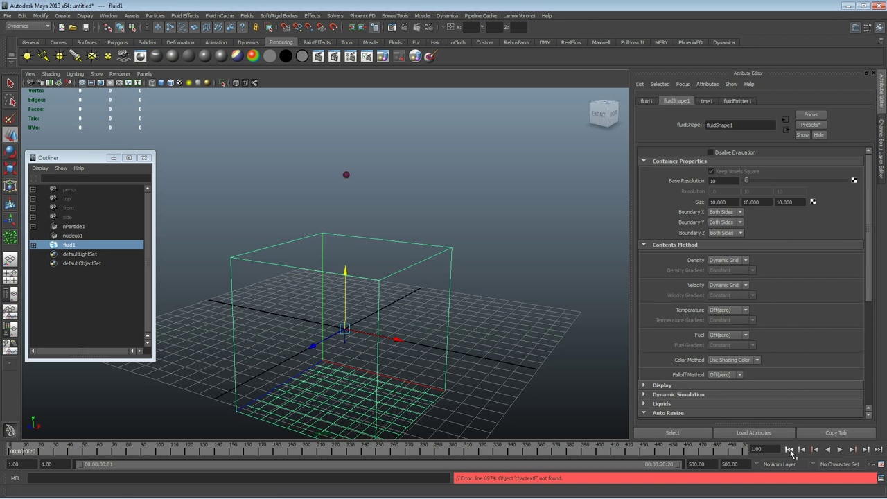
# - Play the fluid simulation to frame 31 and switch the viewport to shaded display to view the smoke
pyautogui.click(840, 451)
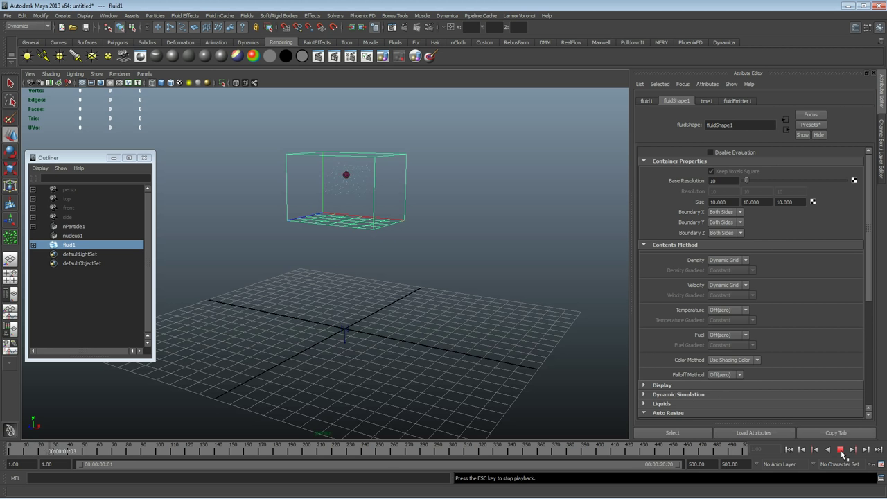
pyautogui.click(840, 451)
pyautogui.moveTo(367, 250)
pyautogui.keyDown('alt'); pyautogui.mouseDown(button='right')
pyautogui.moveTo(398, 267)
pyautogui.moveTo(418, 265)
pyautogui.mouseUp(button='right'); pyautogui.keyUp('alt')
pyautogui.press('5')
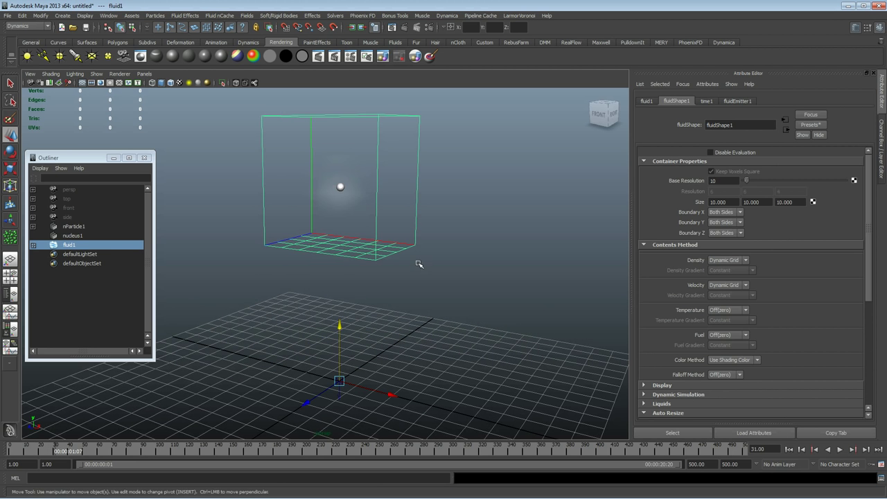
pyautogui.keyDown('alt'); pyautogui.moveTo(388, 278); pyautogui.dragTo(374, 277); pyautogui.keyUp('alt')
# - Adjust the Auto Resize Margin of fluidShape1
pyautogui.click(668, 413)
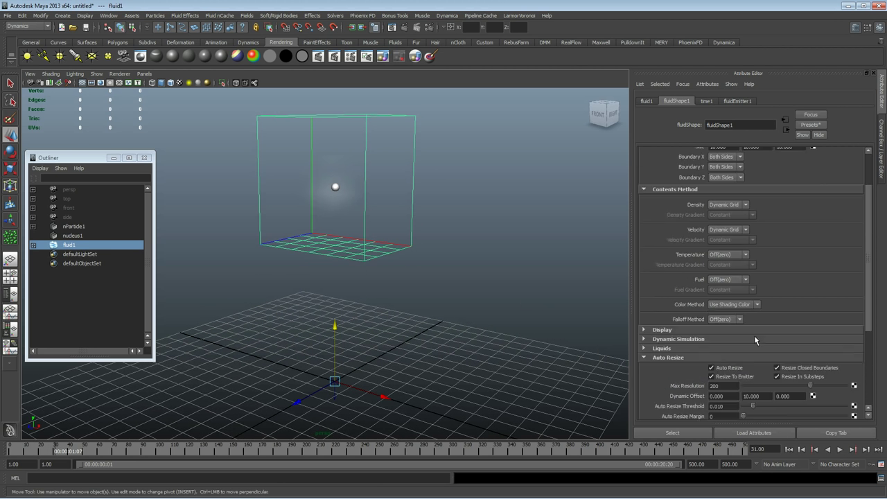
pyautogui.scroll(-5, 753, 343)
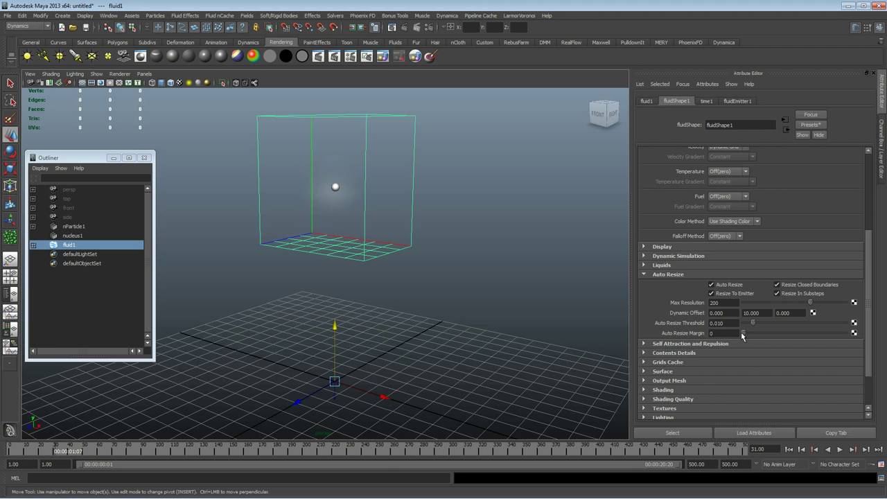
pyautogui.click(738, 334)
pyautogui.moveTo(749, 336); pyautogui.dragTo(757, 336)
pyautogui.keyDown('alt'); pyautogui.moveTo(518, 312); pyautogui.dragTo(519, 323, button='middle'); pyautogui.keyUp('alt')
# - Set the Base Resolution of fluidShape1 to 25
pyautogui.scroll(4, 760, 269)
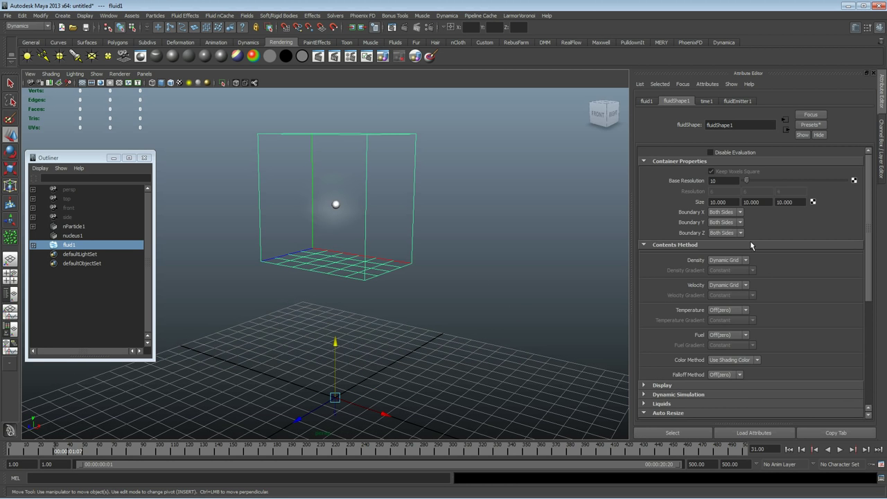
pyautogui.click(734, 179)
pyautogui.write('25')
pyautogui.press('Return')
# - Play the fluid simulation from the first frame to frame 46, inspect the emitted smoke up close, and rewind
pyautogui.click(789, 449)
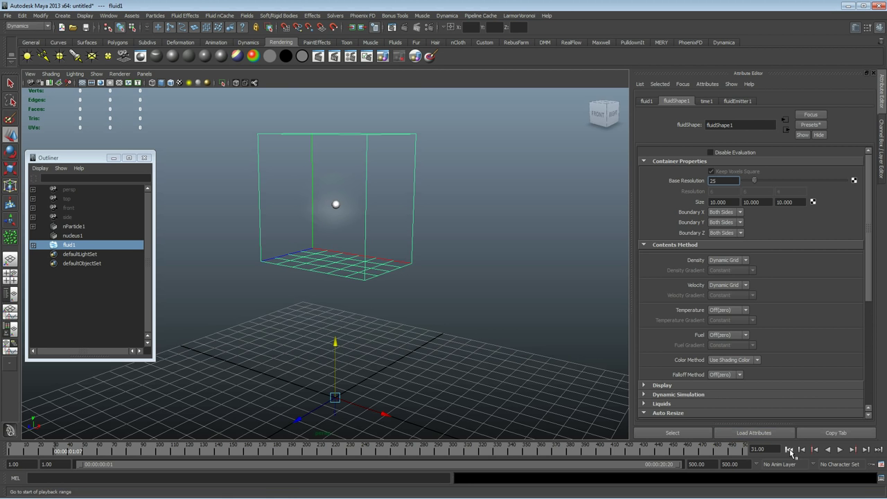
pyautogui.press('f')
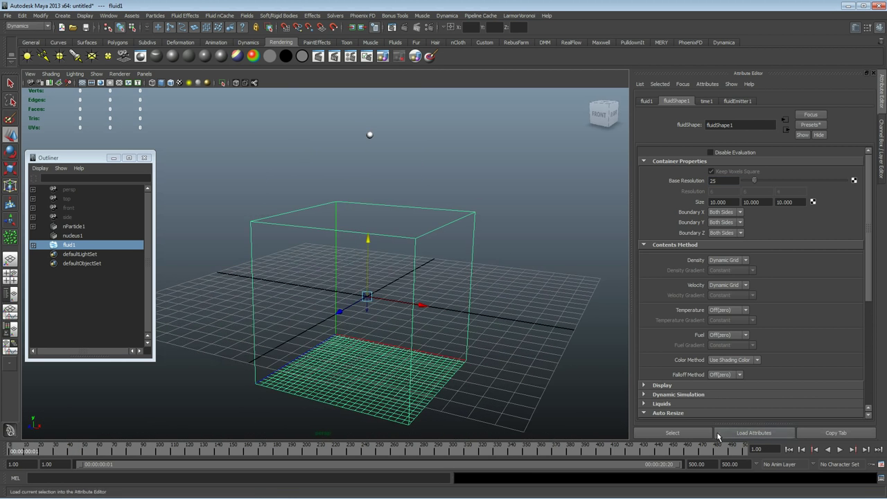
pyautogui.click(841, 450)
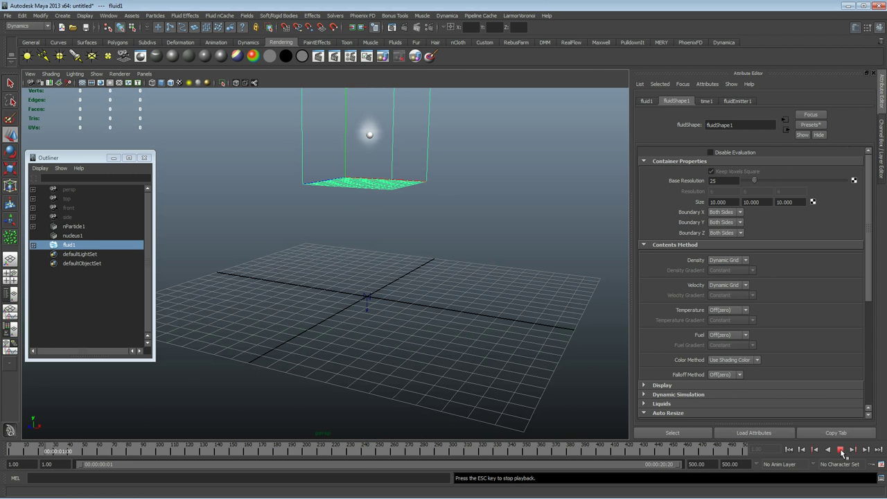
pyautogui.press('Escape')
pyautogui.keyDown('alt'); pyautogui.moveTo(404, 199); pyautogui.dragTo(404, 290, button='middle'); pyautogui.keyUp('alt')
pyautogui.keyDown('alt'); pyautogui.moveTo(403, 290); pyautogui.dragTo(464, 295, button='right'); pyautogui.keyUp('alt')
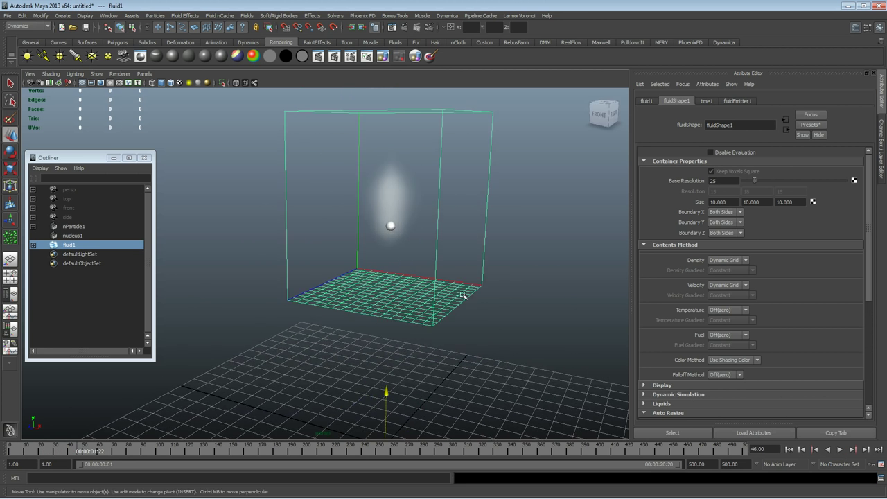
pyautogui.keyDown('alt'); pyautogui.moveTo(464, 295); pyautogui.dragTo(423, 298); pyautogui.keyUp('alt')
pyautogui.click(789, 449)
# - Select nParticle1 with its fluid emitter, key their translation at frame 1 and advance to frame 11
pyautogui.keyDown('alt'); pyautogui.moveTo(334, 320); pyautogui.dragTo(309, 319); pyautogui.keyUp('alt')
pyautogui.moveTo(277, 215); pyautogui.dragTo(393, 276)
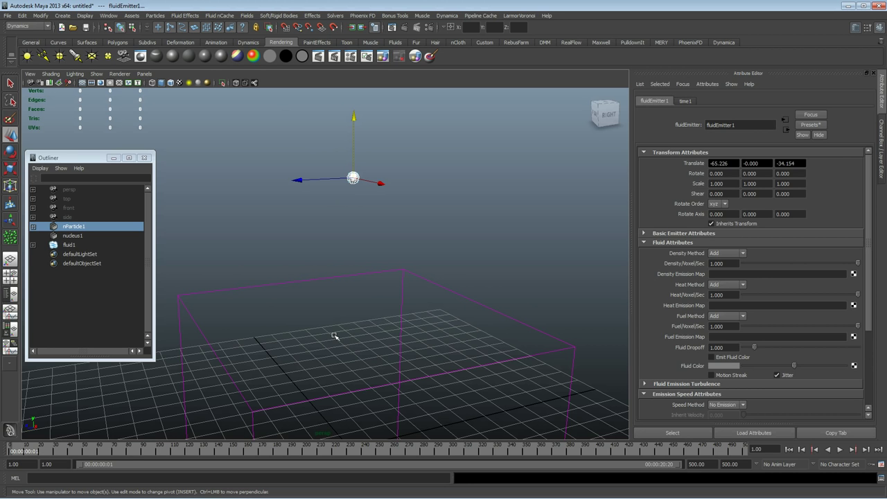
pyautogui.hotkey('shift', 'w')
pyautogui.hotkey('alt', 'v')
pyautogui.hotkey('alt', 'v')
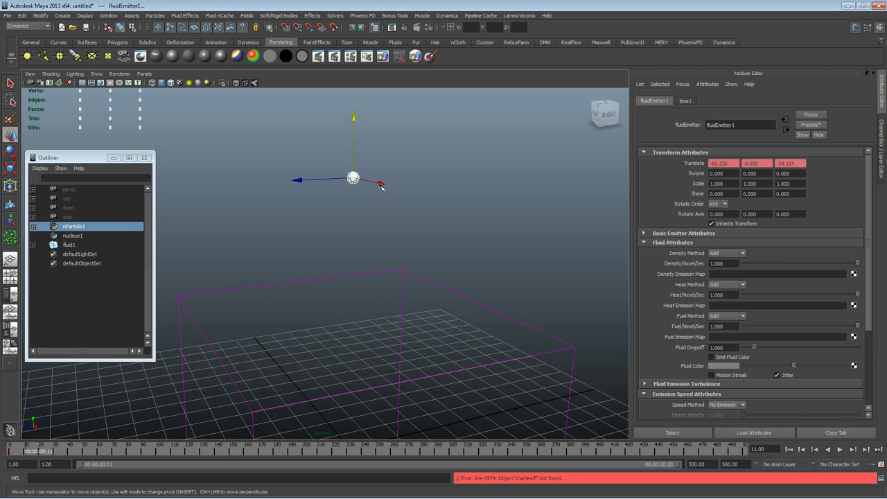
# - Move nParticle1 to about (-0.3, 7.6, 2.0) at frame 11 and about (1.1, 8.3, -1.6) at frame 21
pyautogui.moveTo(353, 178); pyautogui.dragTo(289, 254)
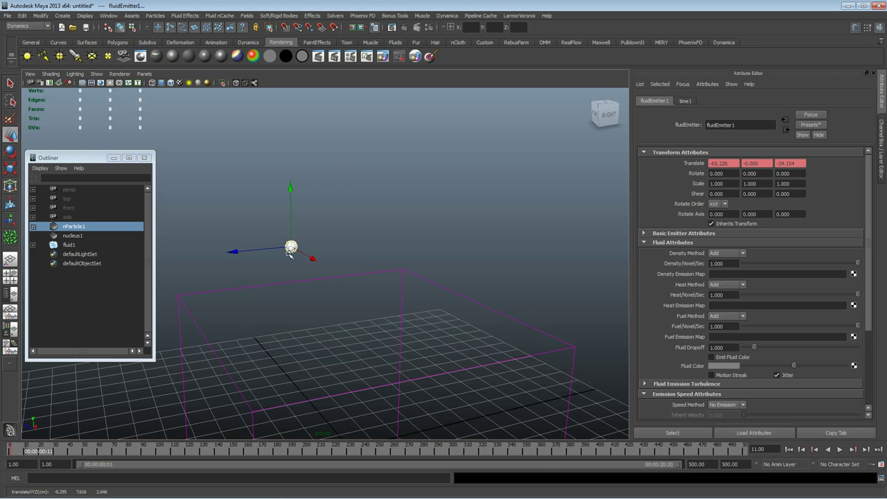
pyautogui.moveTo(32, 456); pyautogui.dragTo(41, 457)
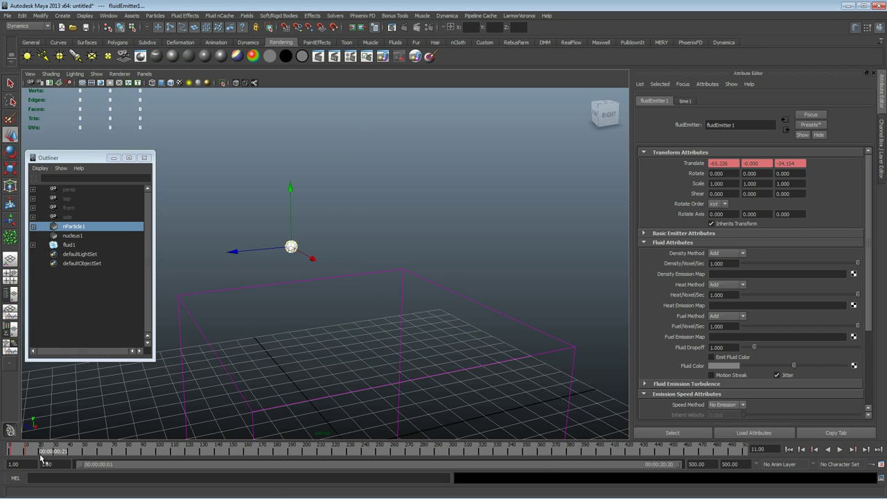
pyautogui.moveTo(291, 247); pyautogui.dragTo(416, 228)
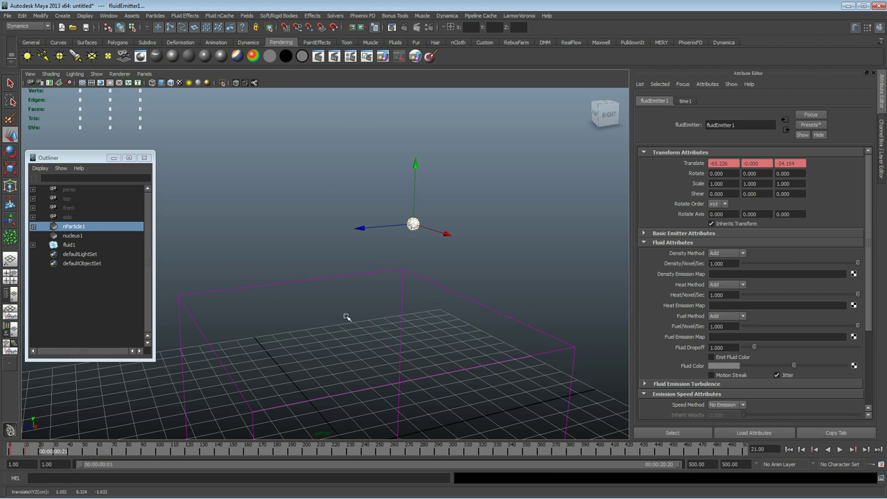
# - Around frame 31, move nParticle1 higher and across to the opposite side of the container
pyautogui.moveTo(52, 451); pyautogui.dragTo(59, 451)
pyautogui.keyDown('alt'); pyautogui.moveTo(450, 258); pyautogui.dragTo(512, 271); pyautogui.keyUp('alt')
pyautogui.moveTo(452, 226); pyautogui.dragTo(320, 153)
pyautogui.keyDown('alt'); pyautogui.moveTo(382, 275); pyautogui.dragTo(422, 272); pyautogui.keyUp('alt')
pyautogui.moveTo(359, 284)
pyautogui.keyDown('alt'); pyautogui.mouseDown()
pyautogui.moveTo(364, 273)
pyautogui.moveTo(353, 289)
pyautogui.mouseUp(); pyautogui.keyUp('alt')
# - At frame 43, move nParticle1 back across and down to about (1.8, 7.7, -3.0)
pyautogui.moveTo(69, 454); pyautogui.dragTo(75, 454)
pyautogui.moveTo(337, 168); pyautogui.dragTo(466, 253)
pyautogui.keyDown('alt'); pyautogui.moveTo(440, 316); pyautogui.dragTo(371, 315); pyautogui.keyUp('alt')
pyautogui.moveTo(274, 305); pyautogui.dragTo(375, 303)
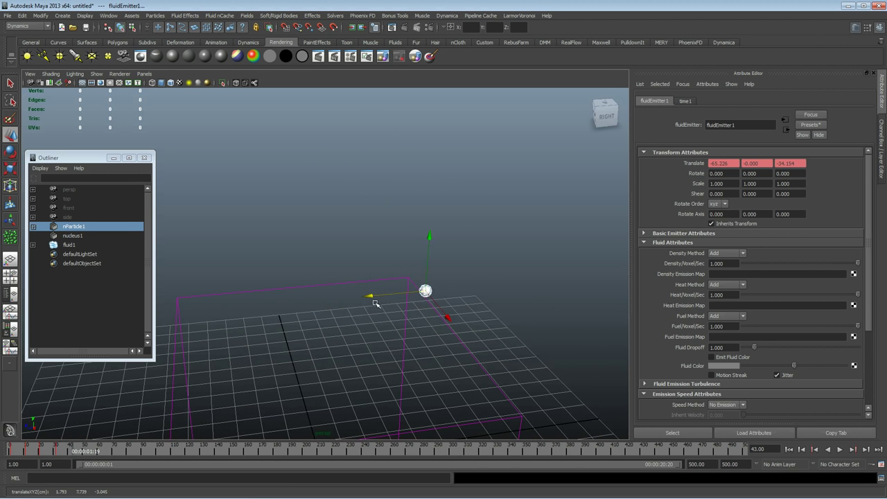
# - Around frame 58, move nParticle1 up and across the container, and refine its position along one axis
pyautogui.moveTo(84, 451); pyautogui.dragTo(95, 450)
pyautogui.moveTo(426, 290); pyautogui.dragTo(266, 203)
pyautogui.keyDown('alt'); pyautogui.moveTo(303, 253); pyautogui.dragTo(437, 230); pyautogui.keyUp('alt')
pyautogui.moveTo(466, 199); pyautogui.dragTo(430, 197)
pyautogui.keyDown('alt'); pyautogui.moveTo(397, 230); pyautogui.dragTo(338, 236); pyautogui.keyUp('alt')
# - Around frame 74, move nParticle1 back across the container and lower it, adjusting its height and depth
pyautogui.moveTo(122, 450); pyautogui.dragTo(118, 451)
pyautogui.moveTo(296, 203); pyautogui.dragTo(453, 292)
pyautogui.moveTo(452, 215); pyautogui.dragTo(452, 241)
pyautogui.moveTo(515, 301); pyautogui.dragTo(466, 307)
pyautogui.keyDown('alt'); pyautogui.moveTo(318, 356); pyautogui.dragTo(158, 421); pyautogui.keyUp('alt')
# - At frame 84, shift nParticle1 along Z to about -1.4 and raise it well above the container
pyautogui.moveTo(117, 451); pyautogui.dragTo(134, 451)
pyautogui.moveTo(307, 323); pyautogui.dragTo(356, 321)
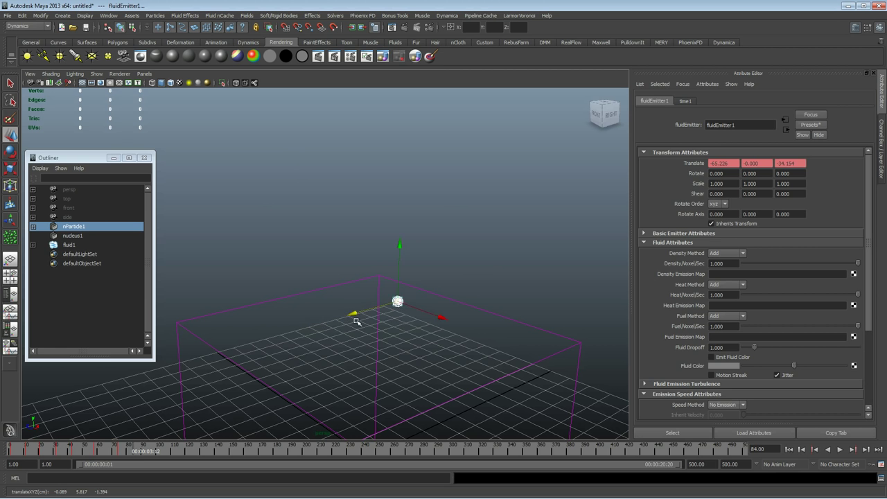
pyautogui.moveTo(398, 243); pyautogui.dragTo(401, 152)
pyautogui.keyDown('alt'); pyautogui.moveTo(363, 269); pyautogui.dragTo(390, 262); pyautogui.keyUp('alt')
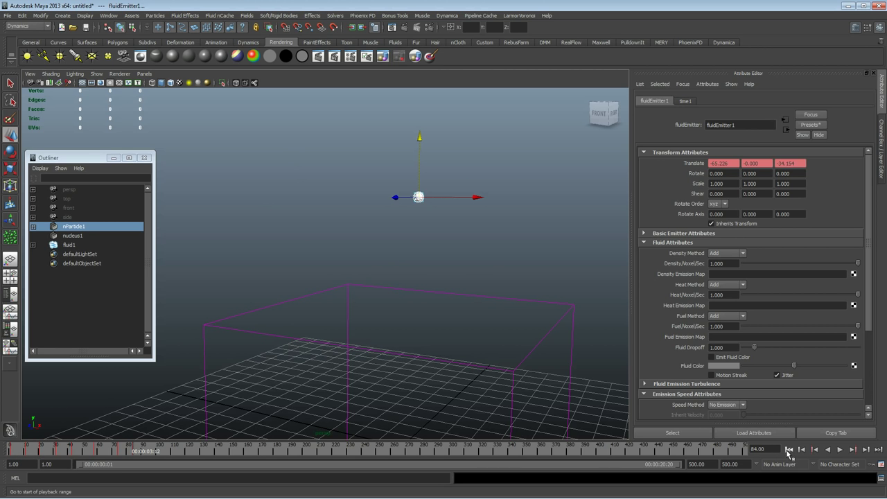
# - Key nParticle1's frame 1 position again at frame 97 to close the motion loop, and return to the first frame
pyautogui.click(788, 449)
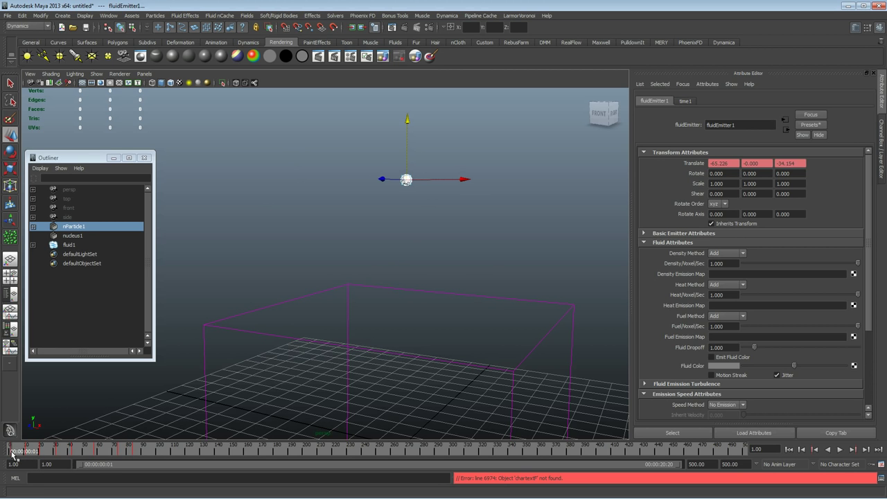
pyautogui.moveTo(12, 455)
pyautogui.mouseDown()
pyautogui.moveTo(154, 462)
pyautogui.moveTo(154, 451)
pyautogui.mouseUp()
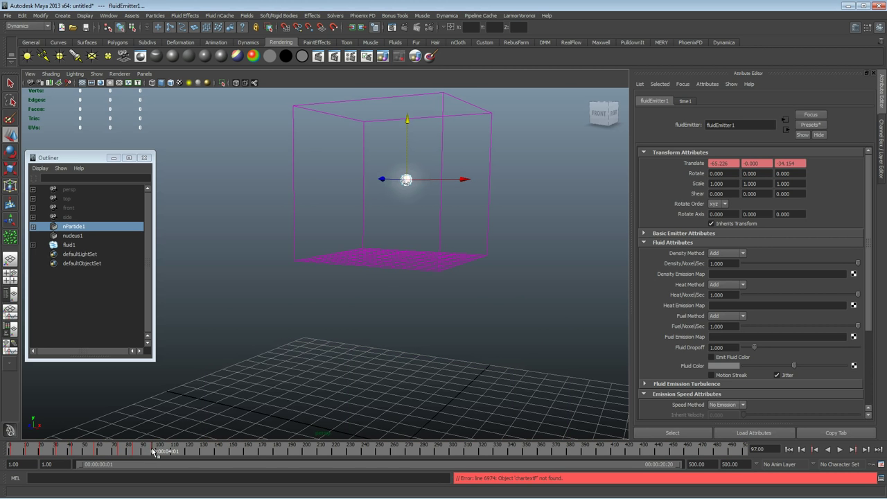
pyautogui.click(788, 450)
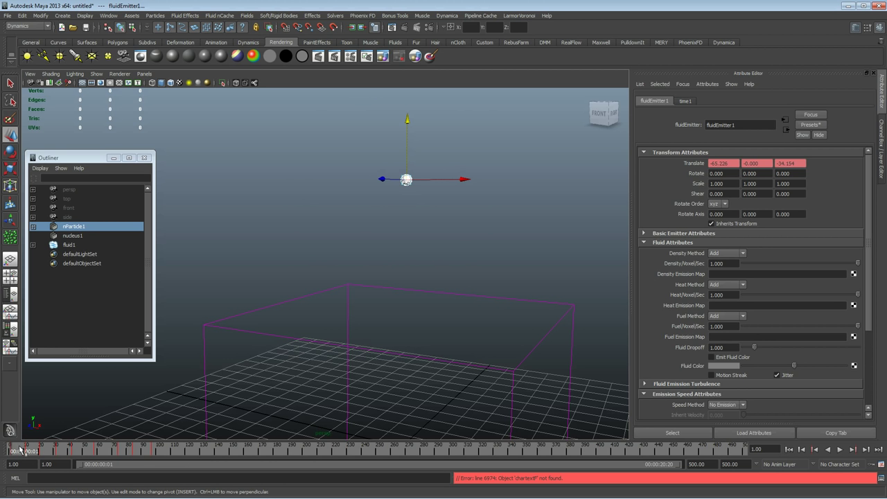
# - Open the Graph Editor and frame the translation curves of nParticle1 and fluidEmitter1
pyautogui.keyDown('alt'); pyautogui.moveTo(416, 250); pyautogui.dragTo(358, 263); pyautogui.keyUp('alt')
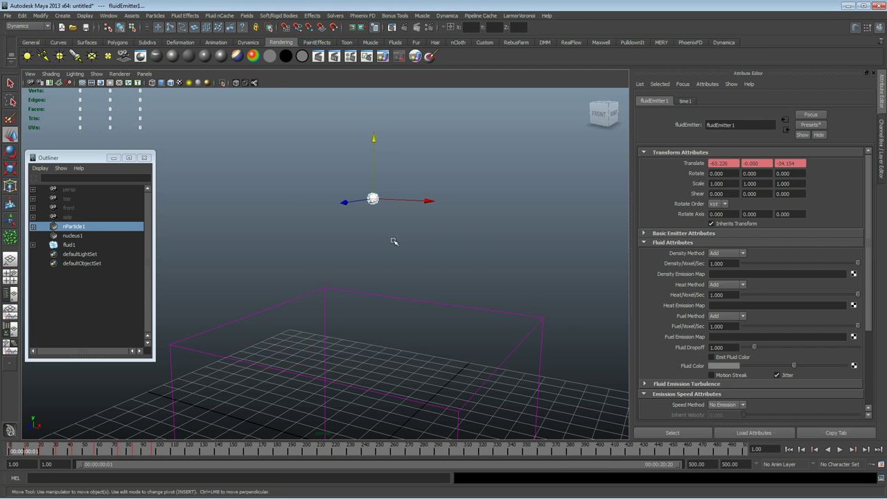
pyautogui.click(108, 15)
pyautogui.moveTo(120, 30)
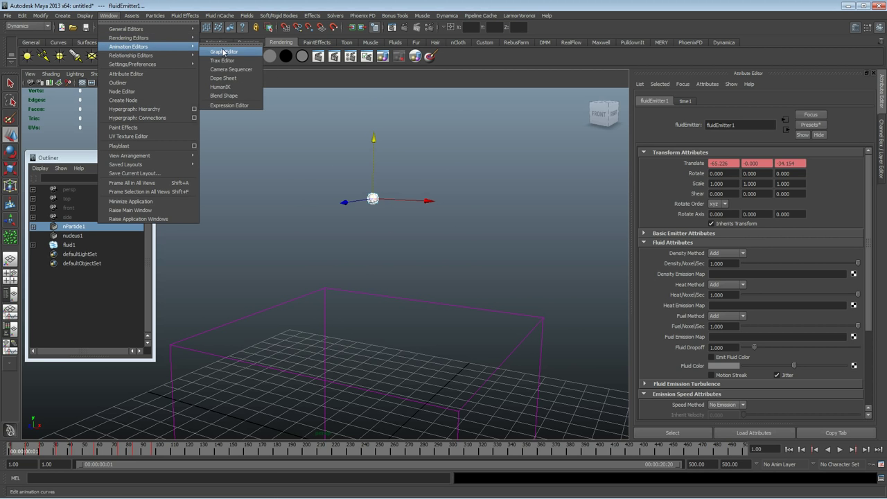
pyautogui.click(223, 52)
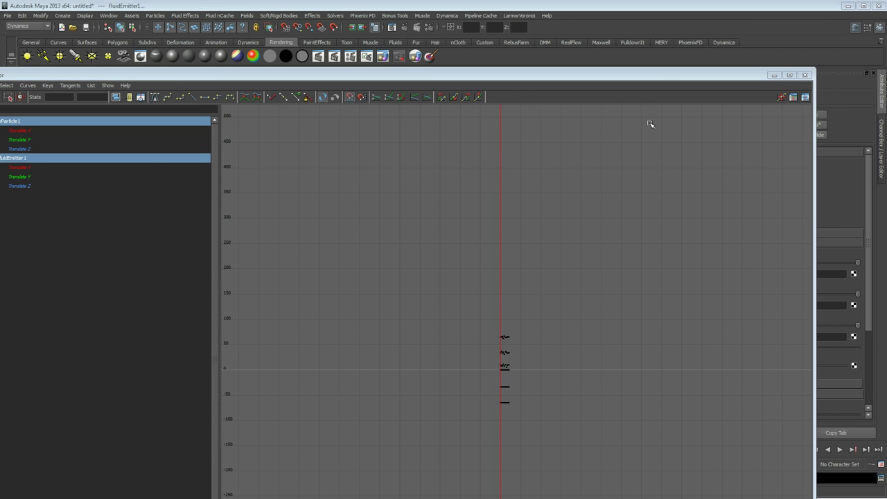
pyautogui.moveTo(660, 68); pyautogui.dragTo(671, 47)
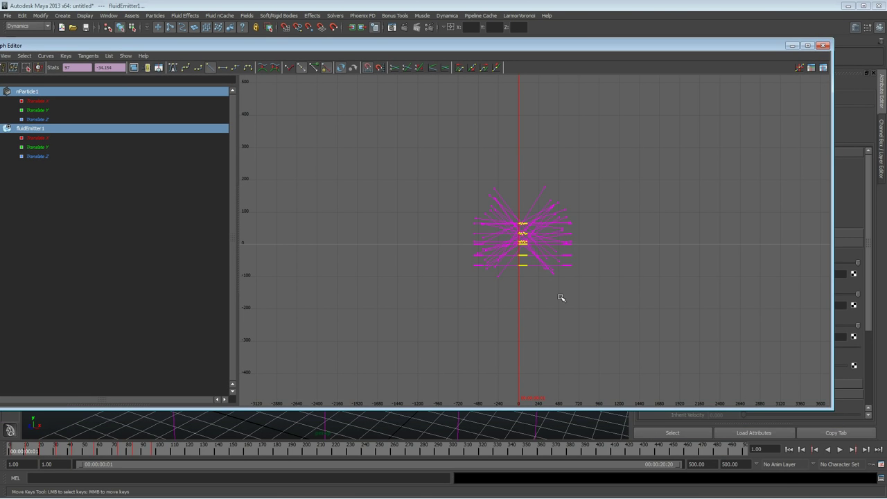
pyautogui.press('f')
pyautogui.moveTo(614, 277)
pyautogui.keyDown('alt'); pyautogui.mouseDown(button='right')
pyautogui.moveTo(575, 263)
pyautogui.moveTo(620, 270)
pyautogui.moveTo(608, 274)
pyautogui.mouseUp(button='right'); pyautogui.keyUp('alt')
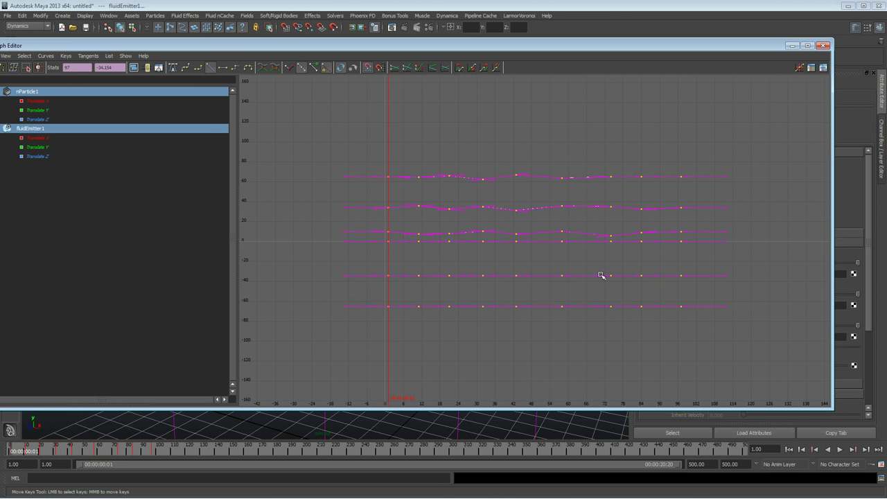
pyautogui.moveTo(114, 47); pyautogui.dragTo(148, 47)
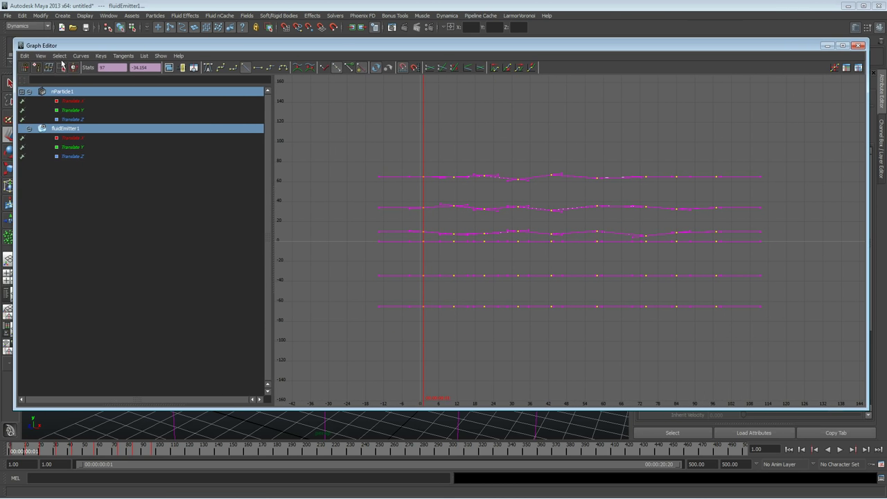
# - Turn on the Infinity display for the animation curves and inspect how they extend past the last key
pyautogui.click(39, 56)
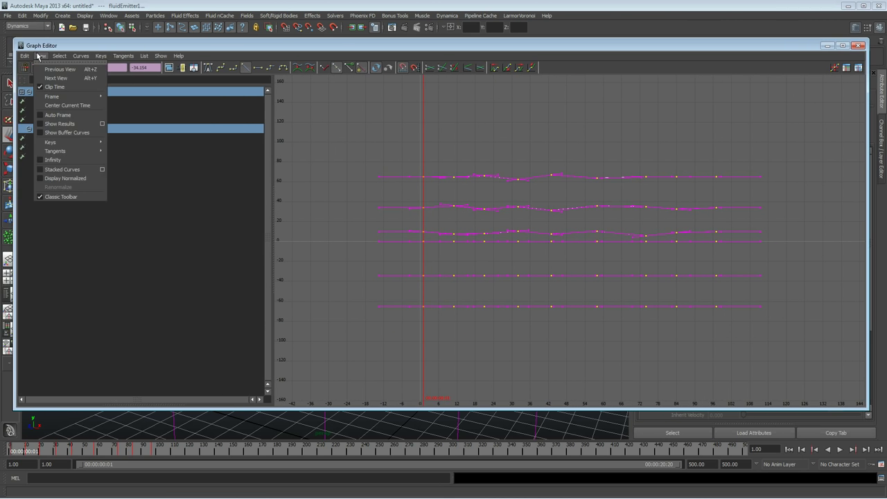
pyautogui.click(53, 159)
pyautogui.keyDown('alt'); pyautogui.moveTo(743, 290); pyautogui.dragTo(489, 291, button='middle'); pyautogui.keyUp('alt')
pyautogui.keyDown('alt'); pyautogui.moveTo(392, 321); pyautogui.dragTo(577, 329, button='middle'); pyautogui.keyUp('alt')
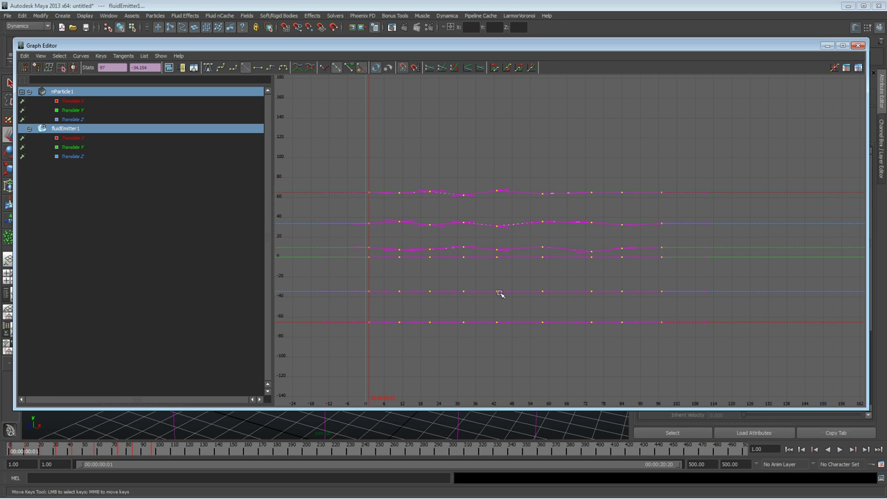
pyautogui.keyDown('alt'); pyautogui.moveTo(589, 317); pyautogui.dragTo(480, 319, button='middle'); pyautogui.keyUp('alt')
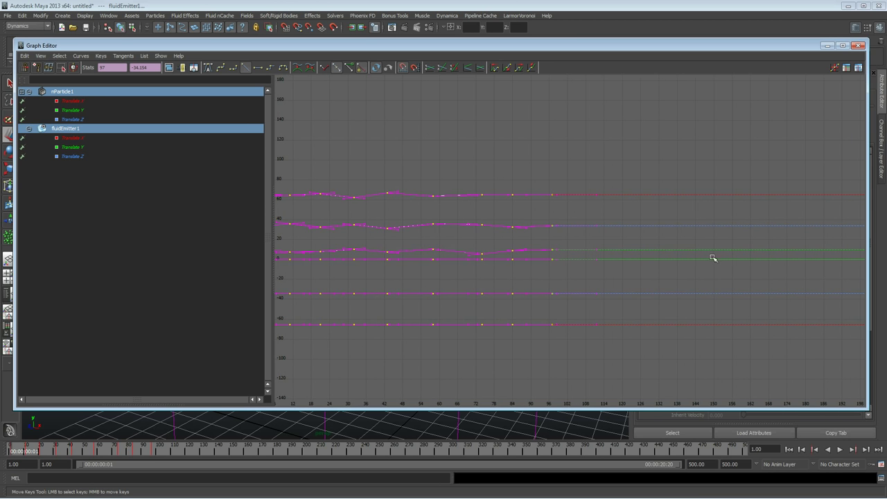
pyautogui.keyDown('alt'); pyautogui.moveTo(604, 256); pyautogui.dragTo(642, 259, button='middle'); pyautogui.keyUp('alt')
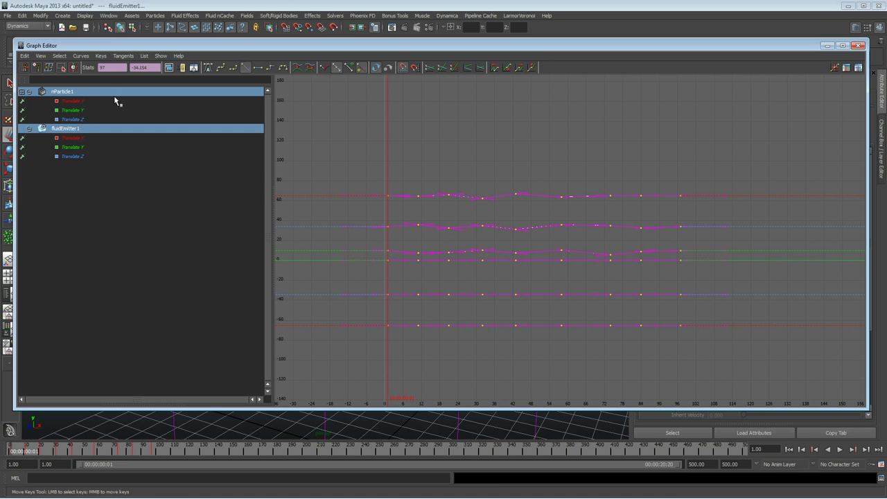
# - Set the translation curves' post infinity to Cycle, check the repeated motion along the timeline, and put the Graph Editor away
pyautogui.click(101, 61)
pyautogui.moveTo(87, 62)
pyautogui.moveTo(91, 81)
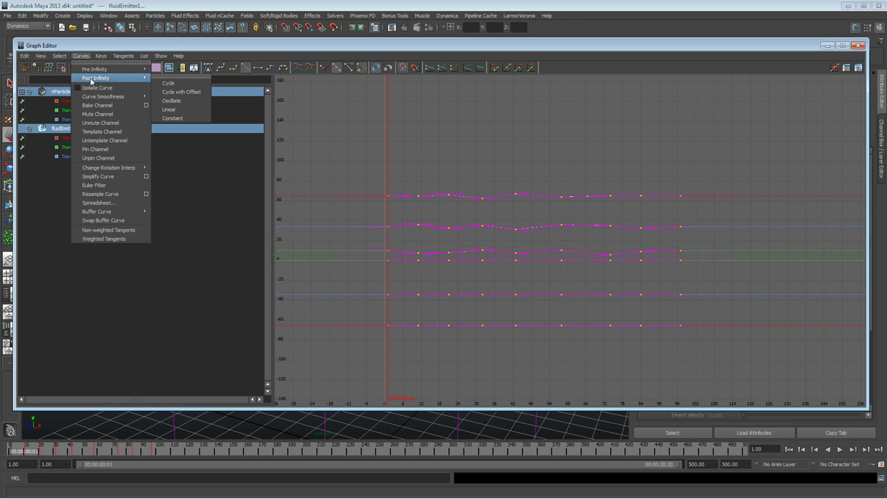
pyautogui.click(170, 83)
pyautogui.keyDown('alt'); pyautogui.moveTo(605, 234); pyautogui.dragTo(457, 230, button='middle'); pyautogui.keyUp('alt')
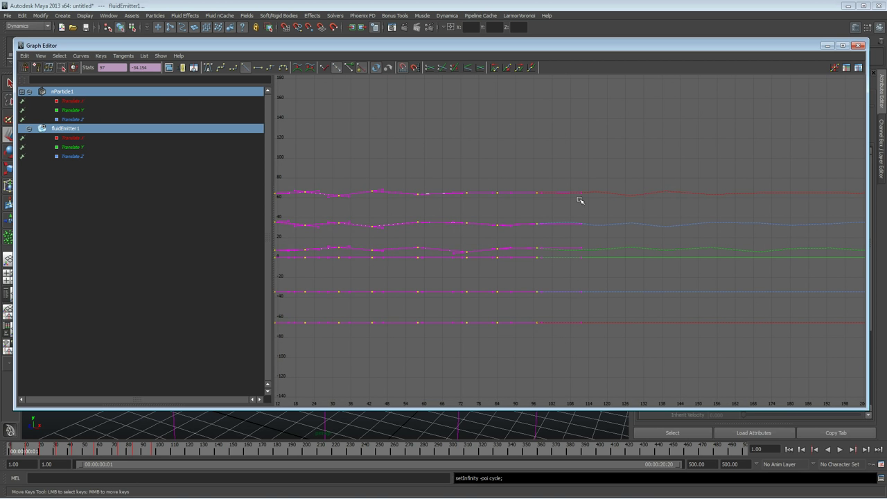
pyautogui.keyDown('alt'); pyautogui.moveTo(651, 225); pyautogui.dragTo(347, 224, button='middle'); pyautogui.keyUp('alt')
pyautogui.keyDown('alt'); pyautogui.moveTo(728, 224); pyautogui.dragTo(409, 213, button='middle'); pyautogui.keyUp('alt')
pyautogui.keyDown('alt'); pyautogui.moveTo(681, 219); pyautogui.dragTo(406, 216, button='middle'); pyautogui.keyUp('alt')
pyautogui.keyDown('alt'); pyautogui.moveTo(720, 224); pyautogui.dragTo(429, 212, button='middle'); pyautogui.keyUp('alt')
pyautogui.moveTo(598, 228)
pyautogui.keyDown('alt'); pyautogui.mouseDown(button='right')
pyautogui.moveTo(530, 228)
pyautogui.moveTo(693, 229)
pyautogui.moveTo(604, 235)
pyautogui.mouseUp(button='right'); pyautogui.keyUp('alt')
pyautogui.click(826, 46)
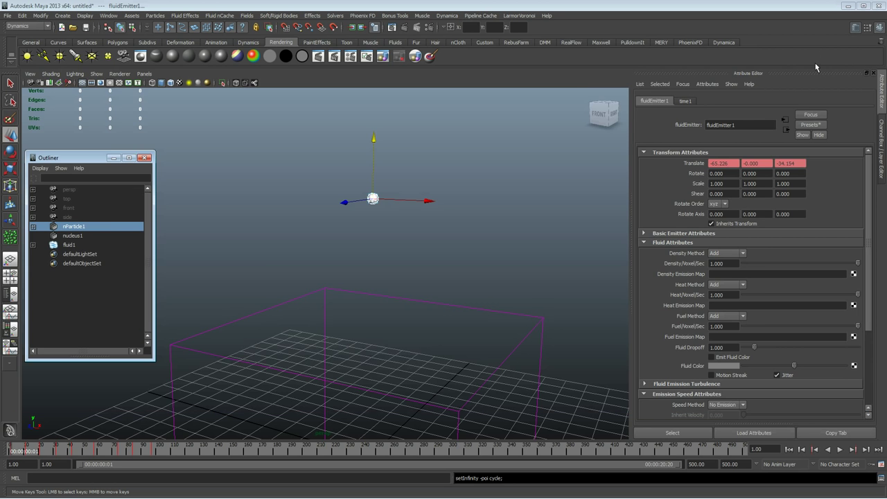
# - Play the smoke simulation from the first frame to check the looping particle motion, and stop it
pyautogui.keyDown('alt'); pyautogui.moveTo(456, 269); pyautogui.dragTo(395, 250); pyautogui.keyUp('alt')
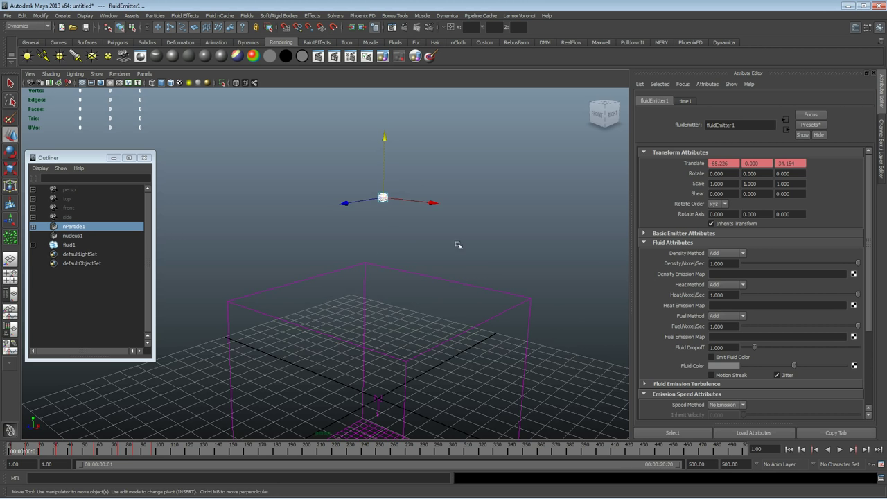
pyautogui.keyDown('alt'); pyautogui.moveTo(458, 245); pyautogui.dragTo(469, 243); pyautogui.keyUp('alt')
pyautogui.click(788, 450)
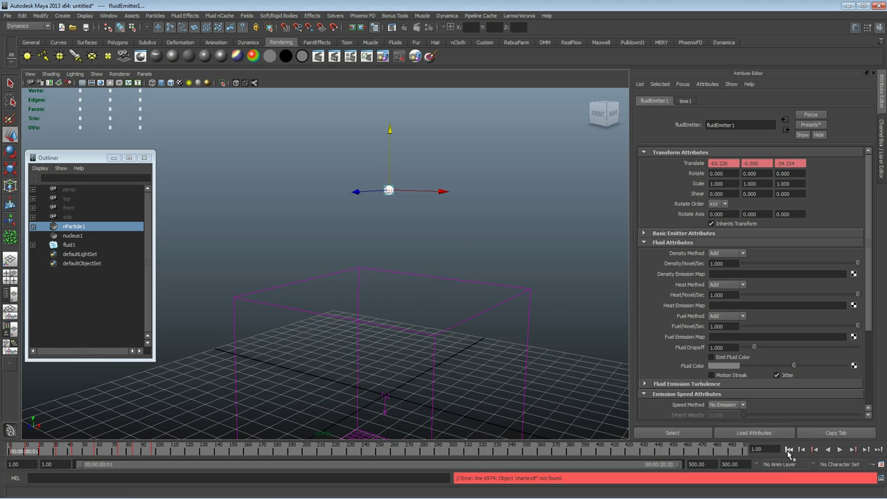
pyautogui.click(840, 450)
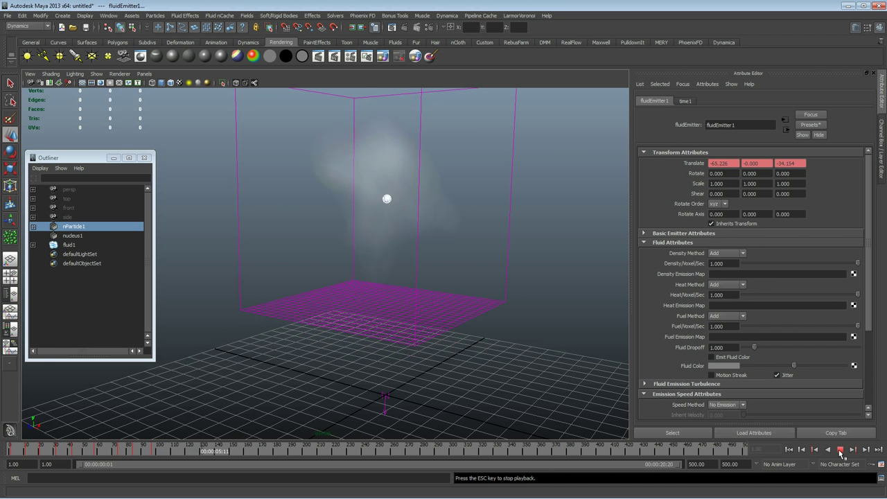
pyautogui.click(840, 451)
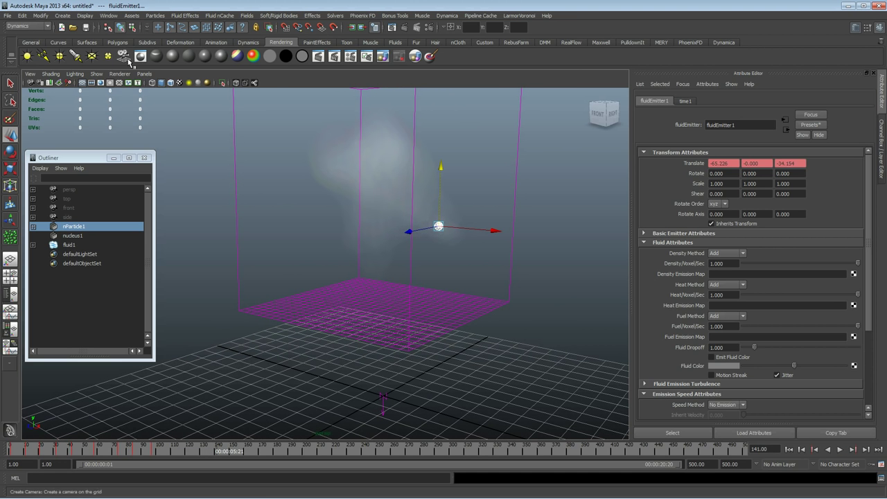
# - Reopen the Graph Editor and apply plateau tangents to all the translation keys of nParticle1 and fluidEmitter1
pyautogui.click(109, 15)
pyautogui.moveTo(126, 46)
pyautogui.click(211, 52)
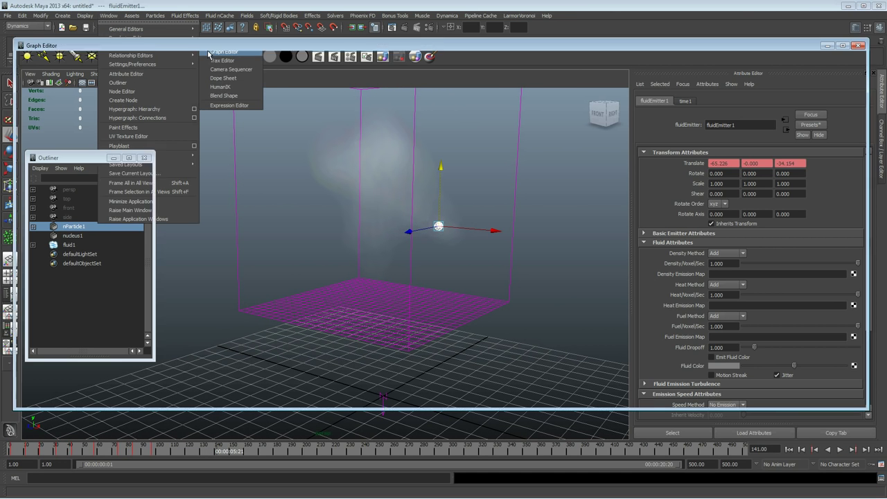
pyautogui.keyDown('alt'); pyautogui.moveTo(469, 240); pyautogui.dragTo(529, 219, button='right'); pyautogui.keyUp('alt')
pyautogui.keyDown('alt'); pyautogui.moveTo(528, 219); pyautogui.dragTo(485, 228, button='middle'); pyautogui.keyUp('alt')
pyautogui.scroll(-6, 658, 230)
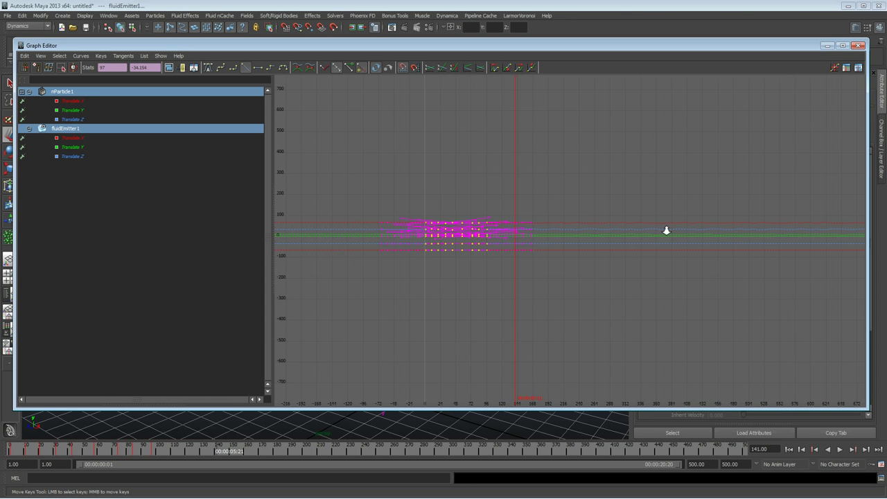
pyautogui.click(282, 67)
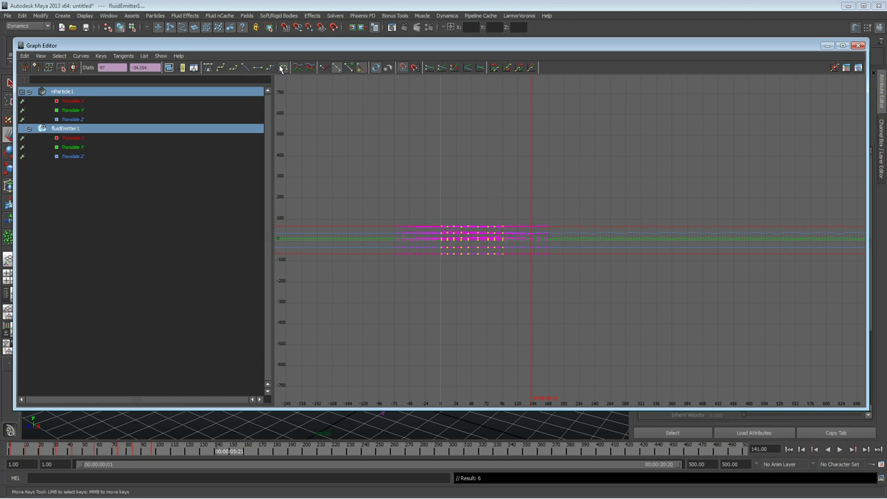
pyautogui.scroll(6, 435, 231)
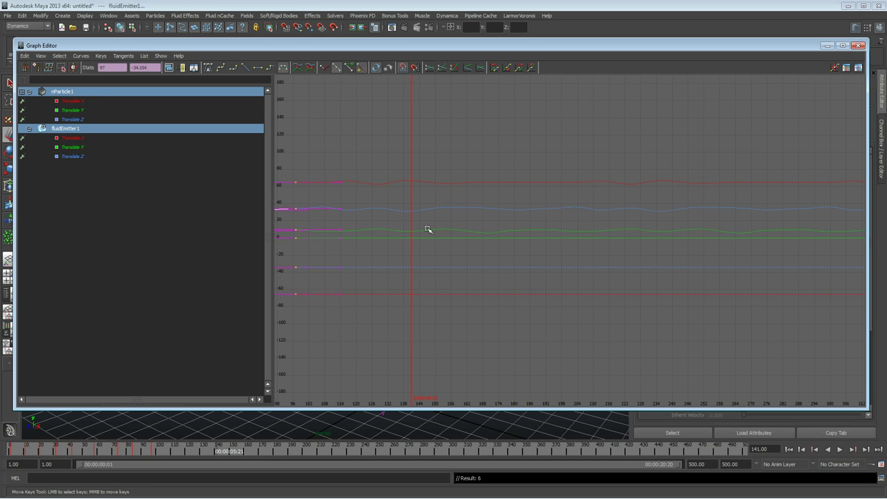
pyautogui.moveTo(419, 210)
pyautogui.keyDown('alt'); pyautogui.mouseDown(button='middle')
pyautogui.moveTo(530, 212)
pyautogui.moveTo(506, 216)
pyautogui.mouseUp(button='middle'); pyautogui.keyUp('alt')
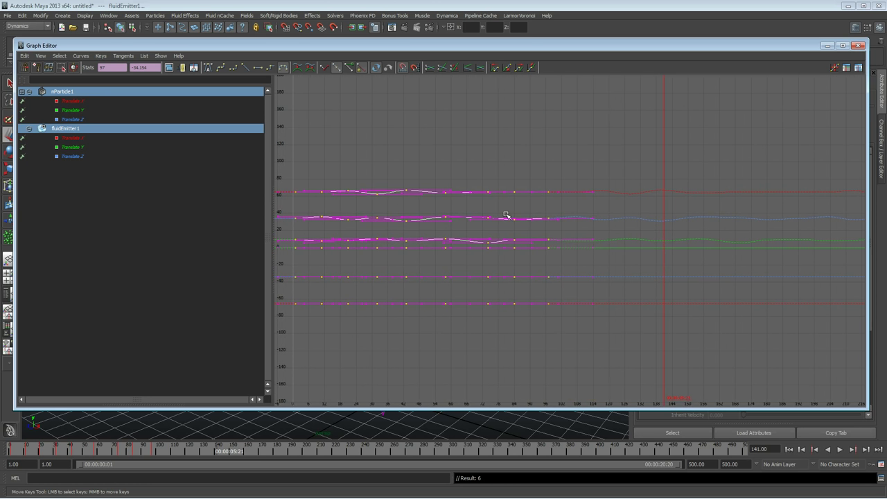
pyautogui.click(827, 46)
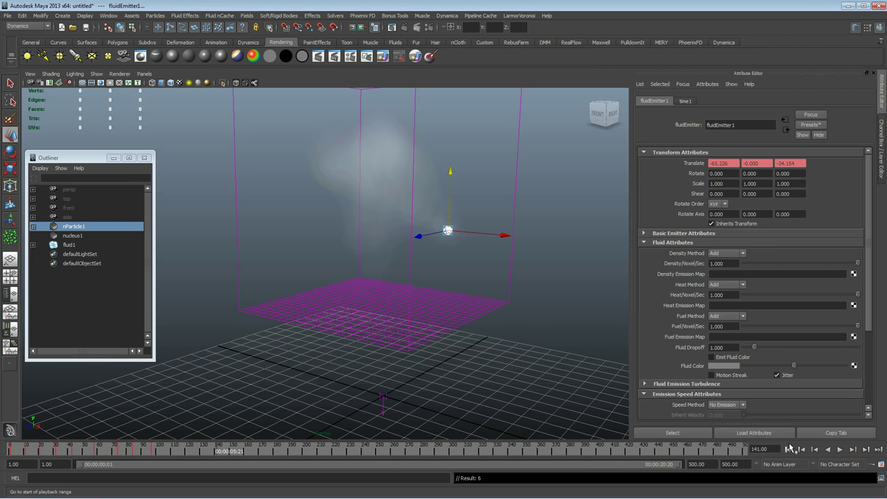
# - Replay the simulation from the first frame with the smoothed curves, stop it, and view the smoke from another angle
pyautogui.click(789, 449)
pyautogui.click(840, 450)
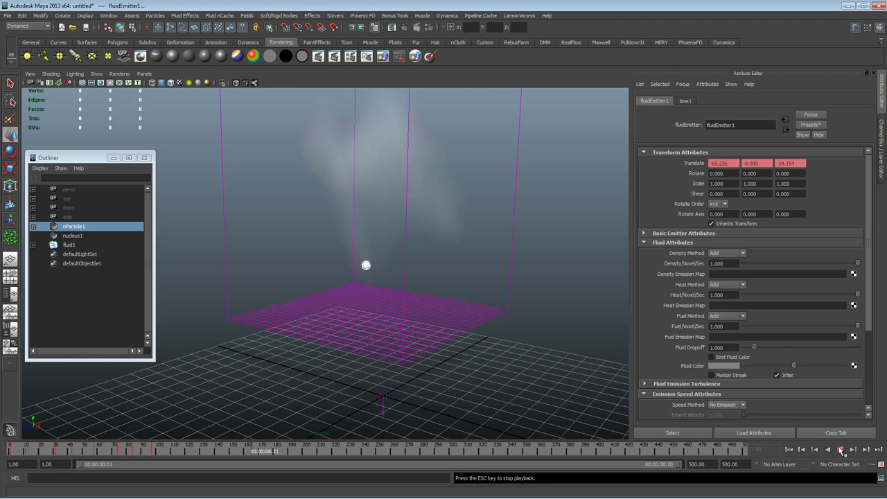
pyautogui.click(841, 449)
pyautogui.moveTo(325, 212)
pyautogui.keyDown('alt'); pyautogui.mouseDown()
pyautogui.moveTo(368, 214)
pyautogui.moveTo(248, 193)
pyautogui.moveTo(352, 196)
pyautogui.moveTo(319, 208)
pyautogui.moveTo(272, 207)
pyautogui.moveTo(319, 206)
pyautogui.mouseUp(); pyautogui.keyUp('alt')
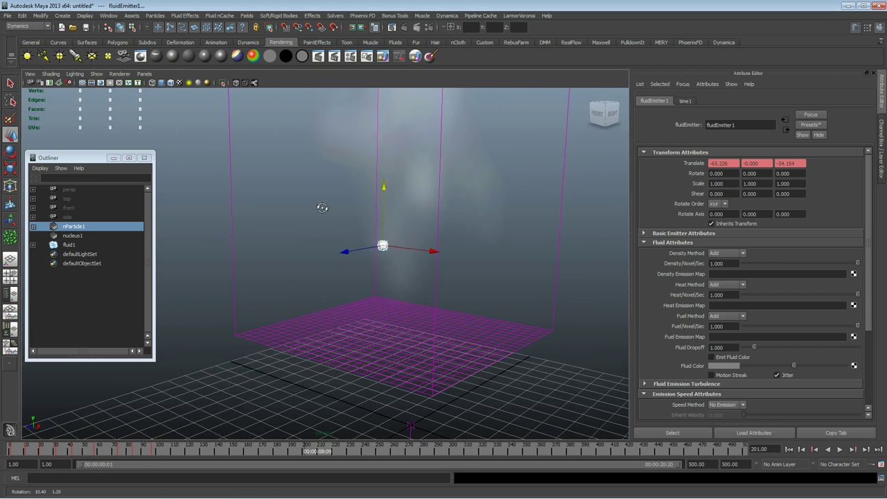
# - Select the fluid container, set its emitter's Density/Voxel/Sec to 10, and play the simulation briefly
pyautogui.moveTo(250, 227); pyautogui.dragTo(253, 229)
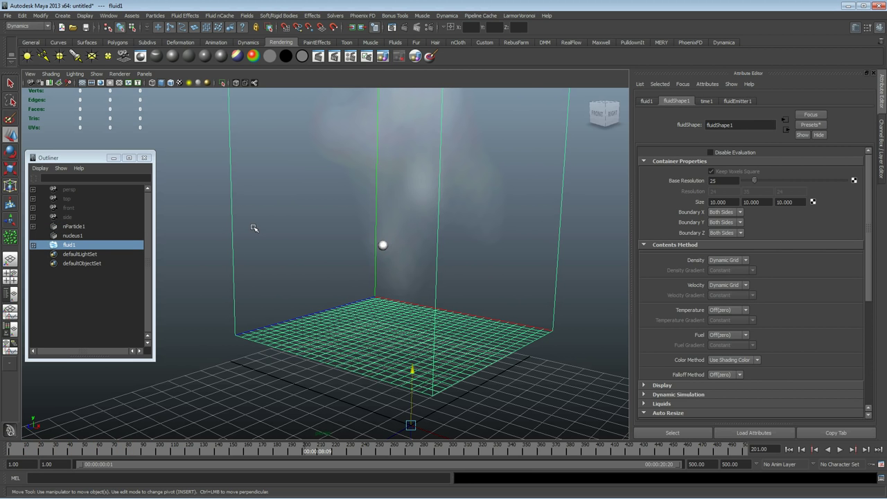
pyautogui.scroll(-3, 783, 277)
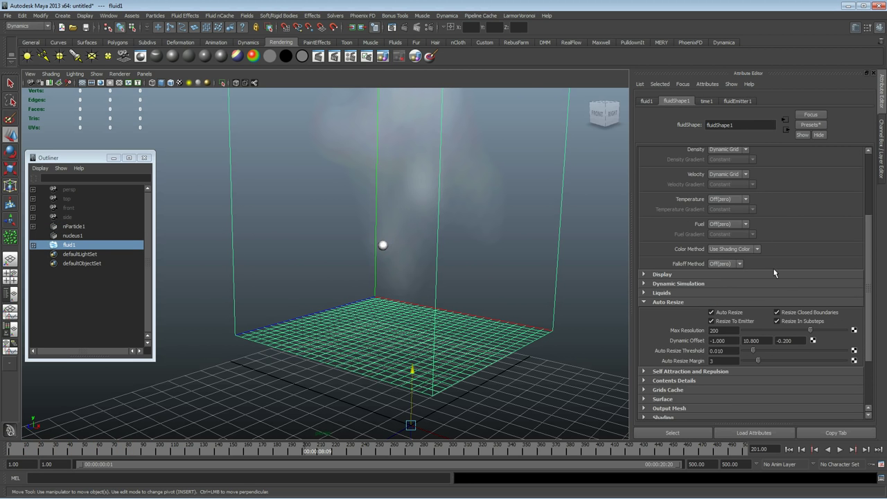
pyautogui.scroll(-3, 762, 272)
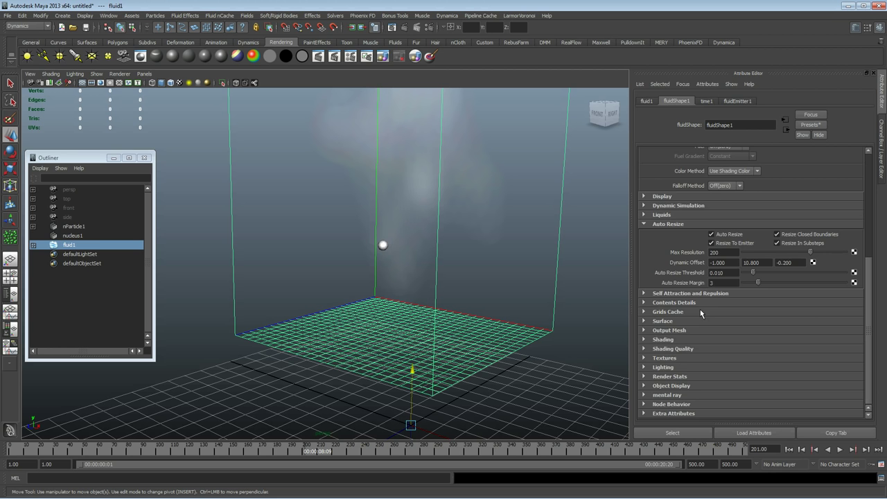
pyautogui.scroll(6, 700, 313)
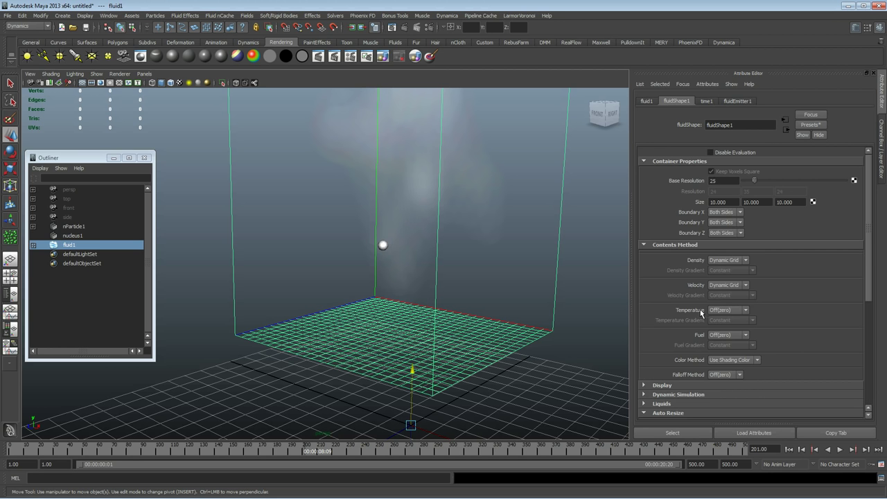
pyautogui.click(739, 101)
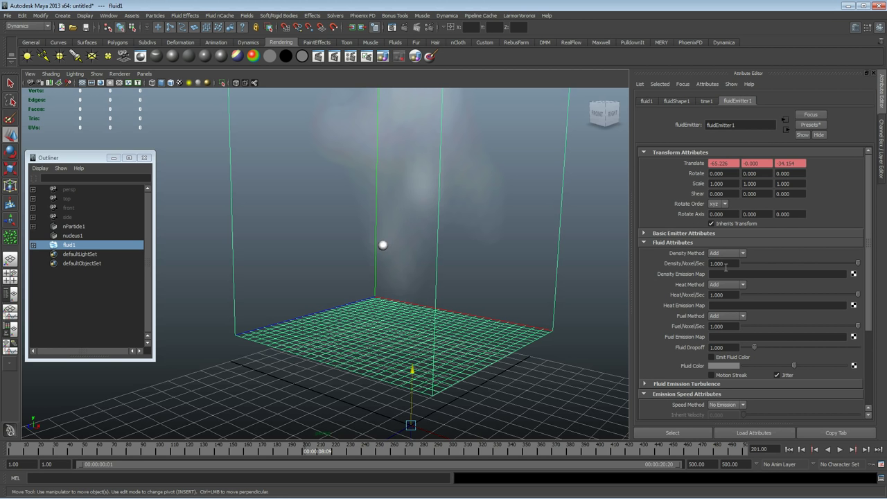
pyautogui.click(732, 263)
pyautogui.write('10')
pyautogui.press('Return')
pyautogui.click(839, 451)
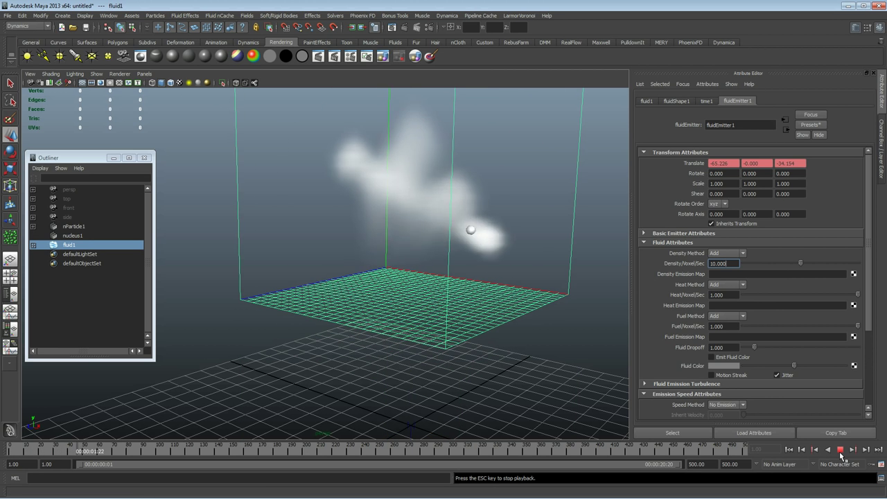
pyautogui.click(839, 451)
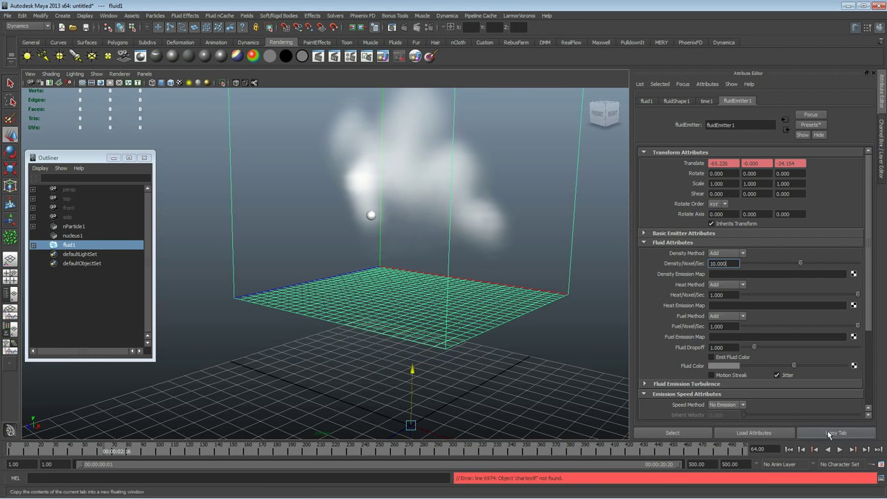
# - In fluidShape1's density contents details, set Buoyancy to 0
pyautogui.click(682, 101)
pyautogui.scroll(-8, 676, 236)
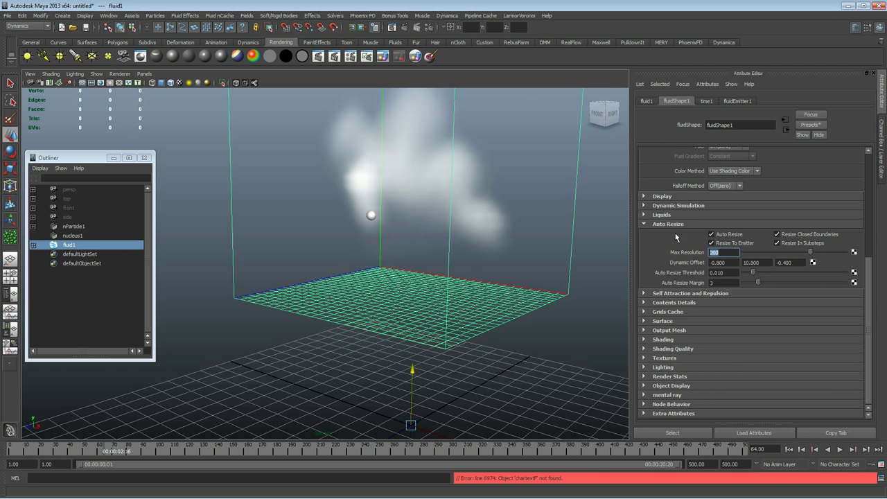
pyautogui.click(670, 303)
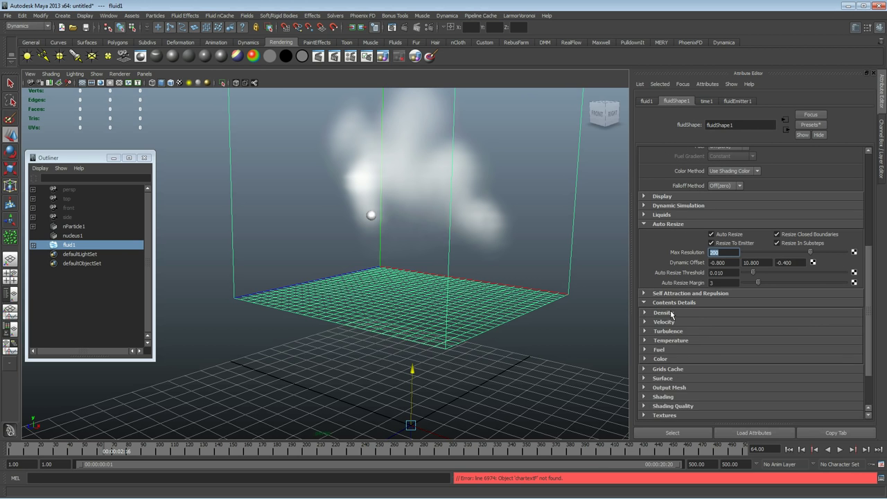
pyautogui.click(663, 312)
pyautogui.scroll(-2, 693, 305)
pyautogui.click(733, 278)
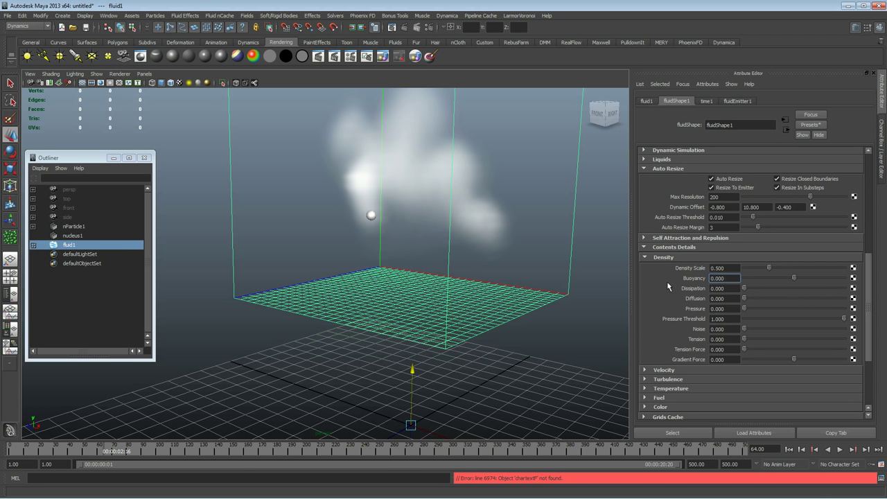
# - Replay the simulation from the first frame, stop it to view the smoke, and set the density Dissipation to 0.764
pyautogui.click(788, 449)
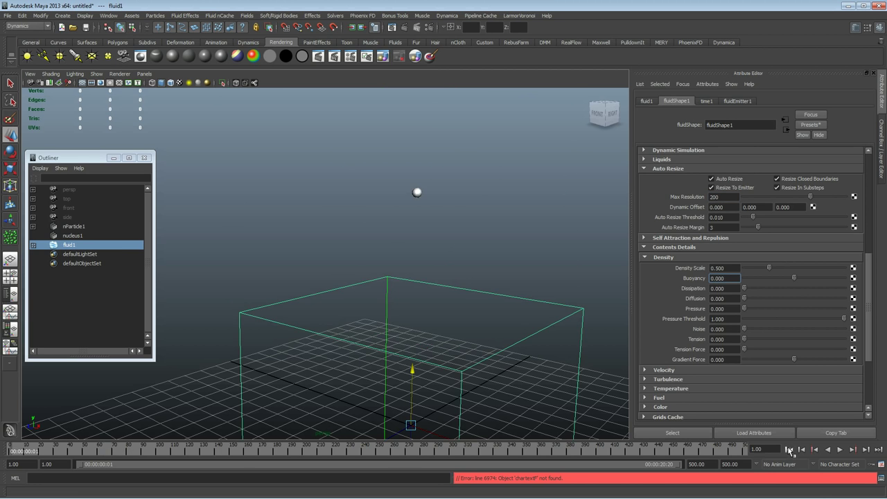
pyautogui.click(840, 449)
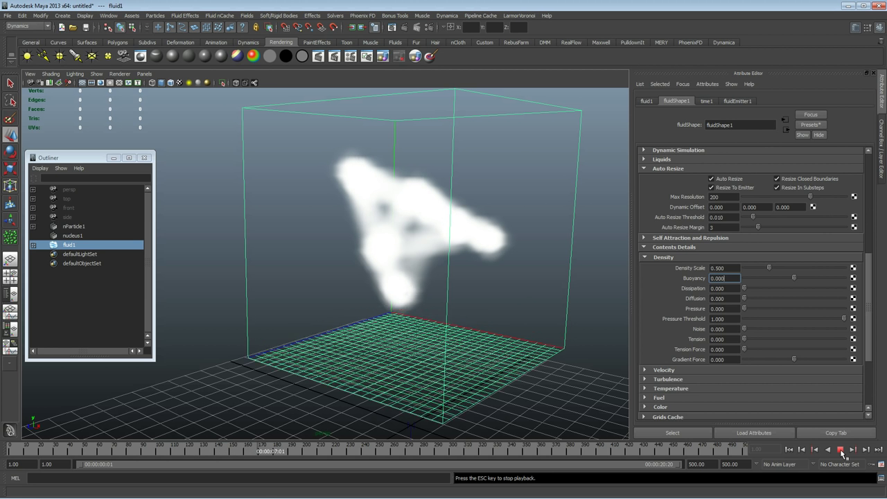
pyautogui.click(840, 449)
pyautogui.press('w')
pyautogui.keyDown('alt'); pyautogui.moveTo(450, 259); pyautogui.dragTo(493, 271); pyautogui.keyUp('alt')
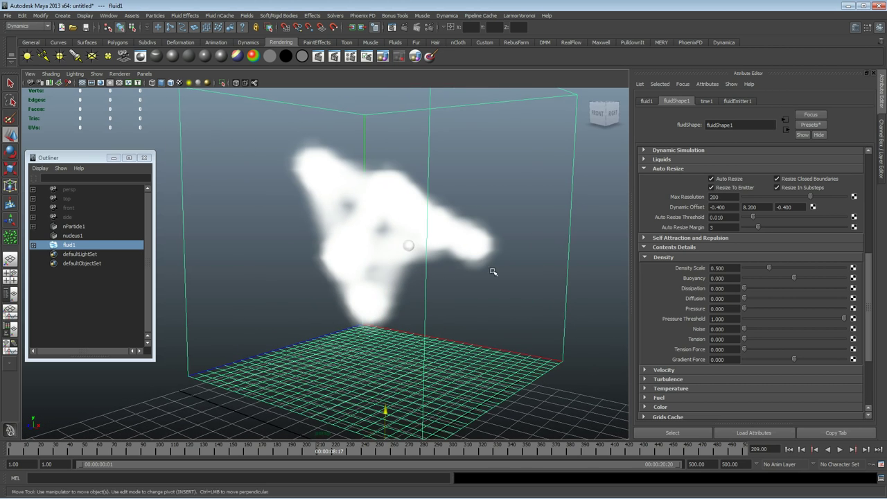
pyautogui.keyDown('alt'); pyautogui.moveTo(354, 318); pyautogui.dragTo(394, 324); pyautogui.keyUp('alt')
pyautogui.keyDown('alt'); pyautogui.moveTo(470, 286); pyautogui.dragTo(434, 287); pyautogui.keyUp('alt')
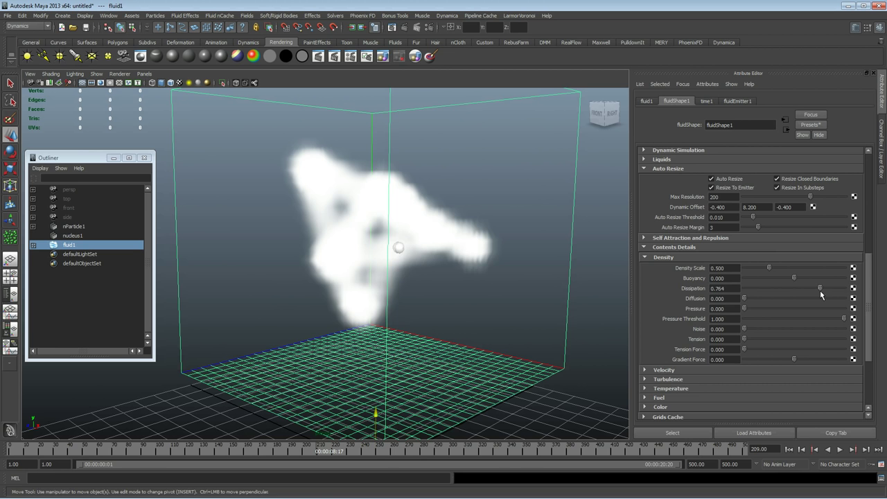
# - Replay the simulation from the first frame to check the dissipating smoke, stop it, and view it from another angle
pyautogui.click(788, 449)
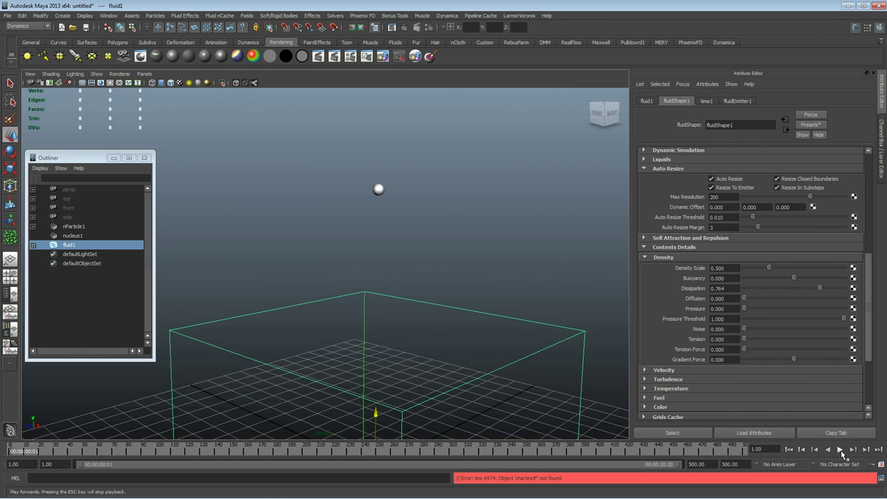
pyautogui.click(841, 450)
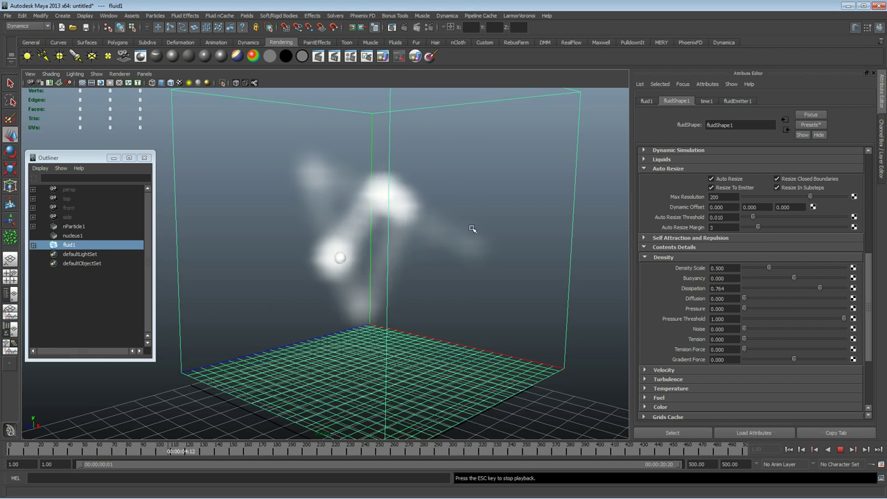
pyautogui.click(841, 449)
pyautogui.keyDown('alt'); pyautogui.moveTo(385, 252); pyautogui.dragTo(409, 253); pyautogui.keyUp('alt')
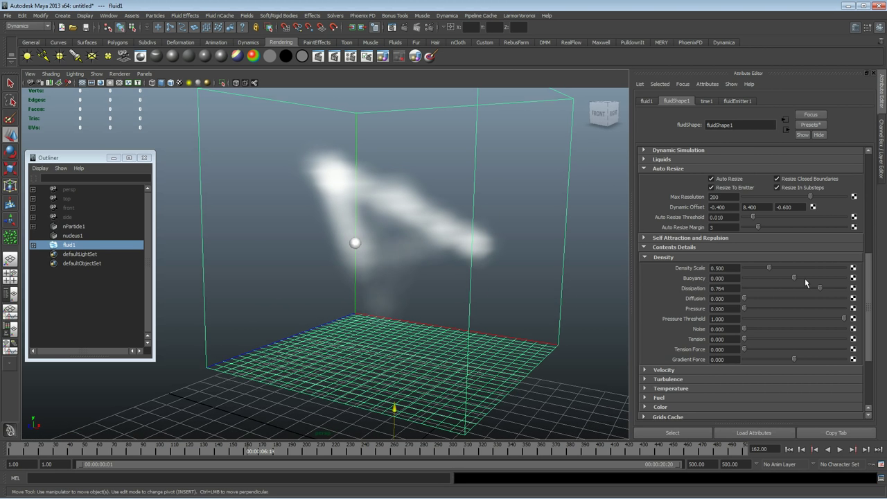
# - Raise fluidShape1's Density Scale to 2 and enable Self Shadow in its lighting attributes
pyautogui.moveTo(767, 268); pyautogui.dragTo(855, 271)
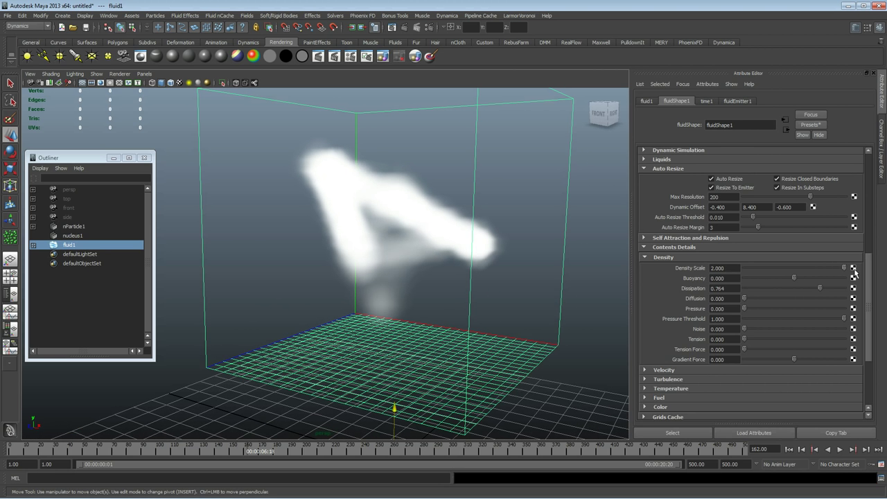
pyautogui.moveTo(476, 269)
pyautogui.keyDown('alt'); pyautogui.mouseDown()
pyautogui.moveTo(457, 268)
pyautogui.moveTo(564, 259)
pyautogui.moveTo(488, 261)
pyautogui.mouseUp(); pyautogui.keyUp('alt')
pyautogui.scroll(-3, 717, 303)
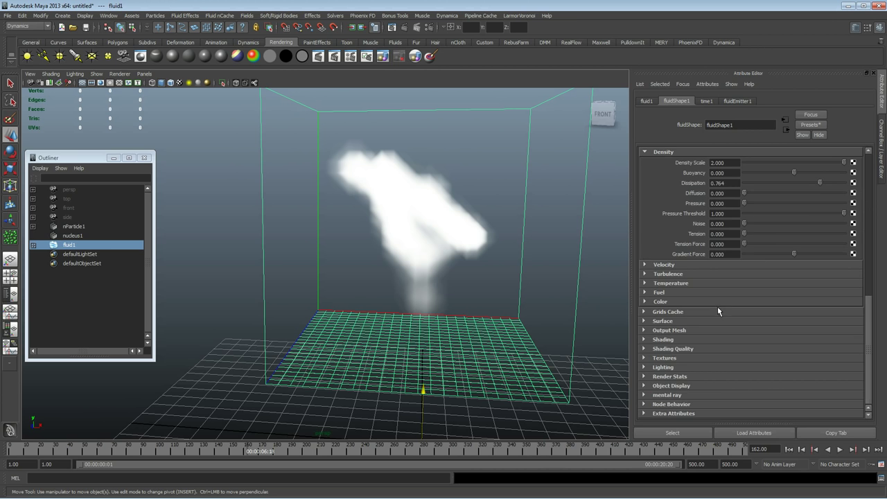
pyautogui.click(663, 368)
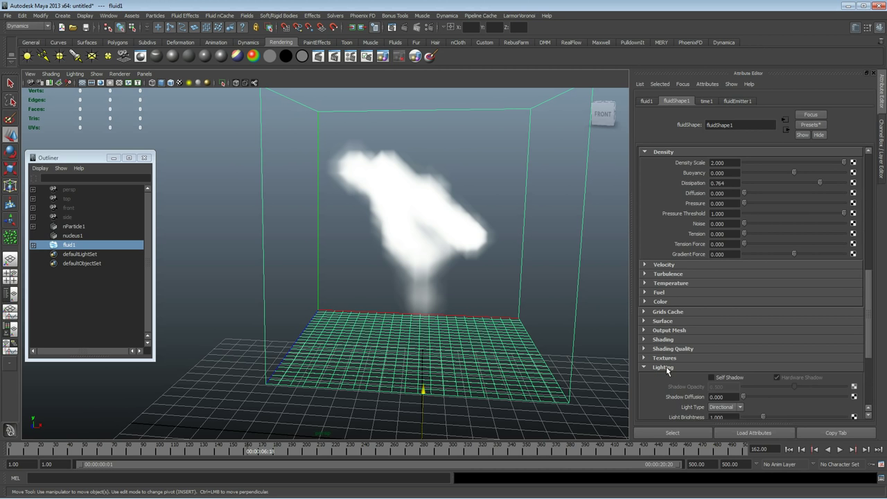
pyautogui.scroll(-2, 721, 346)
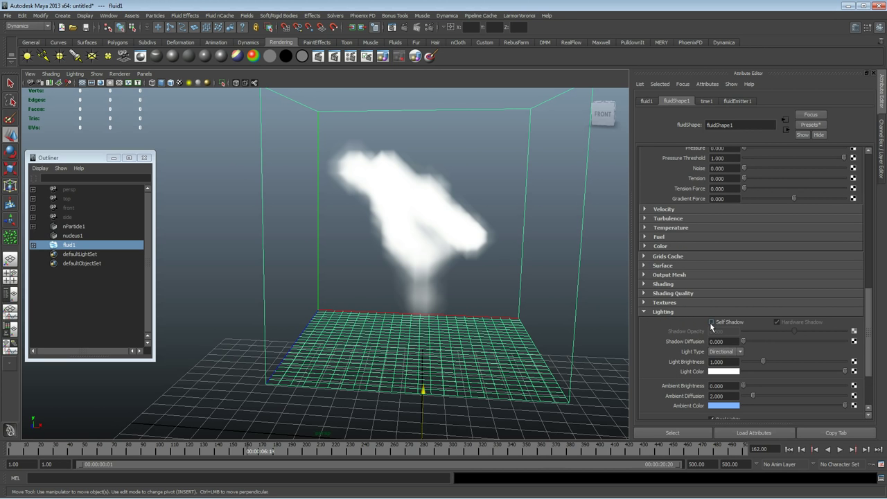
pyautogui.click(711, 323)
pyautogui.keyDown('alt'); pyautogui.moveTo(444, 294); pyautogui.dragTo(461, 291); pyautogui.keyUp('alt')
pyautogui.keyDown('alt'); pyautogui.moveTo(537, 326); pyautogui.dragTo(544, 321); pyautogui.keyUp('alt')
pyautogui.click(659, 313)
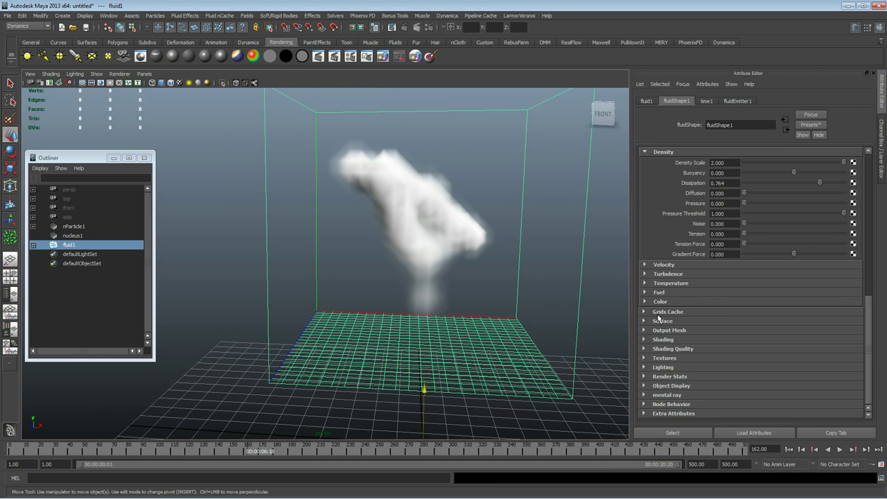
# - Change the fluid's shading color to a dark grey with R, G and B at 0.122
pyautogui.click(668, 338)
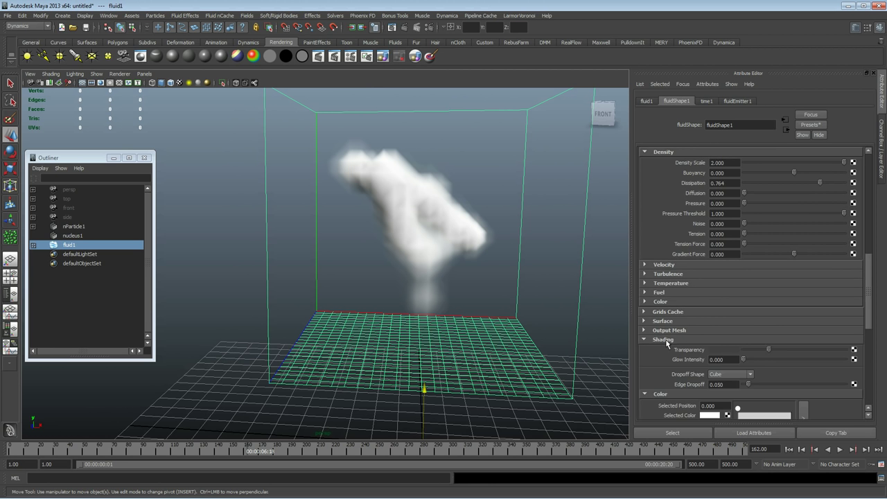
pyautogui.scroll(-4, 672, 336)
pyautogui.keyDown('alt'); pyautogui.moveTo(480, 300); pyautogui.dragTo(457, 298); pyautogui.keyUp('alt')
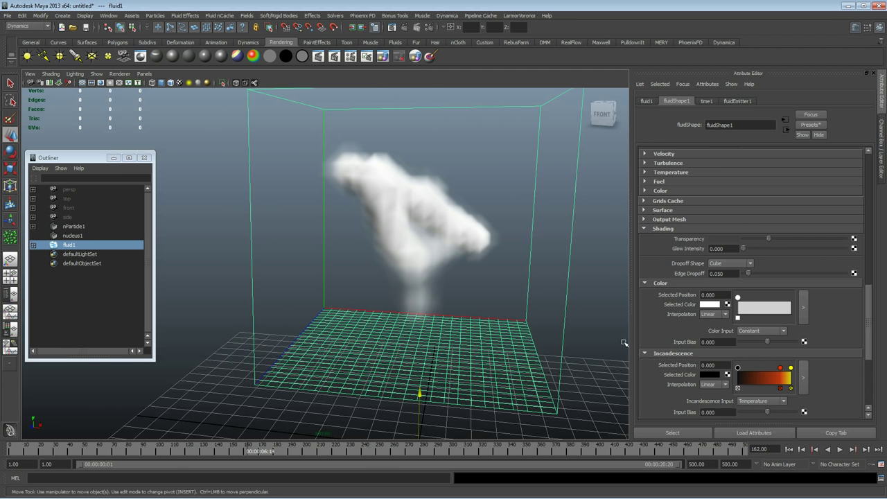
pyautogui.click(710, 305)
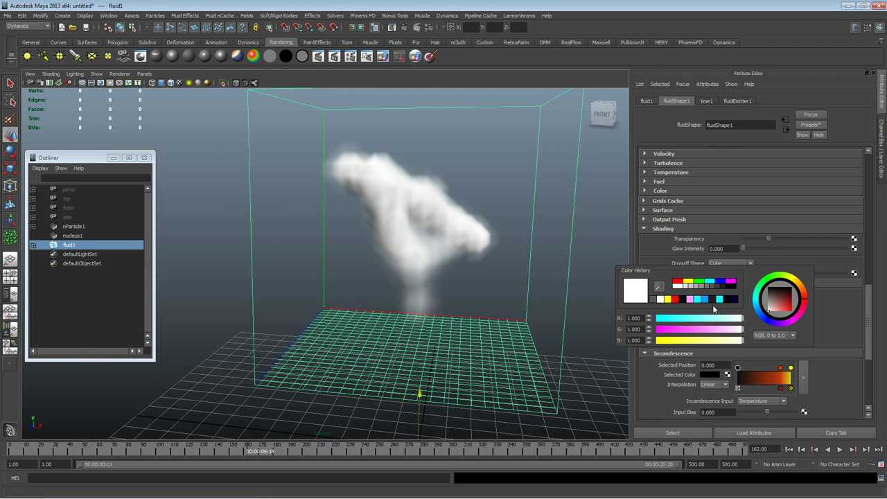
pyautogui.click(711, 301)
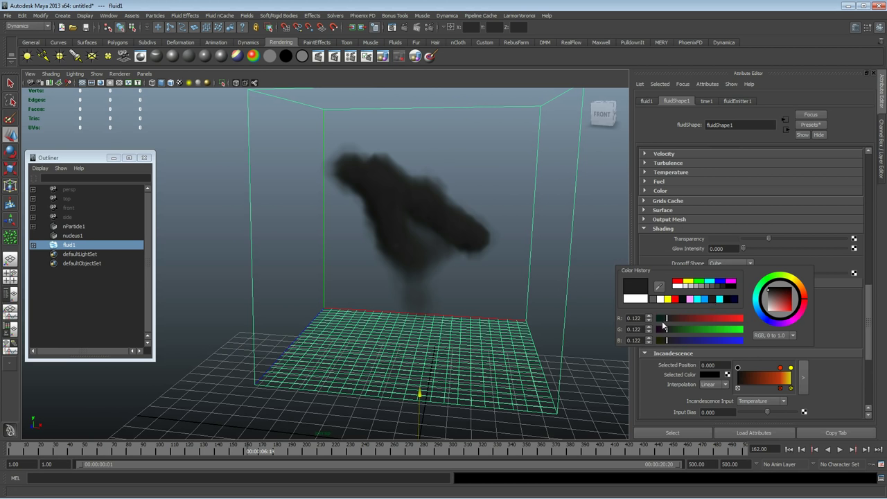
pyautogui.keyDown('alt'); pyautogui.moveTo(554, 273); pyautogui.dragTo(506, 277); pyautogui.keyUp('alt')
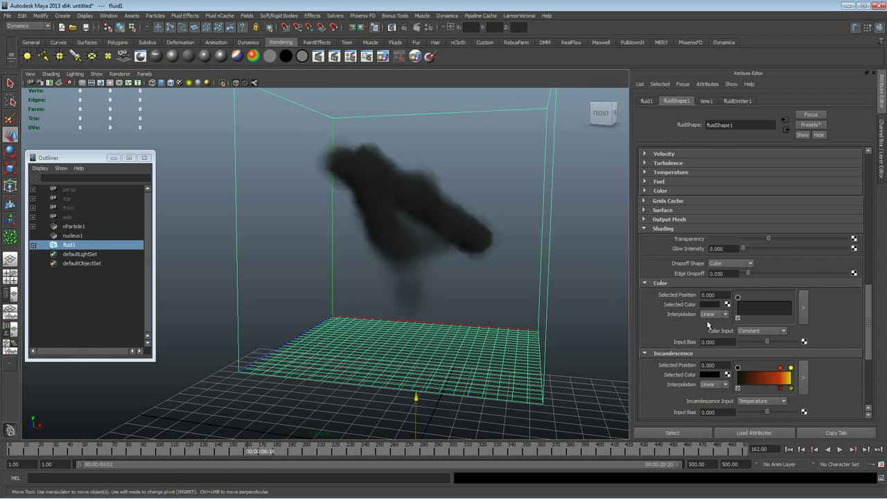
# - Add a lighter grey to the shading color ramp at position 1.000, with the dark marker at 0.391
pyautogui.click(711, 305)
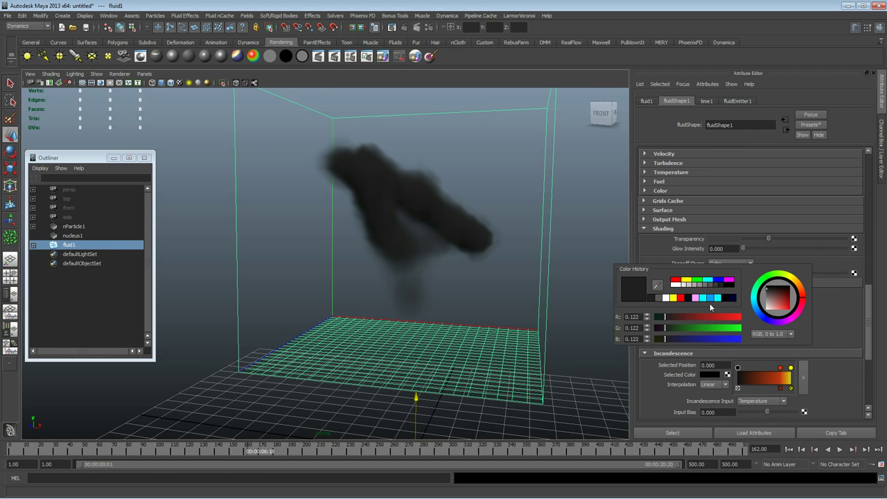
pyautogui.click(660, 298)
pyautogui.keyDown('alt'); pyautogui.moveTo(485, 277); pyautogui.dragTo(623, 280); pyautogui.keyUp('alt')
pyautogui.moveTo(735, 300); pyautogui.dragTo(745, 299)
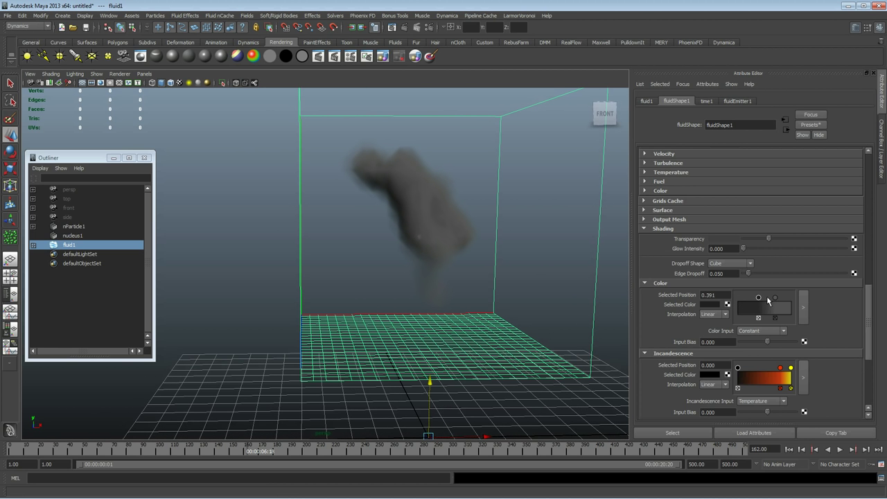
pyautogui.moveTo(774, 297); pyautogui.dragTo(790, 297)
pyautogui.moveTo(548, 278)
pyautogui.keyDown('alt'); pyautogui.mouseDown()
pyautogui.moveTo(503, 278)
pyautogui.moveTo(526, 298)
pyautogui.mouseUp(); pyautogui.keyUp('alt')
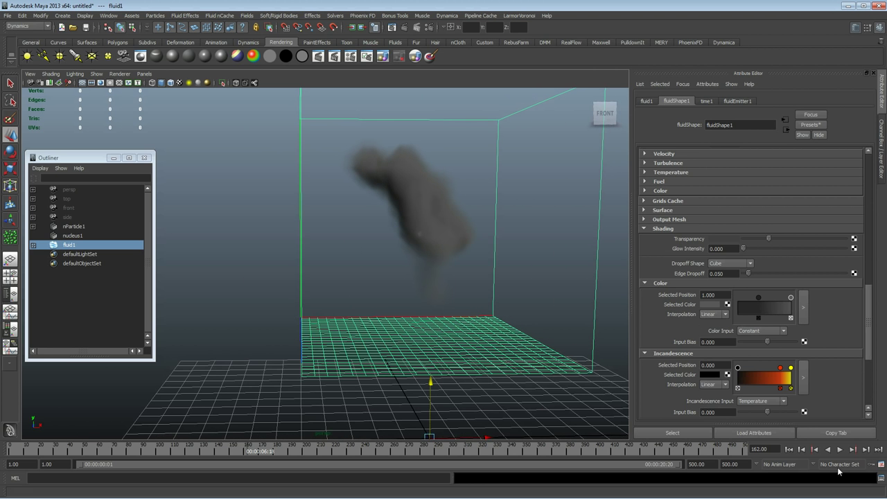
# - Replay the simulation from the first frame, stop it, and set the shading Color Input to Density
pyautogui.click(791, 450)
pyautogui.click(839, 449)
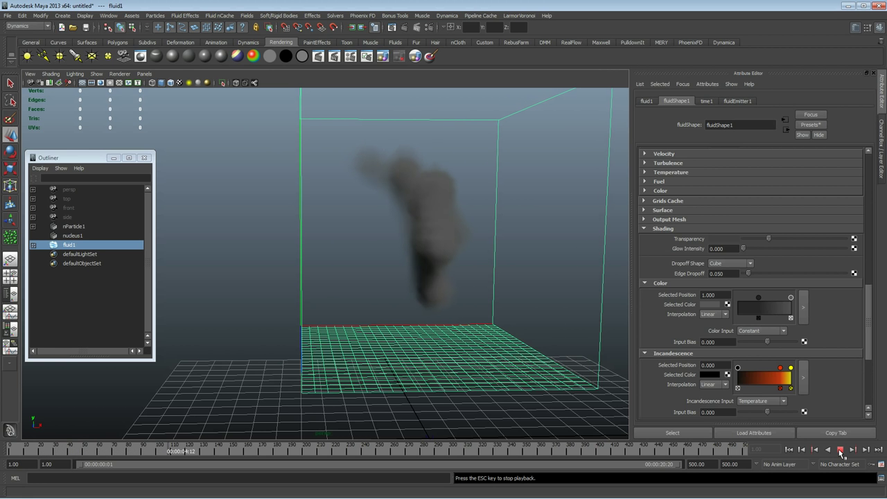
pyautogui.click(840, 449)
pyautogui.click(770, 331)
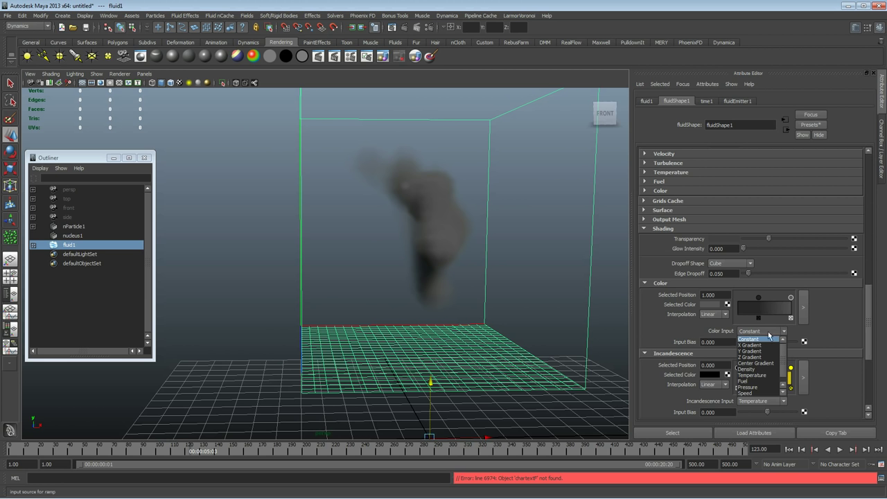
pyautogui.click(768, 371)
pyautogui.keyDown('alt'); pyautogui.moveTo(449, 260); pyautogui.dragTo(412, 271); pyautogui.keyUp('alt')
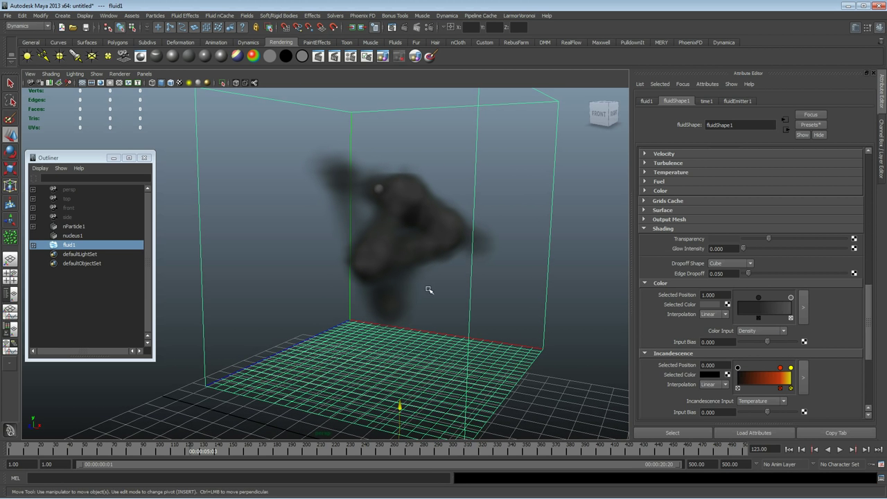
# - Move the lighter grey ramp marker ahead of the dark one, place the dark marker at 0.557, and darken it to near black
pyautogui.moveTo(792, 300)
pyautogui.mouseDown()
pyautogui.moveTo(748, 306)
pyautogui.moveTo(774, 301)
pyautogui.mouseUp()
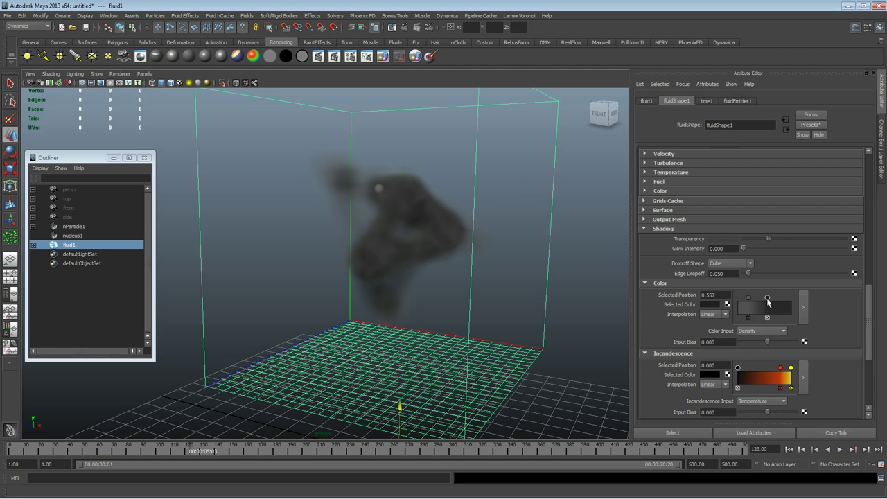
pyautogui.click(707, 304)
pyautogui.moveTo(657, 315); pyautogui.dragTo(651, 342)
pyautogui.keyDown('alt'); pyautogui.moveTo(501, 293); pyautogui.dragTo(415, 280); pyautogui.keyUp('alt')
# - Bring the grey and black color markers close together, with black at 0.635, and set the color Input Bias to -0.092
pyautogui.click(749, 298)
pyautogui.moveTo(746, 297); pyautogui.dragTo(756, 296)
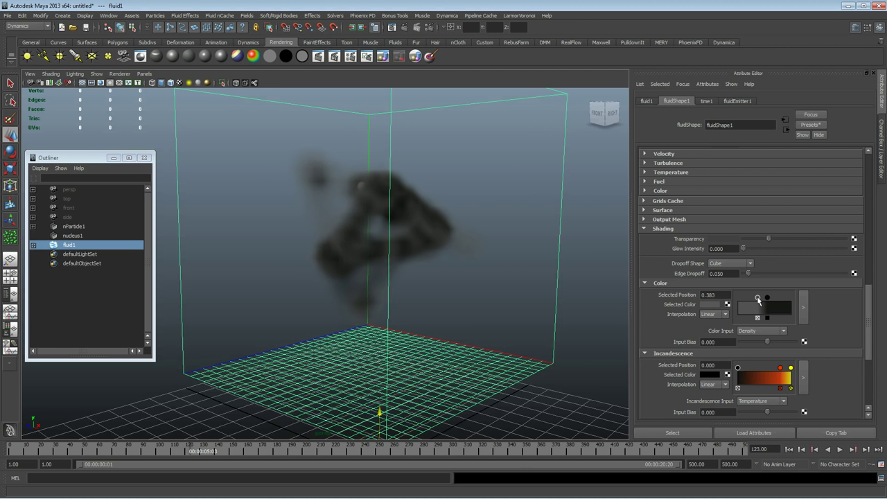
pyautogui.moveTo(766, 338); pyautogui.dragTo(764, 345)
pyautogui.moveTo(767, 297); pyautogui.dragTo(771, 297)
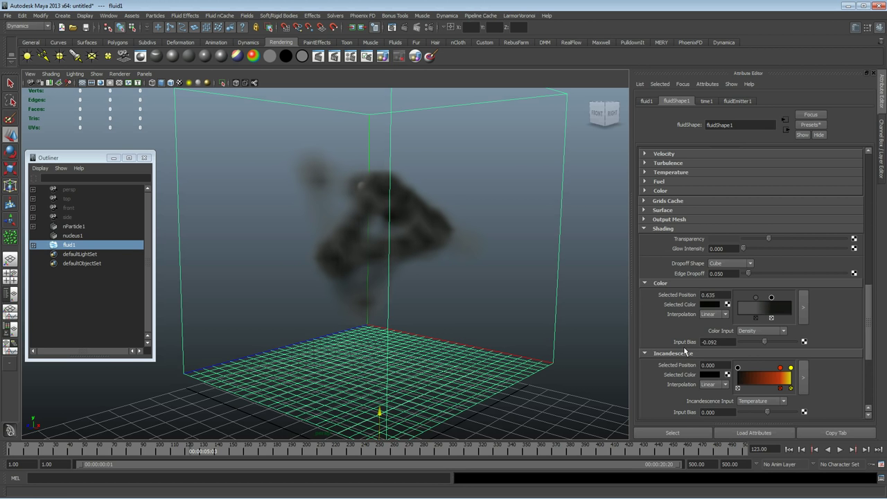
# - Lower the fluid's shading Transparency slightly
pyautogui.scroll(-2, 677, 345)
pyautogui.scroll(1, 676, 342)
pyautogui.moveTo(767, 210); pyautogui.dragTo(765, 236)
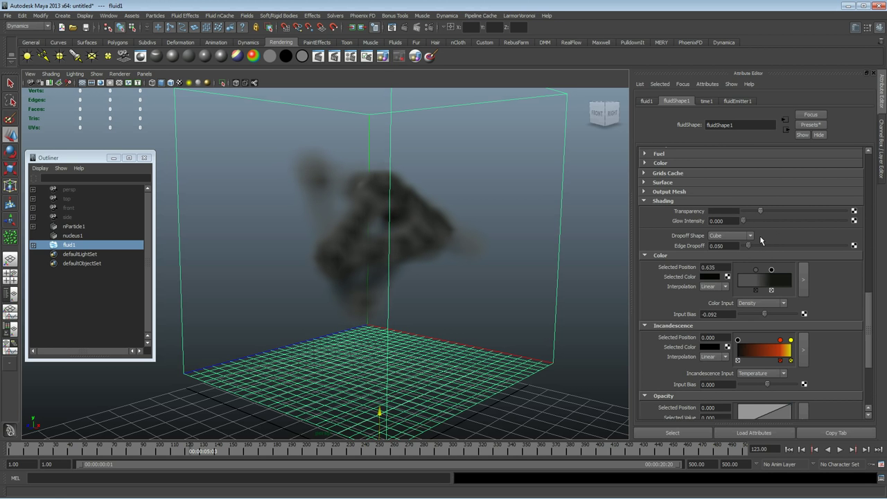
# - Try reshaping the density-driven opacity ramp by moving its low-end point and bringing it back to the start
pyautogui.scroll(-3, 764, 295)
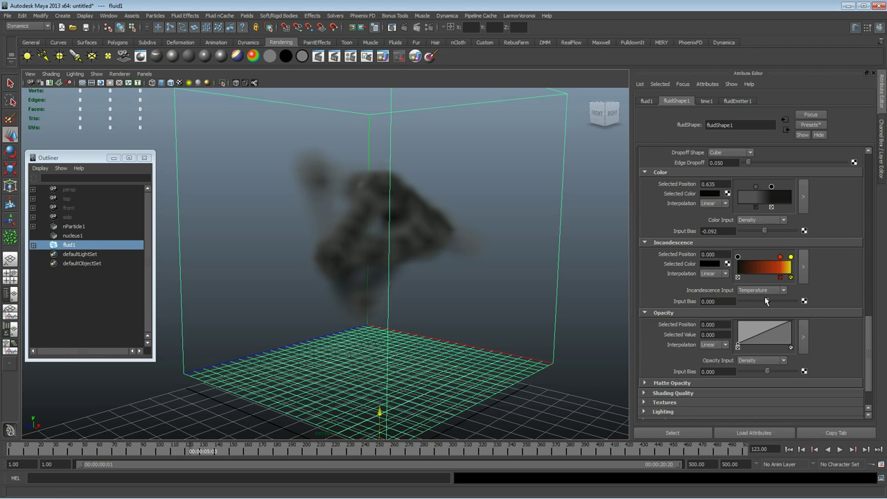
pyautogui.click(746, 345)
pyautogui.moveTo(744, 345); pyautogui.dragTo(774, 348)
pyautogui.moveTo(770, 348); pyautogui.dragTo(739, 362)
# - Set the fluid container's Base Resolution to 65
pyautogui.scroll(15, 787, 335)
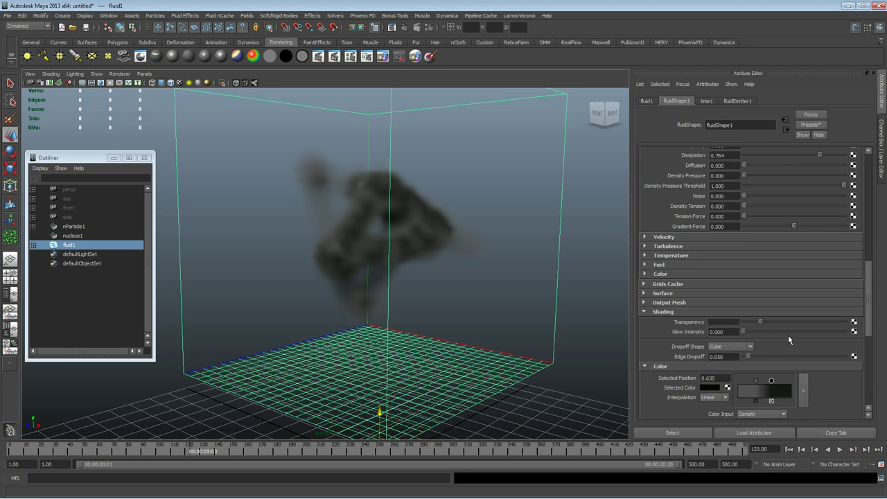
pyautogui.keyDown('alt'); pyautogui.moveTo(499, 262); pyautogui.dragTo(380, 255); pyautogui.keyUp('alt')
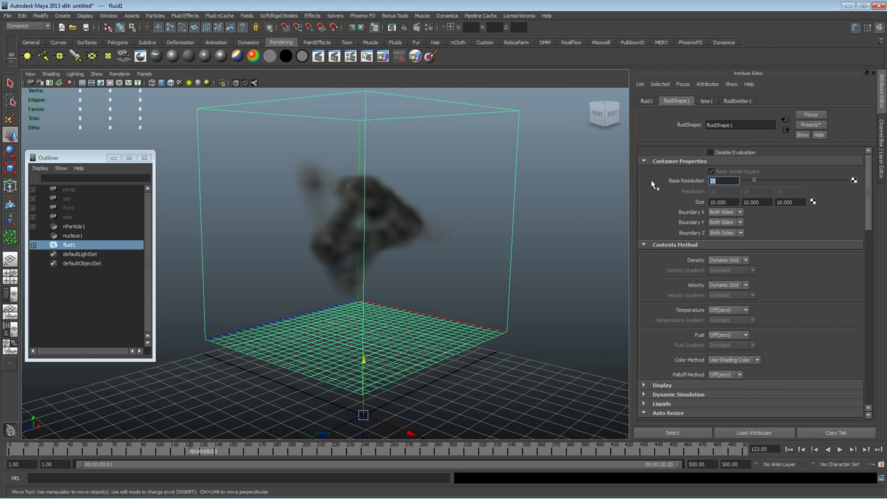
pyautogui.write('65')
pyautogui.press('Return')
# - Replay the simulation from the first frame at the higher resolution, stop it, and examine the dark smoke up close
pyautogui.click(789, 450)
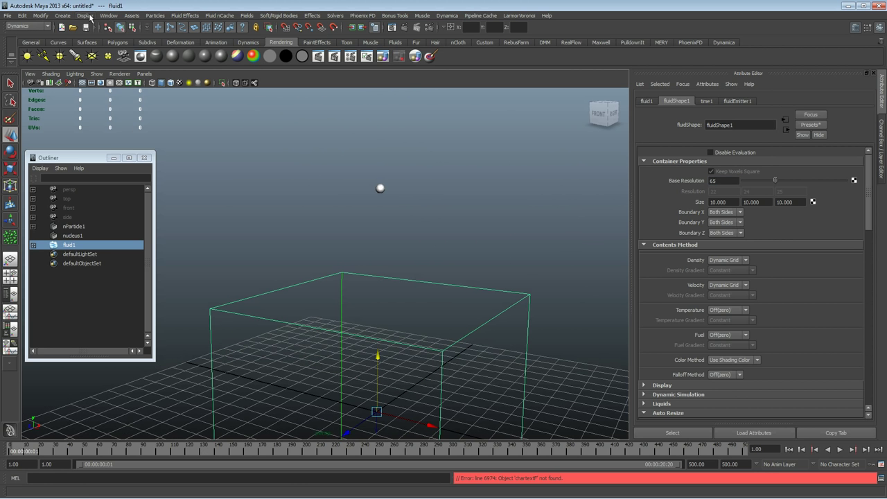
pyautogui.click(90, 16)
pyautogui.click(96, 27)
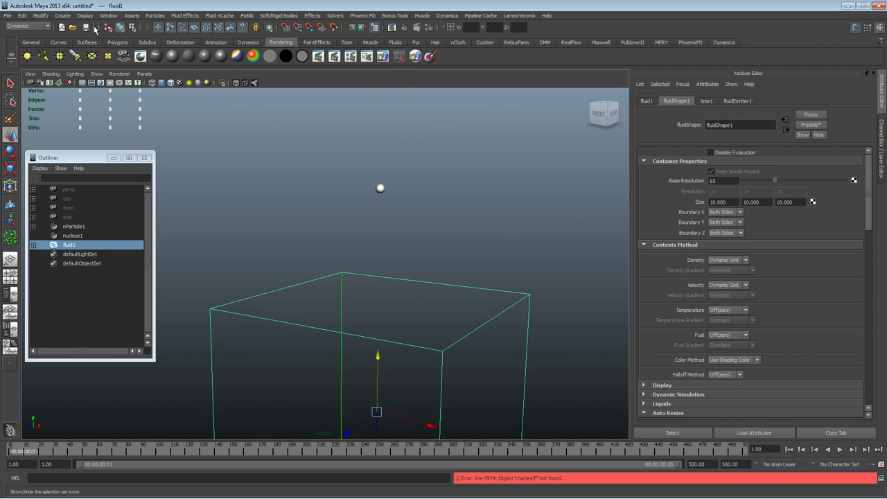
pyautogui.click(839, 450)
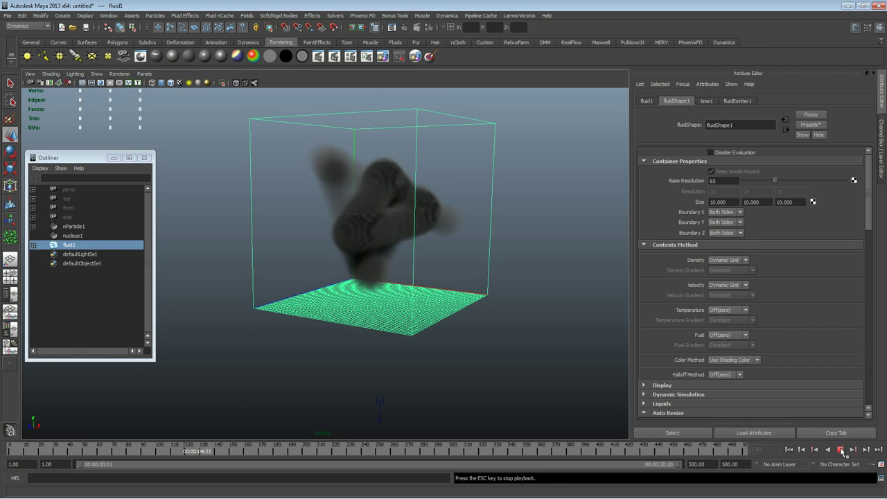
pyautogui.press('Escape')
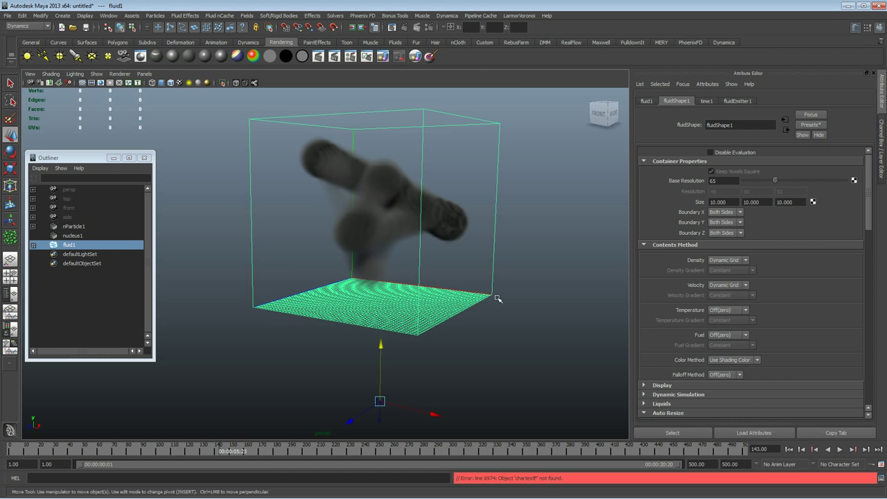
pyautogui.keyDown('alt'); pyautogui.moveTo(300, 292); pyautogui.dragTo(350, 295); pyautogui.keyUp('alt')
pyautogui.keyDown('alt'); pyautogui.moveTo(350, 295); pyautogui.dragTo(436, 295, button='right'); pyautogui.keyUp('alt')
pyautogui.keyDown('alt'); pyautogui.moveTo(437, 295); pyautogui.dragTo(386, 288); pyautogui.keyUp('alt')
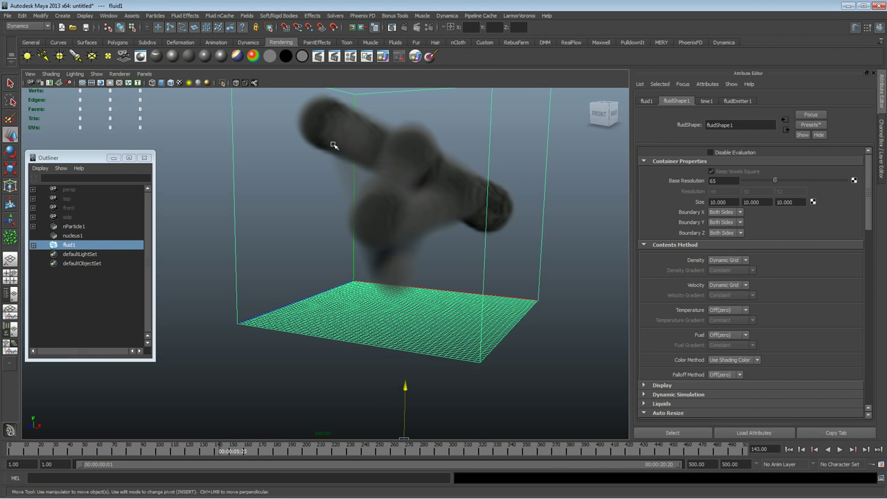
# - Review the fluid container's attributes and expand its Turbulence settings
pyautogui.keyDown('alt'); pyautogui.moveTo(454, 205); pyautogui.dragTo(358, 204); pyautogui.keyUp('alt')
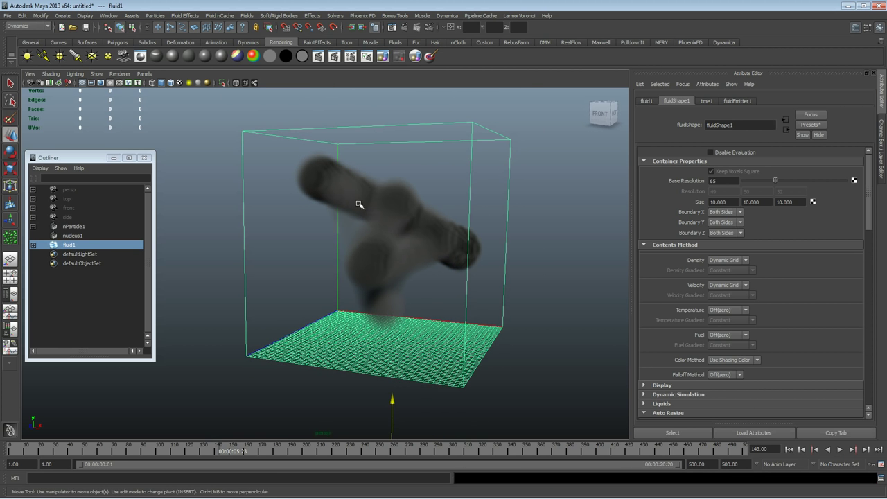
pyautogui.scroll(-6, 776, 295)
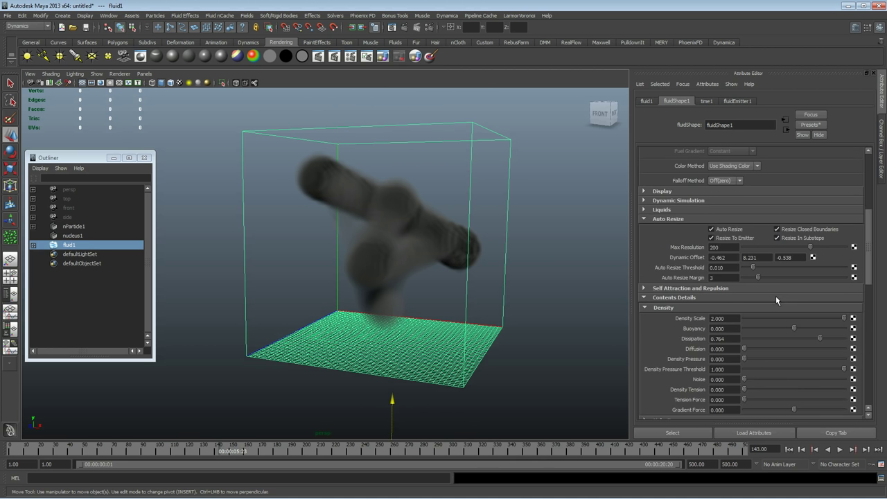
pyautogui.scroll(-2, 689, 317)
pyautogui.scroll(-3, 665, 328)
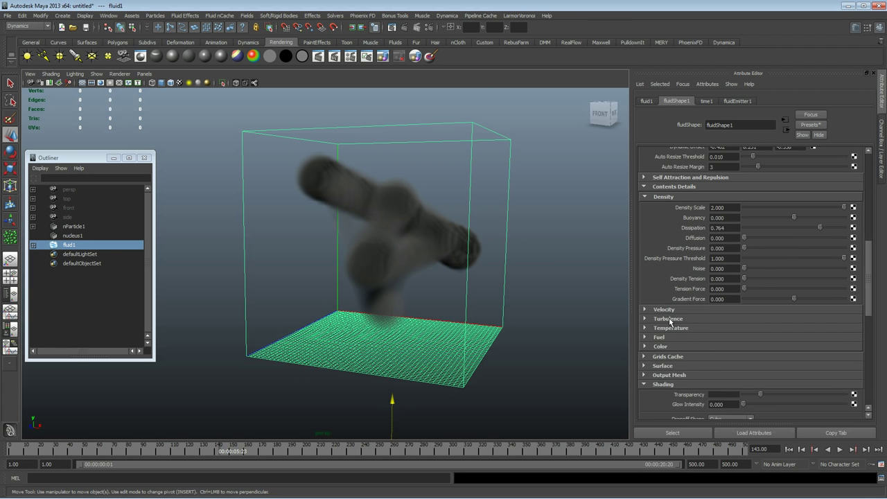
pyautogui.click(669, 319)
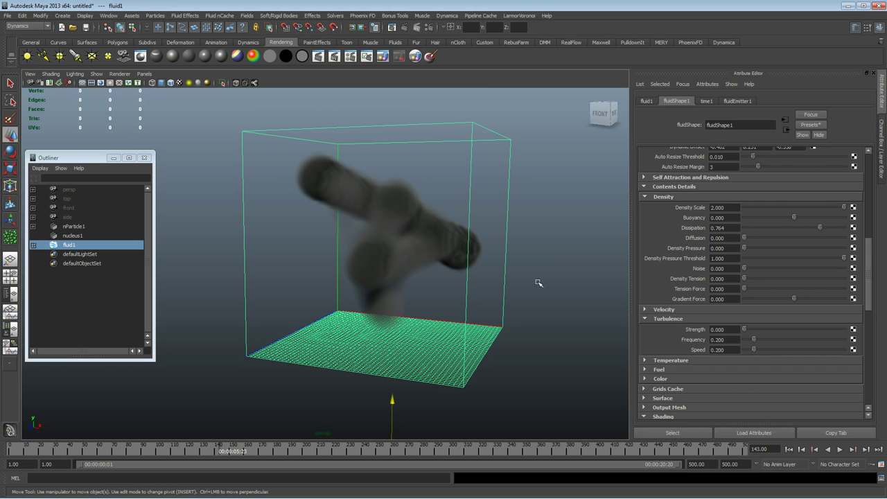
# - Set the fluid emitter's emission Turbulence to 9.918 and test it by replaying the simulation from the first frame
pyautogui.click(735, 102)
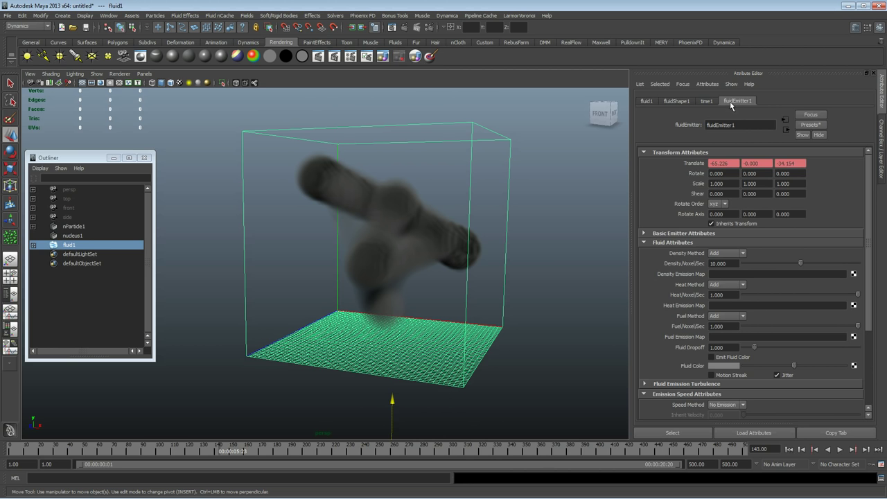
pyautogui.scroll(-2, 658, 284)
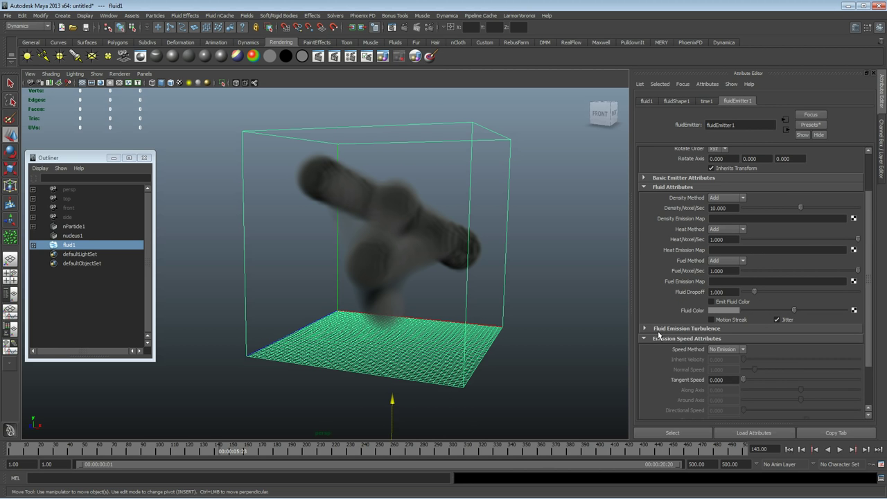
pyautogui.click(663, 329)
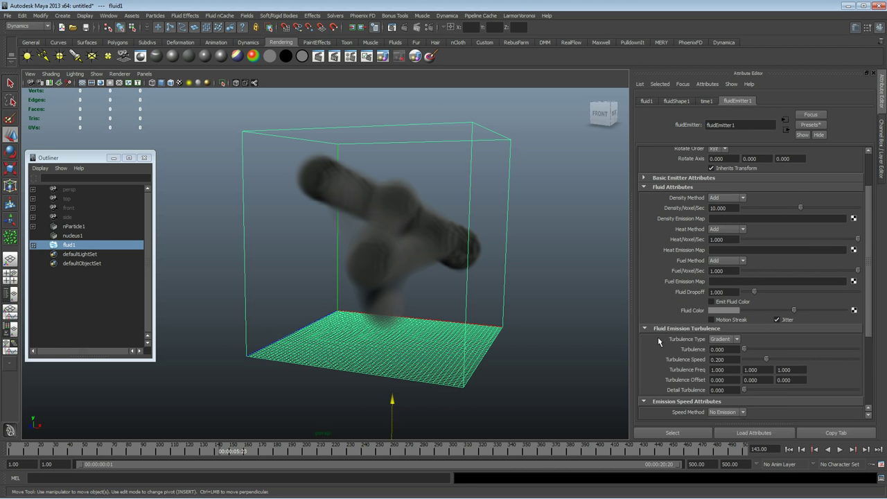
pyautogui.scroll(-1, 658, 337)
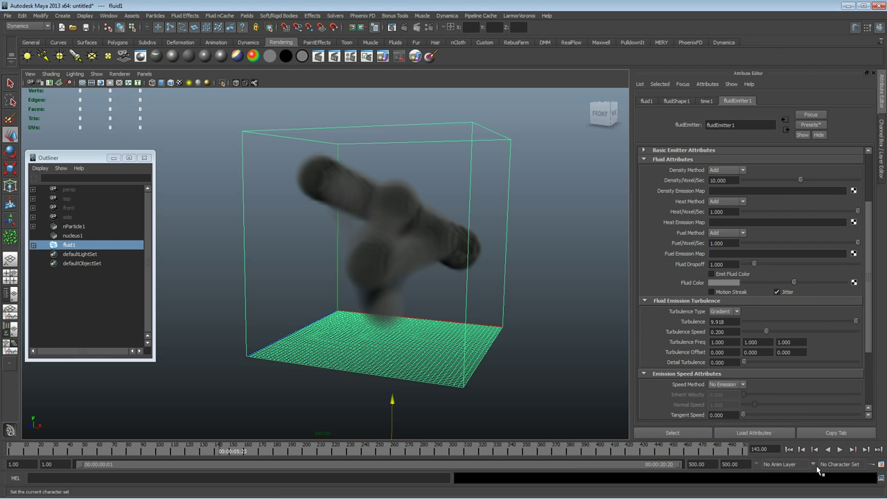
pyautogui.click(788, 449)
pyautogui.click(839, 449)
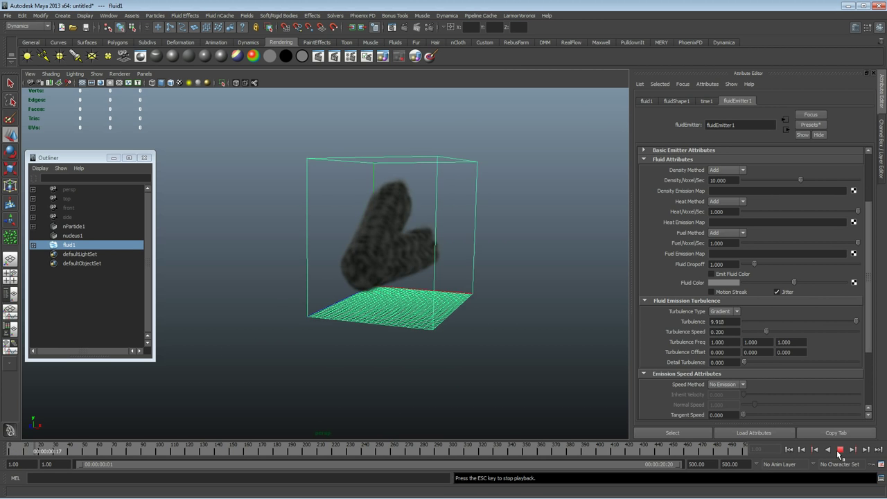
pyautogui.press('f')
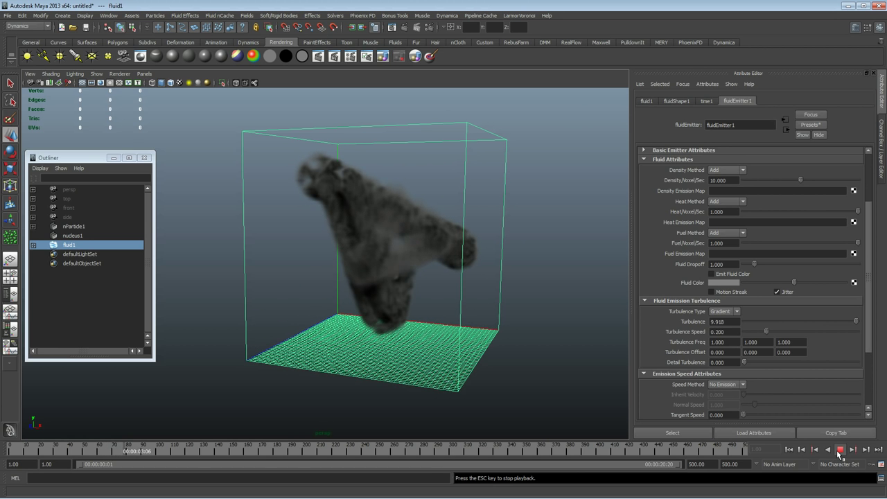
pyautogui.click(837, 449)
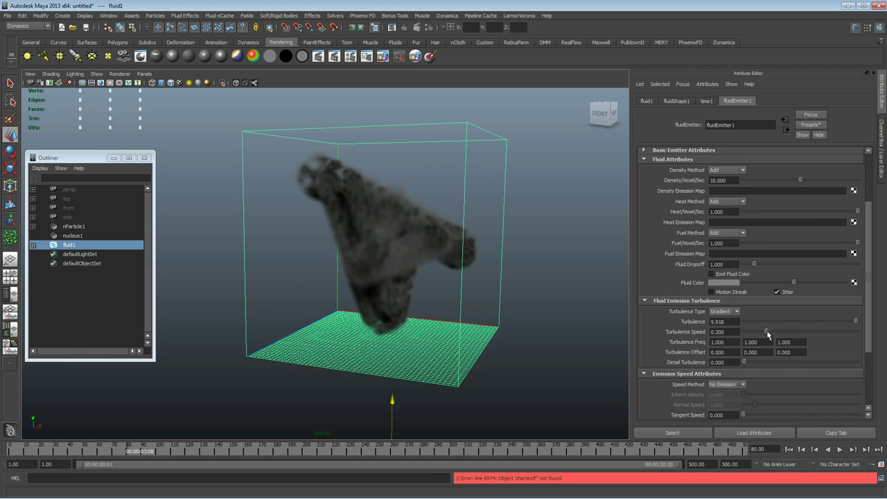
# - Set the fluid emitter's emission Turbulence to 3.238, replay from the first frame and stop
pyautogui.click(788, 450)
pyautogui.click(840, 450)
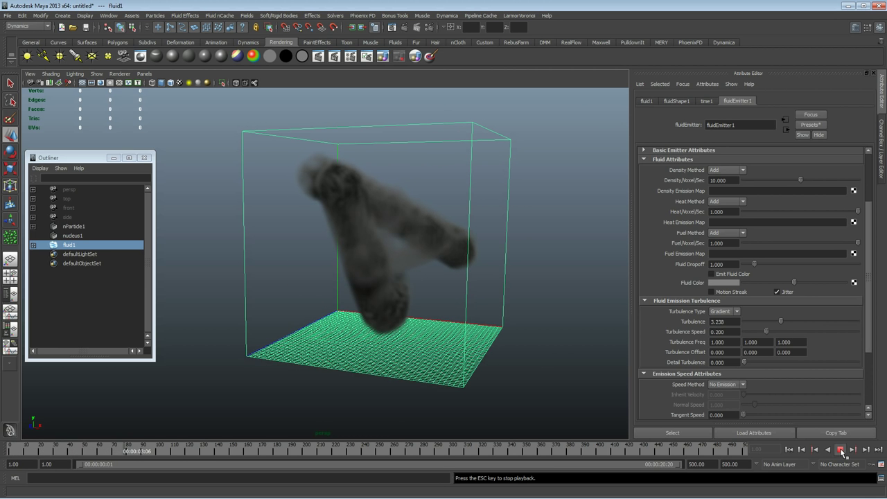
pyautogui.click(840, 450)
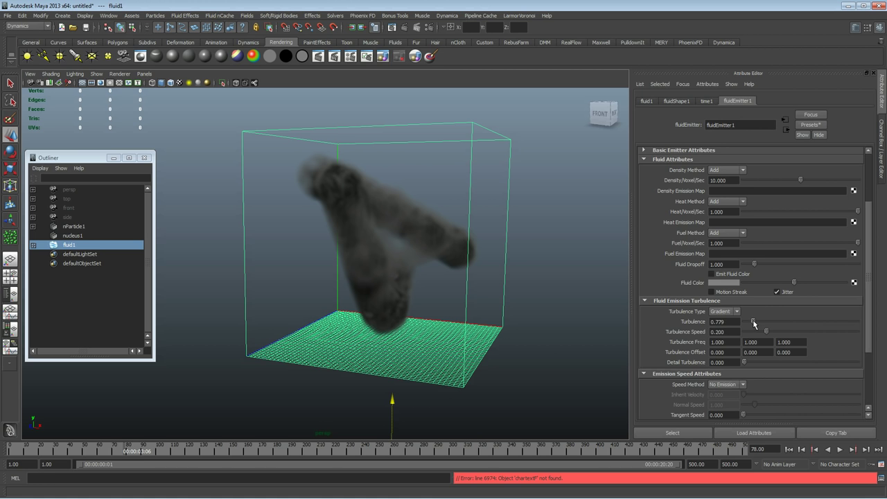
# - Lower the fluid emitter's emission Turbulence to 0.779, replay from the first frame and stop
pyautogui.click(788, 450)
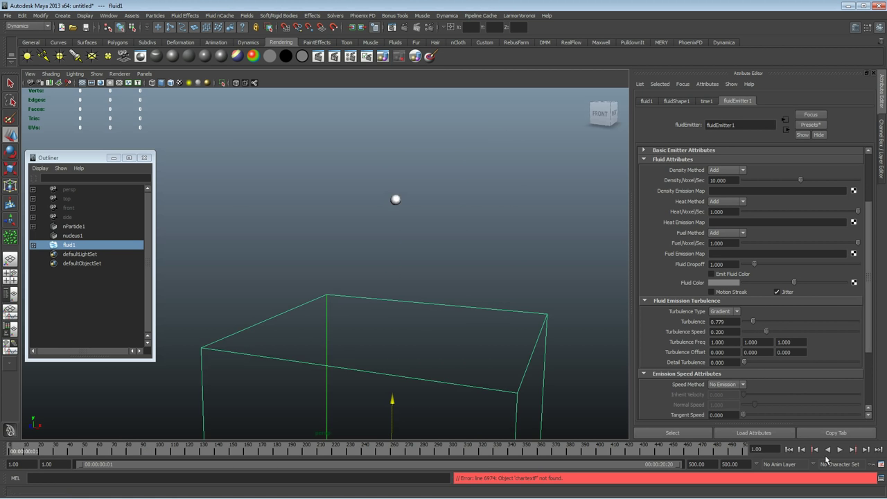
pyautogui.click(840, 450)
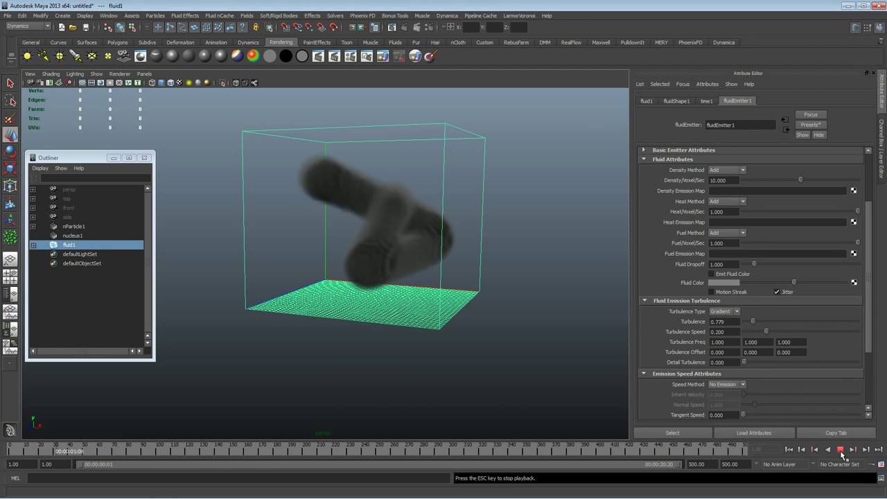
pyautogui.click(840, 449)
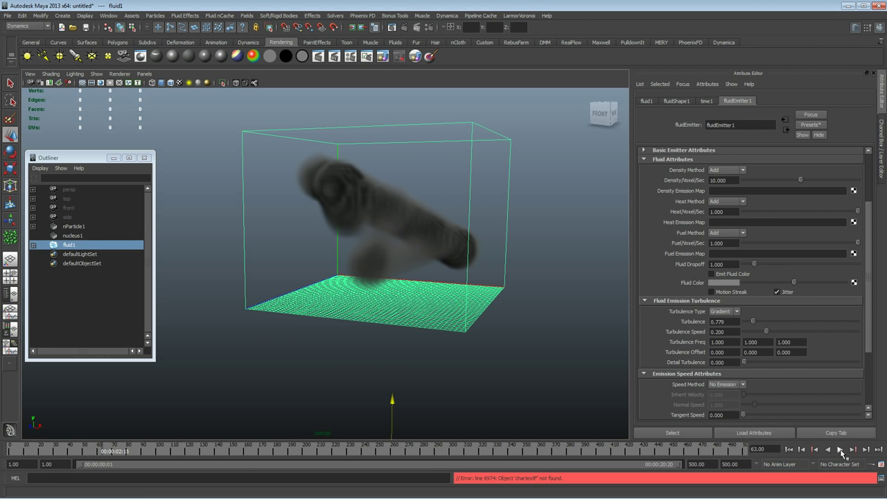
# - Try a Turbulence Strength of 0.440 on the fluid container, replay from the first frame, stop and examine the smoke
pyautogui.click(677, 101)
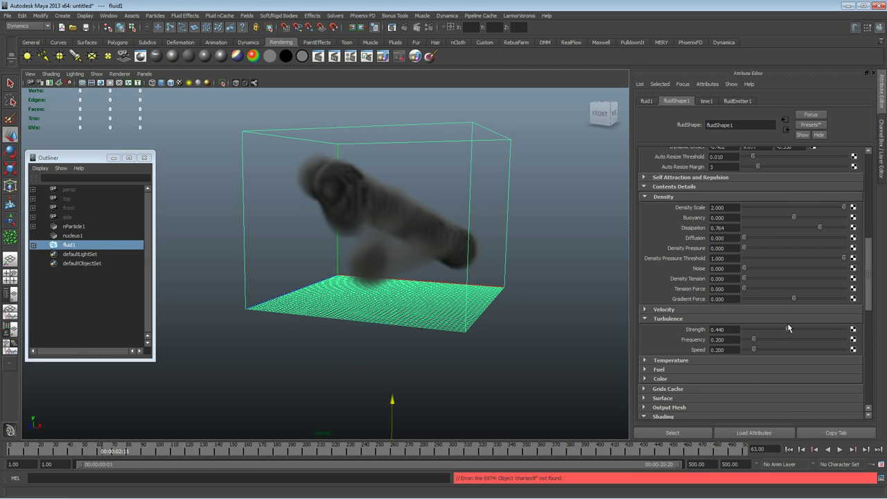
pyautogui.click(789, 450)
pyautogui.click(841, 450)
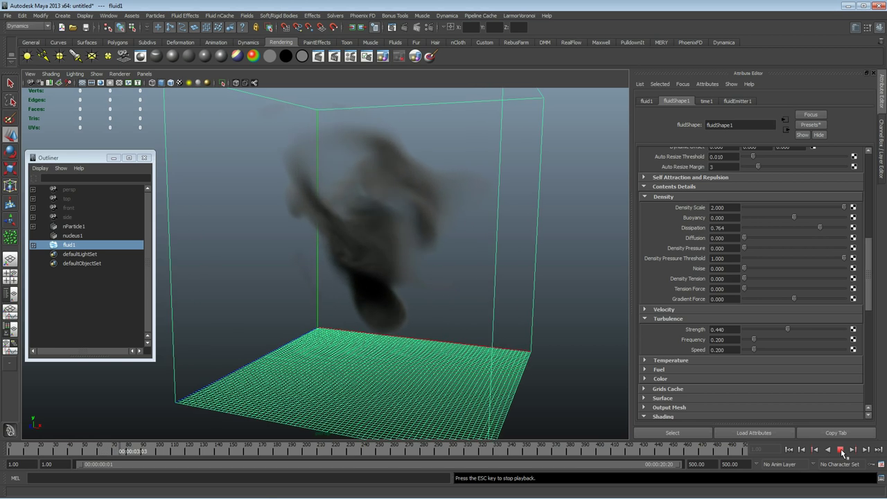
pyautogui.click(841, 451)
pyautogui.keyDown('alt'); pyautogui.moveTo(397, 275); pyautogui.dragTo(415, 289); pyautogui.keyUp('alt')
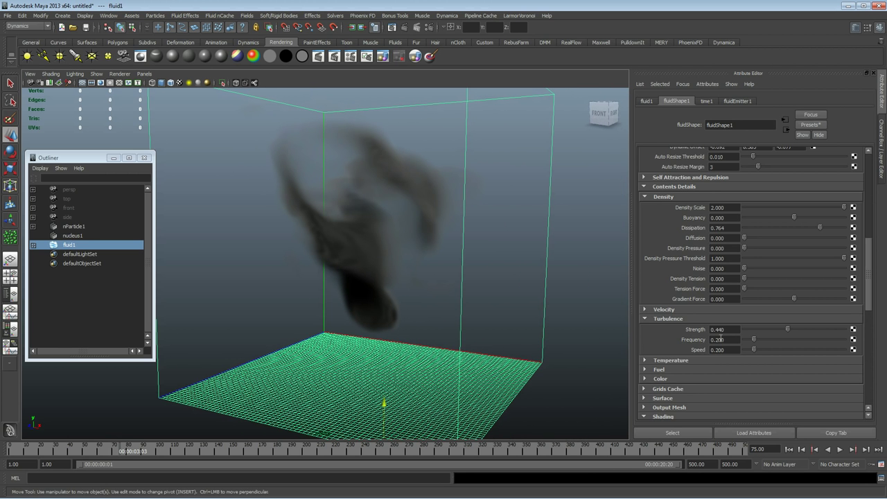
# - Reduce the fluid container's Turbulence Strength to 0.213, replay from the first frame and stop
pyautogui.moveTo(770, 327); pyautogui.dragTo(765, 329)
pyautogui.click(789, 450)
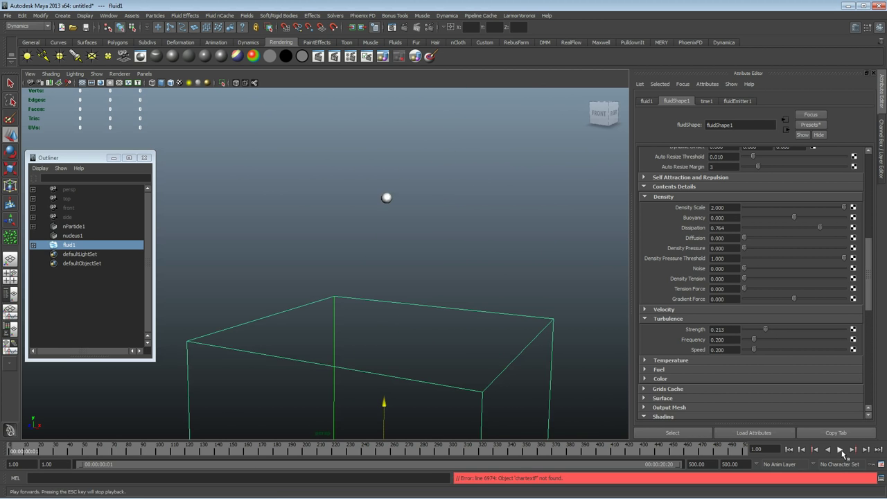
pyautogui.click(840, 450)
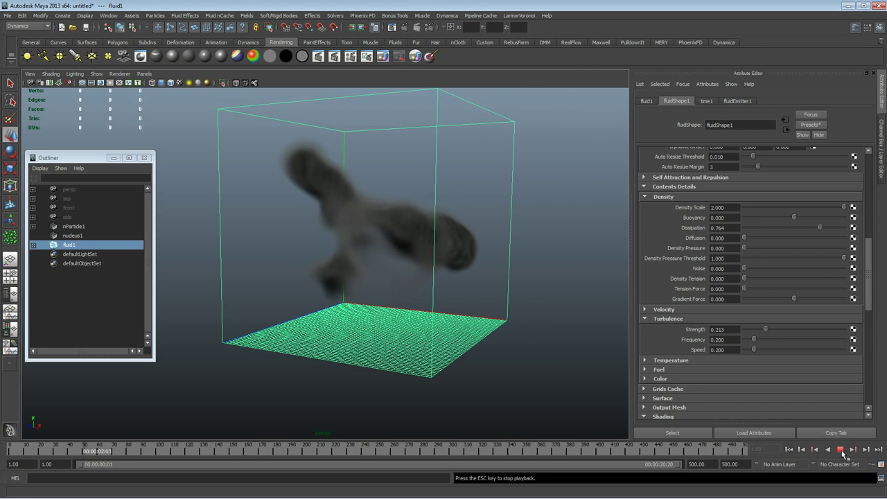
pyautogui.click(841, 452)
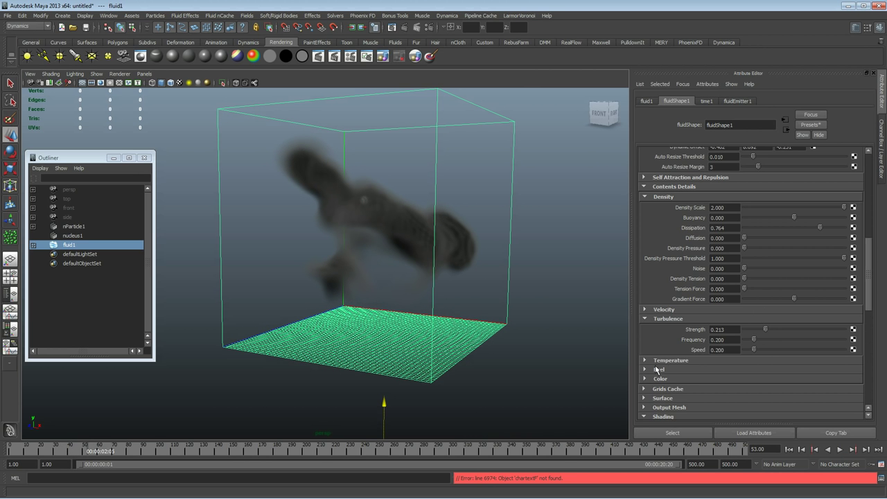
# - Set the fluid's Velocity Swirl to 4.213 and Velocity Noise to 0.023, replay from the first frame and stop
pyautogui.click(663, 309)
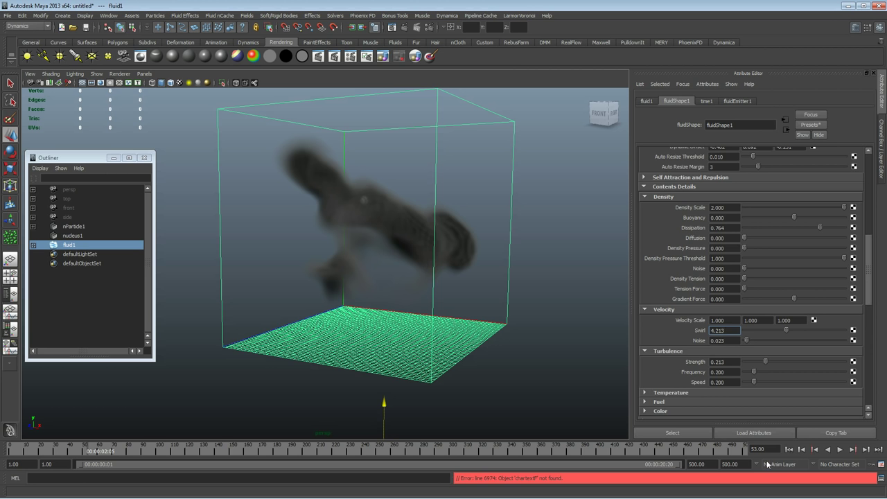
pyautogui.click(788, 450)
pyautogui.click(841, 449)
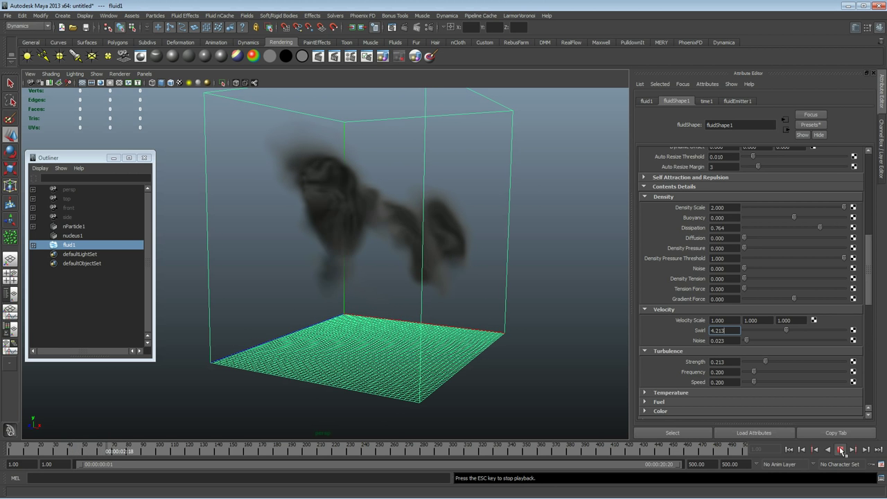
pyautogui.click(841, 449)
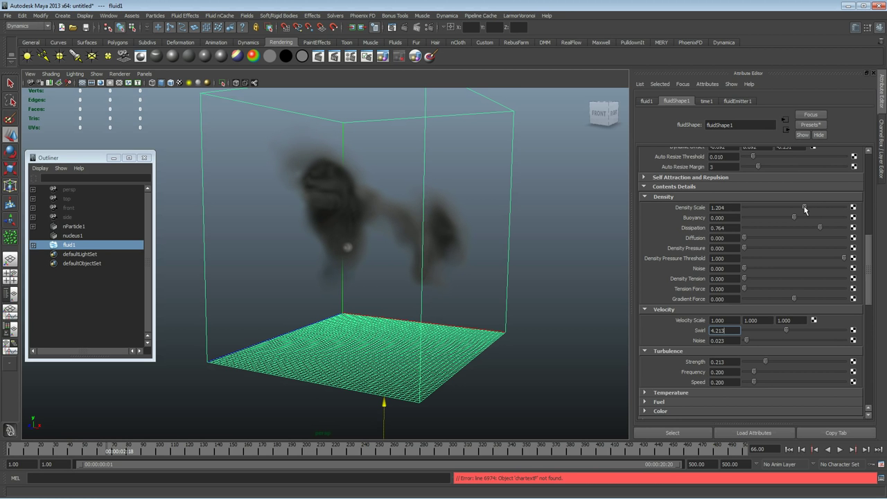
# - Set the fluid's Density Scale to 1.278, replay from the first frame and stop
pyautogui.click(789, 450)
pyautogui.click(839, 450)
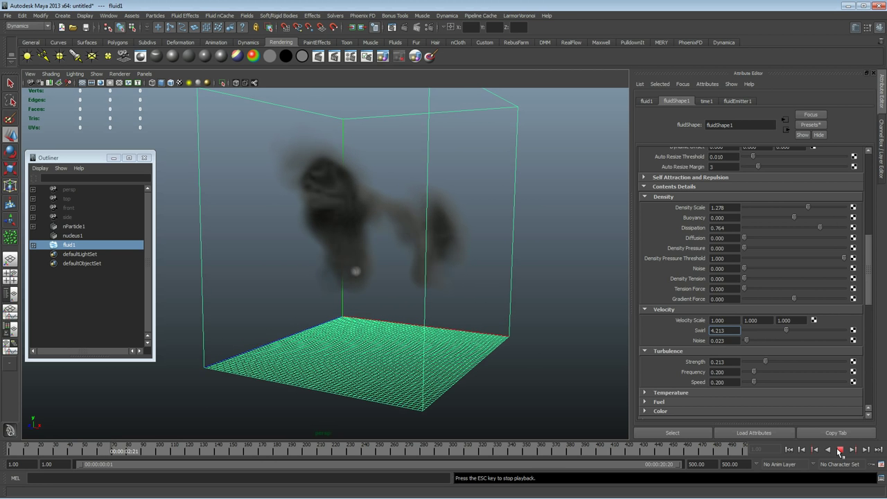
pyautogui.click(839, 451)
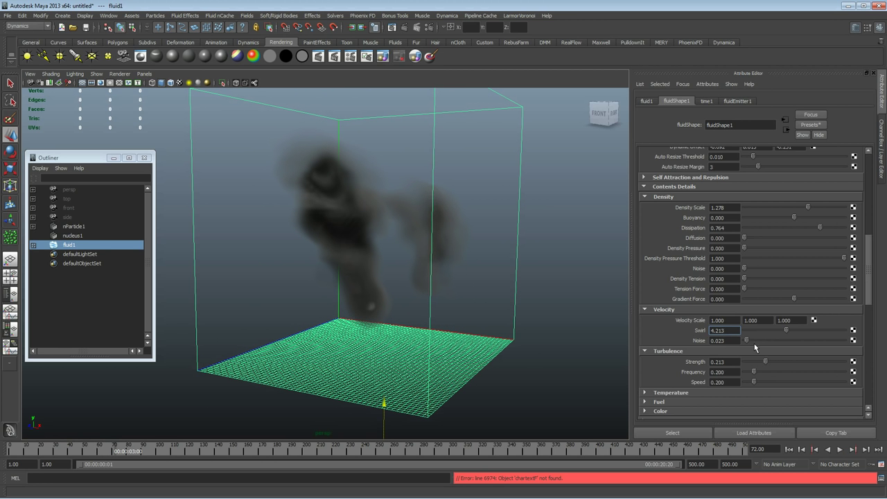
# - Raise the fluid's Velocity Swirl to 10, replay from the first frame, stop and examine the smoke
pyautogui.click(789, 450)
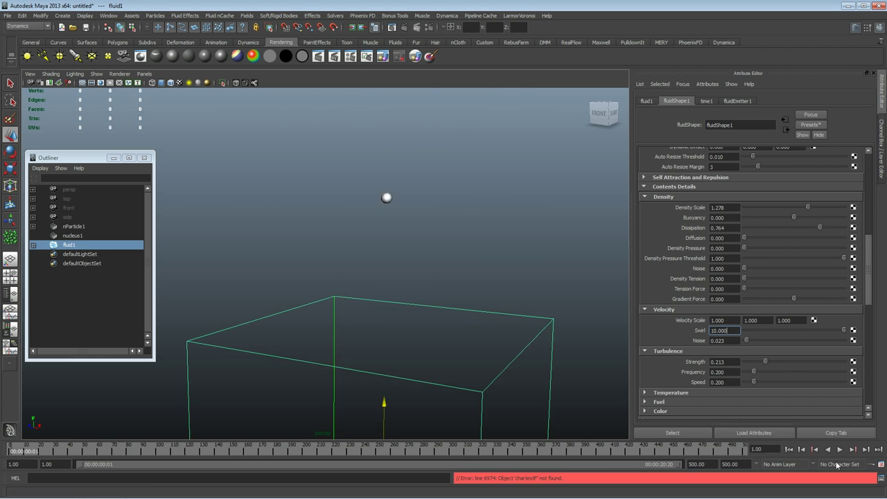
pyautogui.click(839, 450)
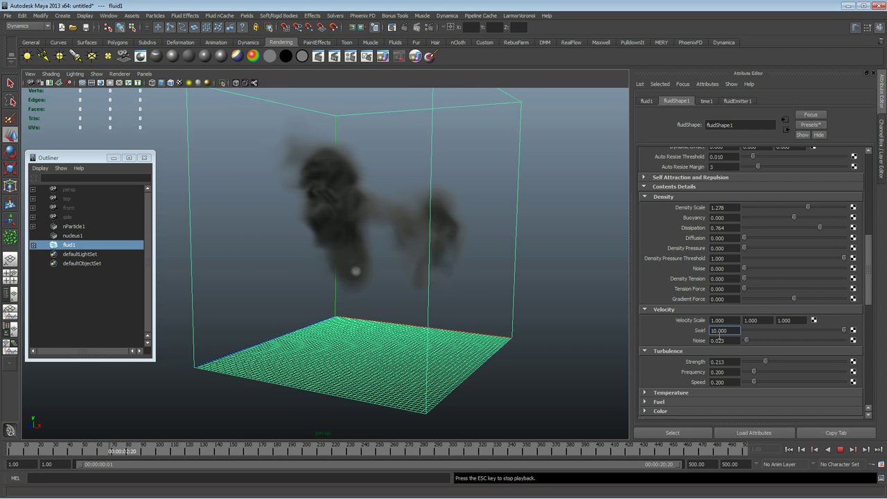
pyautogui.click(840, 450)
pyautogui.keyDown('alt'); pyautogui.moveTo(386, 297); pyautogui.dragTo(369, 286); pyautogui.keyUp('alt')
# - Try a Turbulence Strength of 0.514, replay from the first frame, stop and inspect the smoke from another angle
pyautogui.moveTo(765, 360); pyautogui.dragTo(796, 358)
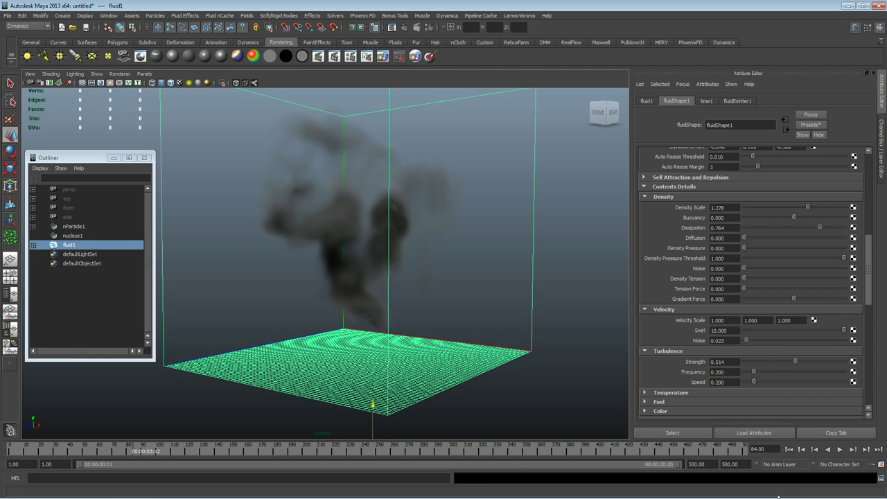
pyautogui.click(788, 450)
pyautogui.click(840, 449)
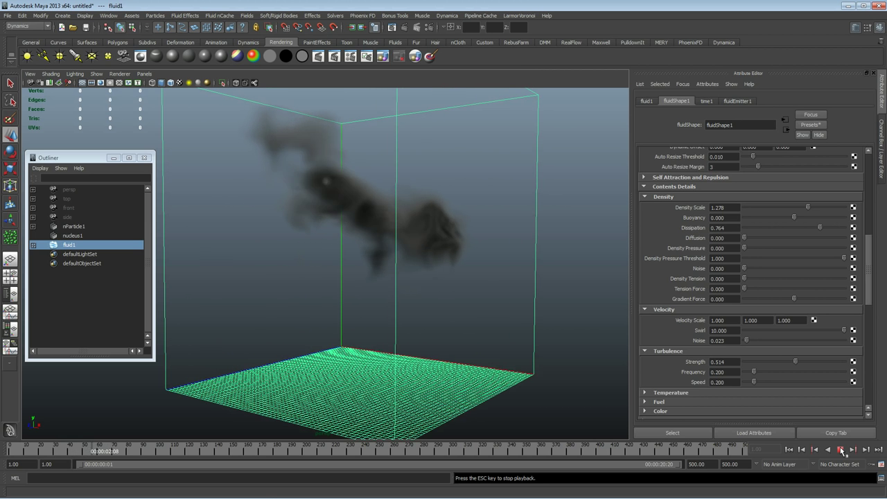
pyautogui.click(840, 450)
pyautogui.keyDown('alt'); pyautogui.moveTo(411, 281); pyautogui.dragTo(428, 293); pyautogui.keyUp('alt')
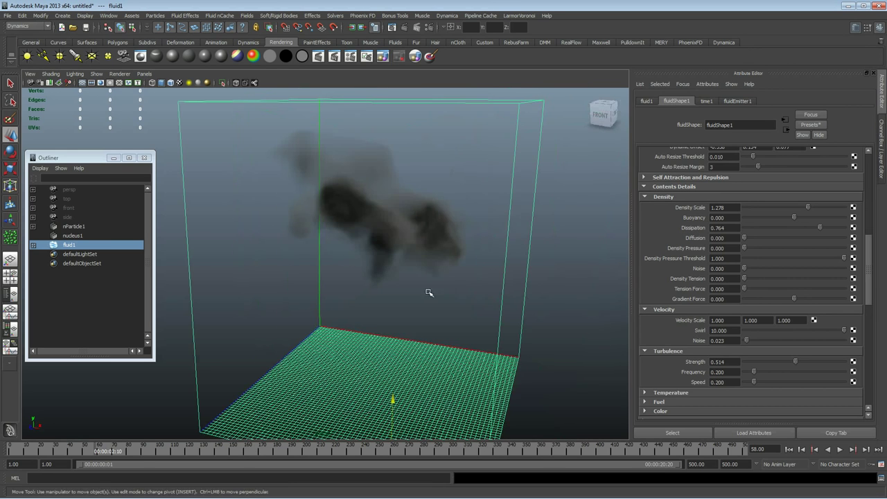
# - Set the fluid container's Turbulence Strength to 0.306
pyautogui.click(774, 361)
pyautogui.keyDown('alt'); pyautogui.moveTo(526, 332); pyautogui.dragTo(504, 318); pyautogui.keyUp('alt')
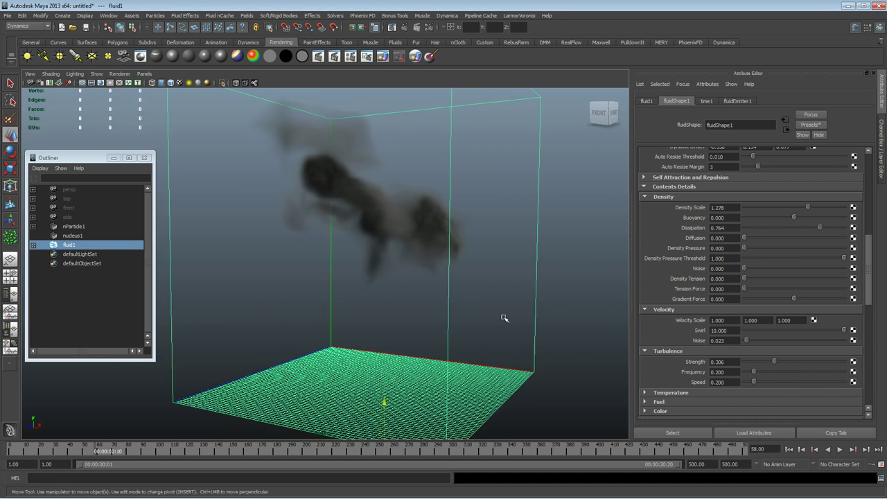
pyautogui.keyDown('alt'); pyautogui.moveTo(506, 316); pyautogui.dragTo(439, 314, button='right'); pyautogui.keyUp('alt')
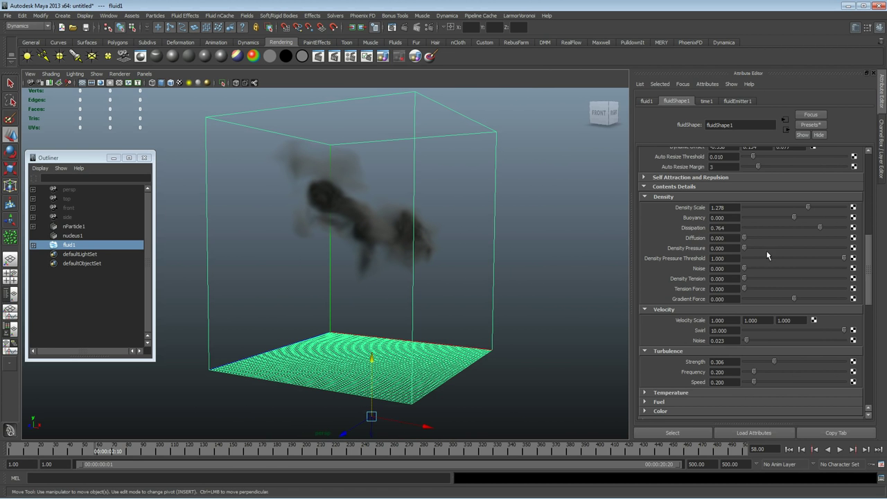
# - Try density Noise values of 0.370 and 1.000 on the fluid, replaying from the first frame and stopping each time
pyautogui.click(789, 450)
pyautogui.click(840, 449)
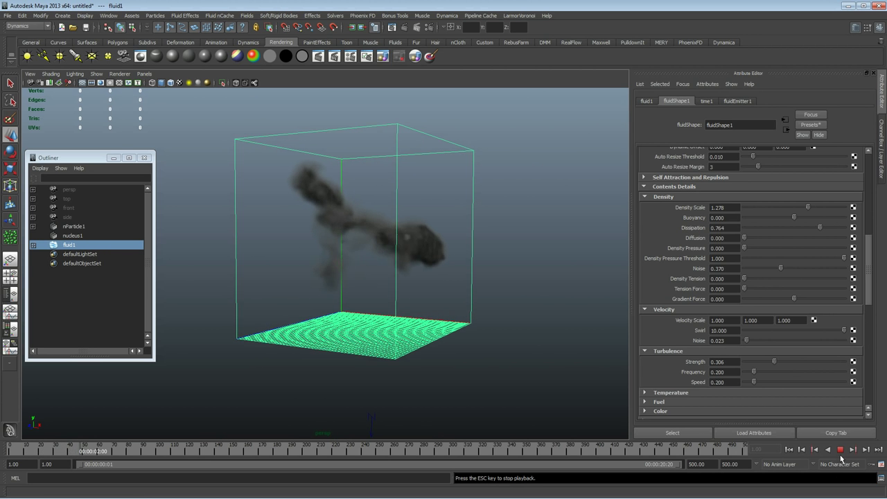
pyautogui.press('Escape')
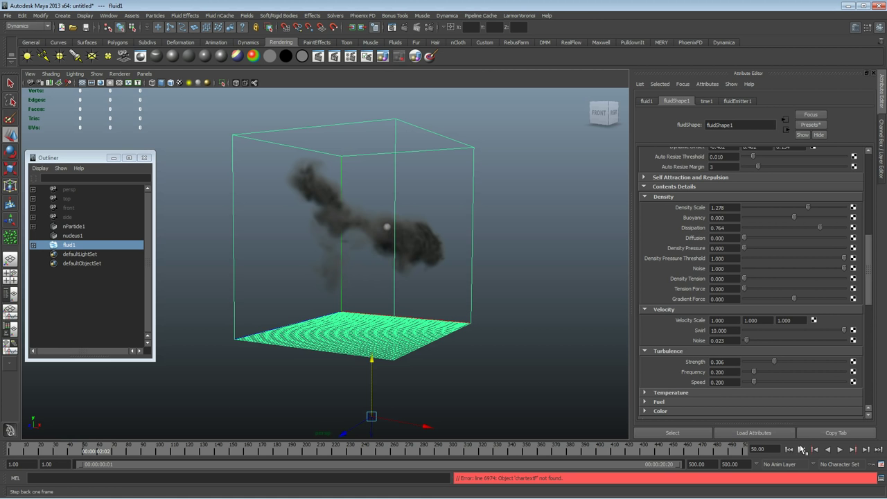
pyautogui.click(800, 449)
pyautogui.click(840, 449)
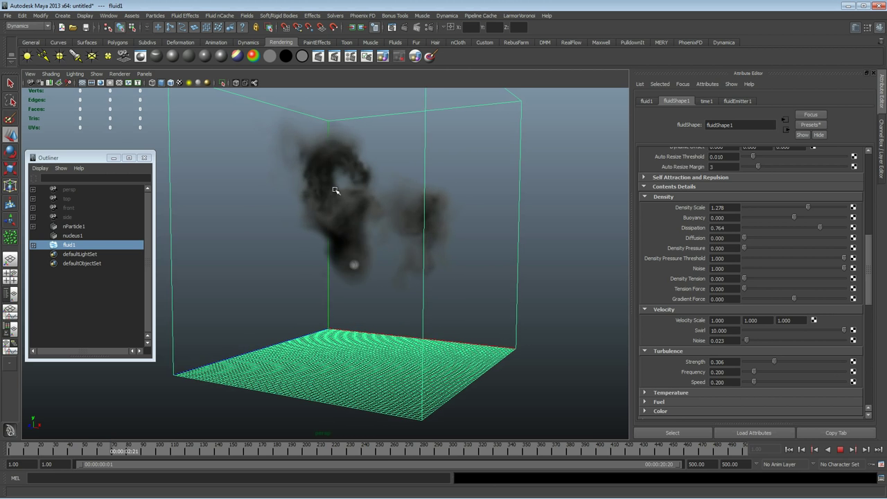
pyautogui.click(840, 450)
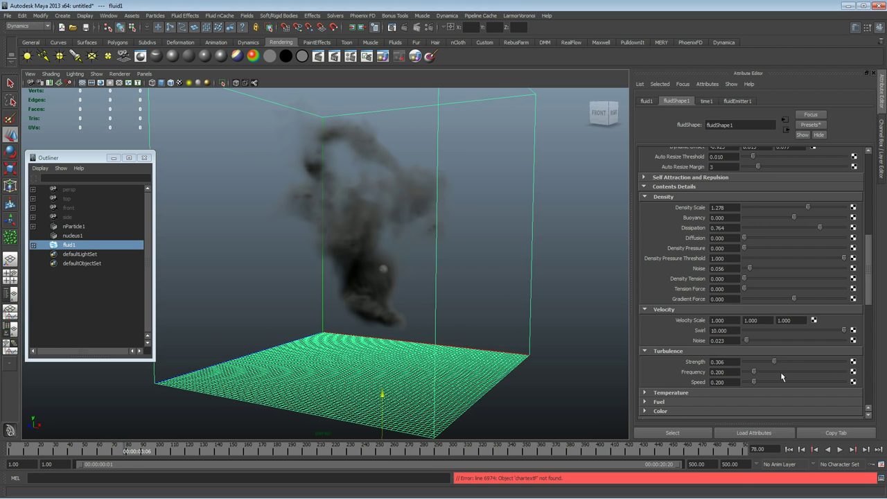
# - Try a density Noise of 0.056 on the fluid, replay from the first frame and stop
pyautogui.click(789, 450)
pyautogui.click(839, 450)
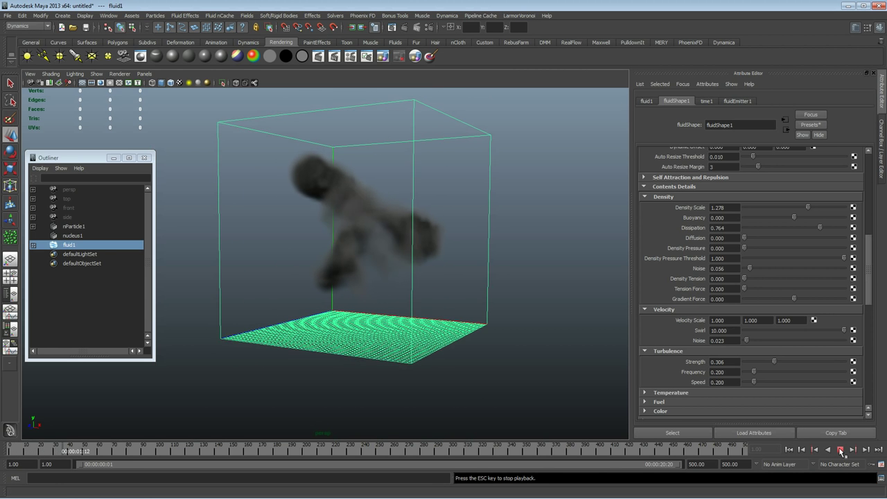
pyautogui.click(840, 449)
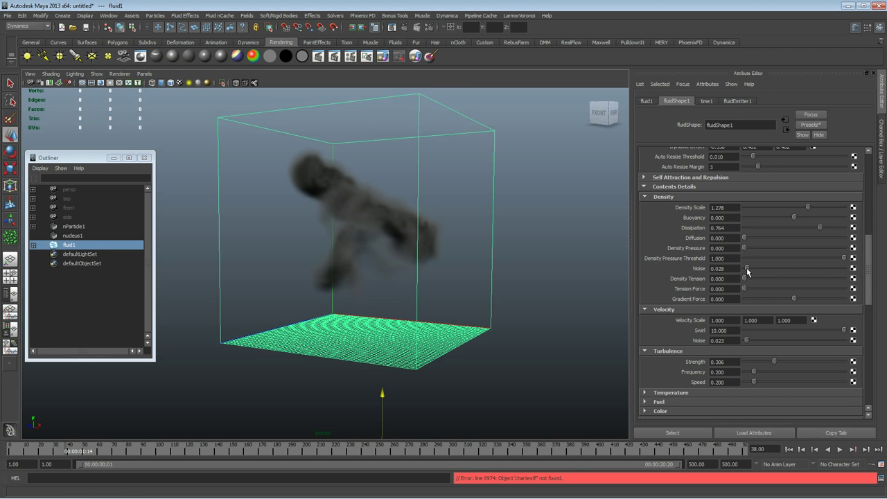
# - Set the fluid's density Noise to 0.009, replay from the first frame, stop and inspect the smoke from other angles
pyautogui.moveTo(746, 268); pyautogui.dragTo(743, 268)
pyautogui.click(788, 449)
pyautogui.click(840, 450)
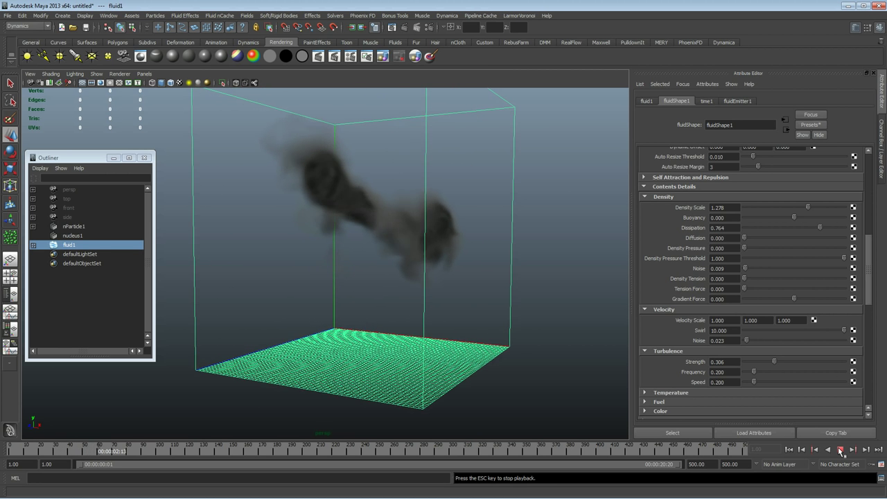
pyautogui.click(841, 451)
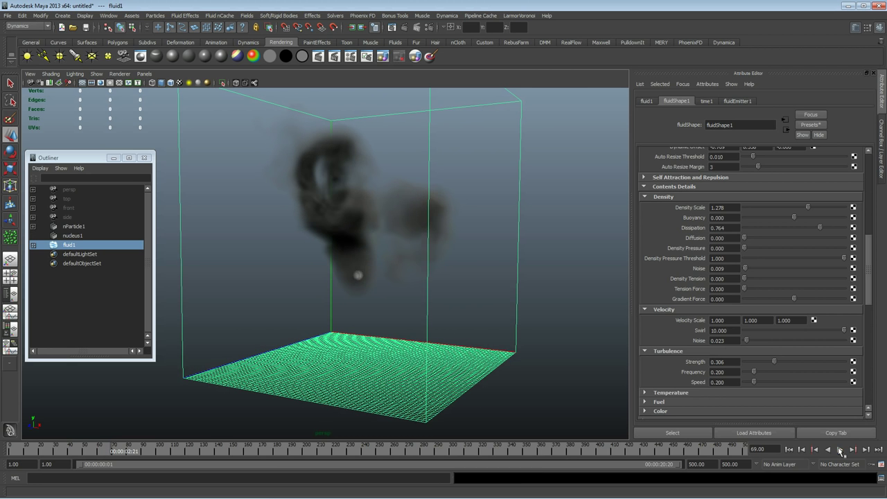
pyautogui.keyDown('alt'); pyautogui.moveTo(368, 271); pyautogui.dragTo(418, 303); pyautogui.keyUp('alt')
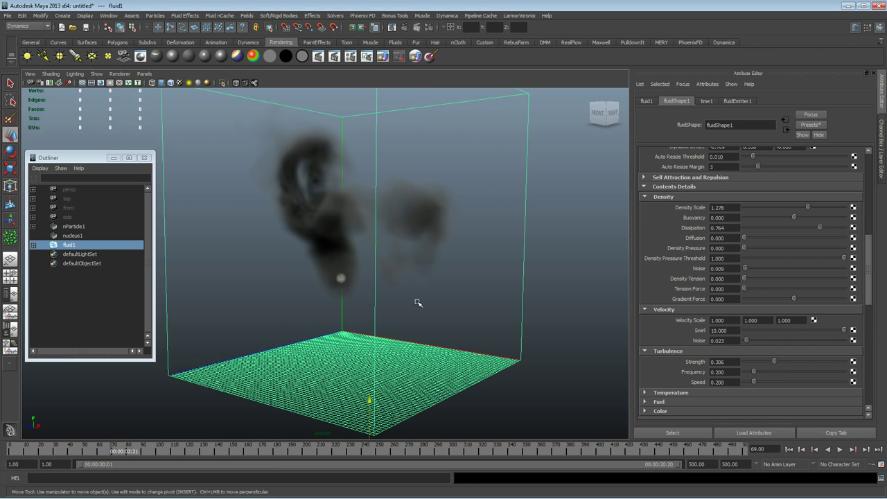
pyautogui.keyDown('alt'); pyautogui.moveTo(418, 302); pyautogui.dragTo(323, 291); pyautogui.keyUp('alt')
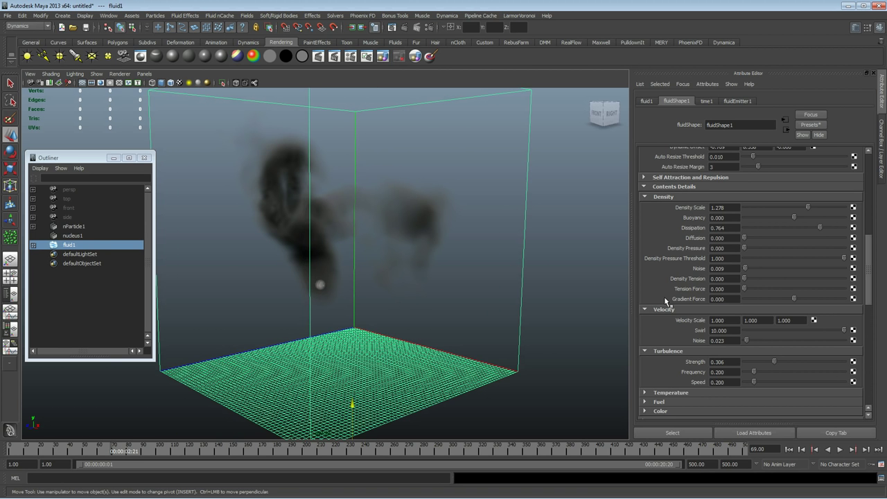
# - Switch the fluid's Surface settings from volume rendering to Surface Render with the Soft Surface option
pyautogui.scroll(-7, 682, 284)
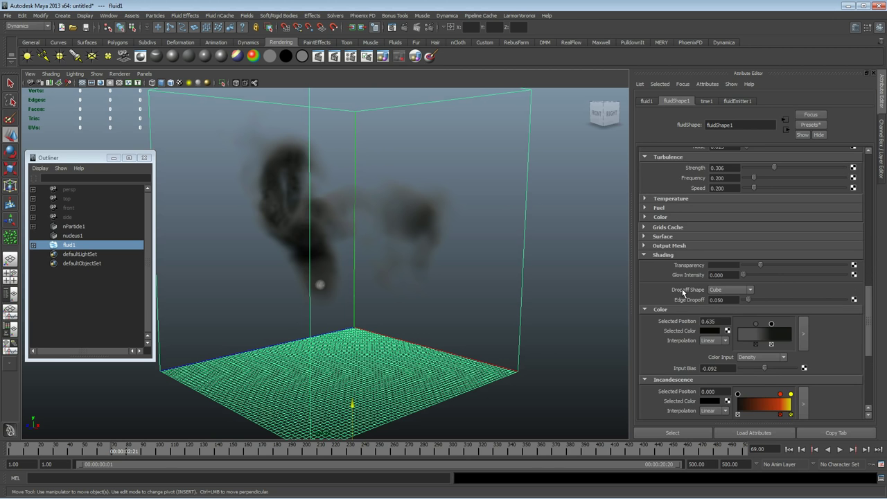
pyautogui.click(659, 255)
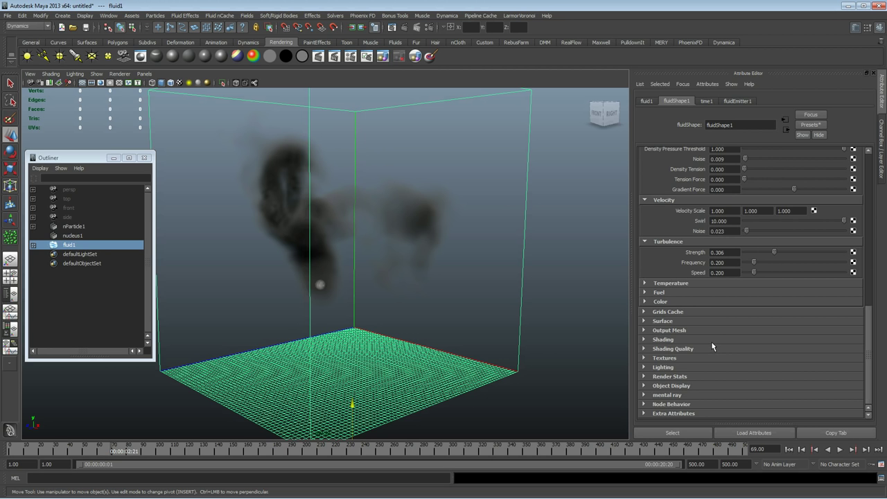
pyautogui.click(671, 331)
pyautogui.click(656, 323)
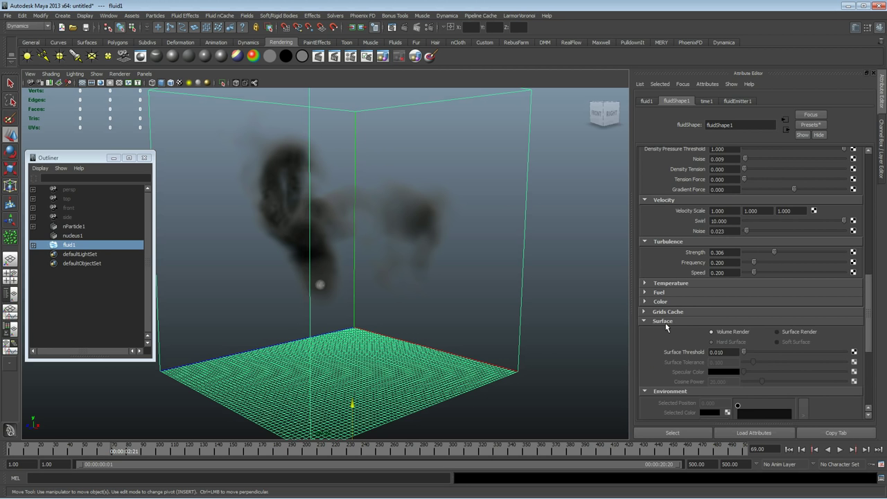
pyautogui.keyDown('alt'); pyautogui.moveTo(386, 272); pyautogui.dragTo(426, 283); pyautogui.keyUp('alt')
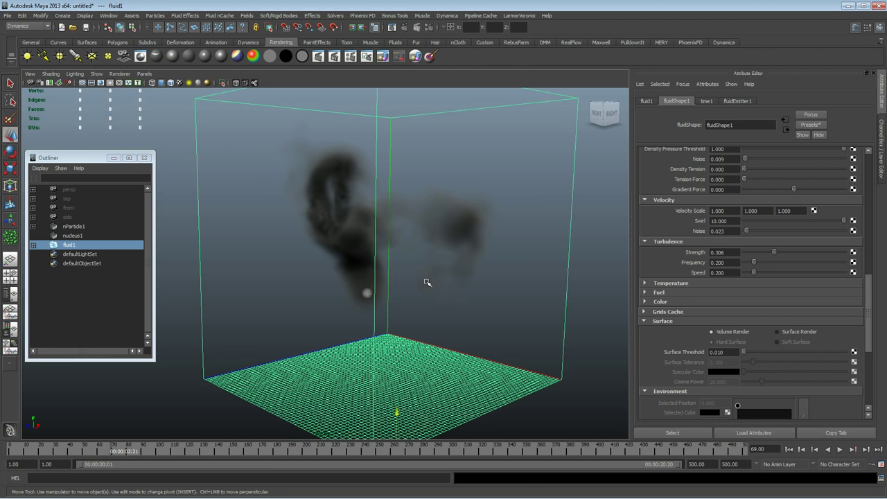
pyautogui.click(792, 335)
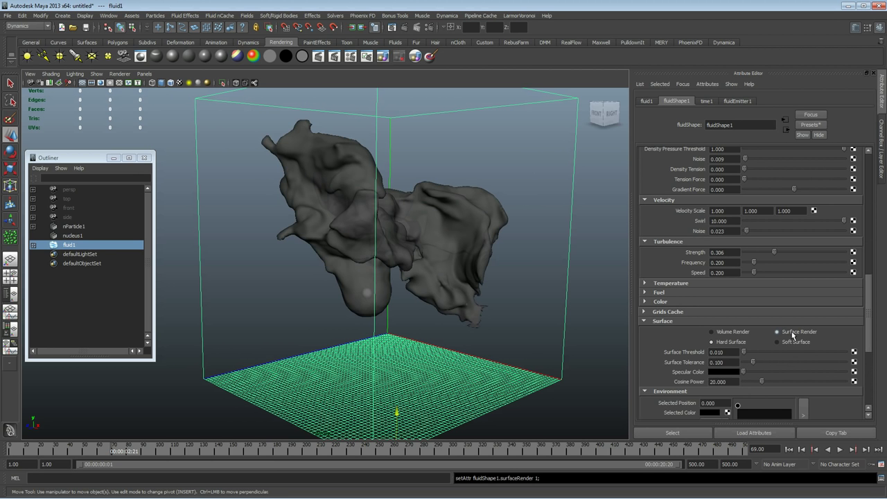
pyautogui.scroll(-3, 788, 335)
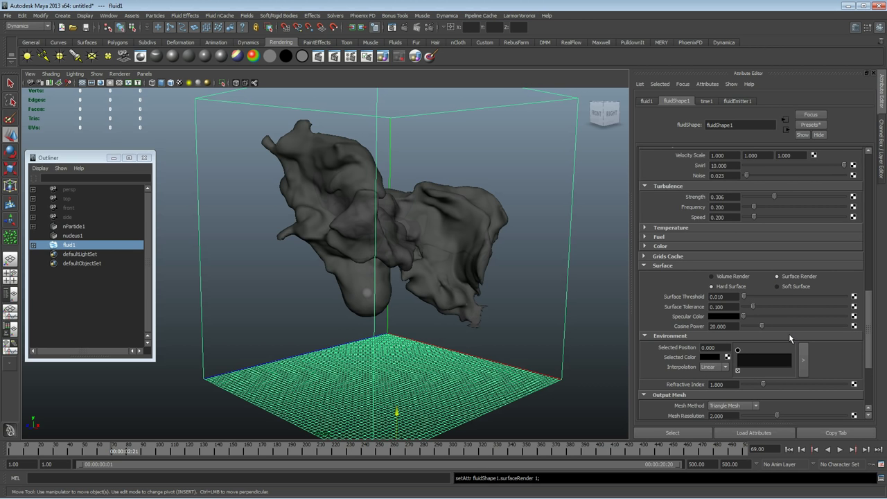
pyautogui.click(792, 286)
# - Lower the fluid's shading Transparency to black to make the surface fully opaque
pyautogui.scroll(-6, 800, 309)
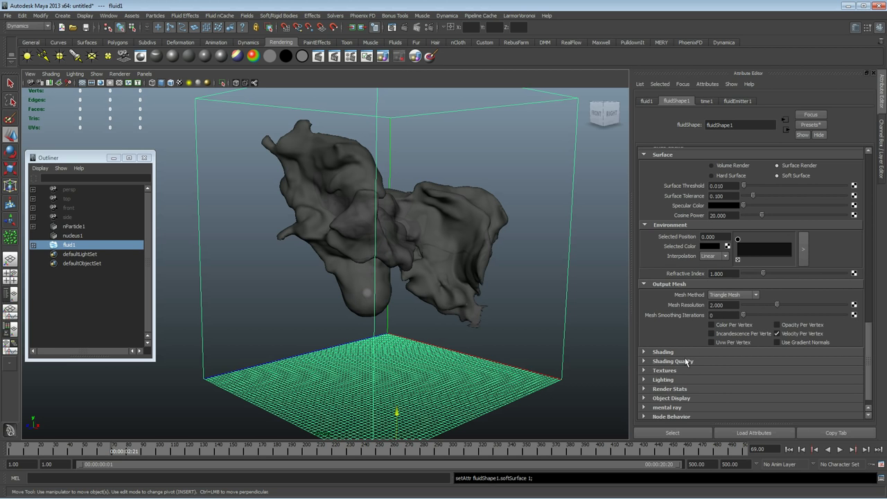
pyautogui.click(682, 353)
pyautogui.moveTo(760, 363); pyautogui.dragTo(731, 367)
pyautogui.keyDown('alt'); pyautogui.moveTo(428, 274); pyautogui.dragTo(374, 270); pyautogui.keyUp('alt')
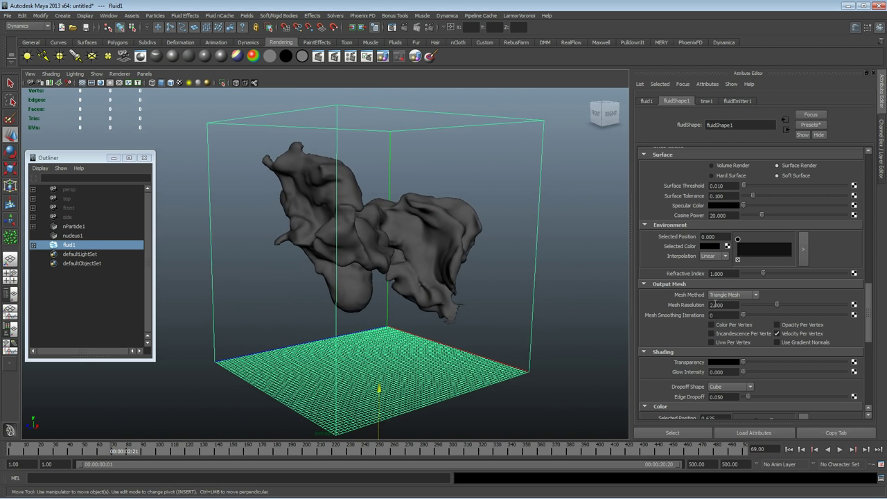
# - Replay the surface-rendered fluid from the first frame, stop and inspect its shape from several angles
pyautogui.scroll(4, 803, 310)
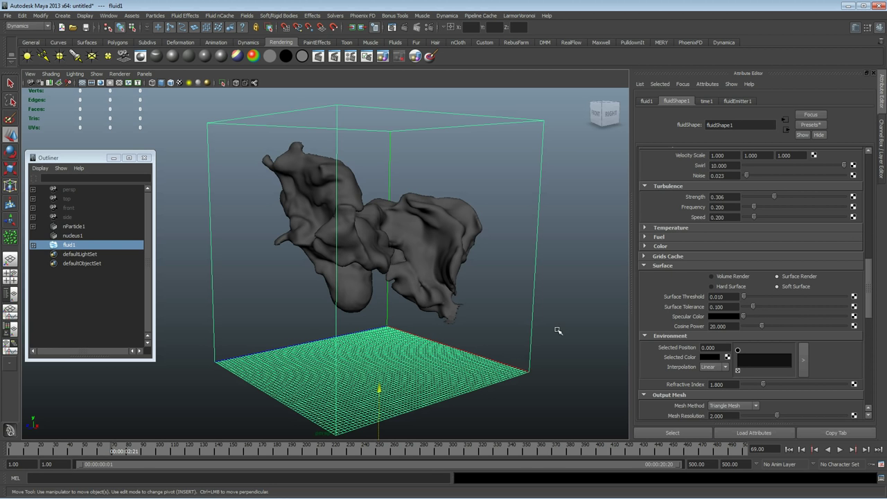
pyautogui.click(789, 449)
pyautogui.click(840, 449)
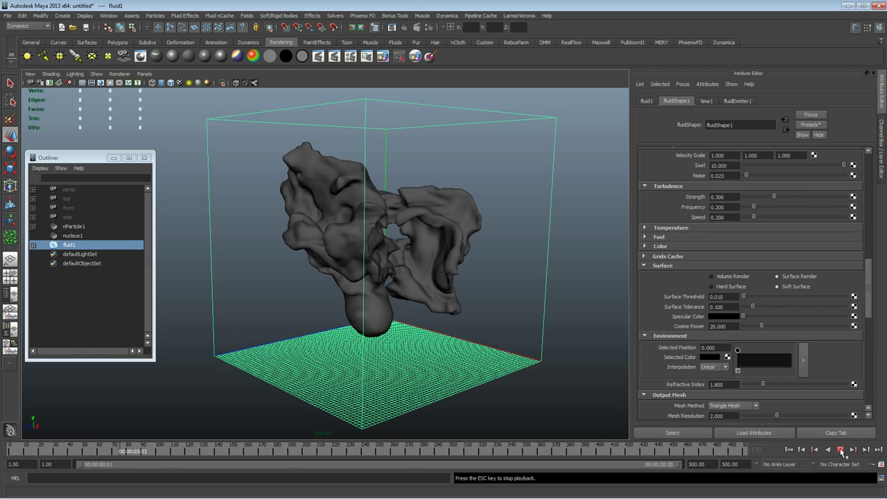
pyautogui.click(840, 451)
pyautogui.keyDown('alt'); pyautogui.moveTo(416, 277); pyautogui.dragTo(422, 255); pyautogui.keyUp('alt')
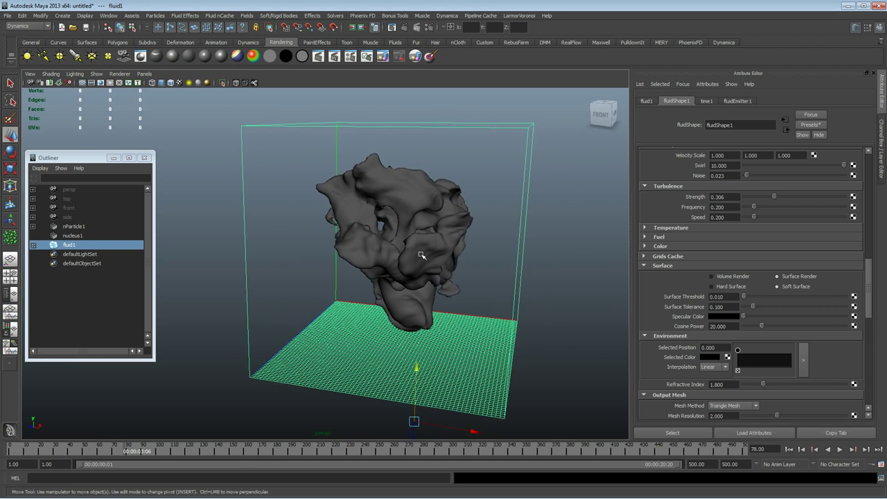
pyautogui.keyDown('alt'); pyautogui.moveTo(452, 300); pyautogui.dragTo(435, 291); pyautogui.keyUp('alt')
# - Shift the grey marker of the fluid's color ramp to position 0.061 and try Y Gradient as the Color Input
pyautogui.scroll(-3, 696, 333)
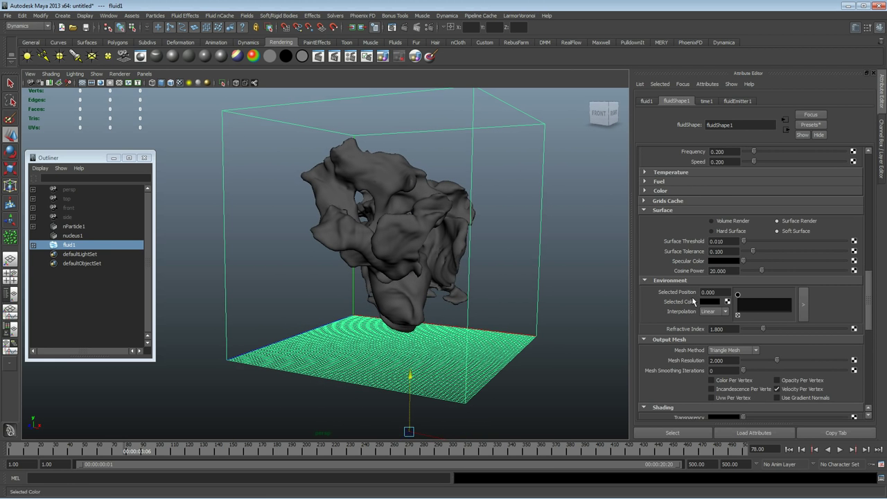
pyautogui.scroll(-9, 675, 309)
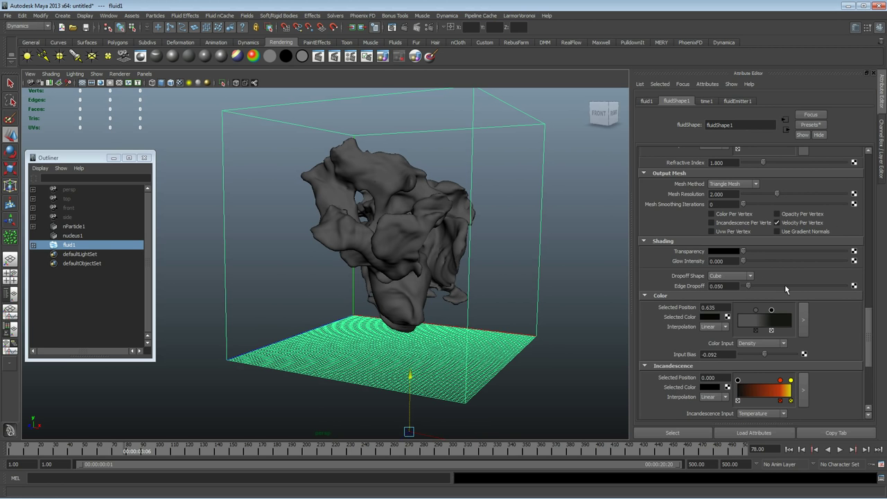
pyautogui.moveTo(753, 309); pyautogui.dragTo(740, 309)
pyautogui.scroll(-2, 743, 318)
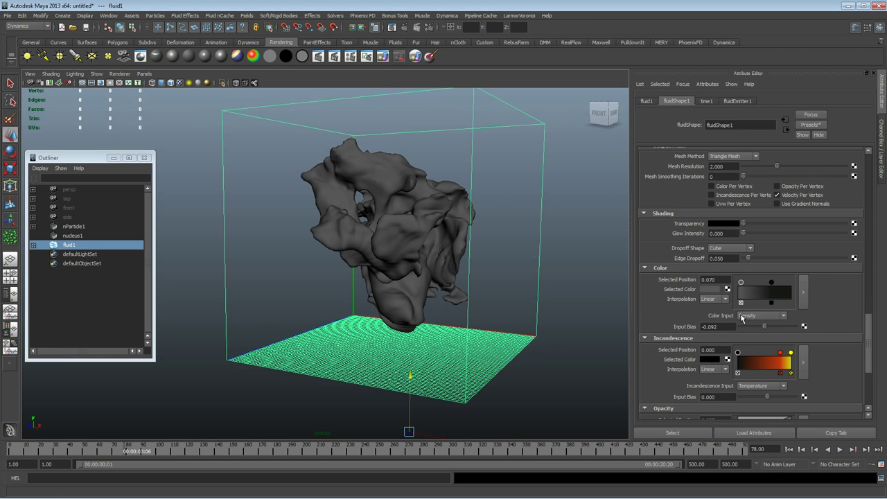
pyautogui.click(762, 318)
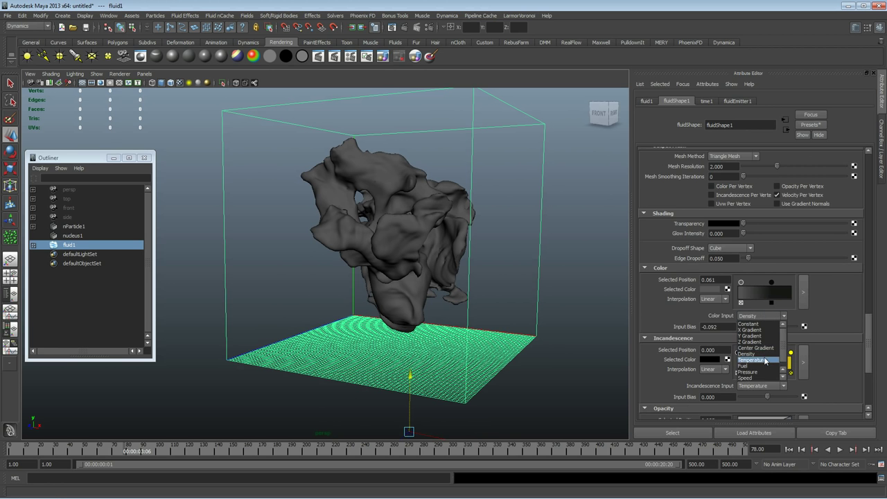
pyautogui.click(764, 337)
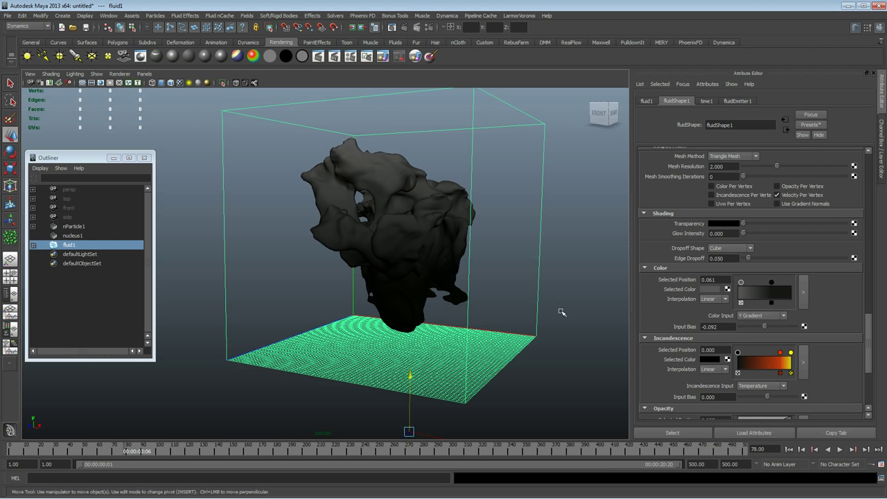
# - Try Constant as the Color Input with the grey color ramp marker moved to position 0.539
pyautogui.click(757, 316)
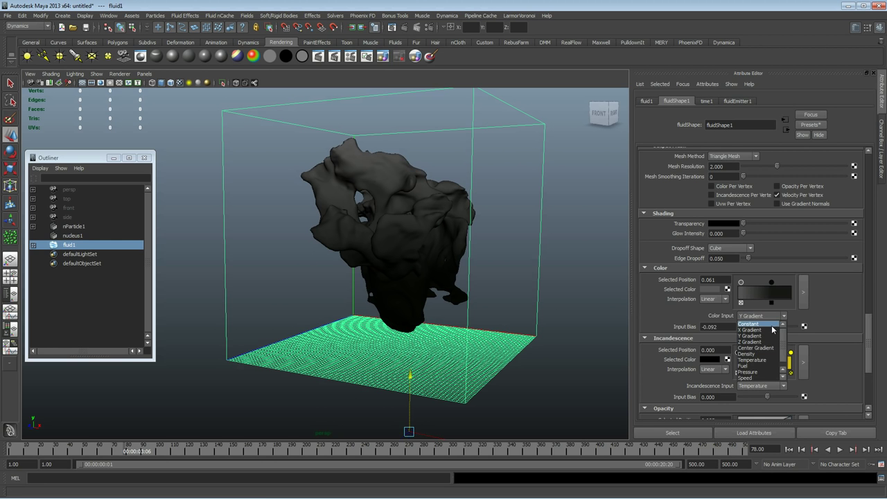
pyautogui.click(771, 324)
pyautogui.moveTo(769, 288)
pyautogui.mouseDown()
pyautogui.moveTo(758, 291)
pyautogui.moveTo(782, 287)
pyautogui.moveTo(737, 285)
pyautogui.moveTo(766, 283)
pyautogui.mouseUp()
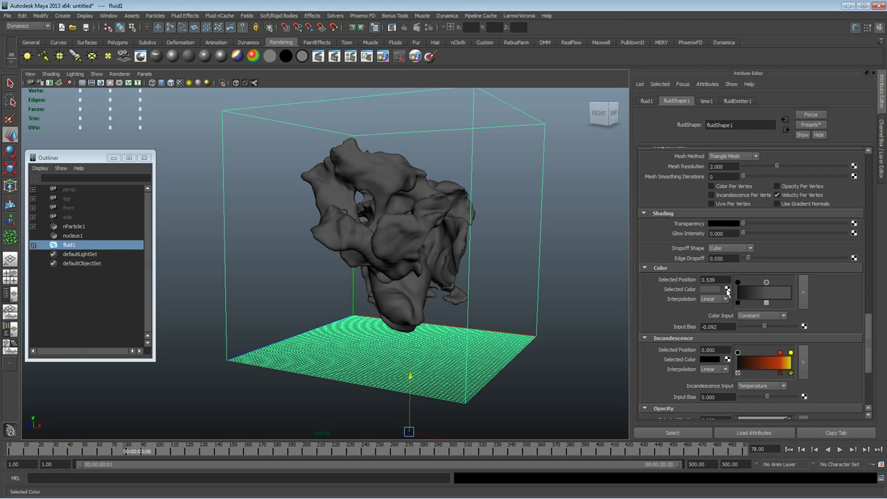
# - Try Temperature and then Center Gradient as the fluid's Color Input
pyautogui.click(760, 316)
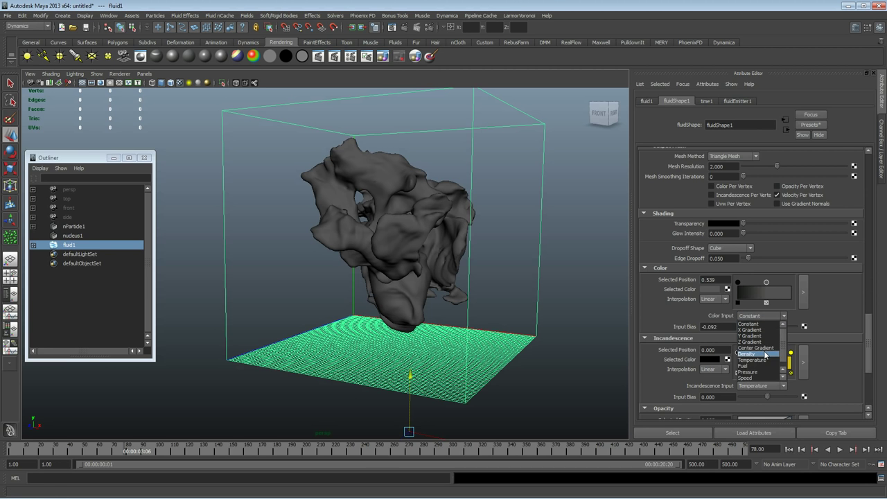
pyautogui.click(764, 361)
pyautogui.click(760, 315)
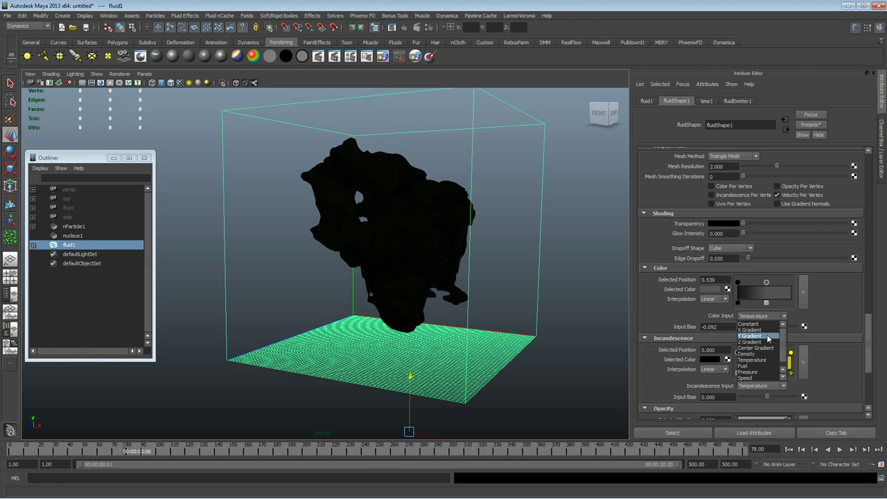
pyautogui.click(762, 347)
# - Adjust the color ramp markers, with the grey one at position 0.557, and replay the fluid from the first frame
pyautogui.click(755, 288)
pyautogui.moveTo(766, 290); pyautogui.dragTo(767, 293)
pyautogui.click(789, 449)
pyautogui.click(839, 449)
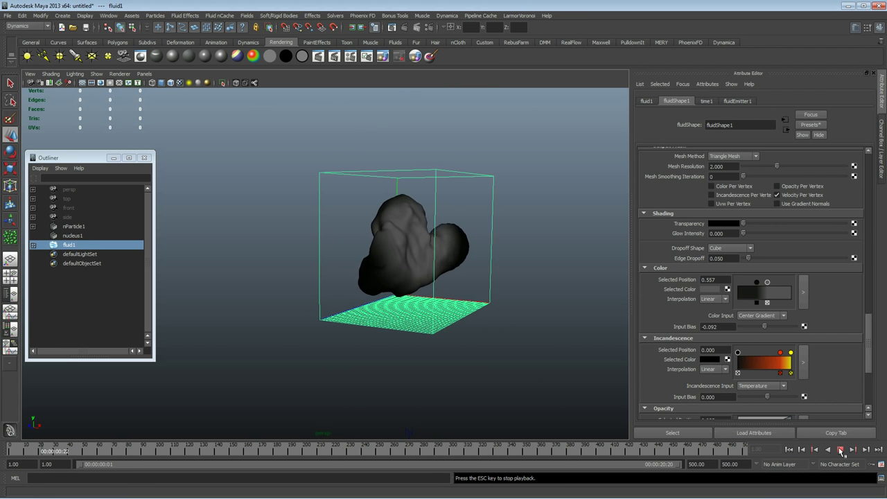
# - Set the fluid's Color Input to Constant, place the dark color ramp marker at position 0.730 and replay from the first frame
pyautogui.click(775, 316)
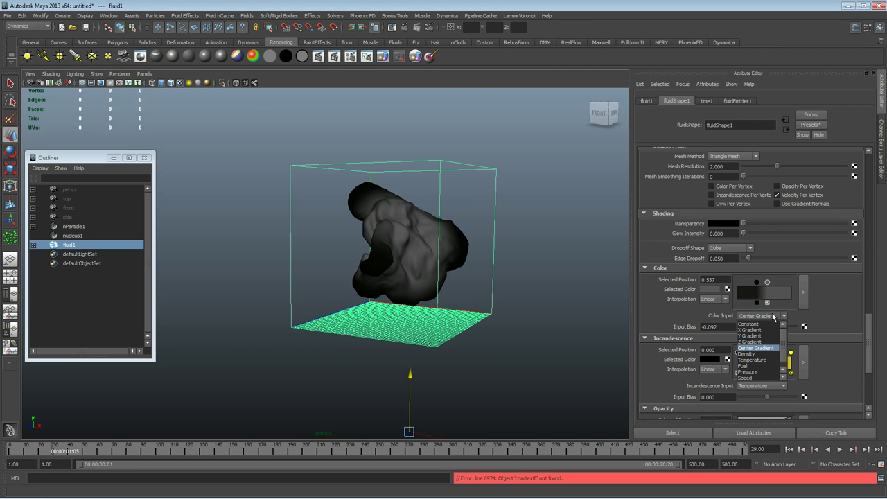
pyautogui.click(765, 324)
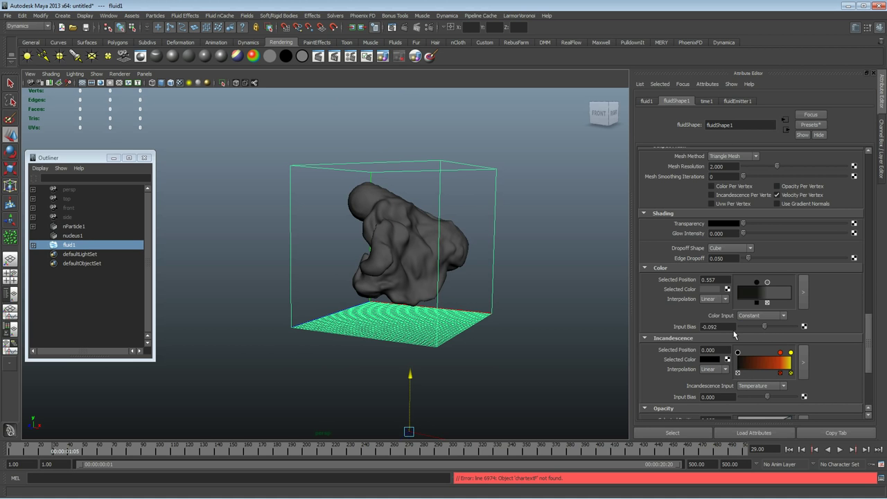
pyautogui.moveTo(767, 282)
pyautogui.mouseDown()
pyautogui.moveTo(782, 284)
pyautogui.moveTo(749, 291)
pyautogui.moveTo(776, 284)
pyautogui.mouseUp()
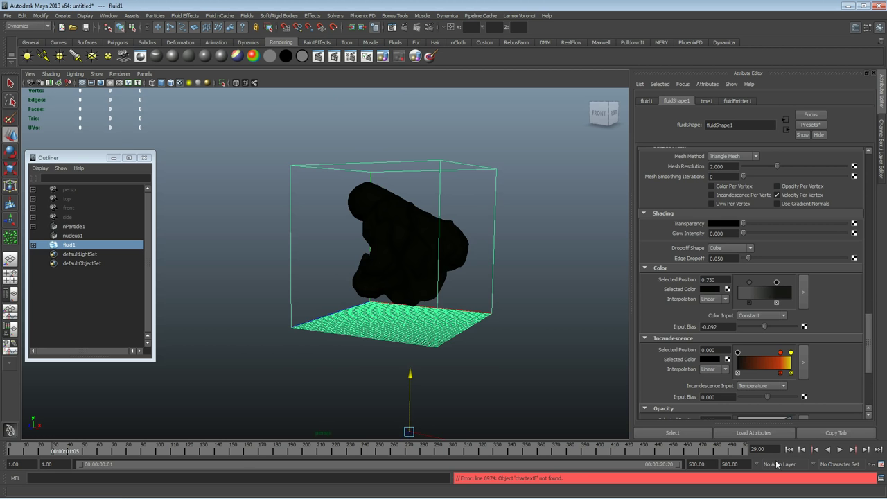
pyautogui.click(789, 449)
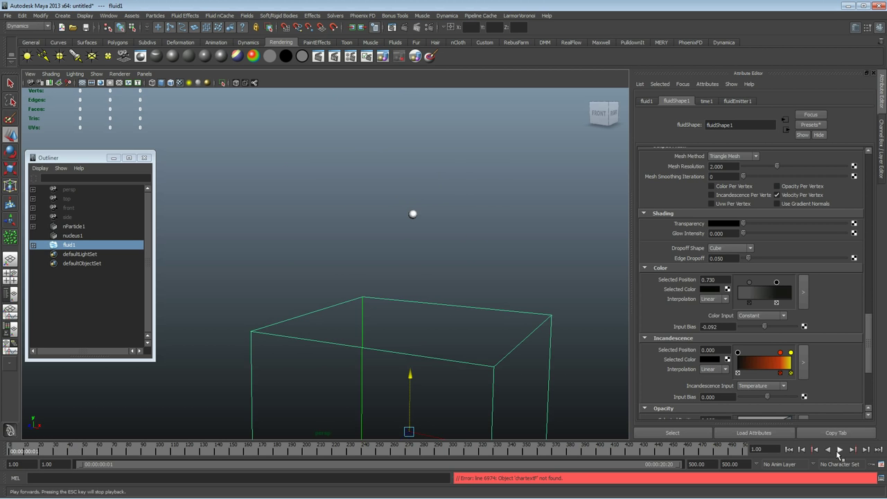
pyautogui.click(838, 449)
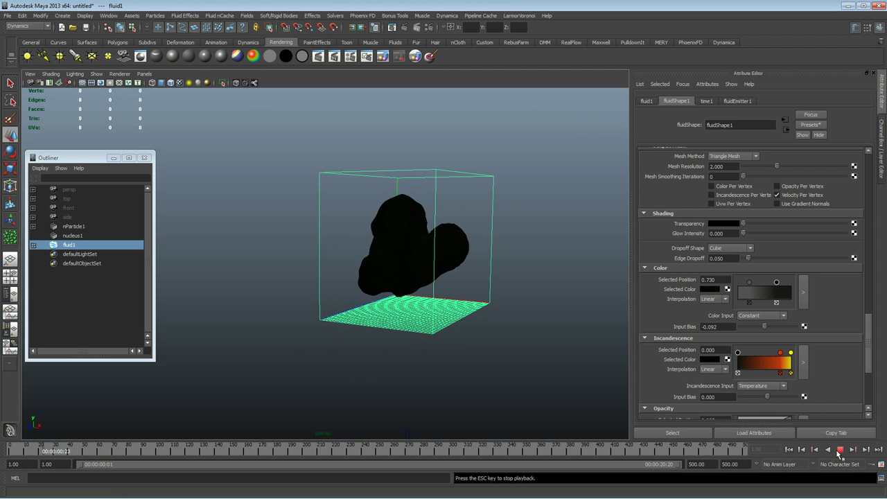
pyautogui.click(838, 450)
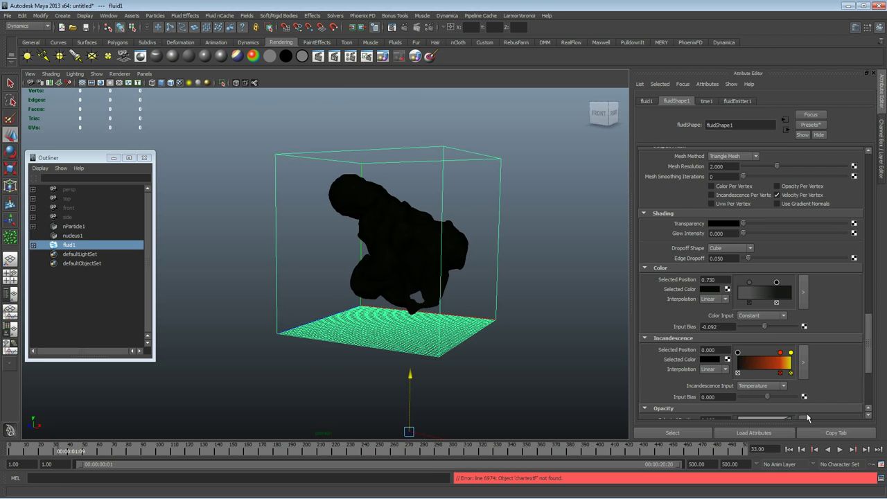
# - Expand the fluid's Lighting settings and raise the Light Brightness, checking the shape from another angle
pyautogui.scroll(-5, 711, 333)
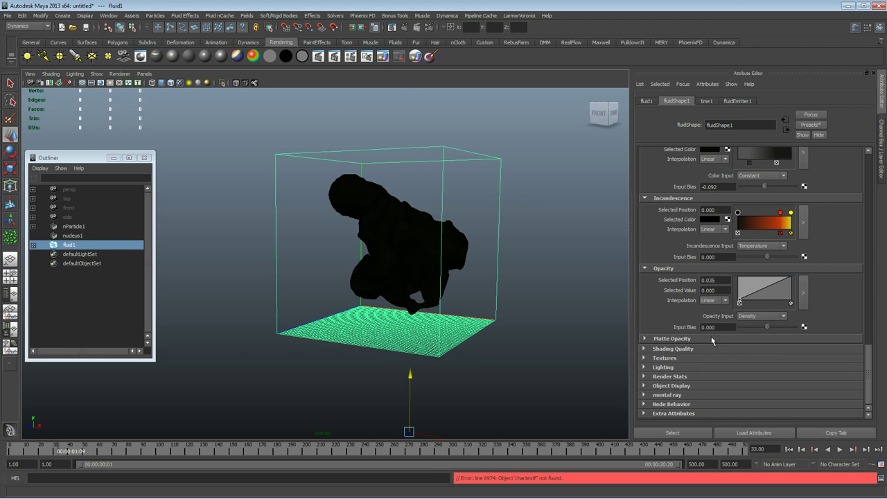
pyautogui.click(663, 367)
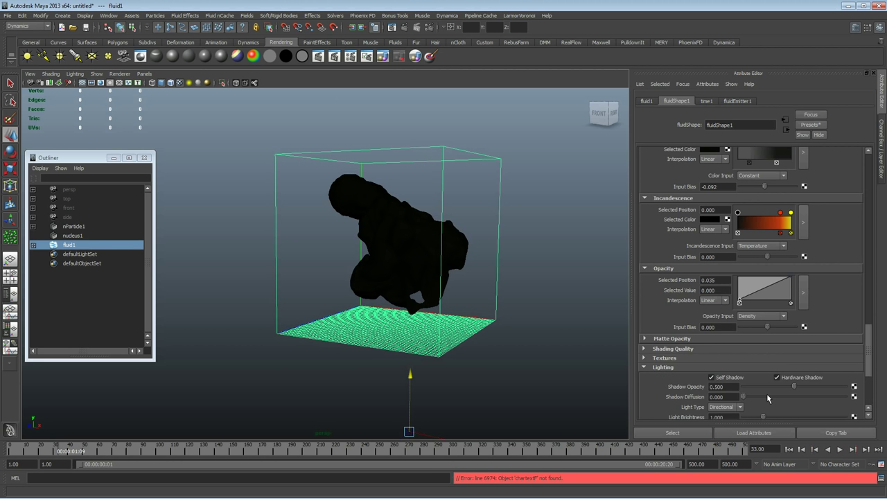
pyautogui.scroll(-3, 767, 398)
pyautogui.moveTo(765, 360); pyautogui.dragTo(791, 360)
pyautogui.keyDown('alt'); pyautogui.moveTo(468, 286); pyautogui.dragTo(648, 301); pyautogui.keyUp('alt')
# - Recolor the ramp marker at position 0.730 to dark green with RGB 0.135, 0.315, 0.129
pyautogui.scroll(9, 712, 272)
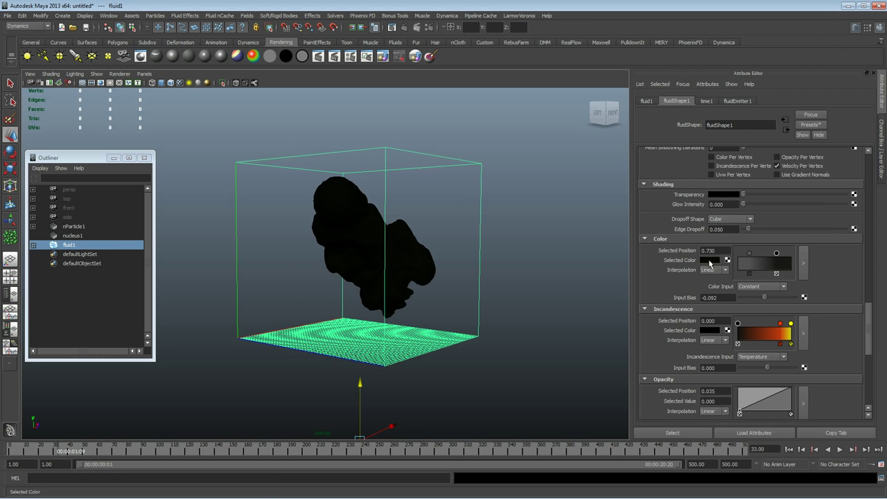
pyautogui.click(709, 261)
pyautogui.moveTo(660, 276); pyautogui.dragTo(665, 273)
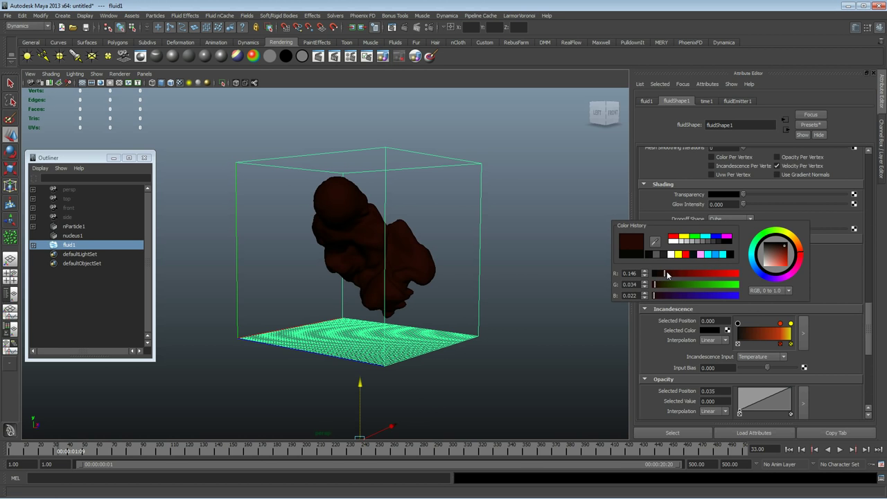
pyautogui.click(658, 285)
pyautogui.click(663, 295)
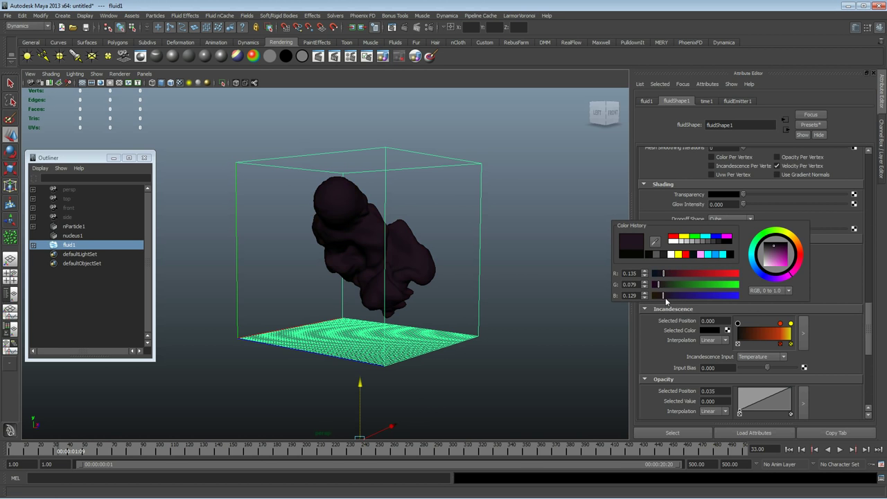
pyautogui.moveTo(679, 284); pyautogui.dragTo(685, 284)
# - Examine the green fluid's surface from several angles and replay the simulation from the first frame
pyautogui.keyDown('alt'); pyautogui.moveTo(404, 282); pyautogui.dragTo(445, 283, button='middle'); pyautogui.keyUp('alt')
pyautogui.keyDown('alt'); pyautogui.moveTo(409, 287); pyautogui.dragTo(658, 375, button='right'); pyautogui.keyUp('alt')
pyautogui.keyDown('alt'); pyautogui.moveTo(550, 370); pyautogui.dragTo(451, 304); pyautogui.keyUp('alt')
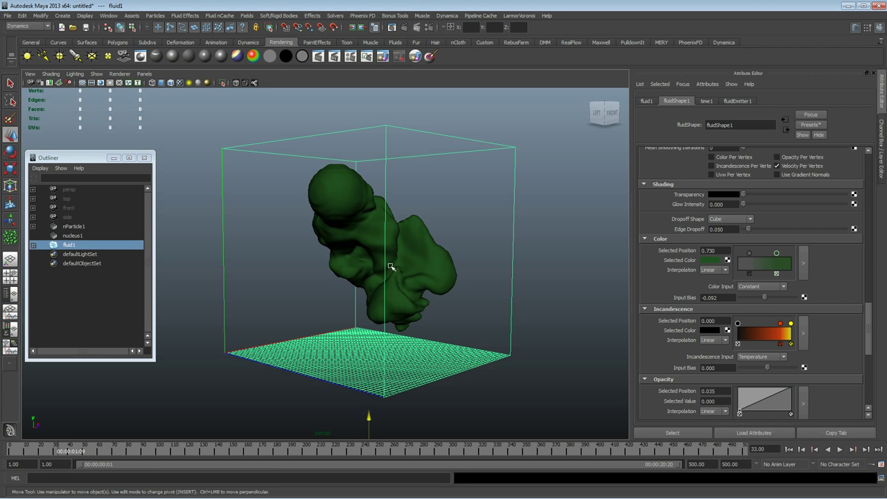
pyautogui.keyDown('alt'); pyautogui.moveTo(409, 246); pyautogui.dragTo(326, 267); pyautogui.keyUp('alt')
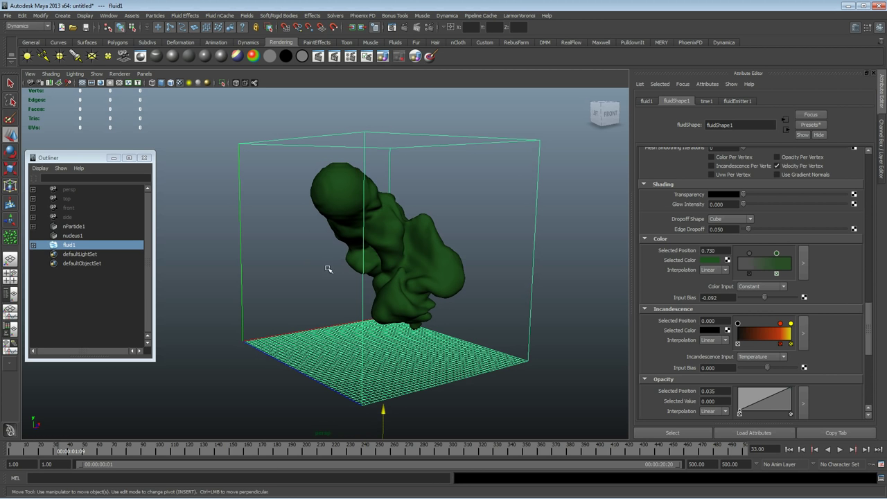
pyautogui.keyDown('alt'); pyautogui.moveTo(455, 271); pyautogui.dragTo(345, 244); pyautogui.keyUp('alt')
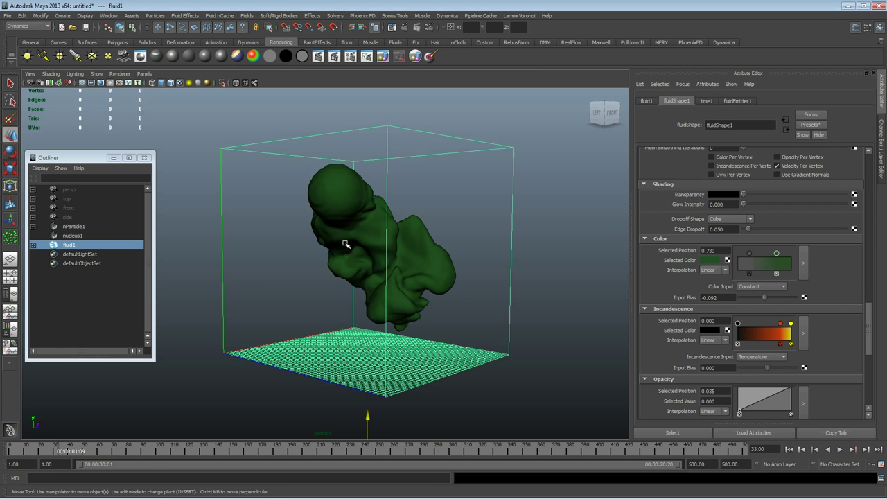
pyautogui.keyDown('alt'); pyautogui.moveTo(459, 263); pyautogui.dragTo(362, 262); pyautogui.keyUp('alt')
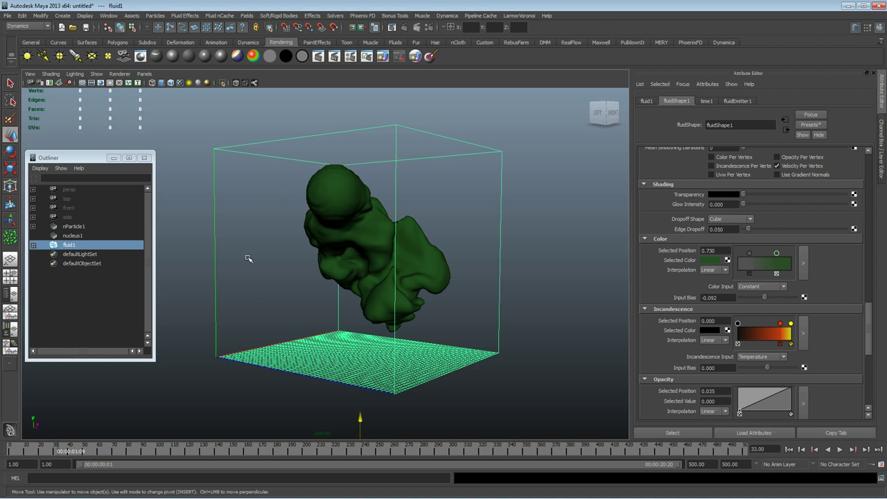
pyautogui.click(788, 449)
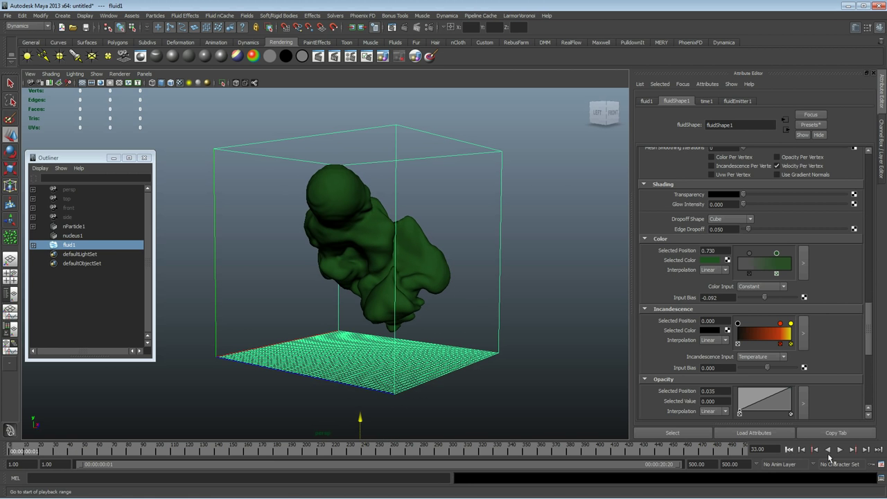
pyautogui.click(840, 449)
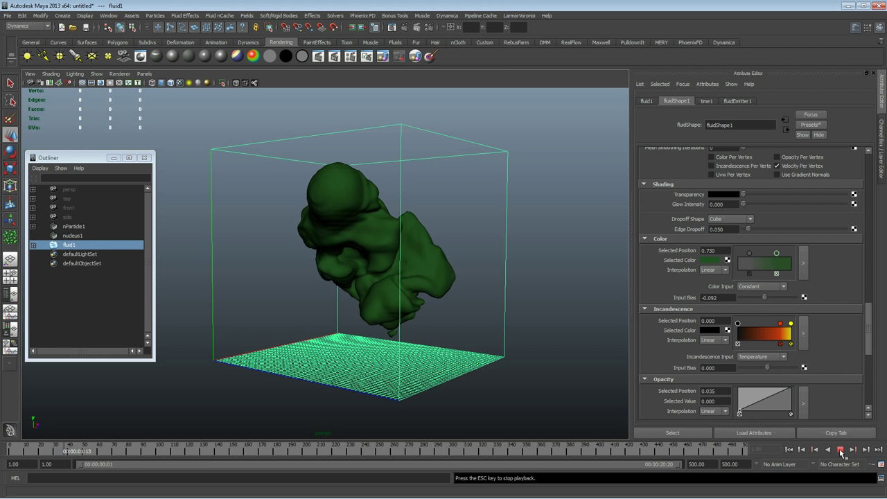
pyautogui.click(839, 450)
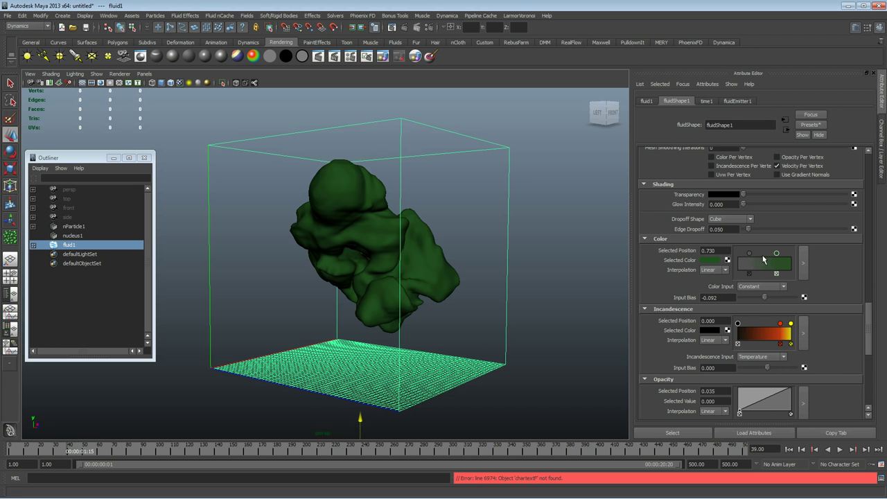
# - Lower the green component of the selected color ramp marker to make the fluid dark purple
pyautogui.click(711, 261)
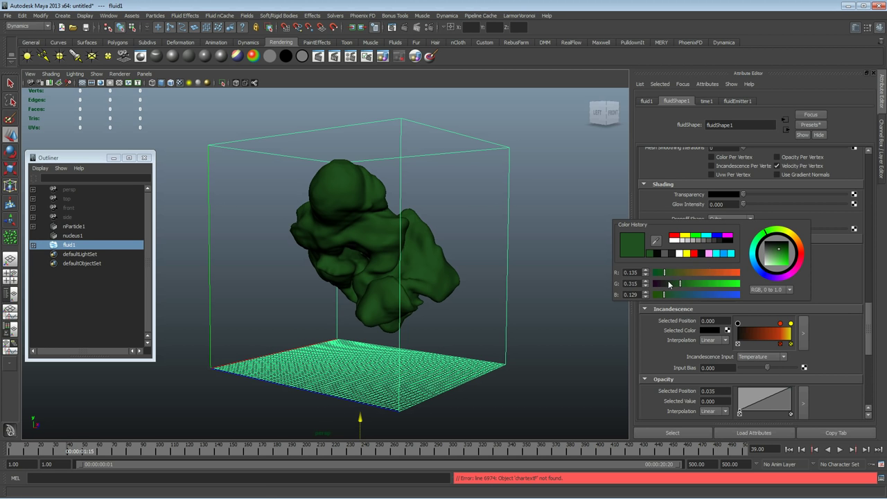
pyautogui.moveTo(669, 285); pyautogui.dragTo(661, 287)
pyautogui.moveTo(515, 307)
pyautogui.keyDown('alt'); pyautogui.mouseDown()
pyautogui.moveTo(492, 310)
pyautogui.moveTo(505, 308)
pyautogui.mouseUp(); pyautogui.keyUp('alt')
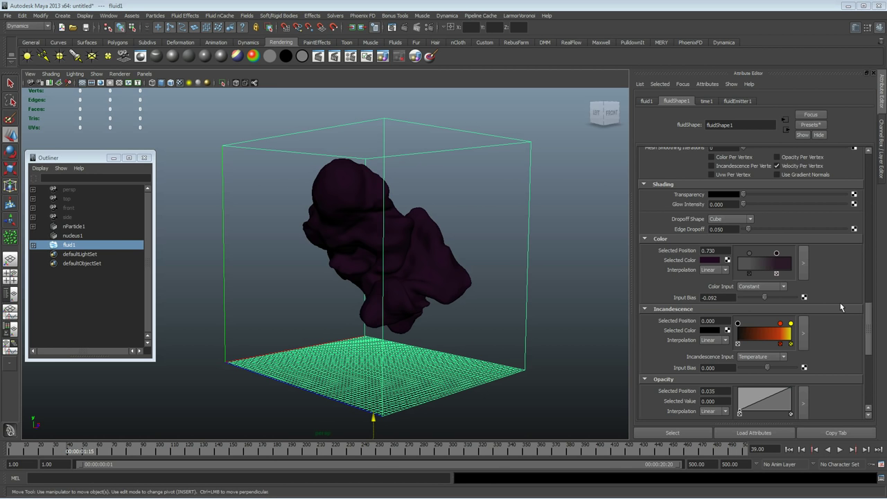
# - Switch the fluid to Volume Render and raise its shading Transparency slightly above black
pyautogui.moveTo(866, 320); pyautogui.dragTo(871, 273)
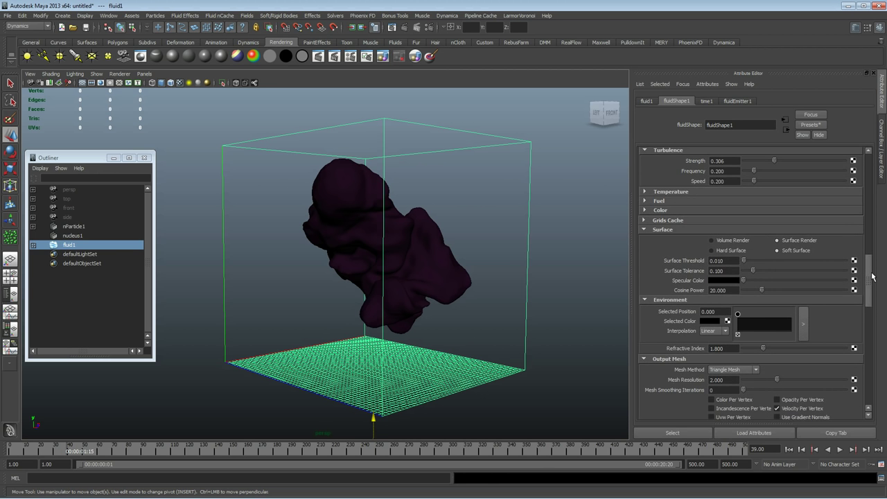
pyautogui.click(712, 240)
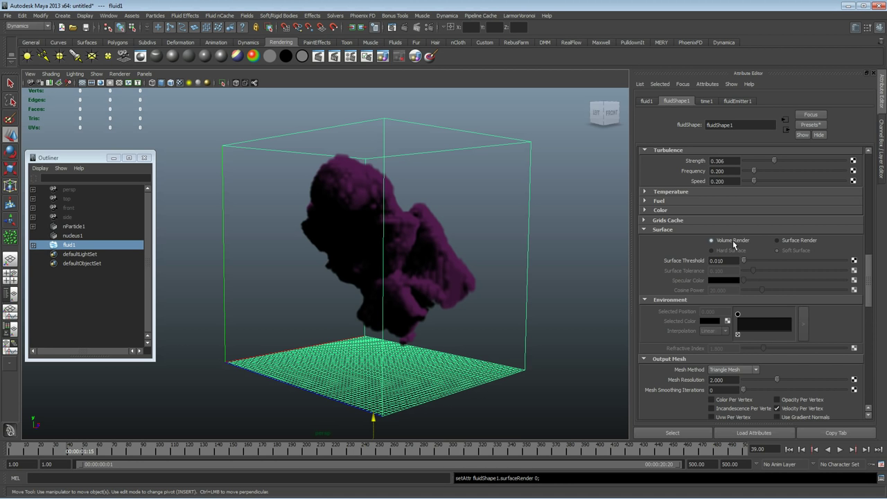
pyautogui.scroll(-5, 817, 309)
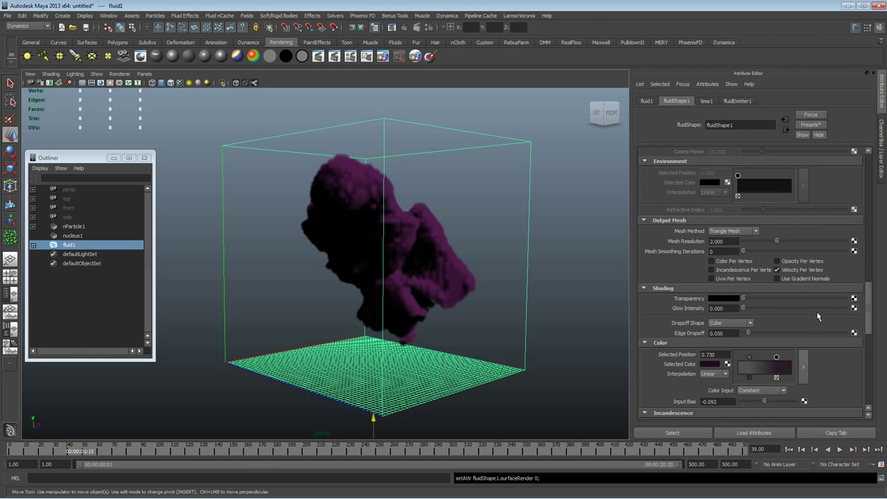
pyautogui.scroll(8, 816, 315)
pyautogui.scroll(5, 815, 316)
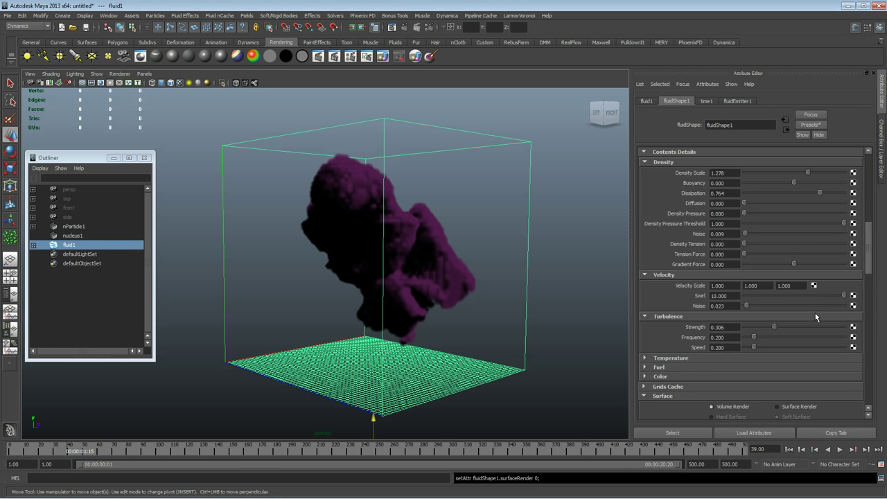
pyautogui.scroll(-12, 815, 316)
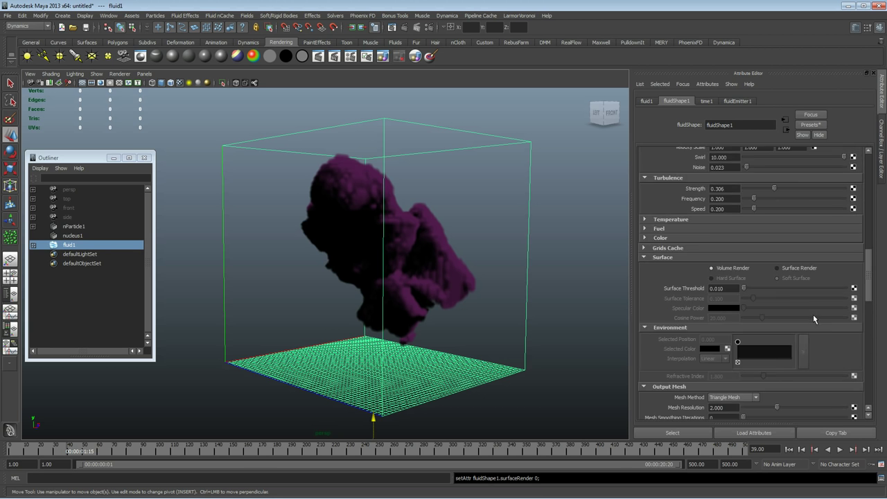
pyautogui.scroll(-2, 813, 315)
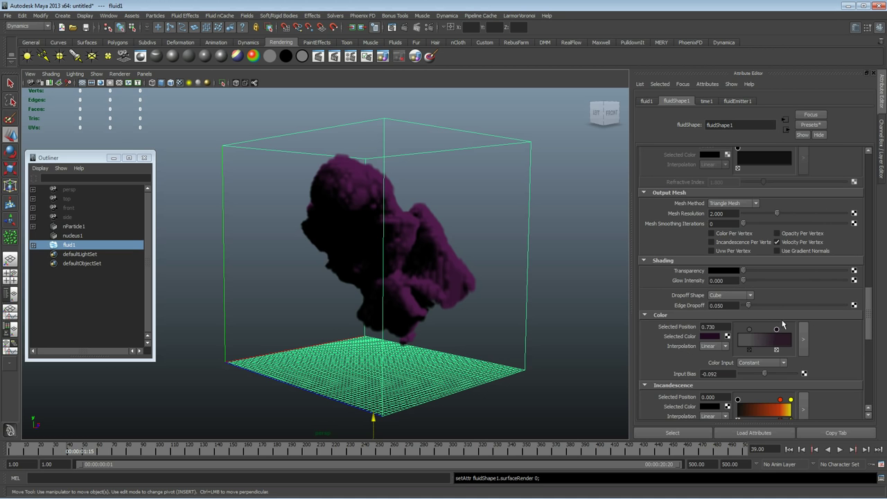
pyautogui.moveTo(743, 271); pyautogui.dragTo(748, 272)
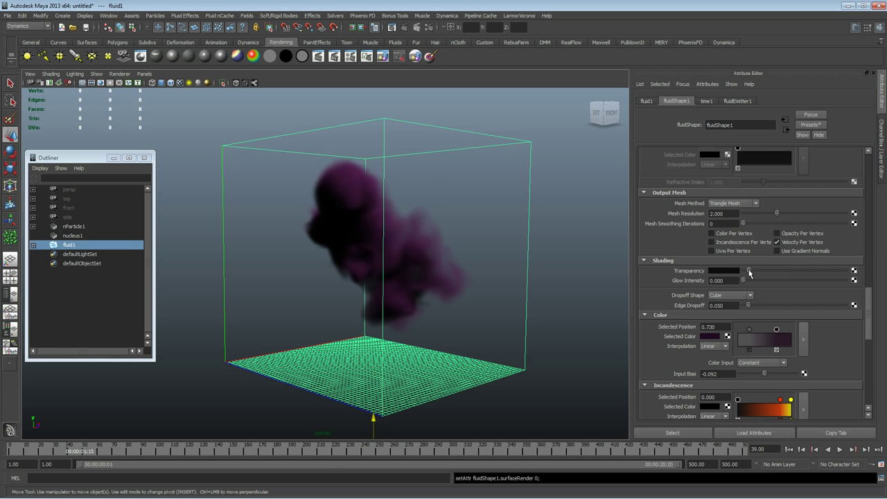
# - Save the scene as one.mb in the project's scenes folder
pyautogui.click(7, 17)
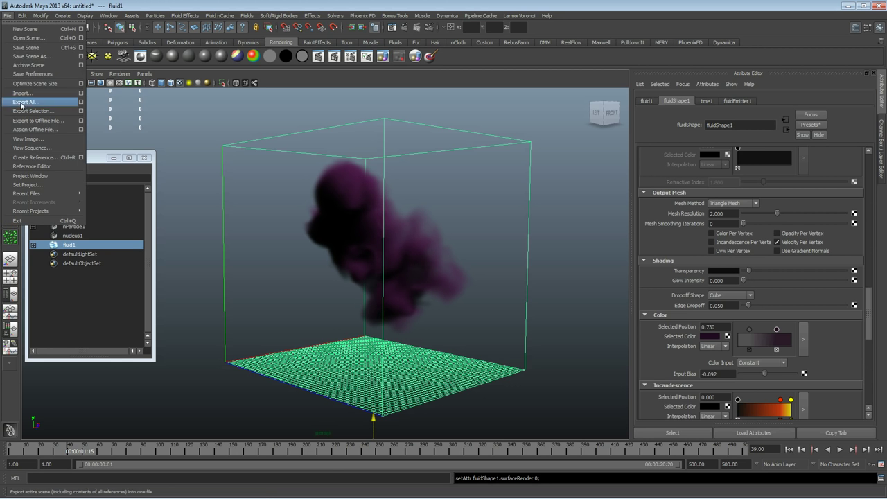
pyautogui.click(31, 56)
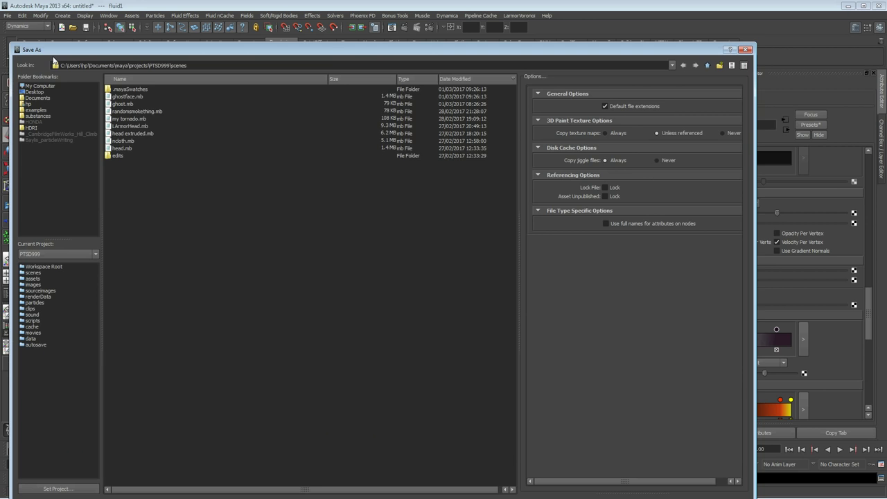
pyautogui.press('Return')
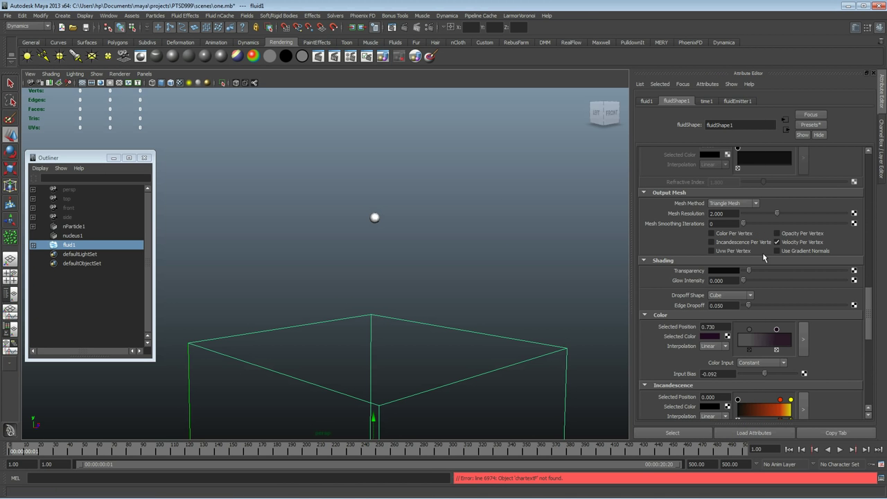
# - Return Transparency to black, switch the fluid back to Surface Render and play the simulation from the first frame
pyautogui.scroll(1, 782, 289)
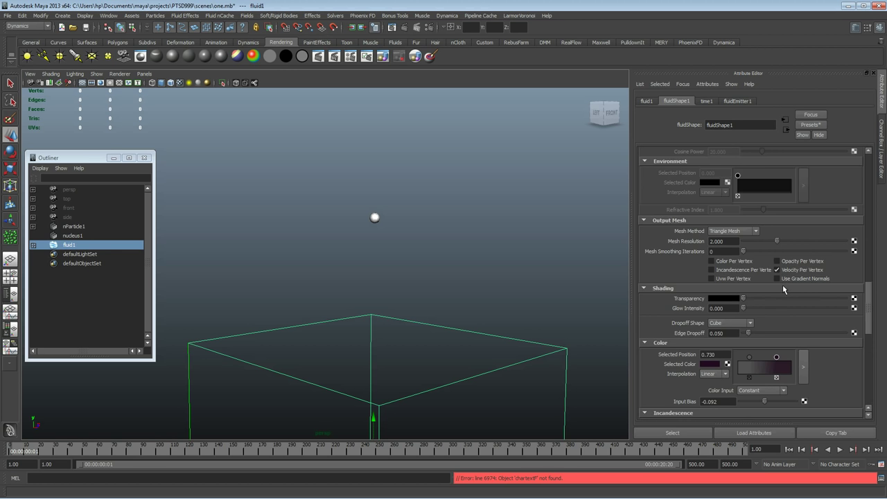
pyautogui.scroll(5, 782, 289)
pyautogui.click(780, 240)
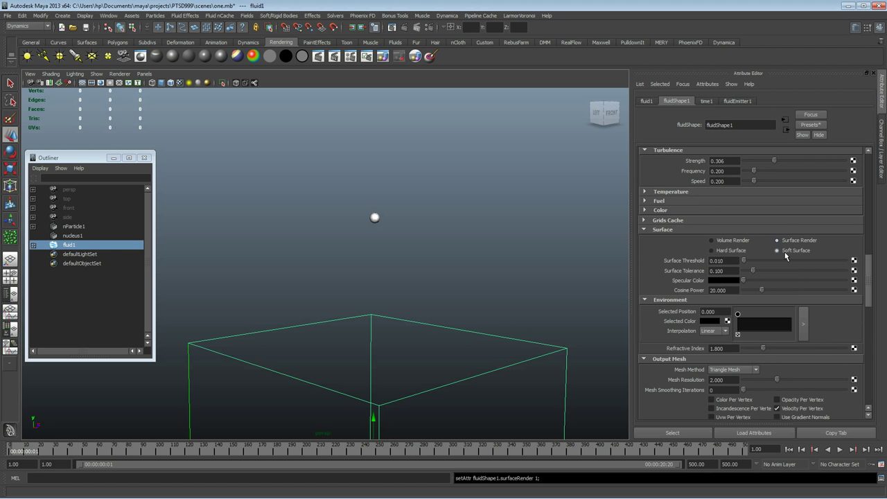
pyautogui.click(840, 450)
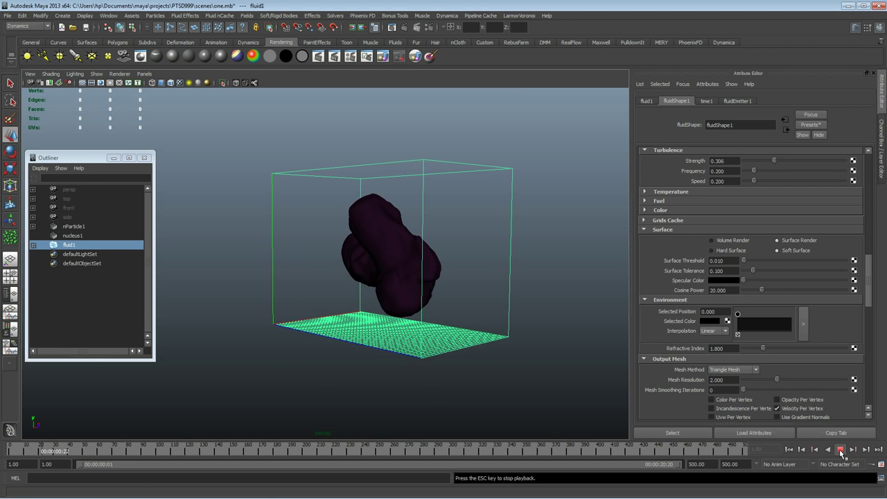
pyautogui.click(841, 450)
# - Import the saved one.mb file into the current scene as a second copy of the fluid setup
pyautogui.click(7, 16)
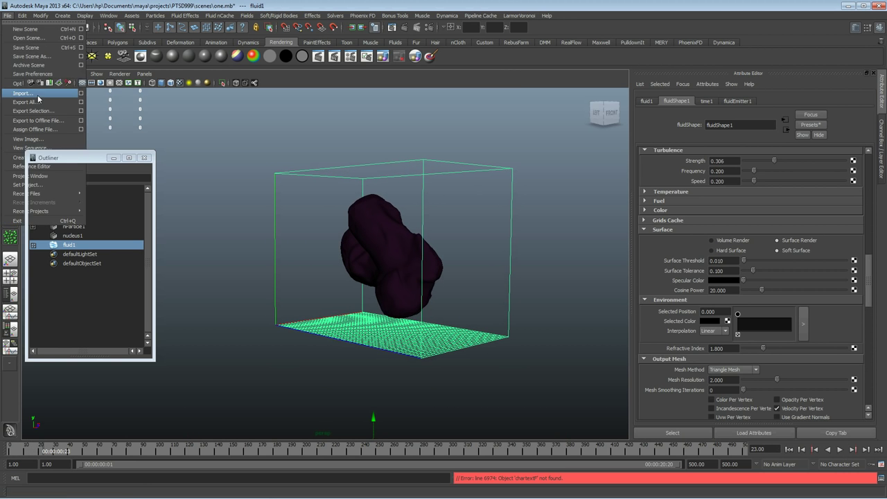
pyautogui.click(38, 95)
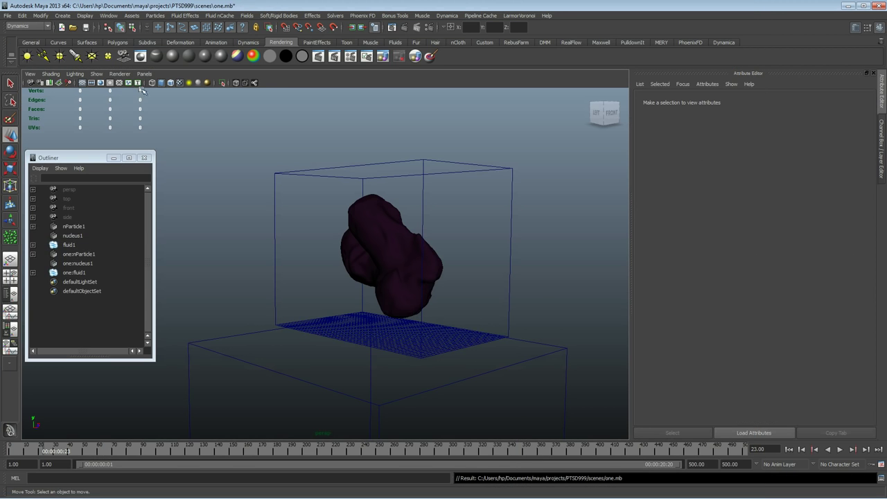
# - Play the simulation from the first frame, stop it at frame 34 and inspect the fluid in wireframe and shaded display
pyautogui.click(789, 450)
pyautogui.click(839, 450)
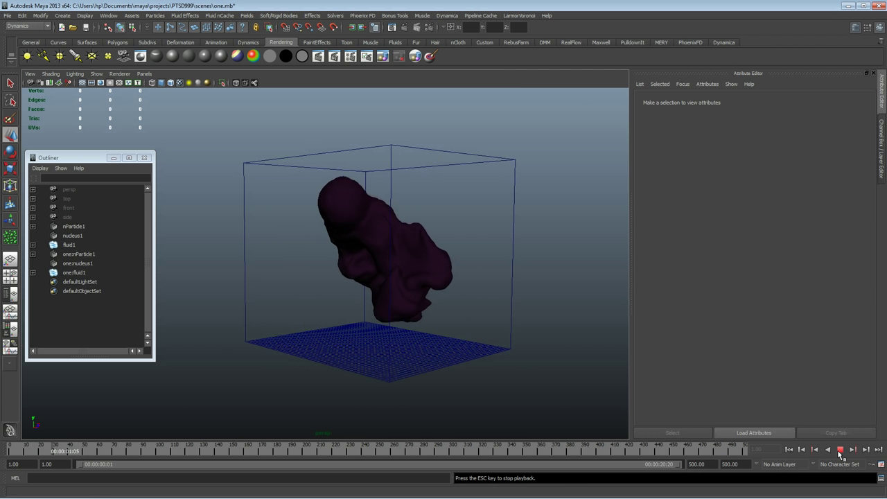
pyautogui.click(837, 450)
pyautogui.keyDown('alt'); pyautogui.moveTo(349, 333); pyautogui.dragTo(370, 327); pyautogui.keyUp('alt')
pyautogui.keyDown('alt'); pyautogui.moveTo(371, 327); pyautogui.dragTo(420, 313, button='right'); pyautogui.keyUp('alt')
pyautogui.keyDown('alt'); pyautogui.moveTo(420, 313); pyautogui.dragTo(332, 329); pyautogui.keyUp('alt')
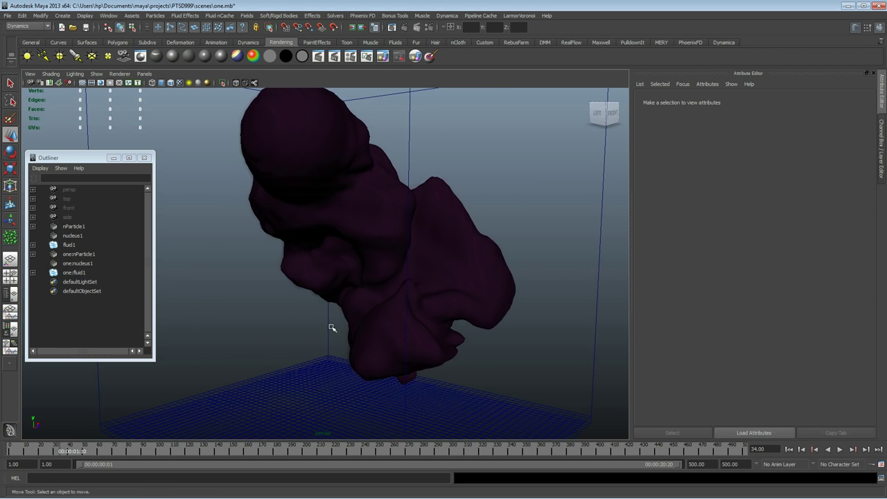
pyautogui.press('4')
pyautogui.keyDown('alt'); pyautogui.moveTo(391, 324); pyautogui.dragTo(369, 325); pyautogui.keyUp('alt')
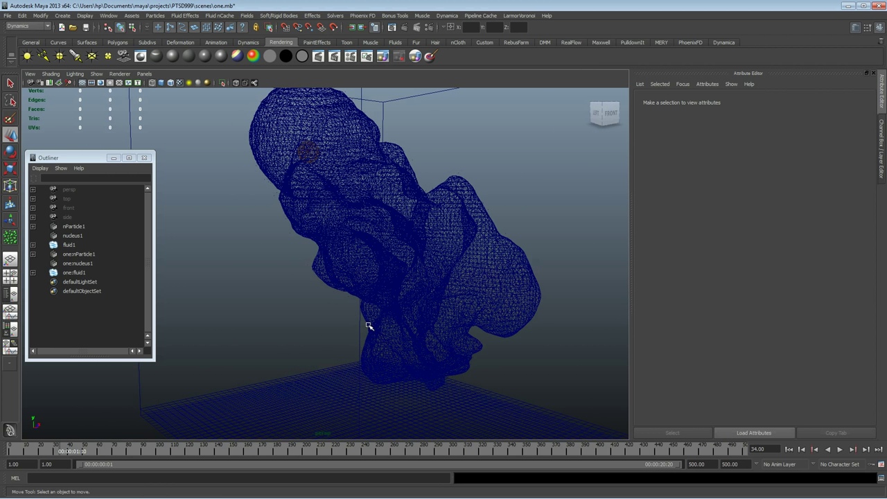
pyautogui.press('5')
# - Set the imported fluid's density Buoyancy to 1.019, Dissipation to 0.463 and Turbulence Strength to 0.458
pyautogui.click(74, 272)
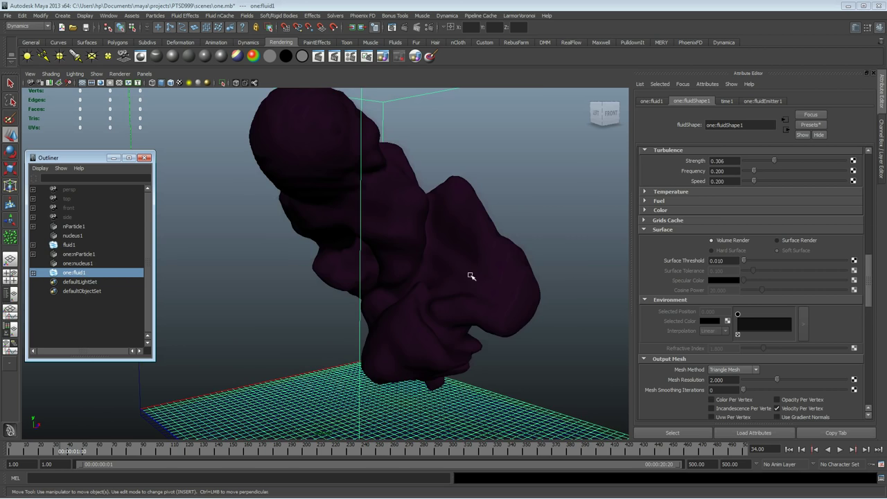
pyautogui.scroll(-5, 470, 276)
pyautogui.scroll(4, 399, 287)
pyautogui.keyDown('alt'); pyautogui.moveTo(412, 289); pyautogui.dragTo(381, 297); pyautogui.keyUp('alt')
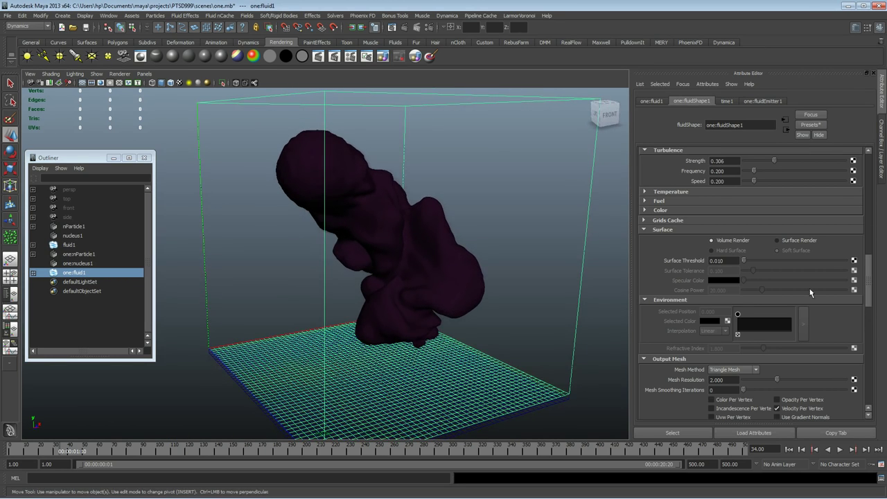
pyautogui.scroll(6, 810, 292)
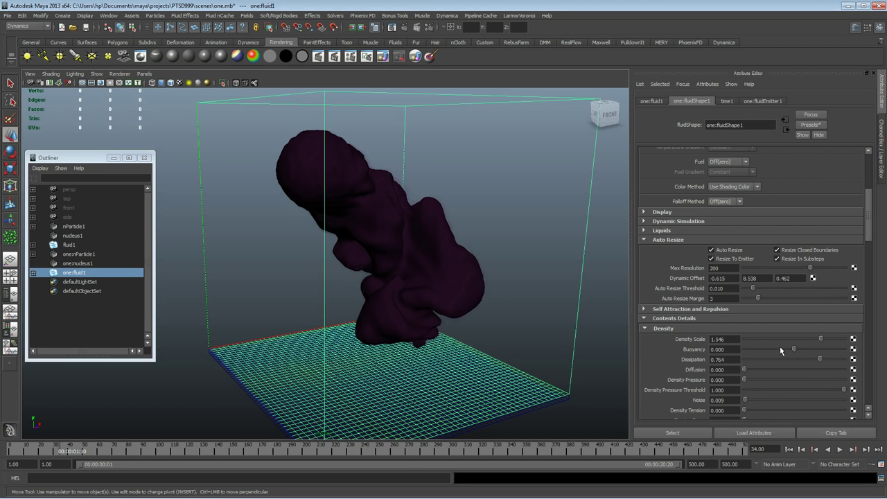
pyautogui.scroll(-2, 779, 345)
pyautogui.moveTo(801, 294); pyautogui.dragTo(796, 304)
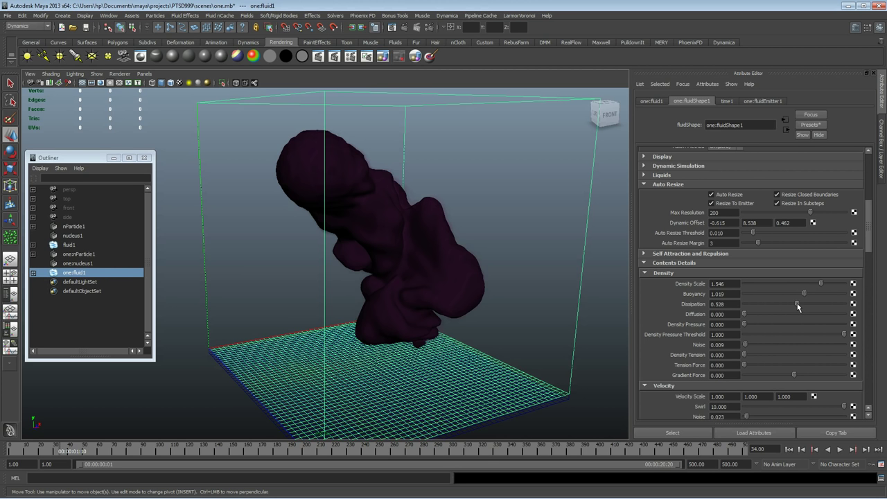
pyautogui.scroll(-3, 779, 318)
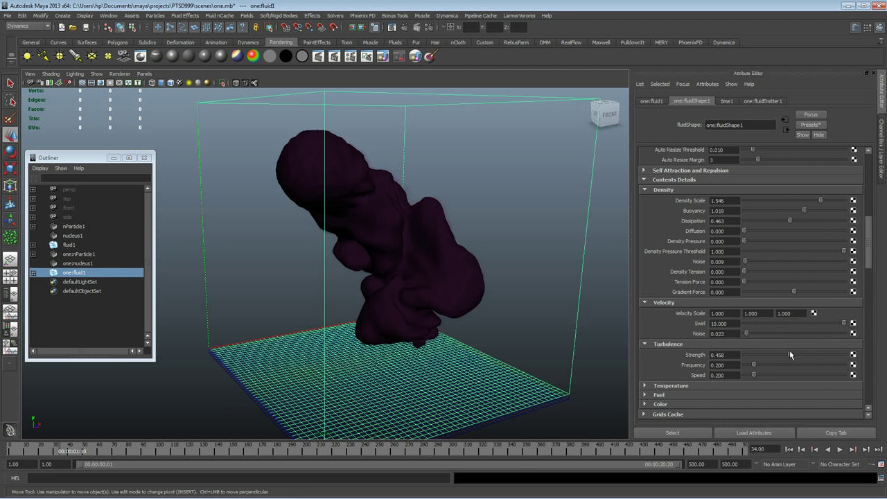
# - Replay the simulation from the first frame and stop it at frame 24 to check the imported fluid's motion
pyautogui.keyDown('alt'); pyautogui.moveTo(470, 309); pyautogui.dragTo(487, 295); pyautogui.keyUp('alt')
pyautogui.keyDown('alt'); pyautogui.moveTo(488, 296); pyautogui.dragTo(366, 295, button='right'); pyautogui.keyUp('alt')
pyautogui.keyDown('alt'); pyautogui.moveTo(366, 295); pyautogui.dragTo(527, 332); pyautogui.keyUp('alt')
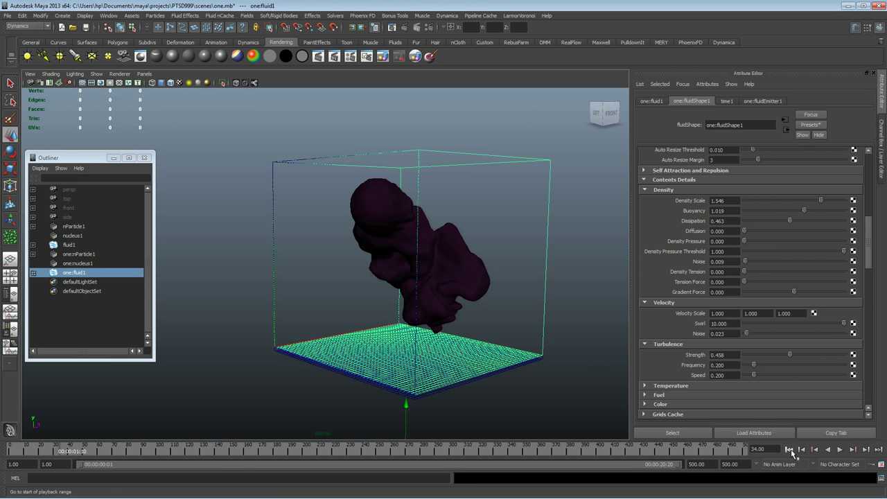
pyautogui.click(790, 450)
pyautogui.click(839, 450)
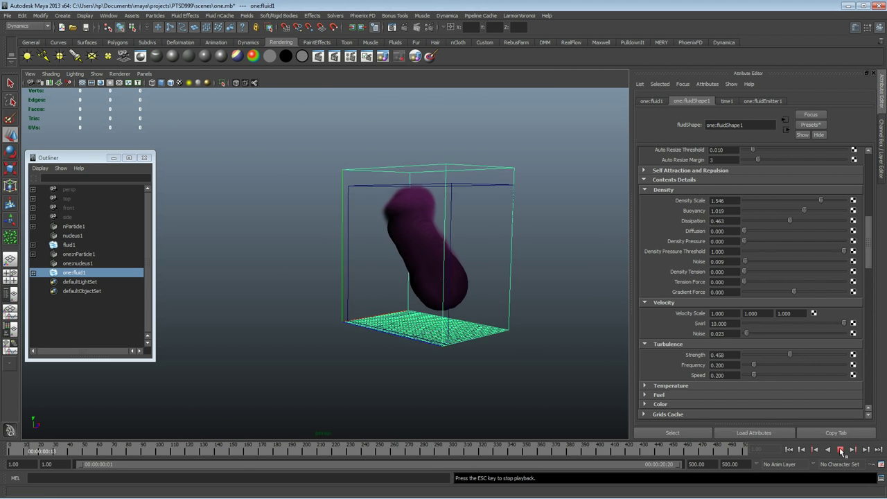
pyautogui.click(839, 450)
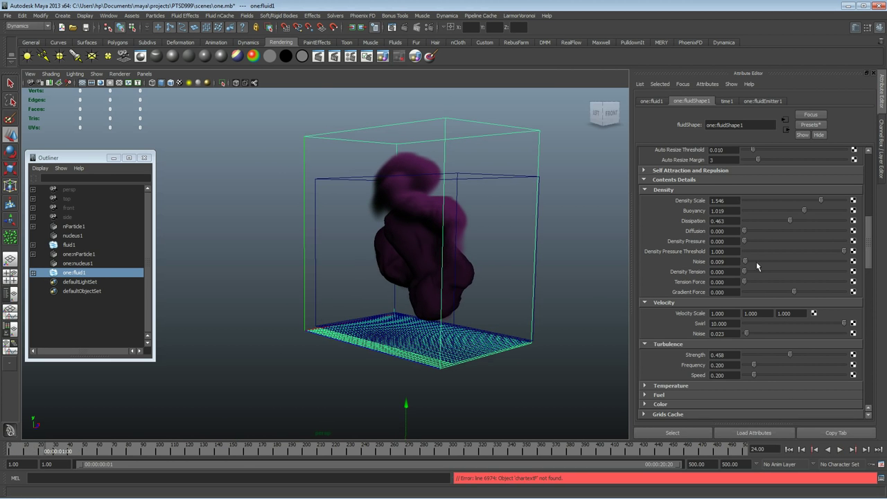
# - Lower the imported fluid's Buoyancy to 0.139 and play the simulation from the first frame to frame 62
pyautogui.moveTo(801, 211); pyautogui.dragTo(799, 212)
pyautogui.click(788, 449)
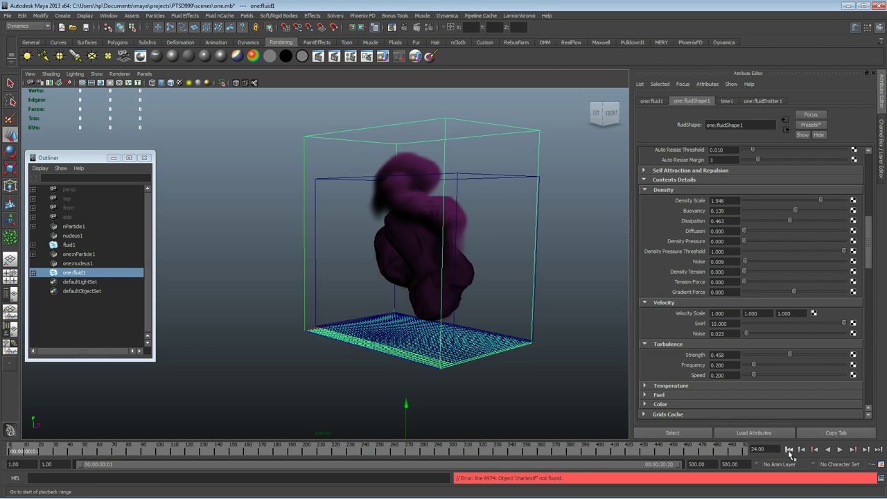
pyautogui.click(840, 449)
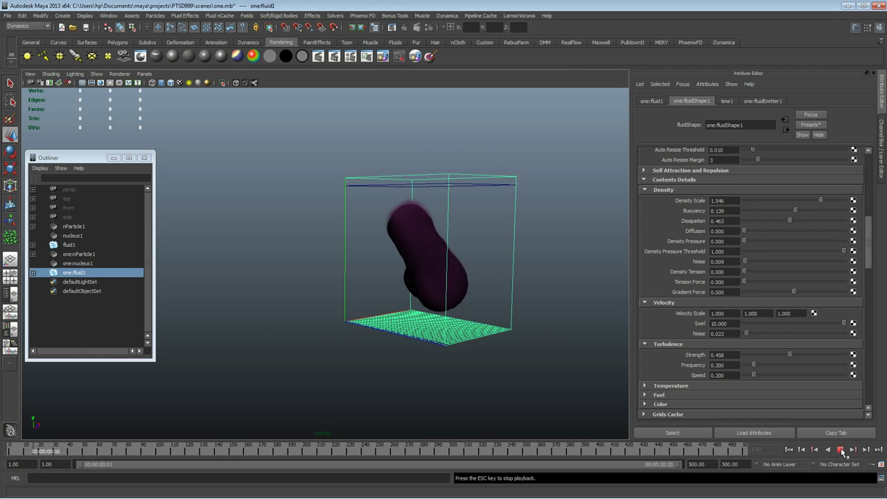
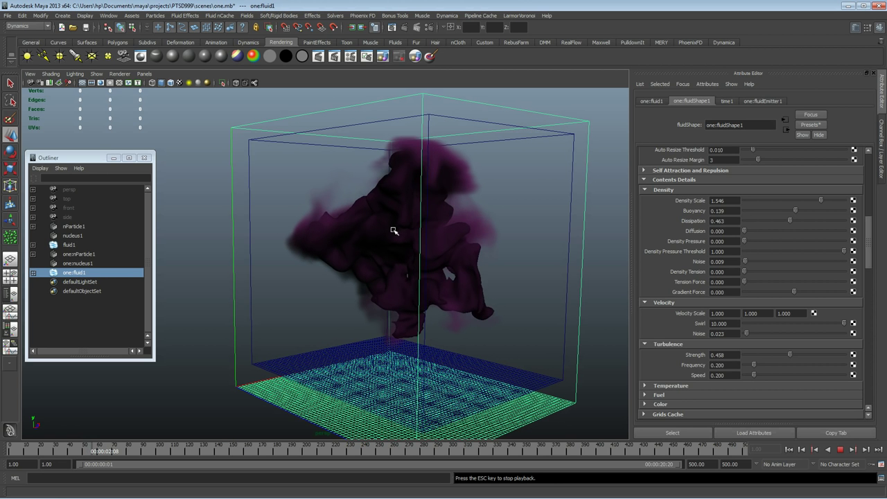
pyautogui.click(840, 451)
# - Examine the combined surface and volume fluids from several angles and distances
pyautogui.keyDown('alt'); pyautogui.moveTo(370, 252); pyautogui.dragTo(315, 239); pyautogui.keyUp('alt')
pyautogui.click(524, 228)
pyautogui.keyDown('alt'); pyautogui.moveTo(473, 243); pyautogui.dragTo(541, 253, button='right'); pyautogui.keyUp('alt')
pyautogui.keyDown('alt'); pyautogui.moveTo(368, 275); pyautogui.dragTo(308, 257, button='middle'); pyautogui.keyUp('alt')
pyautogui.keyDown('alt'); pyautogui.moveTo(230, 278); pyautogui.dragTo(451, 313); pyautogui.keyUp('alt')
pyautogui.keyDown('alt'); pyautogui.moveTo(451, 312); pyautogui.dragTo(425, 303, button='right'); pyautogui.keyUp('alt')
pyautogui.keyDown('alt'); pyautogui.moveTo(426, 302); pyautogui.dragTo(277, 295); pyautogui.keyUp('alt')
# - Change the original fluid's shading Color ramp to a single near-black color with RGB values 0.028, 0.034 and 0.022
pyautogui.click(90, 273)
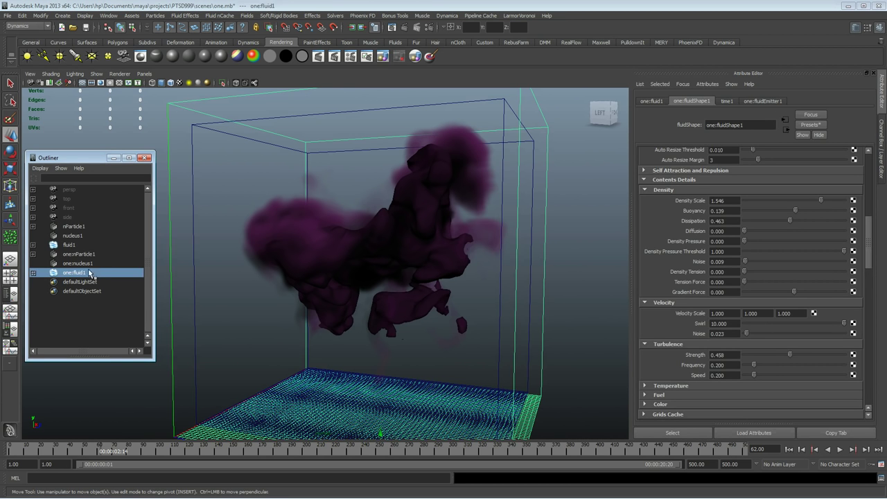
pyautogui.click(83, 244)
pyautogui.scroll(-5, 762, 291)
pyautogui.scroll(-4, 756, 275)
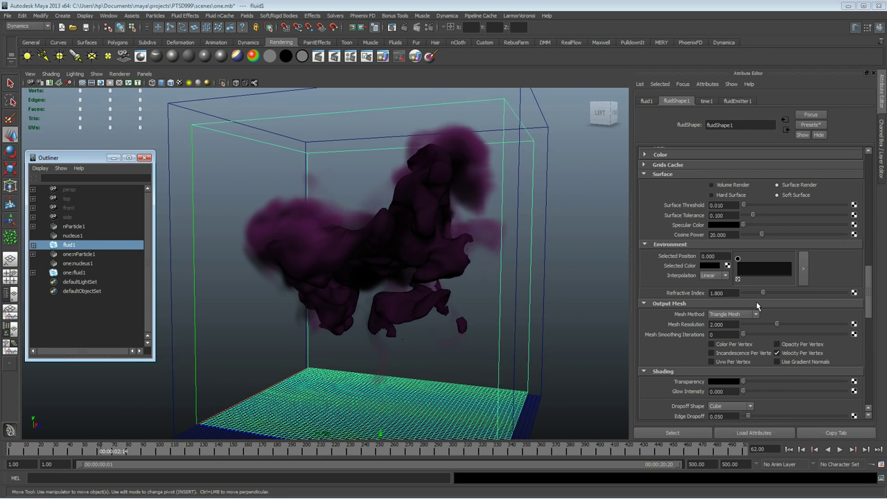
pyautogui.scroll(-8, 756, 301)
pyautogui.click(751, 296)
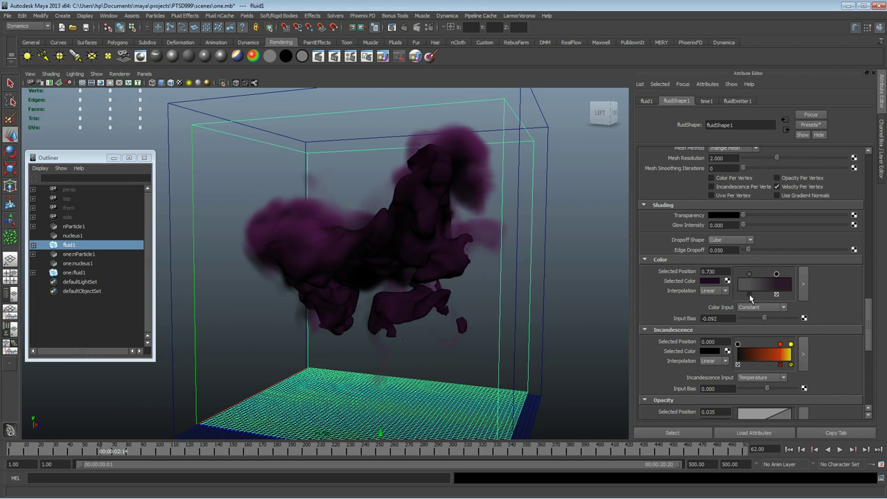
pyautogui.click(710, 283)
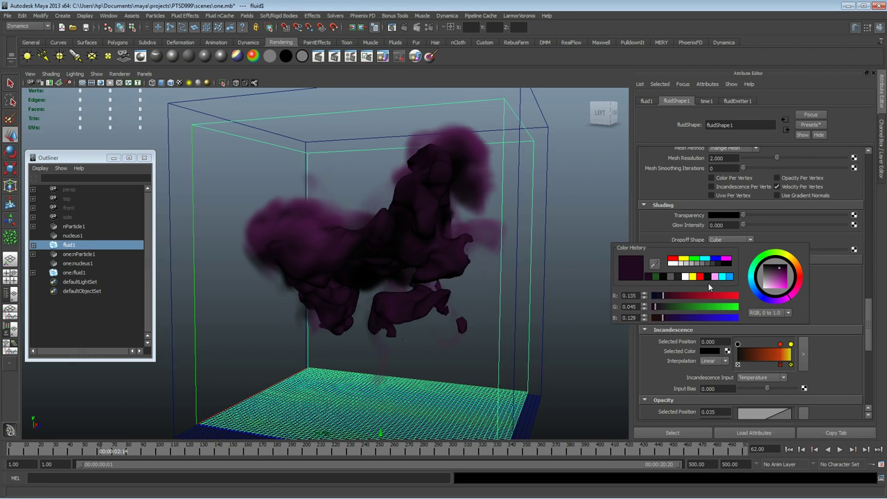
pyautogui.moveTo(660, 318); pyautogui.dragTo(650, 295)
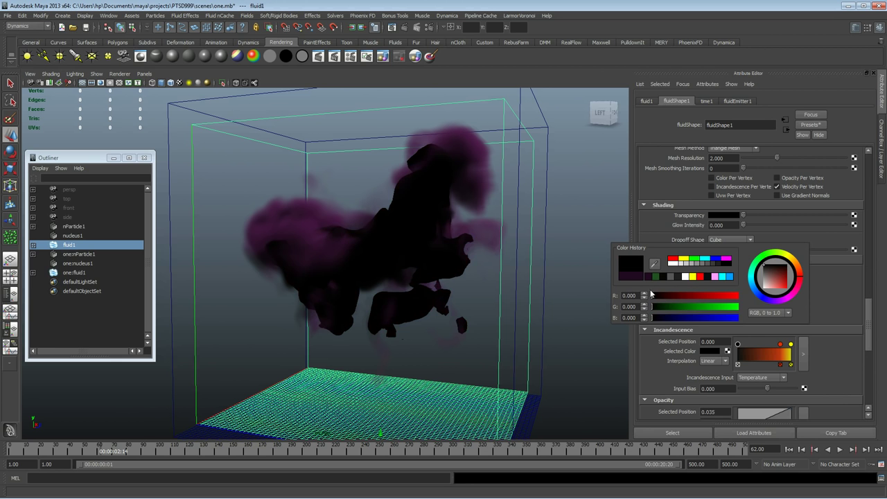
pyautogui.click(663, 277)
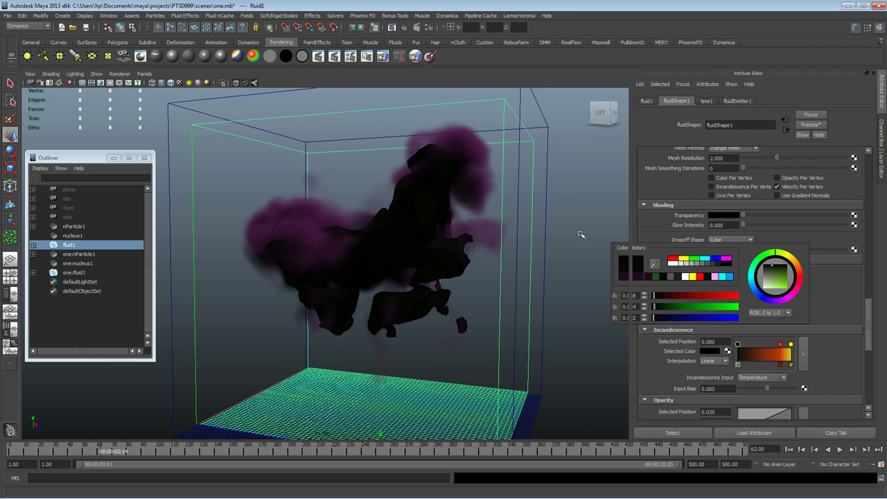
# - Apply the same near-black color, RGB 0.028, 0.034, 0.022, to the imported fluid's color ramp marker at position 0.730
pyautogui.click(75, 272)
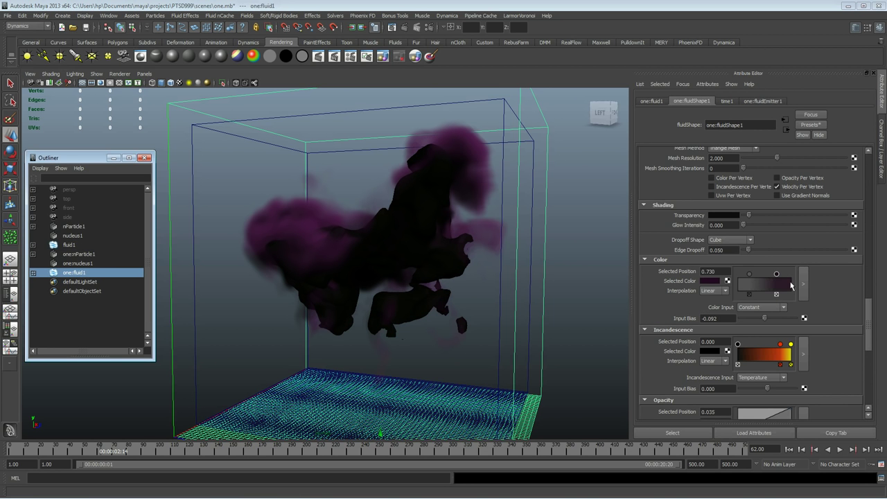
pyautogui.click(725, 280)
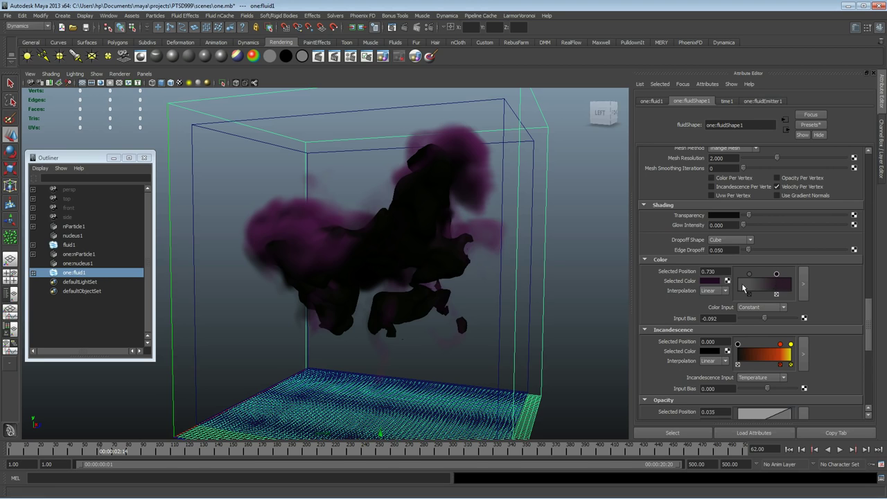
pyautogui.click(709, 281)
pyautogui.click(645, 275)
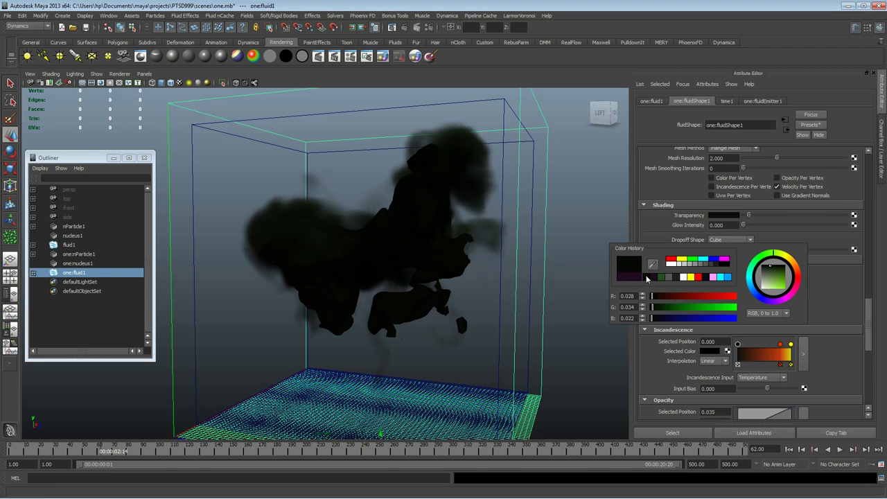
pyautogui.keyDown('alt'); pyautogui.moveTo(360, 257); pyautogui.dragTo(466, 249); pyautogui.keyUp('alt')
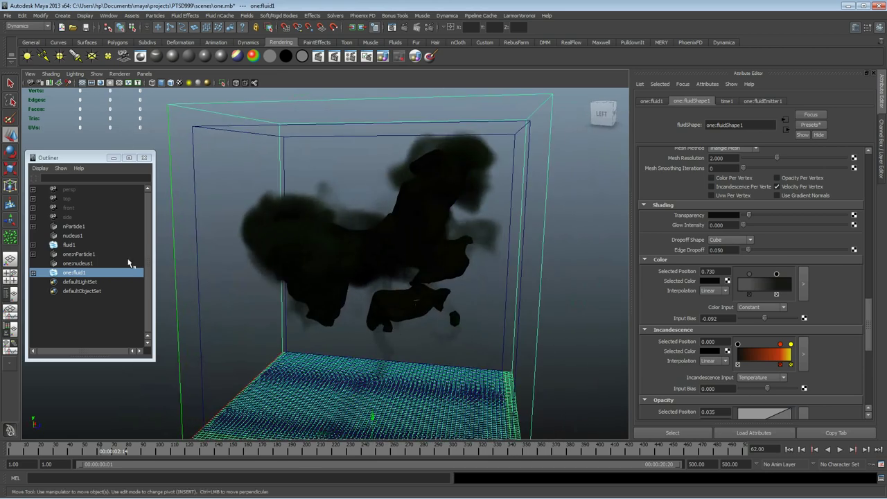
# - Select the original fluid and play the blackened simulation from the first frame, stopping at frame 57
pyautogui.click(91, 245)
pyautogui.keyDown('alt'); pyautogui.moveTo(499, 307); pyautogui.dragTo(526, 305); pyautogui.keyUp('alt')
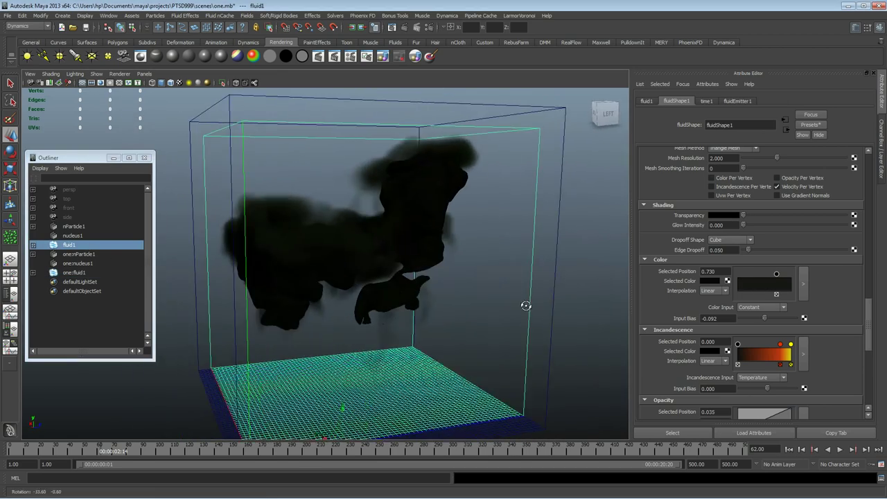
pyautogui.keyDown('alt'); pyautogui.moveTo(526, 306); pyautogui.dragTo(408, 281, button='right'); pyautogui.keyUp('alt')
pyautogui.keyDown('alt'); pyautogui.moveTo(408, 281); pyautogui.dragTo(424, 284); pyautogui.keyUp('alt')
pyautogui.click(788, 450)
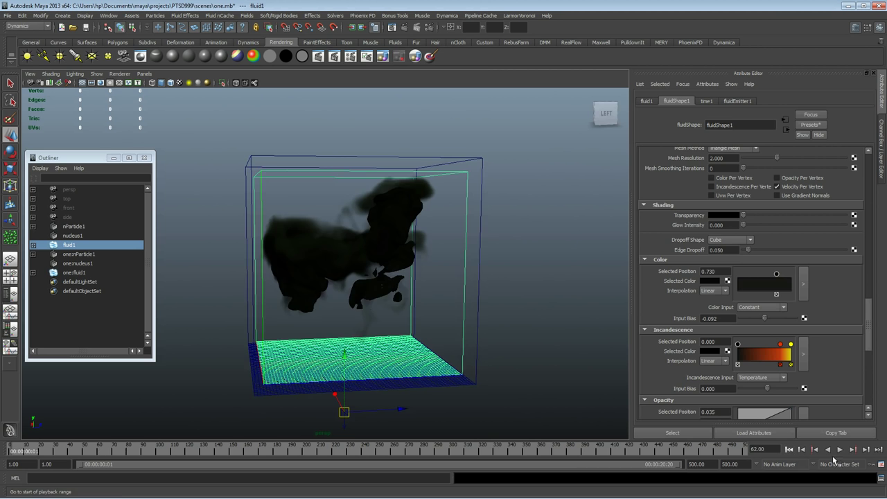
pyautogui.click(840, 449)
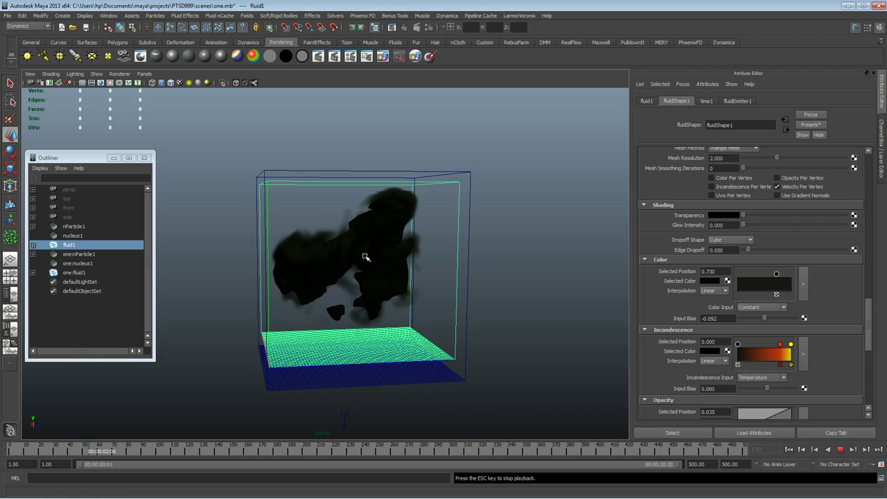
pyautogui.click(840, 449)
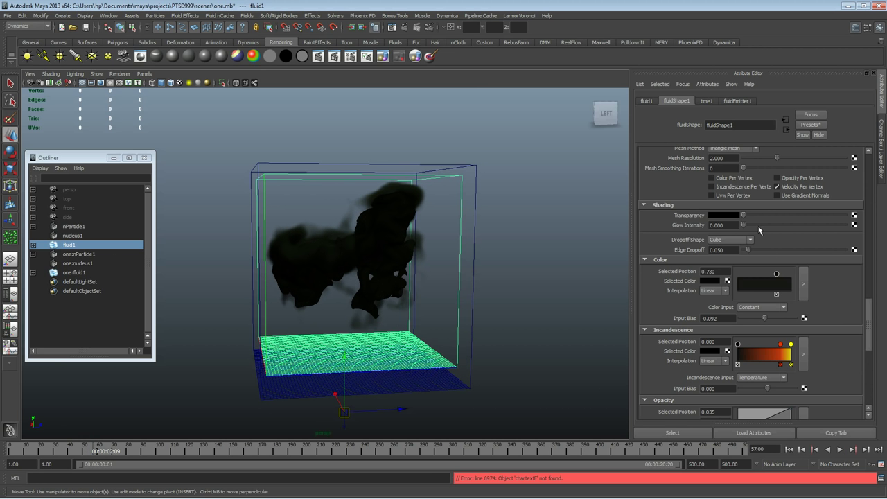
# - Raise the original fluid's shading Transparency slightly above black and check the smoke up close
pyautogui.moveTo(747, 217); pyautogui.dragTo(760, 217)
pyautogui.keyDown('alt'); pyautogui.moveTo(388, 277); pyautogui.dragTo(329, 279); pyautogui.keyUp('alt')
pyautogui.keyDown('alt'); pyautogui.moveTo(333, 279); pyautogui.dragTo(479, 277, button='right'); pyautogui.keyUp('alt')
pyautogui.keyDown('alt'); pyautogui.moveTo(479, 277); pyautogui.dragTo(476, 281); pyautogui.keyUp('alt')
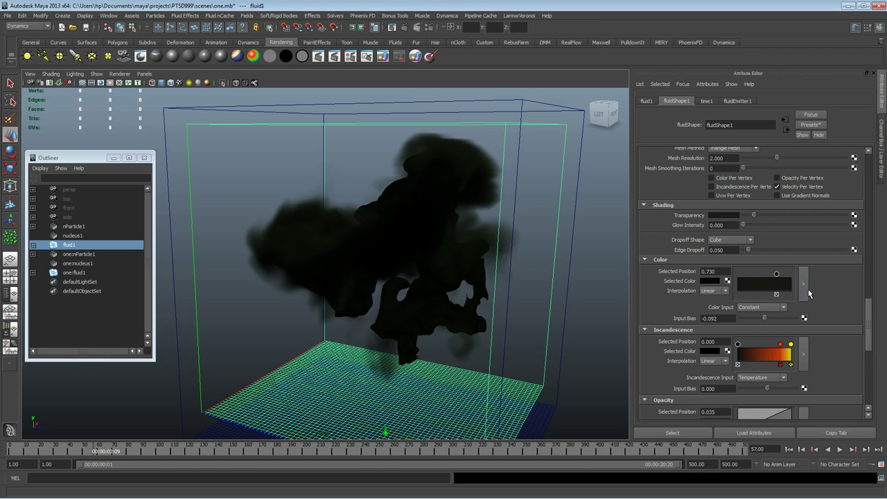
# - Increase the Light Brightness in the original fluid's lighting settings
pyautogui.scroll(-6, 808, 295)
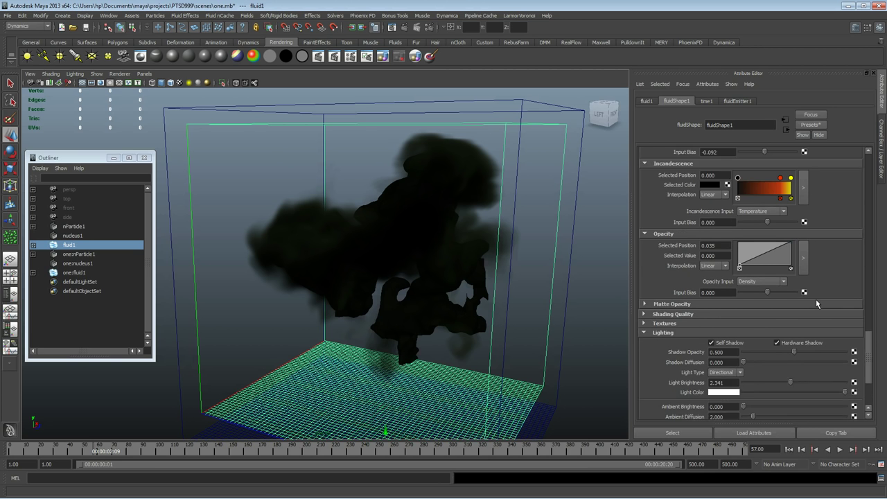
pyautogui.scroll(-2, 816, 298)
pyautogui.moveTo(787, 331); pyautogui.dragTo(805, 329)
pyautogui.scroll(15, 790, 298)
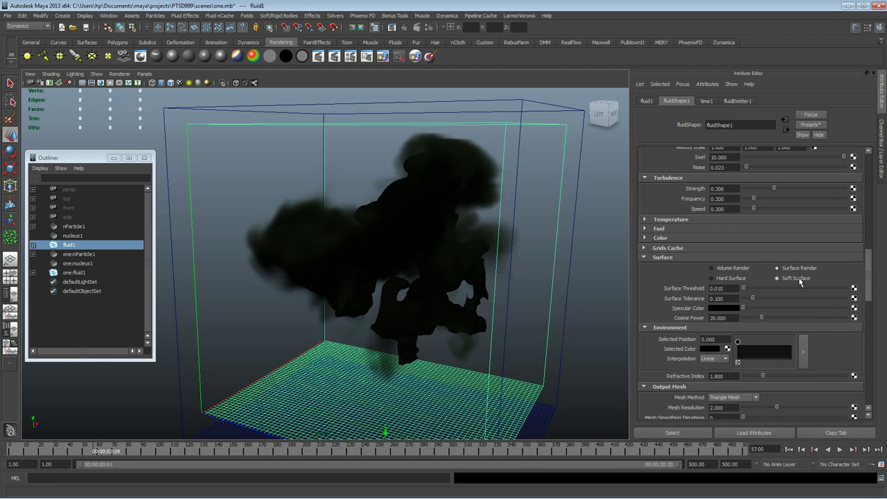
# - Set the original fluid's surface Specular Color to mid grey and its Cosine Power to 18.927
pyautogui.moveTo(771, 308)
pyautogui.mouseDown()
pyautogui.moveTo(838, 309)
pyautogui.moveTo(761, 318)
pyautogui.mouseUp()
pyautogui.keyDown('alt'); pyautogui.moveTo(472, 261); pyautogui.dragTo(610, 262); pyautogui.keyUp('alt')
pyautogui.keyDown('alt'); pyautogui.moveTo(449, 264); pyautogui.dragTo(357, 255); pyautogui.keyUp('alt')
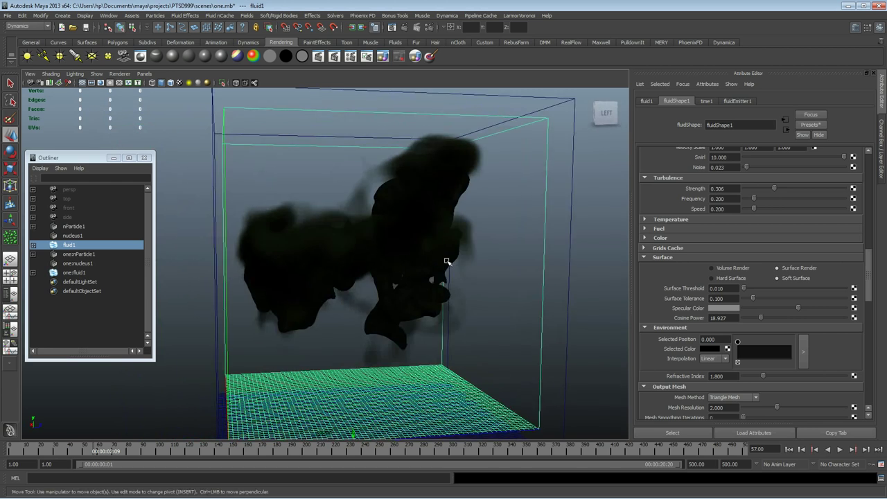
# - Examine the black smoke from different angles and distances, check the shading settings and clear the selection
pyautogui.keyDown('alt'); pyautogui.moveTo(447, 261); pyautogui.dragTo(330, 261, button='right'); pyautogui.keyUp('alt')
pyautogui.keyDown('alt'); pyautogui.moveTo(398, 271); pyautogui.dragTo(385, 272); pyautogui.keyUp('alt')
pyautogui.keyDown('alt'); pyautogui.moveTo(422, 241); pyautogui.dragTo(419, 230, button='middle'); pyautogui.keyUp('alt')
pyautogui.keyDown('alt'); pyautogui.moveTo(379, 246); pyautogui.dragTo(418, 248); pyautogui.keyUp('alt')
pyautogui.keyDown('alt'); pyautogui.moveTo(417, 247); pyautogui.dragTo(443, 250, button='right'); pyautogui.keyUp('alt')
pyautogui.keyDown('alt'); pyautogui.moveTo(419, 256); pyautogui.dragTo(397, 275, button='middle'); pyautogui.keyUp('alt')
pyautogui.keyDown('alt'); pyautogui.moveTo(414, 266); pyautogui.dragTo(413, 282); pyautogui.keyUp('alt')
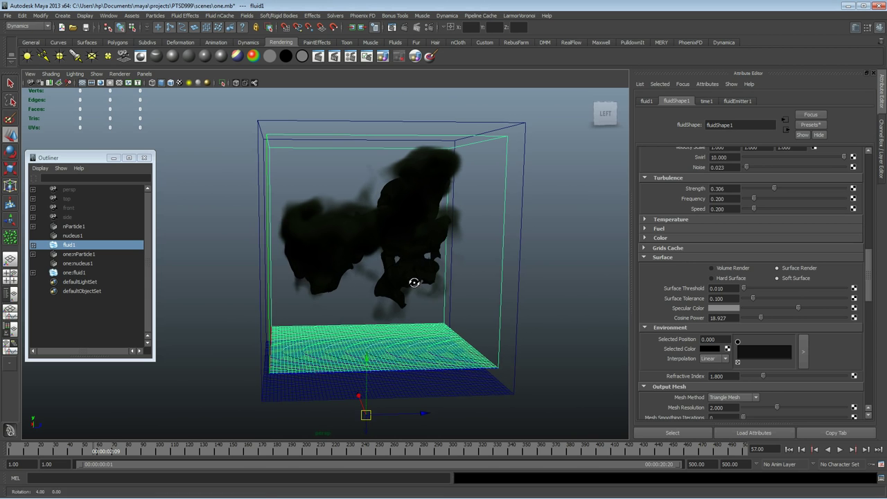
pyautogui.scroll(-6, 714, 349)
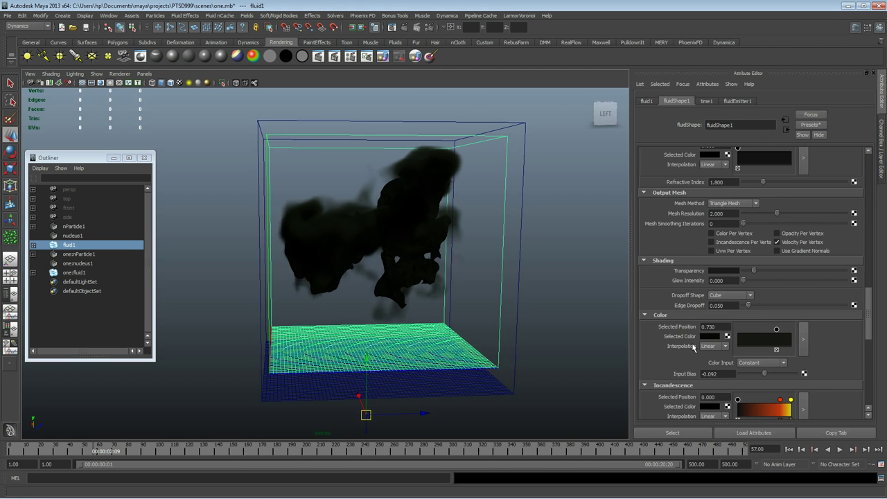
pyautogui.keyDown('alt'); pyautogui.moveTo(534, 354); pyautogui.dragTo(530, 348); pyautogui.keyUp('alt')
pyautogui.click(565, 294)
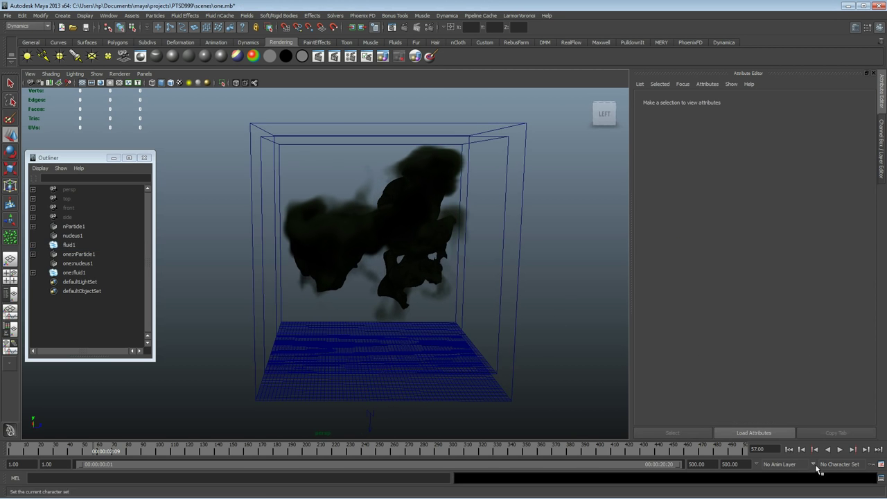
# - Replay the combined fluid simulation from the first frame, stop it at about frame 58 and inspect the smoke from the left view
pyautogui.click(789, 450)
pyautogui.click(840, 449)
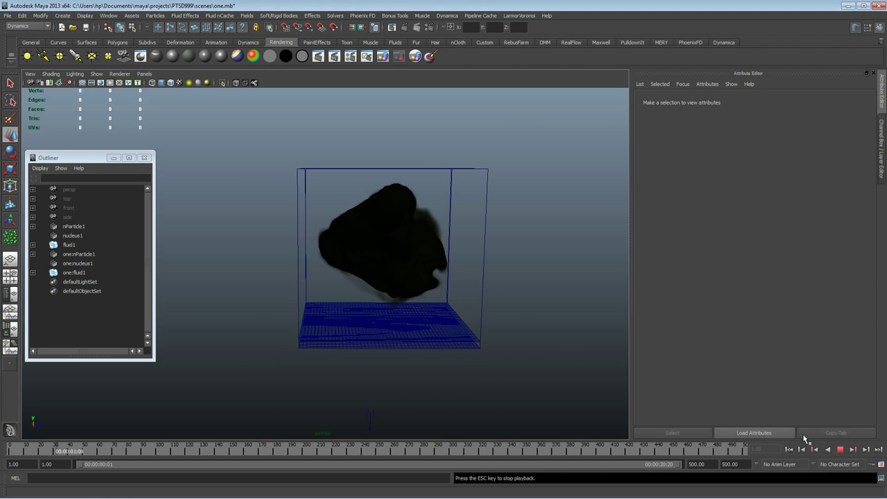
pyautogui.keyDown('alt'); pyautogui.moveTo(506, 295); pyautogui.dragTo(434, 309); pyautogui.keyUp('alt')
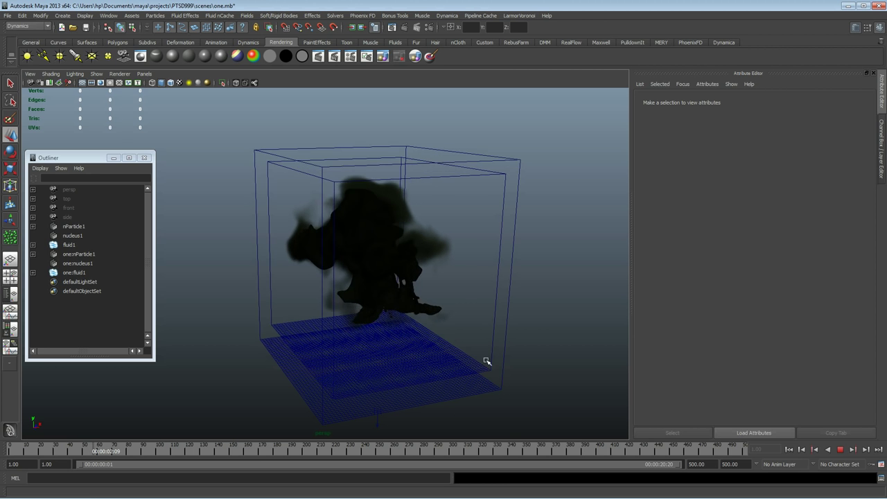
pyautogui.click(840, 449)
pyautogui.click(605, 113)
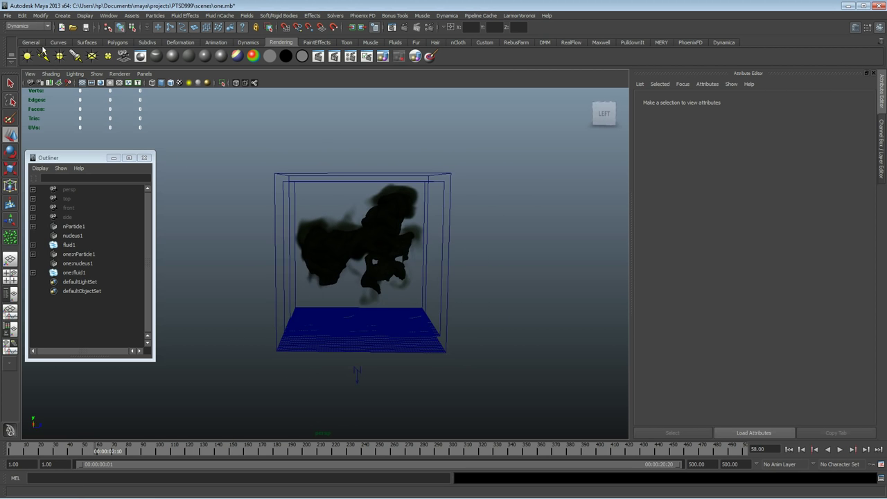
# - Reopen the one.mb scene without the imported copy and play the simulation to frame 25
pyautogui.click(8, 16)
pyautogui.click(28, 28)
pyautogui.doubleClick(135, 104)
pyautogui.click(448, 258)
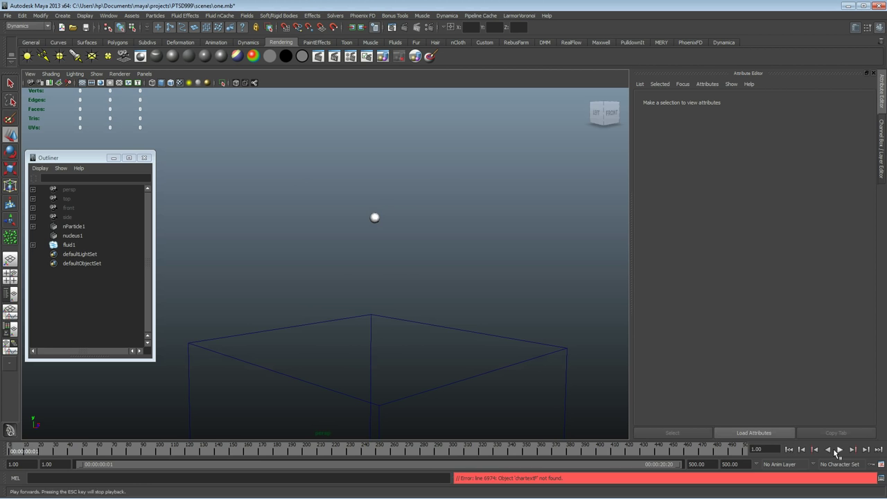
pyautogui.click(839, 450)
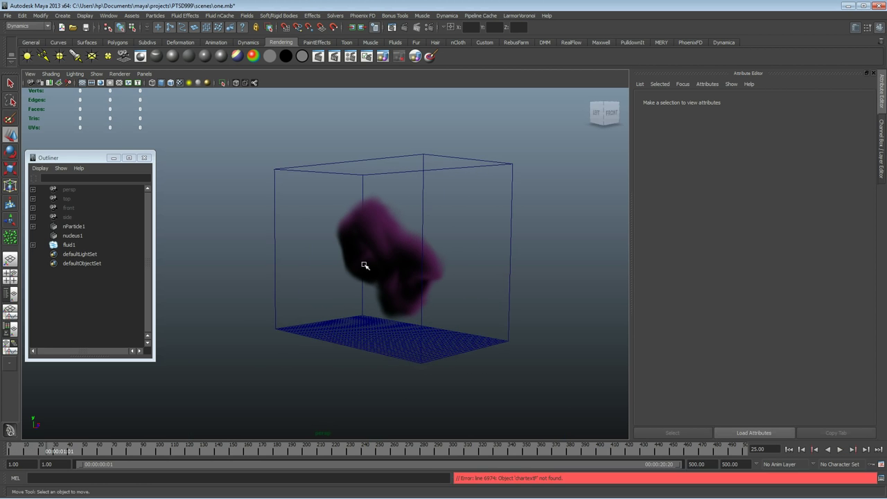
# - Select the purple fluid and set its shading Selected Color at ramp position 0.730 to dark grey
pyautogui.keyDown('alt'); pyautogui.moveTo(365, 266); pyautogui.dragTo(459, 269); pyautogui.keyUp('alt')
pyautogui.moveTo(451, 200); pyautogui.dragTo(452, 201)
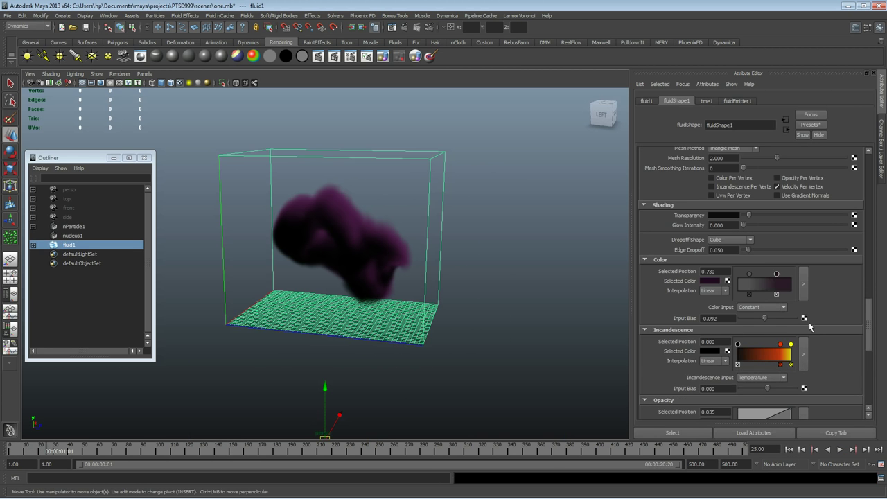
pyautogui.click(709, 281)
pyautogui.click(656, 294)
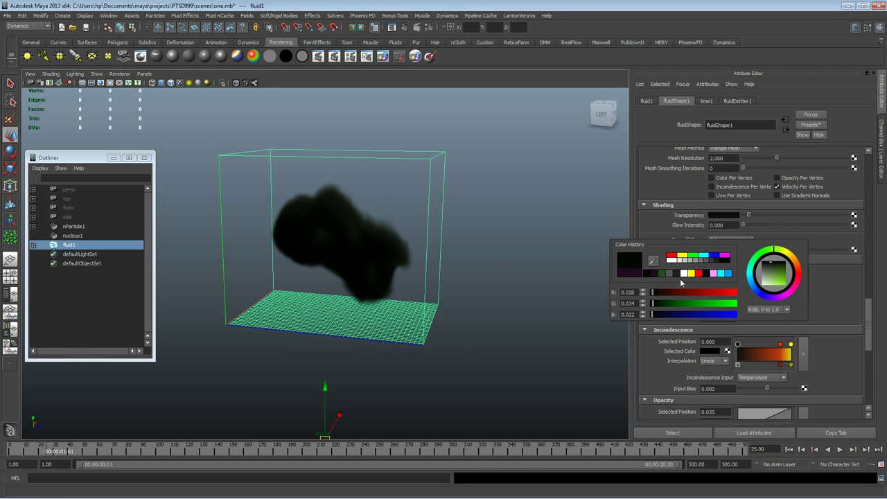
pyautogui.moveTo(458, 289)
pyautogui.keyDown('alt'); pyautogui.mouseDown()
pyautogui.moveTo(376, 296)
pyautogui.moveTo(460, 293)
pyautogui.mouseUp(); pyautogui.keyUp('alt')
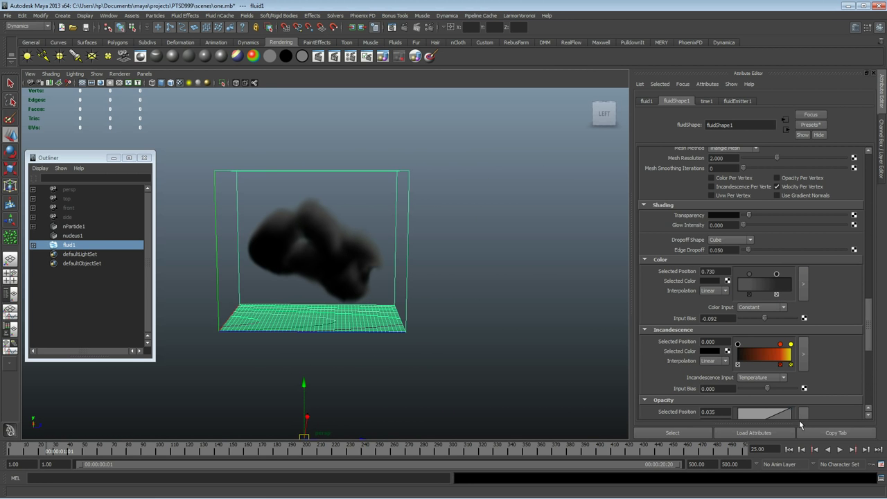
# - Replay the grey fluid's simulation from the first frame, inspect the smoke from several angles and stop at frame 53
pyautogui.click(790, 450)
pyautogui.click(840, 450)
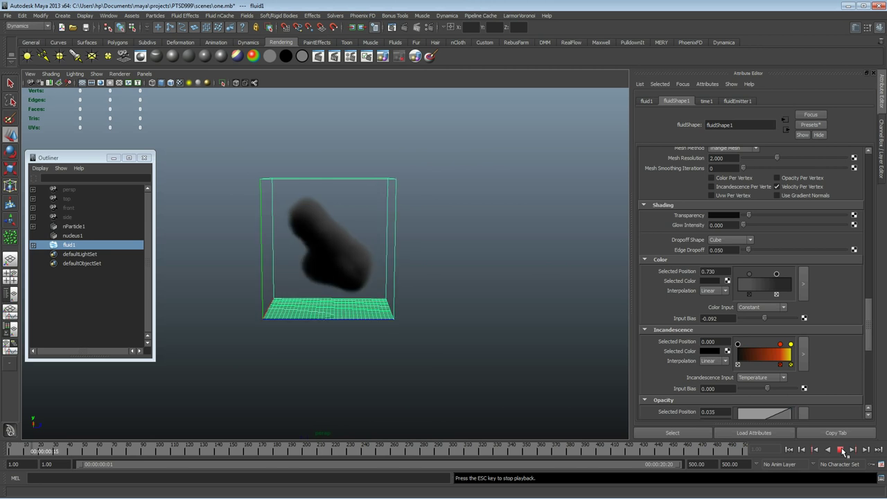
pyautogui.click(840, 449)
pyautogui.keyDown('alt'); pyautogui.moveTo(483, 249); pyautogui.dragTo(453, 252); pyautogui.keyUp('alt')
pyautogui.click(840, 450)
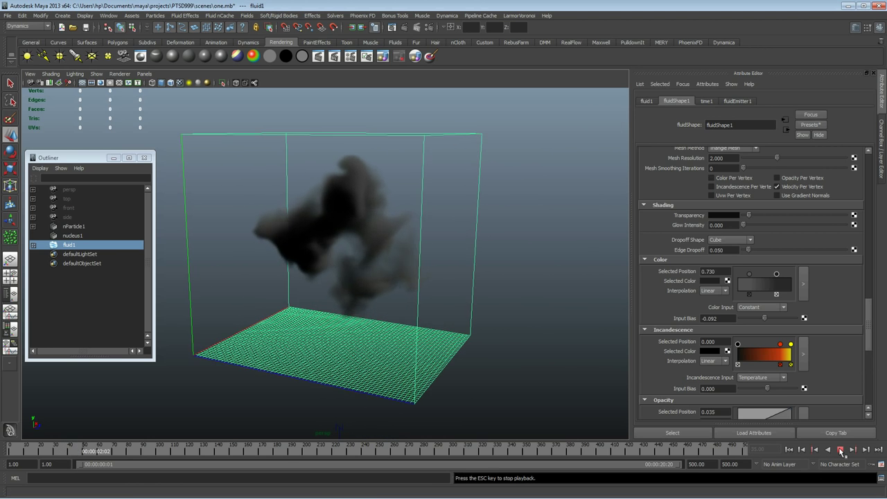
pyautogui.click(840, 450)
pyautogui.keyDown('alt'); pyautogui.moveTo(375, 267); pyautogui.dragTo(441, 281); pyautogui.keyUp('alt')
# - Start importing a scene file from the project's scenes folder into the current scene
pyautogui.click(7, 15)
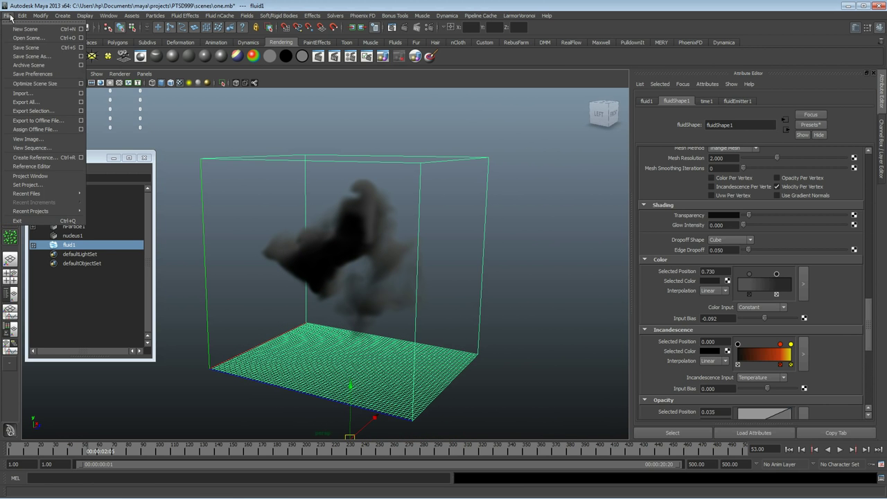
pyautogui.click(32, 93)
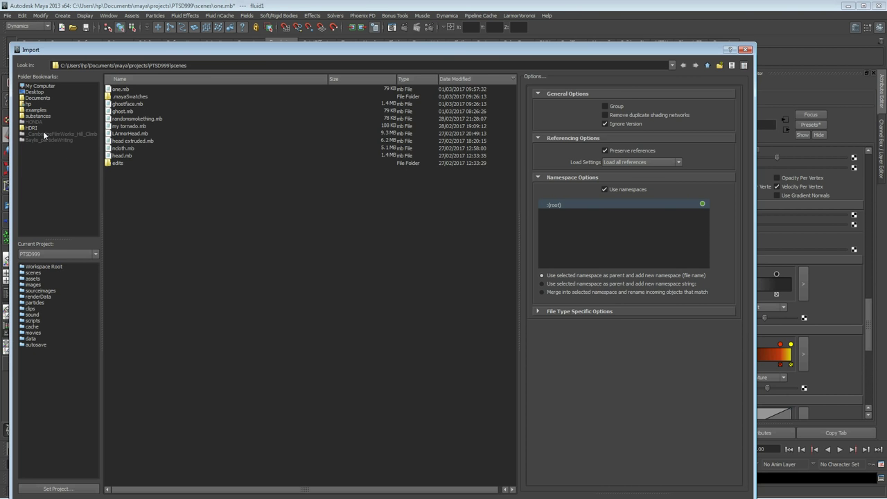
# - Import head.mb from the project's scenes folder into the smoke scene
pyautogui.doubleClick(131, 155)
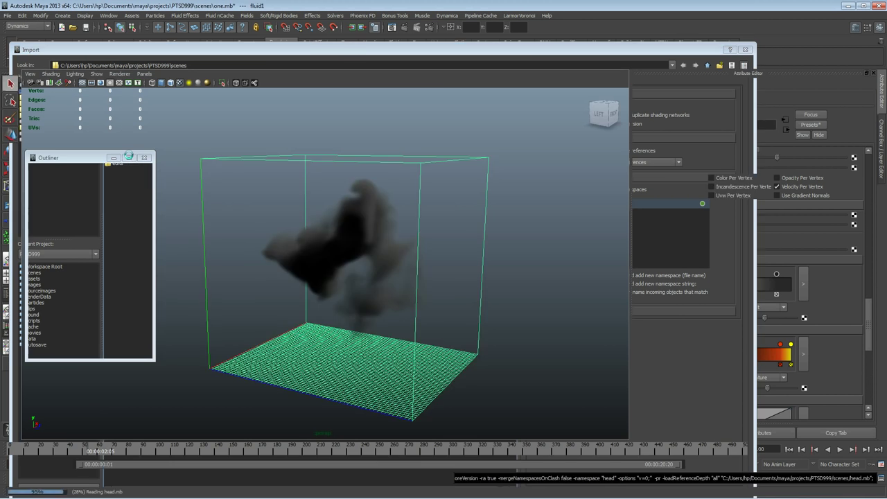
pyautogui.keyDown('alt'); pyautogui.moveTo(490, 242); pyautogui.dragTo(431, 243); pyautogui.keyUp('alt')
pyautogui.keyDown('alt'); pyautogui.moveTo(431, 241); pyautogui.dragTo(253, 208, button='right'); pyautogui.keyUp('alt')
pyautogui.keyDown('alt'); pyautogui.moveTo(254, 208); pyautogui.dragTo(402, 230); pyautogui.keyUp('alt')
pyautogui.click(321, 224)
pyautogui.keyDown('alt'); pyautogui.moveTo(321, 224); pyautogui.dragTo(412, 226); pyautogui.keyUp('alt')
pyautogui.scroll(3, 411, 226)
pyautogui.keyDown('alt'); pyautogui.moveTo(411, 226); pyautogui.dragTo(406, 280, button='middle'); pyautogui.keyUp('alt')
pyautogui.scroll(3, 406, 279)
# - Switch the head mesh to vertex selection and pull the centre of the lower lip down with soft selection
pyautogui.keyDown('alt'); pyautogui.moveTo(406, 280); pyautogui.dragTo(341, 224); pyautogui.keyUp('alt')
pyautogui.moveTo(341, 225); pyautogui.dragTo(334, 227, button='right')
pyautogui.click(332, 225)
pyautogui.keyDown('alt'); pyautogui.moveTo(332, 225); pyautogui.dragTo(387, 245); pyautogui.keyUp('alt')
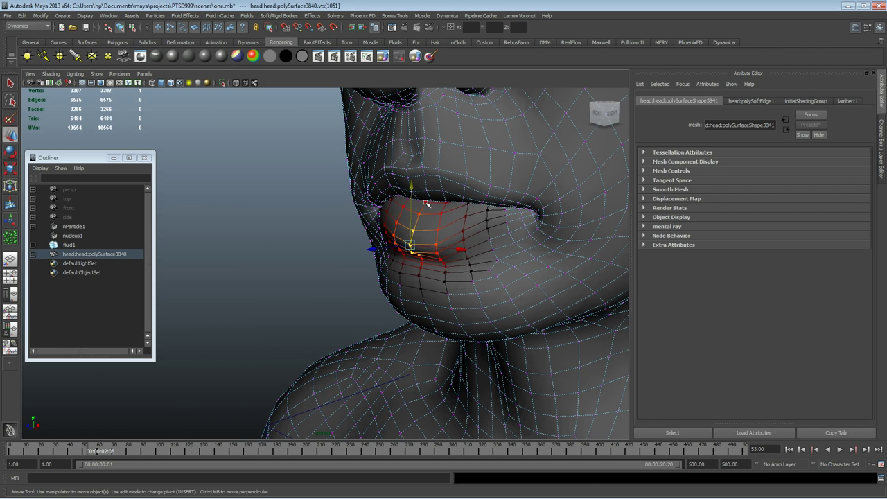
pyautogui.keyDown('alt'); pyautogui.moveTo(427, 171); pyautogui.dragTo(374, 204); pyautogui.keyUp('alt')
pyautogui.click(435, 173)
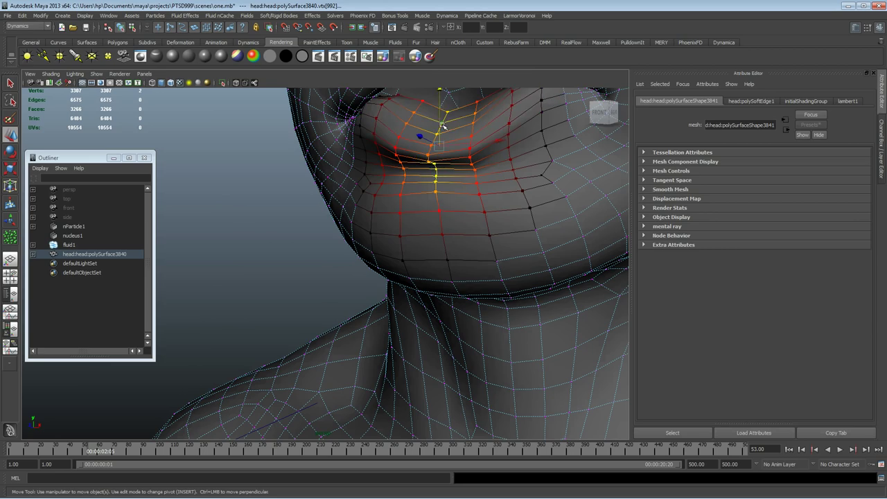
pyautogui.moveTo(441, 90); pyautogui.dragTo(442, 135)
# - Select more vertices on either side of the lower lip and lower them to widen the mouth opening
pyautogui.keyDown('alt'); pyautogui.moveTo(373, 201); pyautogui.dragTo(523, 249); pyautogui.keyUp('alt')
pyautogui.click(440, 149)
pyautogui.keyDown('alt'); pyautogui.moveTo(449, 103); pyautogui.dragTo(510, 164); pyautogui.keyUp('alt')
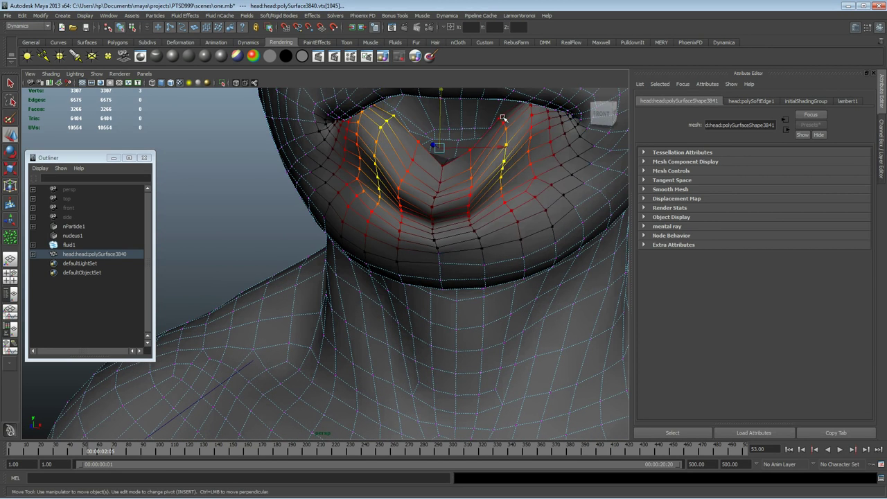
pyautogui.moveTo(444, 90); pyautogui.dragTo(464, 137)
# - Select the chin and lower jaw vertices from the side and move them down to open the jaw
pyautogui.keyDown('alt'); pyautogui.moveTo(444, 193); pyautogui.dragTo(323, 187); pyautogui.keyUp('alt')
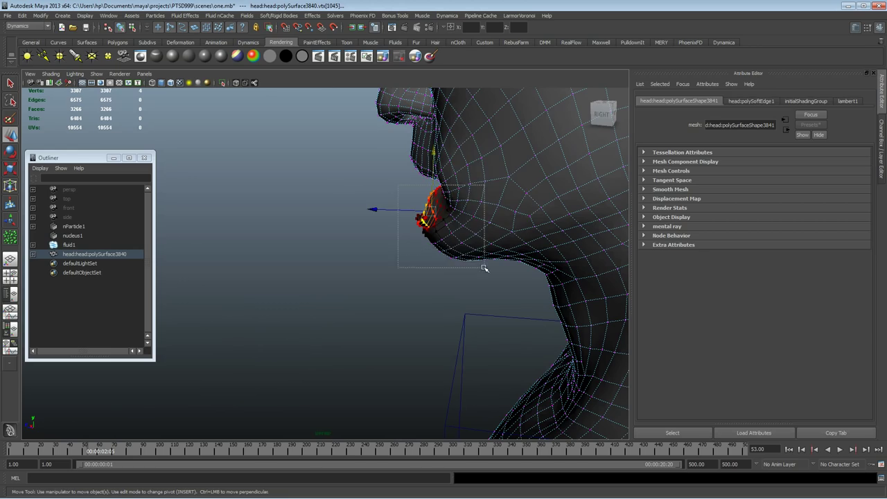
pyautogui.moveTo(483, 267); pyautogui.dragTo(484, 268)
pyautogui.keyDown('alt'); pyautogui.moveTo(458, 217); pyautogui.dragTo(435, 312); pyautogui.keyUp('alt')
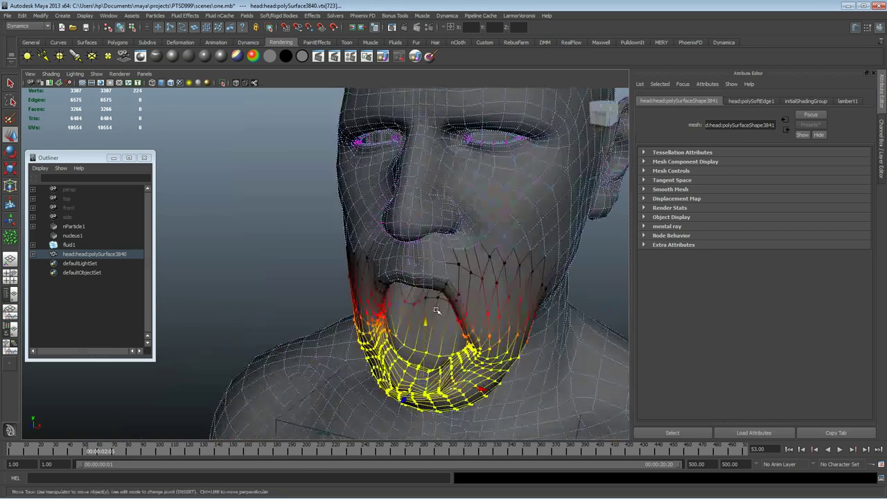
# - Finish adjusting the opened mouth and jaw, and return the head mesh from vertex to object selection
pyautogui.keyDown('alt'); pyautogui.moveTo(349, 234); pyautogui.dragTo(333, 339, button='middle'); pyautogui.keyUp('alt')
pyautogui.keyDown('alt'); pyautogui.moveTo(333, 339); pyautogui.dragTo(473, 291, button='right'); pyautogui.keyUp('alt')
pyautogui.keyDown('alt'); pyautogui.moveTo(473, 291); pyautogui.dragTo(554, 291); pyautogui.keyUp('alt')
pyautogui.keyDown('alt'); pyautogui.moveTo(338, 249); pyautogui.dragTo(445, 352, button='middle'); pyautogui.keyUp('alt')
pyautogui.keyDown('alt'); pyautogui.moveTo(446, 352); pyautogui.dragTo(347, 321); pyautogui.keyUp('alt')
pyautogui.keyDown('alt'); pyautogui.moveTo(441, 291); pyautogui.dragTo(433, 222, button='right'); pyautogui.keyUp('alt')
pyautogui.moveTo(483, 279); pyautogui.dragTo(425, 167)
pyautogui.keyDown('alt'); pyautogui.moveTo(396, 226); pyautogui.dragTo(374, 232); pyautogui.keyUp('alt')
pyautogui.moveTo(328, 230); pyautogui.dragTo(374, 216, button='right')
pyautogui.click(538, 213)
pyautogui.keyDown('alt'); pyautogui.moveTo(478, 278); pyautogui.dragTo(105, 204, button='right'); pyautogui.keyUp('alt')
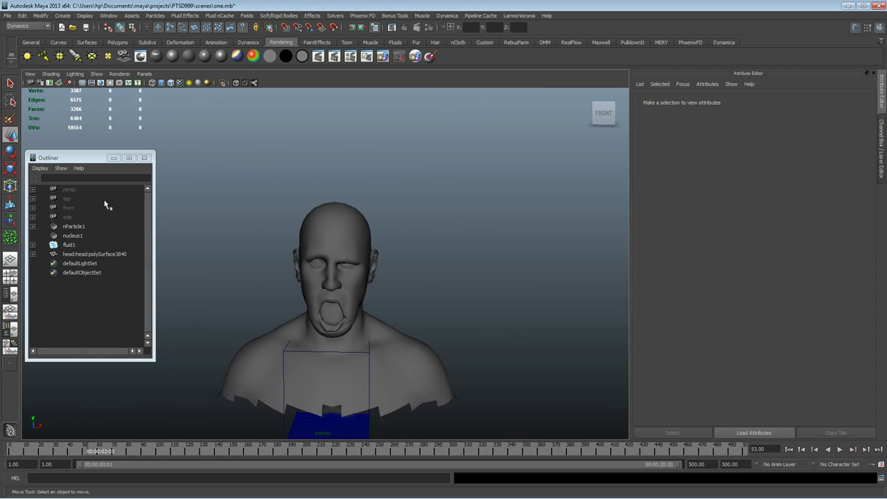
# - Assign a new Lambert material to the head and raise its transparency so the mesh is see-through
pyautogui.keyDown('alt'); pyautogui.moveTo(218, 321); pyautogui.dragTo(236, 247, button='middle'); pyautogui.keyUp('alt')
pyautogui.keyDown('alt'); pyautogui.moveTo(319, 253); pyautogui.dragTo(228, 257); pyautogui.keyUp('alt')
pyautogui.keyDown('alt'); pyautogui.moveTo(236, 258); pyautogui.dragTo(340, 266, button='right'); pyautogui.keyUp('alt')
pyautogui.keyDown('alt'); pyautogui.moveTo(409, 275); pyautogui.dragTo(314, 291, button='middle'); pyautogui.keyUp('alt')
pyautogui.keyDown('alt'); pyautogui.moveTo(322, 291); pyautogui.dragTo(251, 291); pyautogui.keyUp('alt')
pyautogui.click(300, 125)
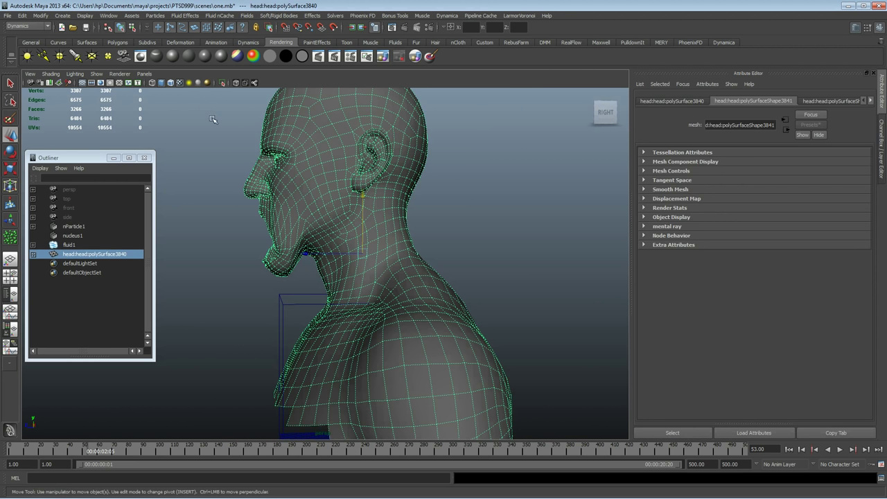
pyautogui.click(158, 55)
pyautogui.moveTo(744, 216); pyautogui.dragTo(828, 217)
# - Scale the head down uniformly to suit the size of the fluid container
pyautogui.keyDown('alt'); pyautogui.moveTo(439, 244); pyautogui.dragTo(498, 259); pyautogui.keyUp('alt')
pyautogui.keyDown('alt'); pyautogui.moveTo(444, 263); pyautogui.dragTo(440, 206, button='middle'); pyautogui.keyUp('alt')
pyautogui.keyDown('alt'); pyautogui.moveTo(348, 191); pyautogui.dragTo(173, 225); pyautogui.keyUp('alt')
pyautogui.press('r')
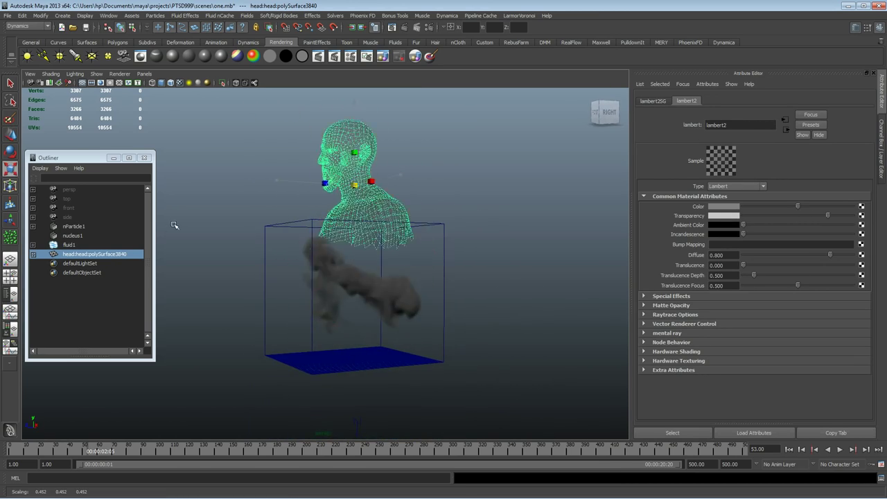
# - Move the head down inside the fluid container and fine-tune its size and position around the smoke
pyautogui.press('w')
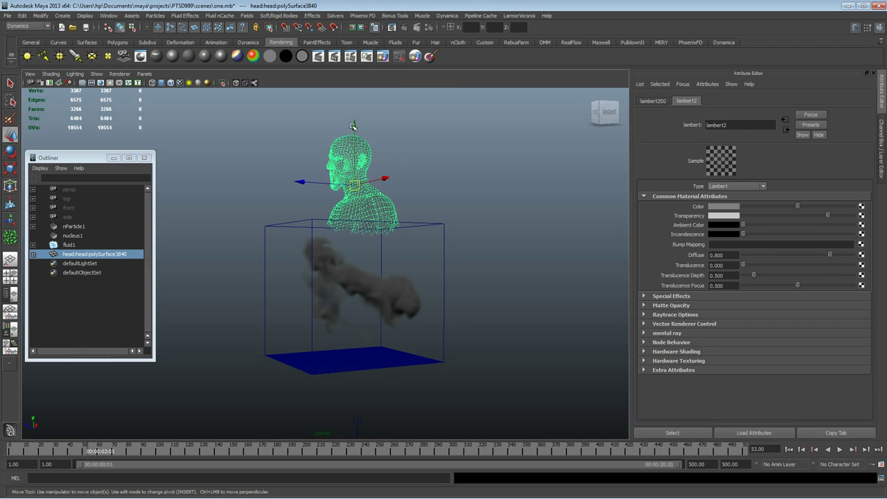
pyautogui.keyDown('alt'); pyautogui.moveTo(274, 262); pyautogui.dragTo(293, 275); pyautogui.keyUp('alt')
pyautogui.keyDown('alt'); pyautogui.moveTo(293, 275); pyautogui.dragTo(434, 281, button='right'); pyautogui.keyUp('alt')
pyautogui.keyDown('alt'); pyautogui.moveTo(434, 281); pyautogui.dragTo(347, 246, button='middle'); pyautogui.keyUp('alt')
pyautogui.keyDown('alt'); pyautogui.moveTo(346, 246); pyautogui.dragTo(526, 239, button='right'); pyautogui.keyUp('alt')
pyautogui.keyDown('alt'); pyautogui.moveTo(319, 258); pyautogui.dragTo(424, 284); pyautogui.keyUp('alt')
pyautogui.press('r')
pyautogui.press('w')
pyautogui.keyDown('alt'); pyautogui.moveTo(302, 241); pyautogui.dragTo(353, 239); pyautogui.keyUp('alt')
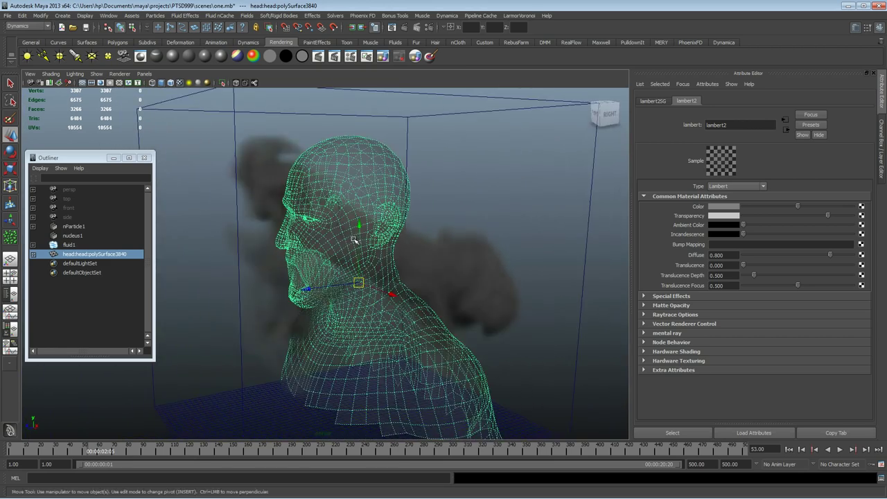
pyautogui.keyDown('alt'); pyautogui.moveTo(325, 294); pyautogui.dragTo(374, 264); pyautogui.keyUp('alt')
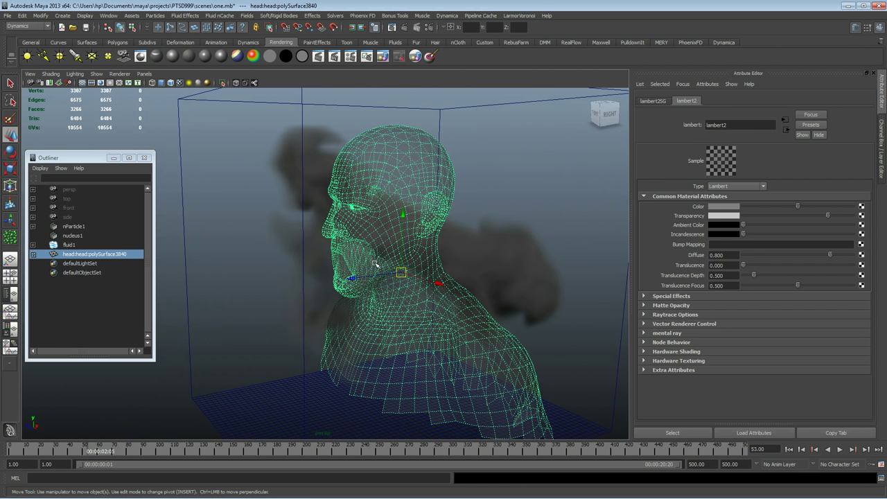
# - Make the head mesh collide with the fluid1 container
pyautogui.click(189, 251)
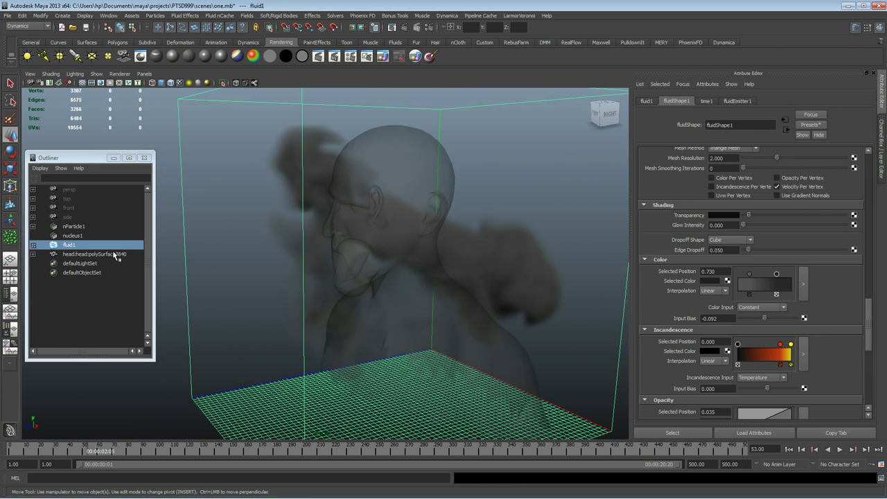
pyautogui.keyDown('ctrl'); pyautogui.click(113, 253); pyautogui.keyUp('ctrl')
pyautogui.click(182, 15)
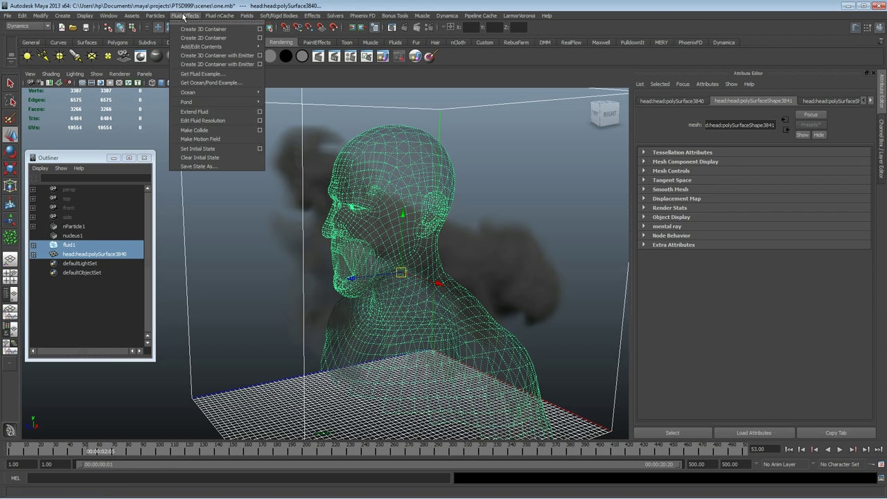
pyautogui.click(209, 132)
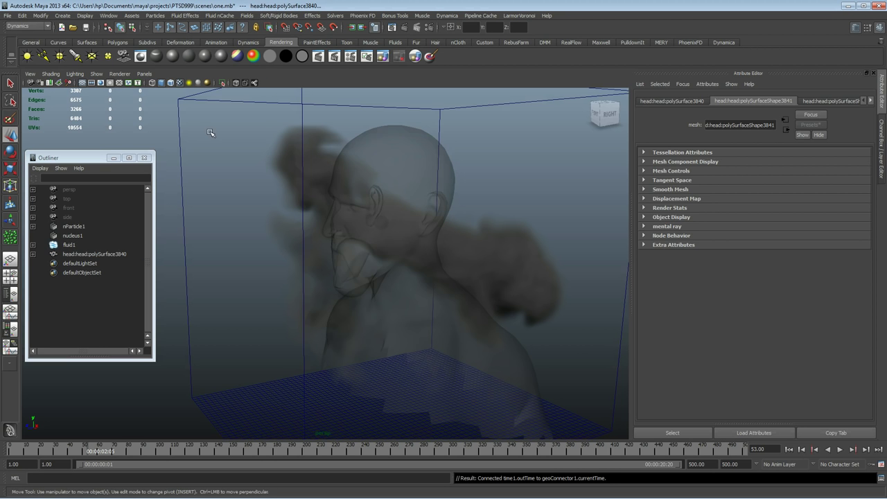
pyautogui.keyDown('alt'); pyautogui.moveTo(404, 264); pyautogui.dragTo(349, 256); pyautogui.keyUp('alt')
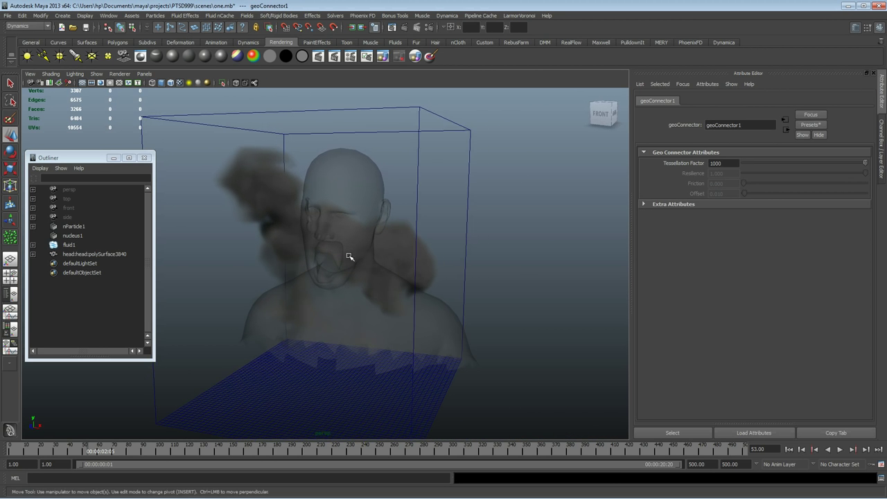
# - Raise the transparency of the head's lambert2 material until the head is invisible, and deselect the head
pyautogui.click(89, 255)
pyautogui.click(871, 101)
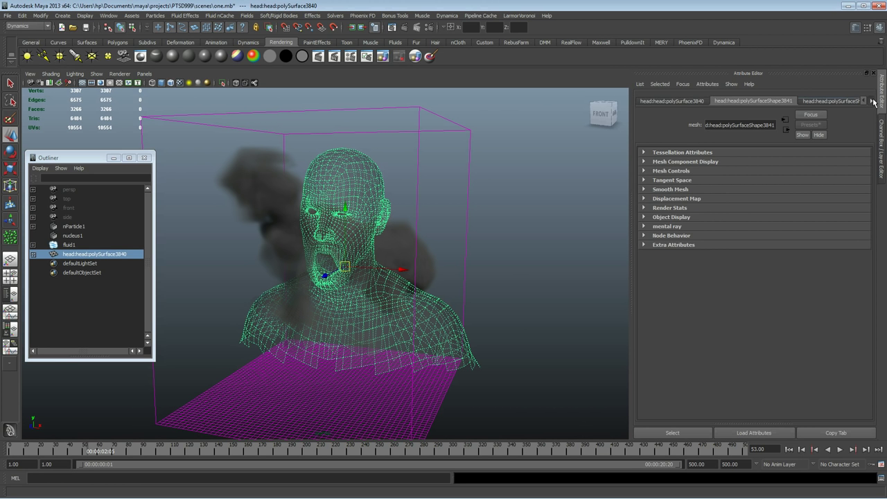
pyautogui.click(871, 101)
pyautogui.click(844, 101)
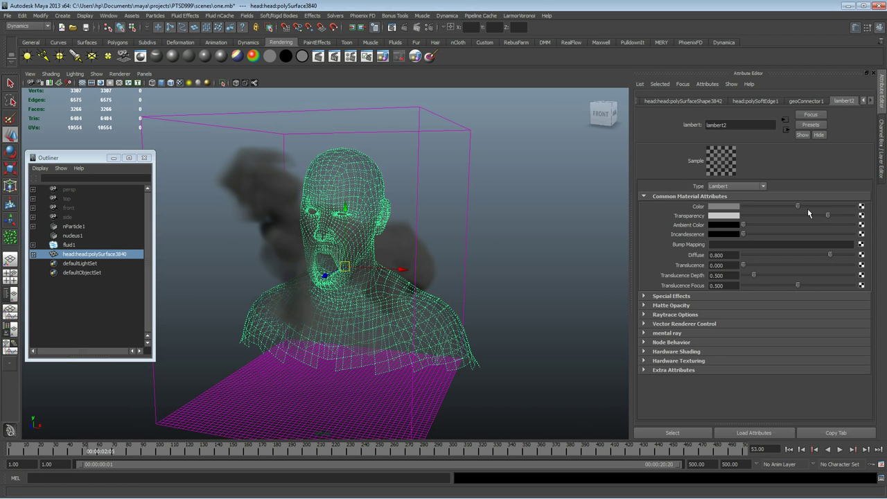
pyautogui.click(517, 239)
pyautogui.keyDown('alt'); pyautogui.moveTo(516, 236); pyautogui.dragTo(427, 239); pyautogui.keyUp('alt')
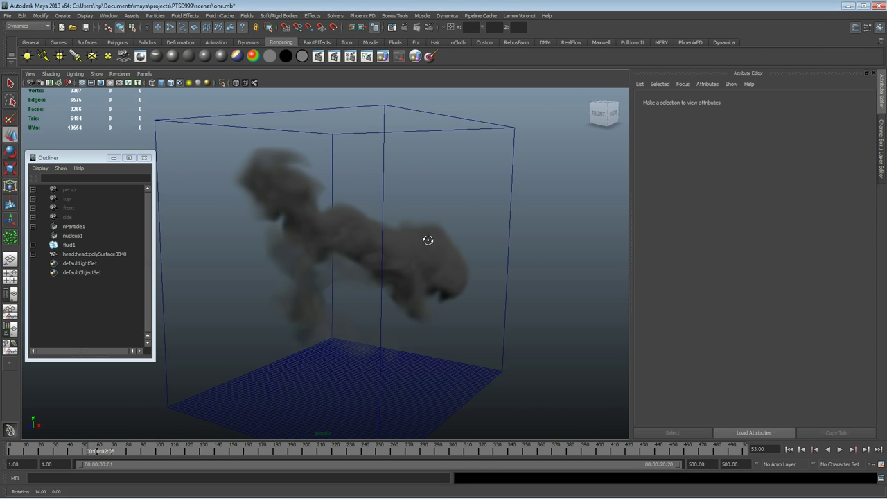
# - Play the simulation from the first frame, stop at frame 81 and examine the smoke around the head
pyautogui.click(789, 449)
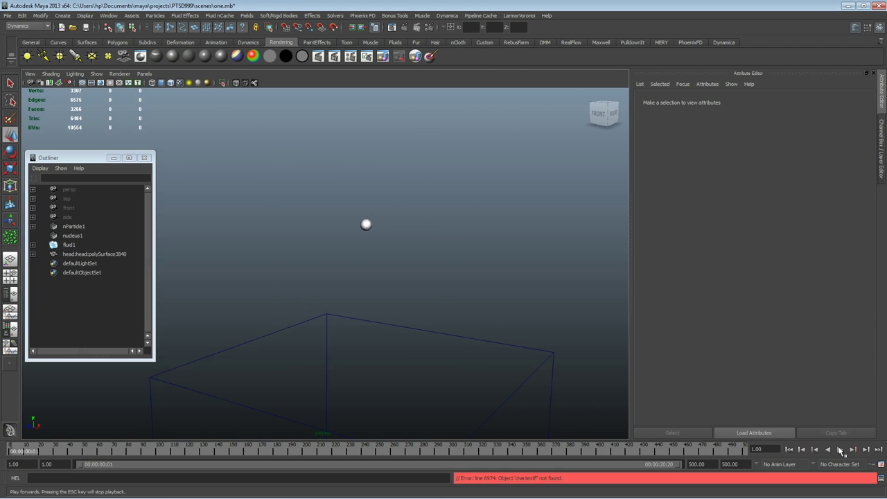
pyautogui.click(840, 451)
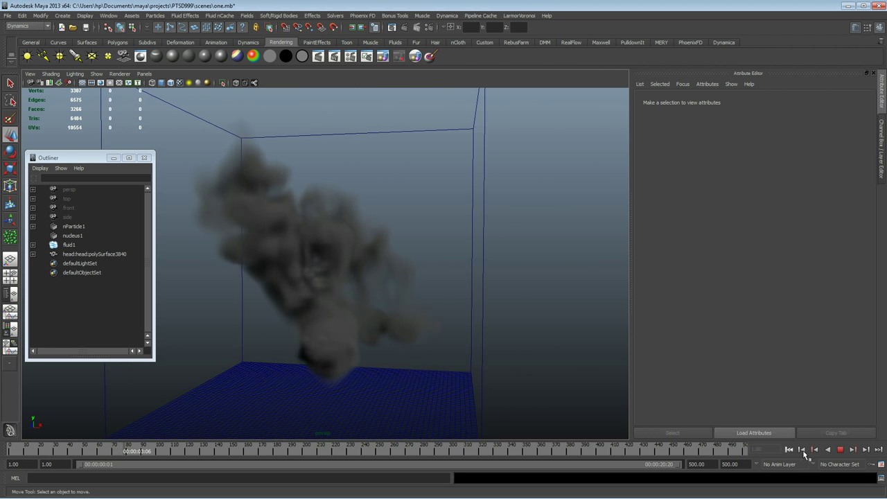
pyautogui.click(840, 450)
pyautogui.keyDown('alt'); pyautogui.moveTo(377, 190); pyautogui.dragTo(409, 182, button='middle'); pyautogui.keyUp('alt')
pyautogui.keyDown('alt'); pyautogui.moveTo(409, 182); pyautogui.dragTo(352, 262); pyautogui.keyUp('alt')
pyautogui.press('w')
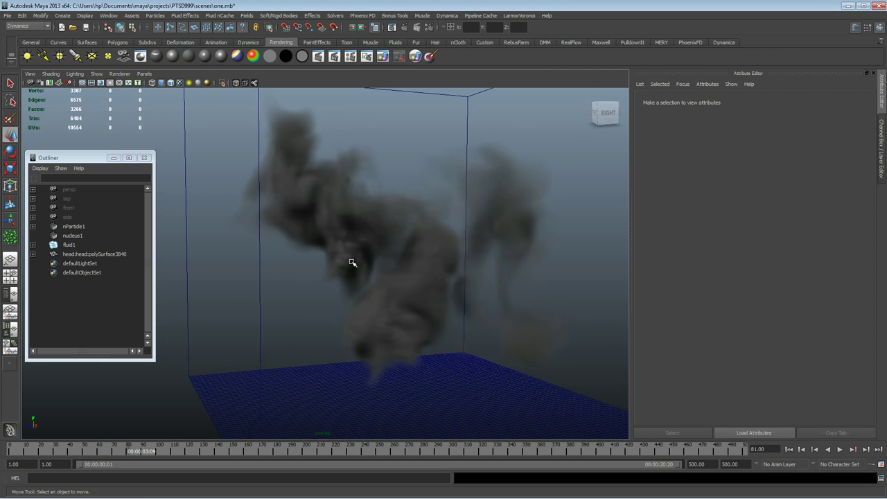
# - Select the head and lower the transparency of its lambert2 material to make it partly visible
pyautogui.click(414, 170)
pyautogui.keyDown('alt'); pyautogui.moveTo(535, 192); pyautogui.dragTo(477, 201, button='middle'); pyautogui.keyUp('alt')
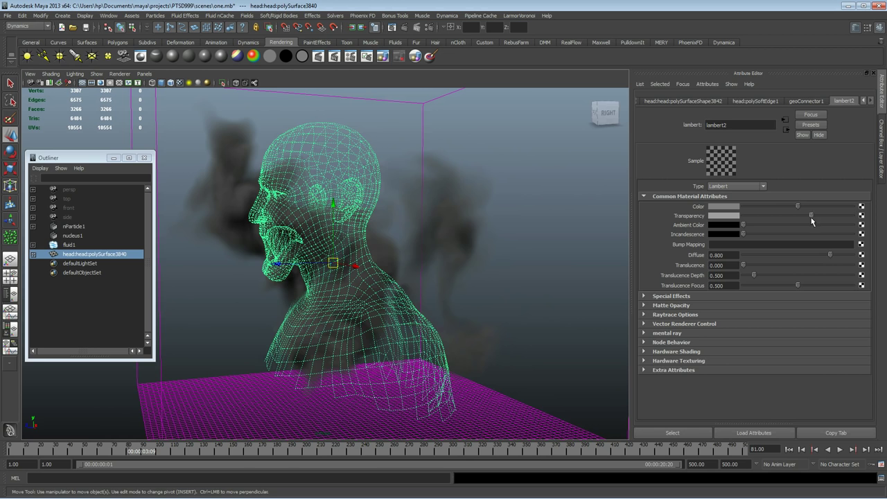
pyautogui.keyDown('alt'); pyautogui.moveTo(314, 231); pyautogui.dragTo(332, 231); pyautogui.keyUp('alt')
pyautogui.keyDown('alt'); pyautogui.moveTo(333, 231); pyautogui.dragTo(390, 227, button='middle'); pyautogui.keyUp('alt')
# - Disable evaluation of the fluid1 container
pyautogui.click(84, 226)
pyautogui.keyDown('alt'); pyautogui.moveTo(252, 250); pyautogui.dragTo(331, 257, button='middle'); pyautogui.keyUp('alt')
pyautogui.moveTo(250, 229); pyautogui.dragTo(187, 261)
pyautogui.scroll(-5, 771, 178)
pyautogui.scroll(5, 762, 171)
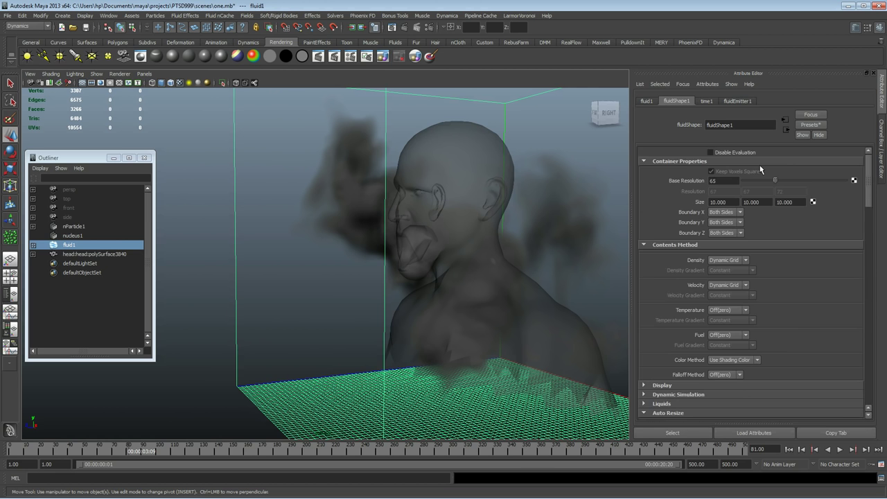
pyautogui.click(732, 152)
# - Rewind to frame 1, select nParticle1, and reposition it in the head's open mouth at the frame 11 key
pyautogui.click(788, 449)
pyautogui.click(74, 226)
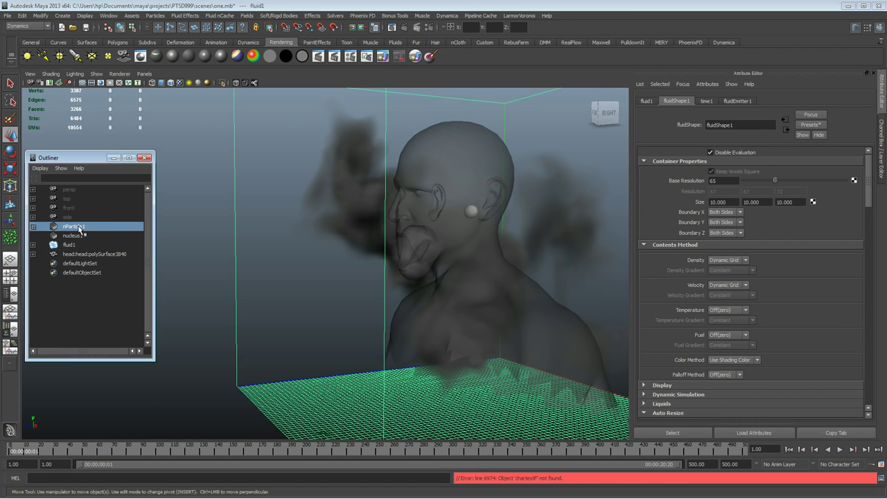
pyautogui.keyDown('alt'); pyautogui.moveTo(333, 232); pyautogui.dragTo(375, 229); pyautogui.keyUp('alt')
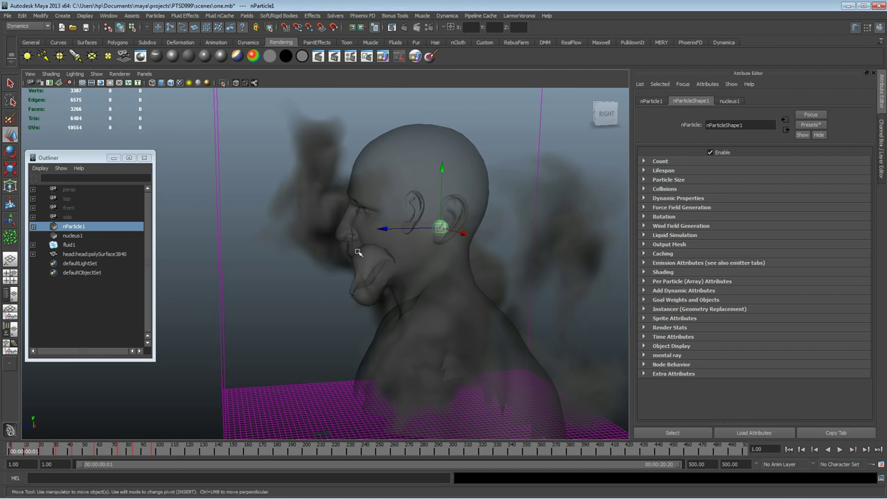
pyautogui.click(854, 449)
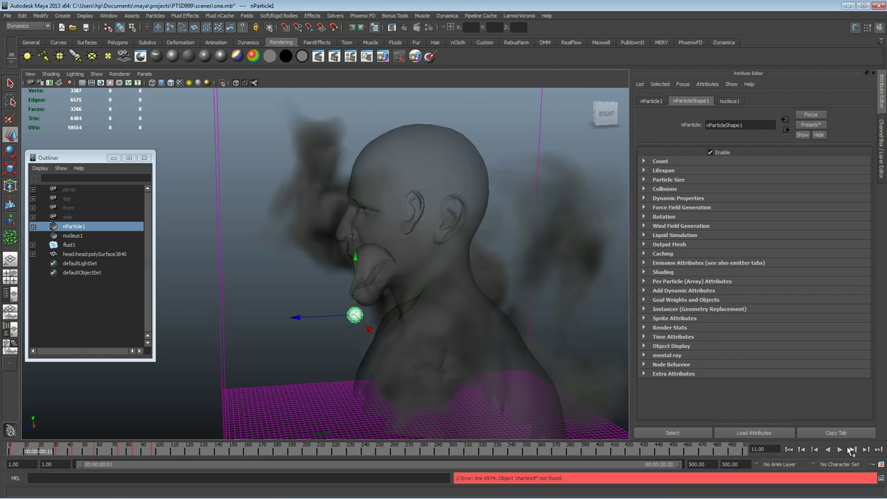
pyautogui.moveTo(338, 316); pyautogui.dragTo(413, 304)
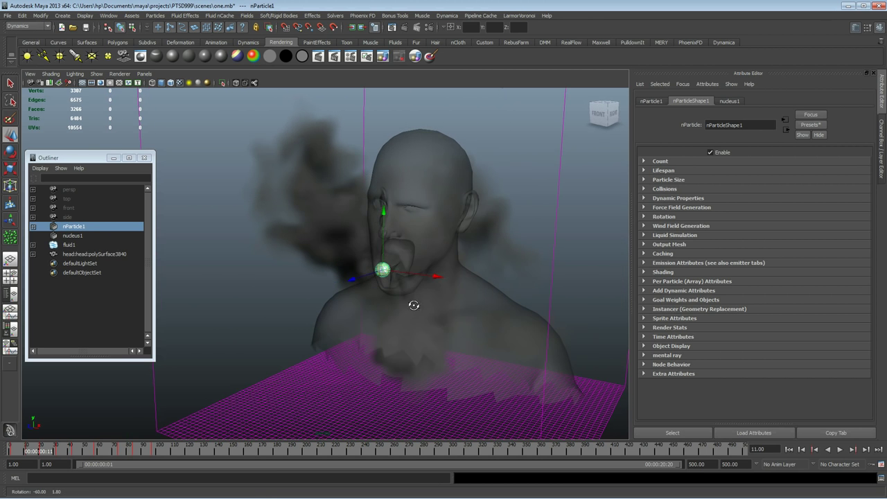
pyautogui.moveTo(383, 270); pyautogui.dragTo(390, 271)
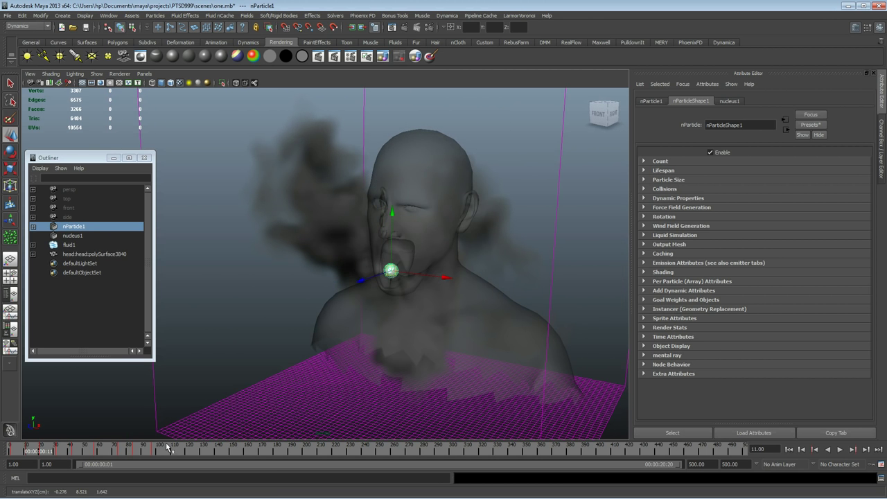
# - Go to the frame 21 key and reposition nParticle1 just below the mouth, in the throat area
pyautogui.click(854, 449)
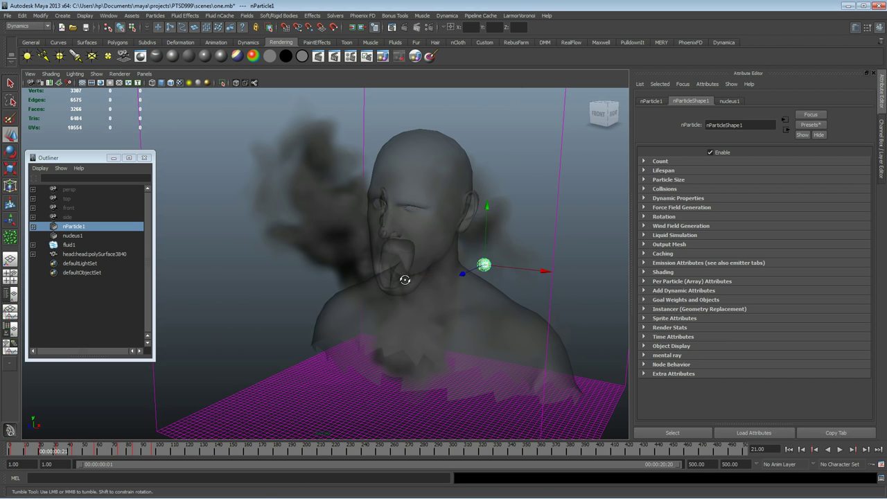
pyautogui.moveTo(568, 286); pyautogui.dragTo(390, 313)
pyautogui.keyDown('alt'); pyautogui.moveTo(294, 306); pyautogui.dragTo(465, 302); pyautogui.keyUp('alt')
pyautogui.moveTo(412, 279); pyautogui.dragTo(409, 298)
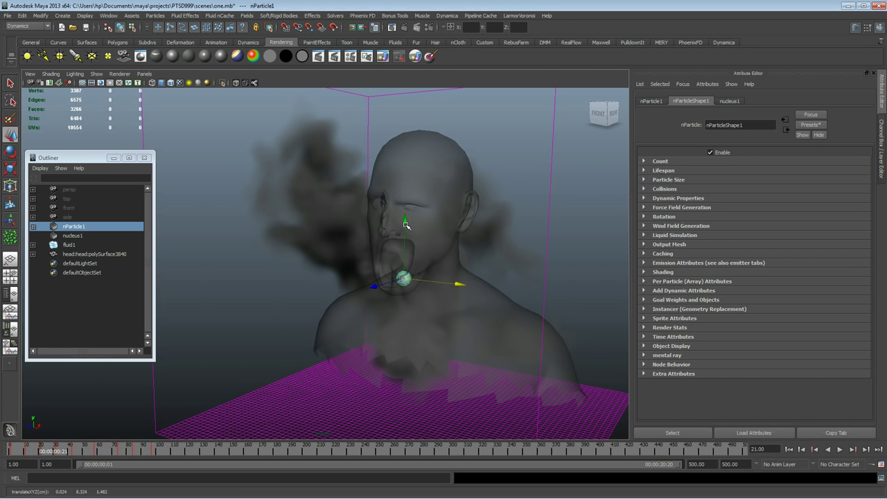
pyautogui.keyDown('alt'); pyautogui.moveTo(407, 262); pyautogui.dragTo(405, 340); pyautogui.keyUp('alt')
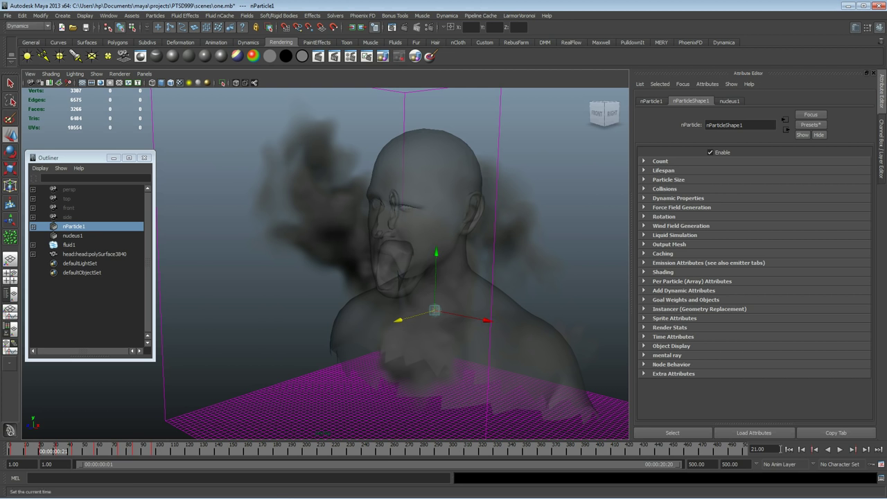
# - Go to the frame 32 key and raise nParticle1 to just above the top of the head
pyautogui.click(856, 452)
pyautogui.keyDown('alt'); pyautogui.moveTo(315, 274); pyautogui.dragTo(453, 284); pyautogui.keyUp('alt')
pyautogui.keyDown('alt'); pyautogui.moveTo(390, 283); pyautogui.dragTo(373, 216); pyautogui.keyUp('alt')
pyautogui.moveTo(376, 173); pyautogui.dragTo(380, 151)
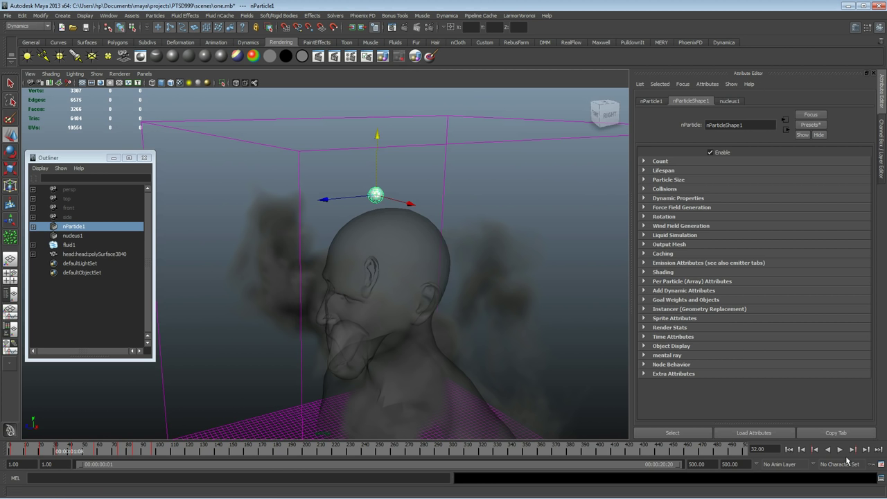
# - Go to the frame 43 key and reposition nParticle1 inside the middle of the head
pyautogui.click(854, 451)
pyautogui.moveTo(578, 424); pyautogui.dragTo(326, 365)
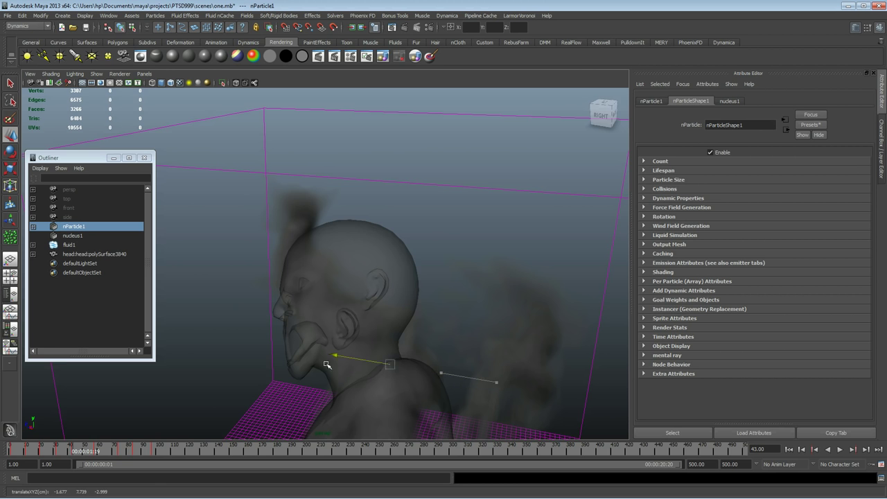
pyautogui.keyDown('alt'); pyautogui.moveTo(379, 359); pyautogui.dragTo(352, 227); pyautogui.keyUp('alt')
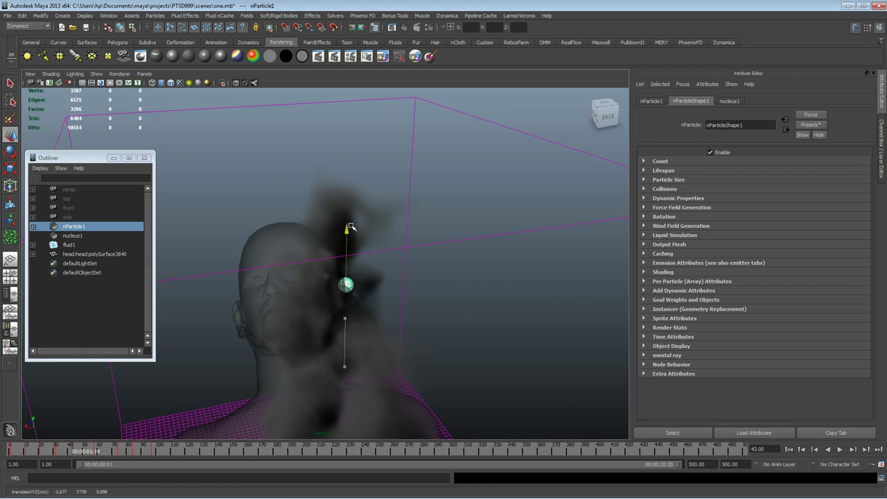
pyautogui.keyDown('alt'); pyautogui.moveTo(213, 307); pyautogui.dragTo(434, 297); pyautogui.keyUp('alt')
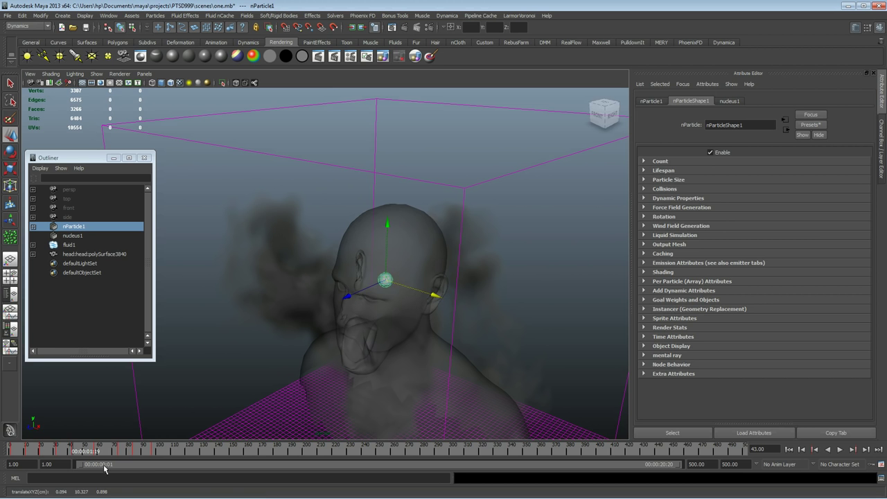
# - Reposition nParticle1 at the frame 58 key and, at the frame 74 key, place it inside the chest
pyautogui.click(854, 453)
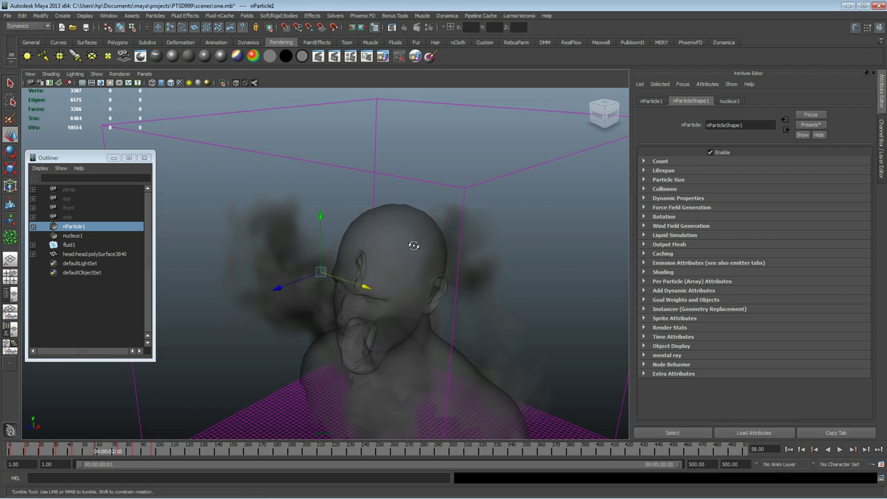
pyautogui.keyDown('alt'); pyautogui.moveTo(412, 246); pyautogui.dragTo(453, 248); pyautogui.keyUp('alt')
pyautogui.click(855, 451)
pyautogui.keyDown('alt'); pyautogui.moveTo(444, 347); pyautogui.dragTo(358, 293); pyautogui.keyUp('alt')
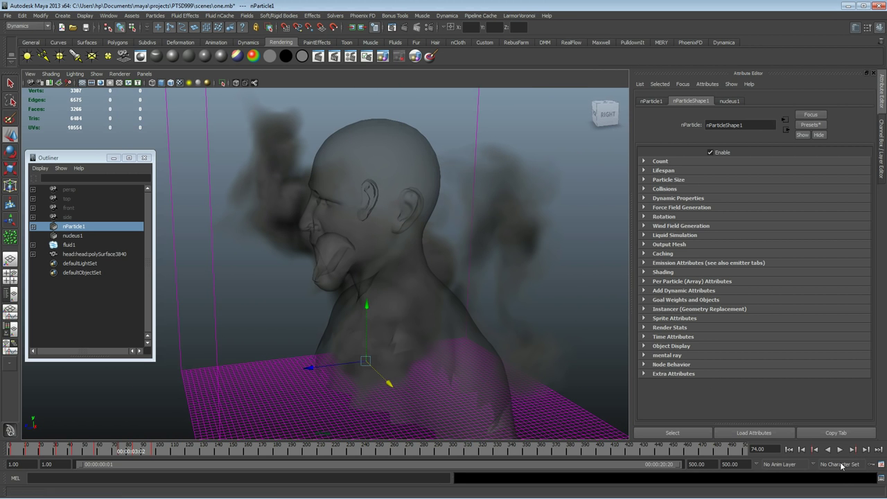
# - Go to the frame 84 key and reposition nParticle1 inside the head behind the open mouth
pyautogui.click(854, 450)
pyautogui.keyDown('alt'); pyautogui.moveTo(441, 250); pyautogui.dragTo(386, 246); pyautogui.keyUp('alt')
pyautogui.keyDown('alt'); pyautogui.moveTo(315, 258); pyautogui.dragTo(413, 264); pyautogui.keyUp('alt')
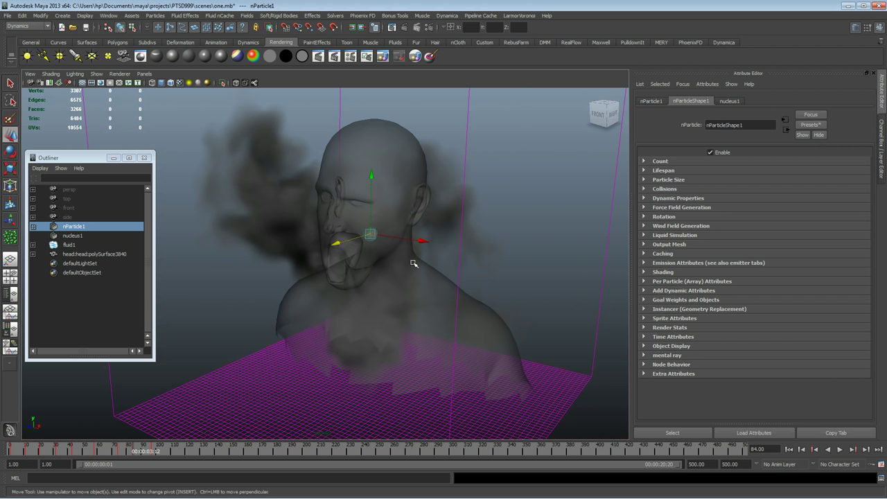
# - Go to the frame 97 key and move nParticle1 to the back of the open mouth
pyautogui.click(854, 452)
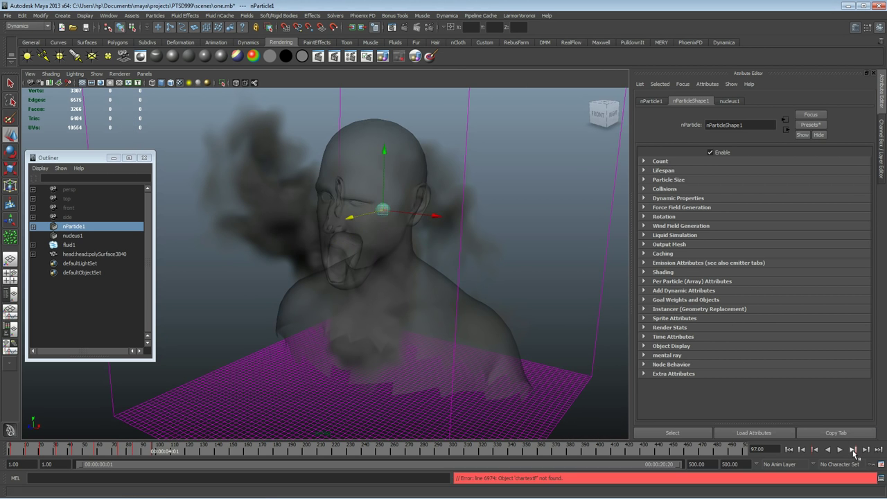
pyautogui.keyDown('alt'); pyautogui.moveTo(356, 247); pyautogui.dragTo(395, 106); pyautogui.keyUp('alt')
pyautogui.keyDown('alt'); pyautogui.moveTo(400, 151); pyautogui.dragTo(307, 181); pyautogui.keyUp('alt')
pyautogui.keyDown('alt'); pyautogui.moveTo(324, 194); pyautogui.dragTo(388, 186); pyautogui.keyUp('alt')
pyautogui.moveTo(408, 155); pyautogui.dragTo(420, 156)
pyautogui.keyDown('alt'); pyautogui.moveTo(420, 156); pyautogui.dragTo(372, 149); pyautogui.keyUp('alt')
pyautogui.moveTo(355, 95); pyautogui.dragTo(361, 156)
pyautogui.keyDown('alt'); pyautogui.moveTo(369, 188); pyautogui.dragTo(287, 253); pyautogui.keyUp('alt')
pyautogui.click(278, 254)
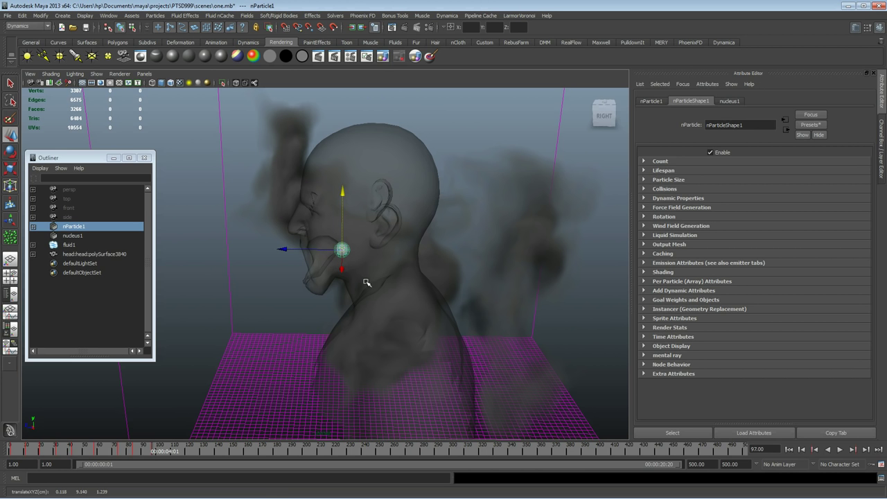
# - Place nParticle1 out in front of the head at frame 111, and lower it in front of the chest at frame 123
pyautogui.keyDown('alt'); pyautogui.moveTo(342, 316); pyautogui.dragTo(251, 259); pyautogui.keyUp('alt')
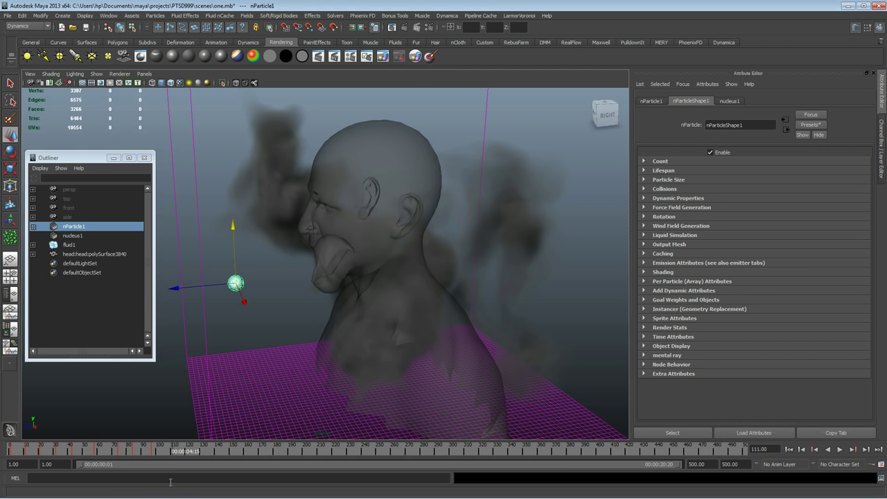
pyautogui.click(190, 452)
pyautogui.moveTo(230, 226); pyautogui.dragTo(245, 282)
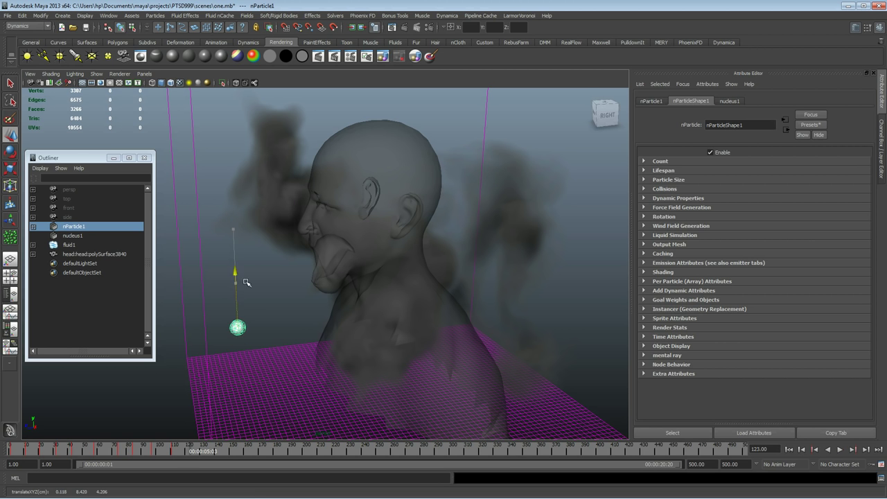
pyautogui.keyDown('alt'); pyautogui.moveTo(349, 370); pyautogui.dragTo(413, 365); pyautogui.keyUp('alt')
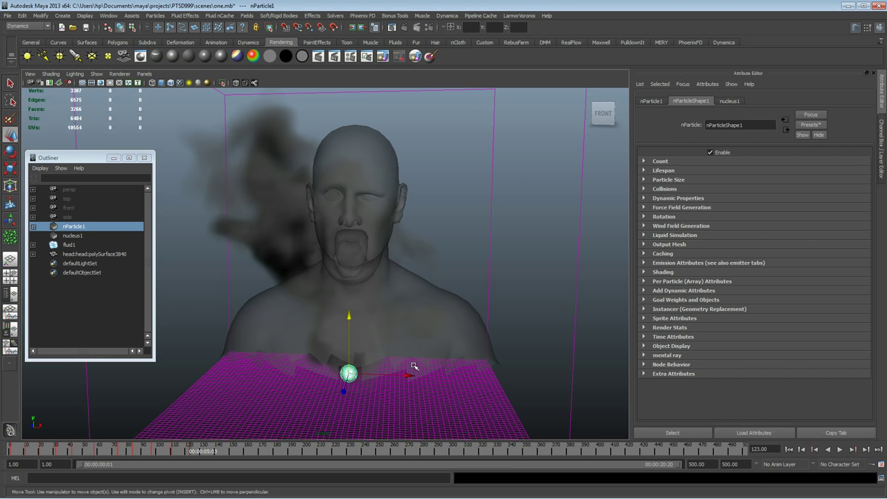
# - Rewind to frame 1 and turn evaluation of the fluid1 container back on
pyautogui.click(789, 449)
pyautogui.keyDown('alt'); pyautogui.moveTo(406, 287); pyautogui.dragTo(394, 289); pyautogui.keyUp('alt')
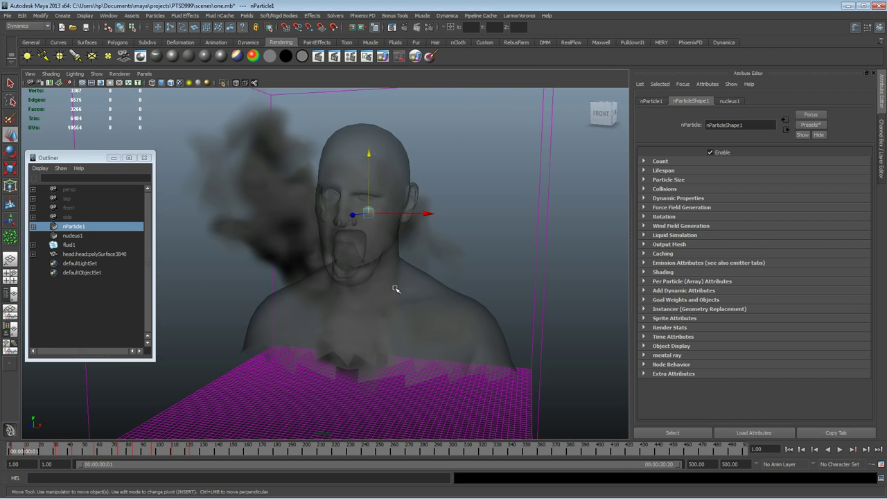
pyautogui.click(543, 209)
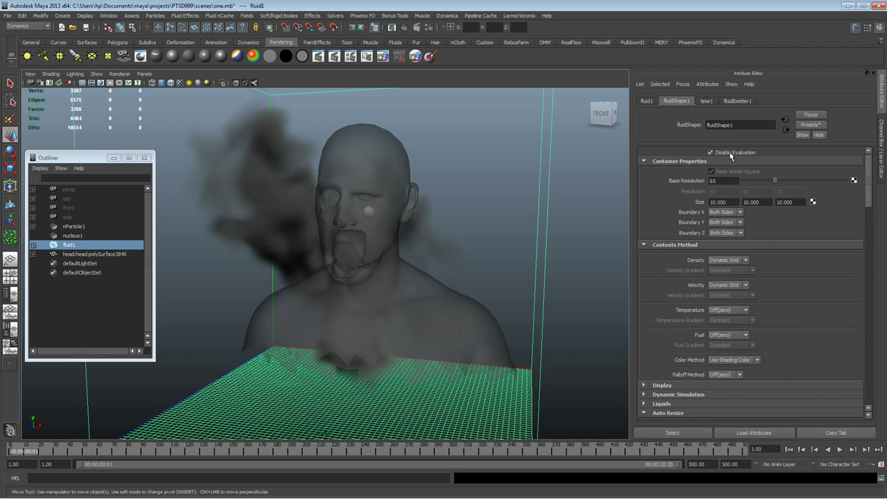
pyautogui.keyDown('alt'); pyautogui.moveTo(479, 243); pyautogui.dragTo(453, 245); pyautogui.keyUp('alt')
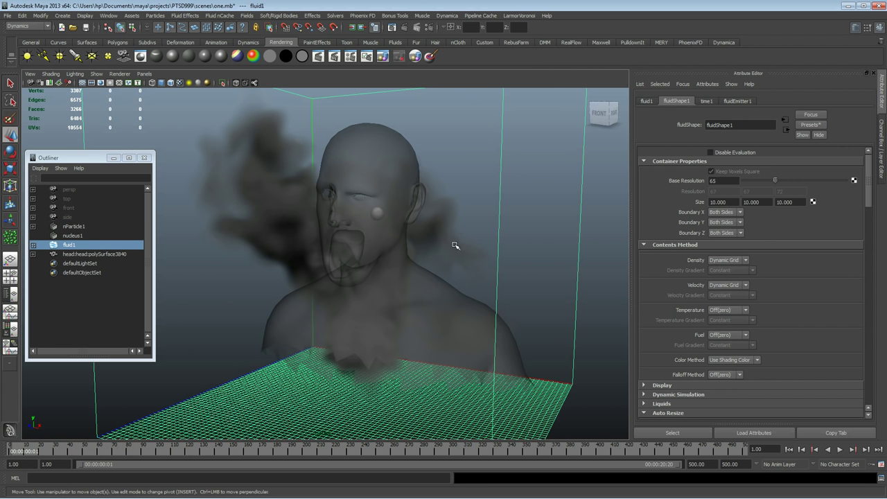
# - Make the head mesh's lambert2 material fully transparent, then deselect the head
pyautogui.click(97, 254)
pyautogui.click(871, 100)
pyautogui.click(871, 101)
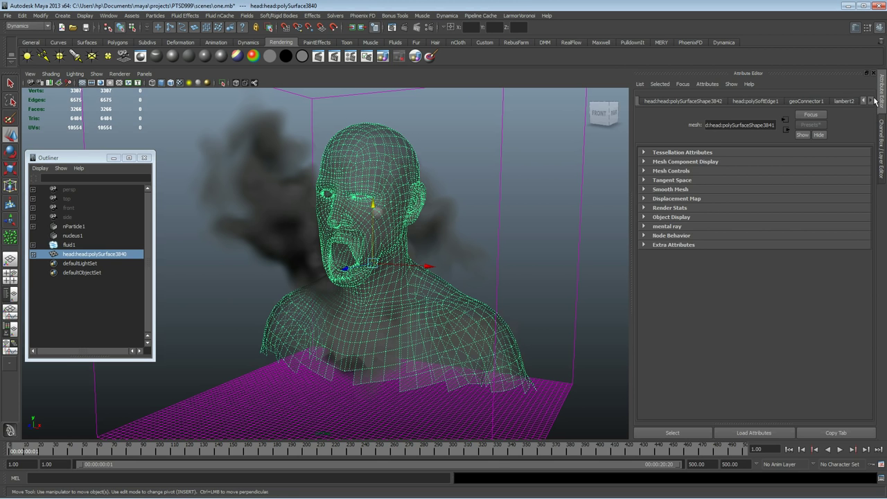
pyautogui.click(846, 101)
pyautogui.moveTo(813, 217); pyautogui.dragTo(853, 216)
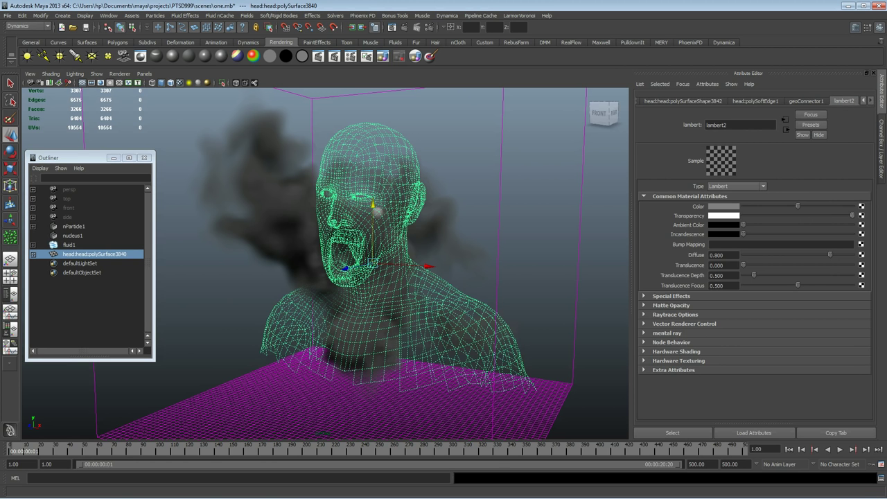
pyautogui.click(257, 320)
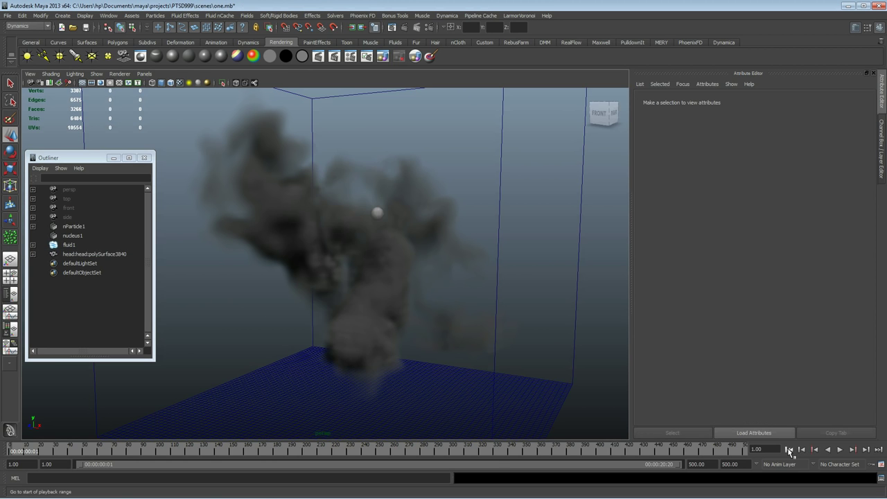
# - Play the simulation to frame 99 and examine the smoke's shape with the head invisible
pyautogui.click(840, 449)
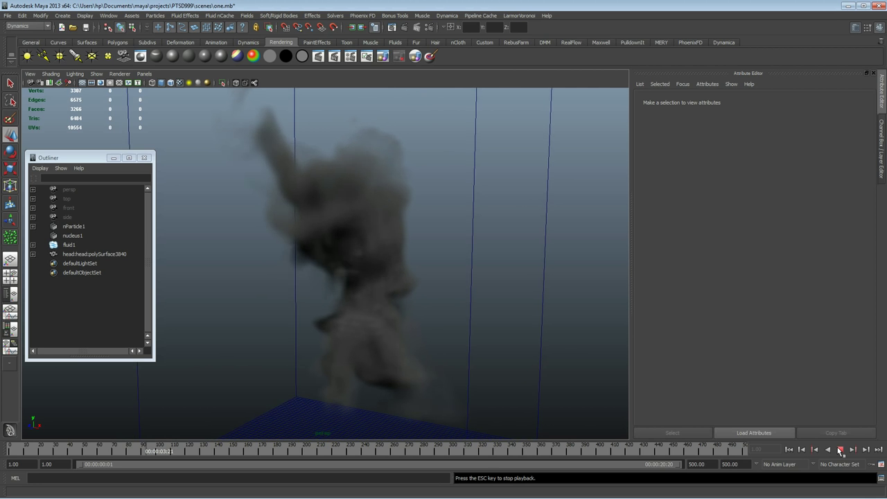
pyautogui.click(841, 451)
pyautogui.moveTo(502, 334)
pyautogui.keyDown('alt'); pyautogui.mouseDown()
pyautogui.moveTo(612, 336)
pyautogui.moveTo(489, 338)
pyautogui.mouseUp(); pyautogui.keyUp('alt')
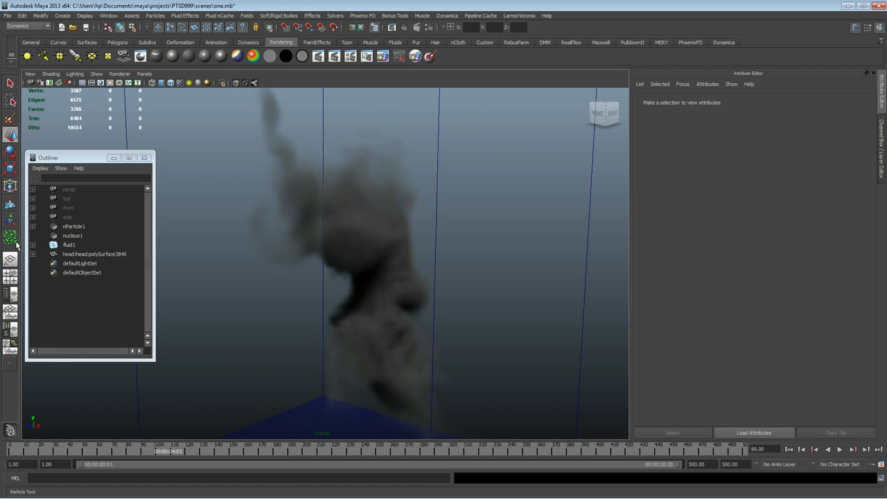
# - Select nParticle1, rewind to frame 1, and save the scene
pyautogui.click(83, 227)
pyautogui.keyDown('alt'); pyautogui.moveTo(367, 300); pyautogui.dragTo(317, 288); pyautogui.keyUp('alt')
pyautogui.moveTo(431, 345)
pyautogui.keyDown('alt'); pyautogui.mouseDown()
pyautogui.moveTo(422, 343)
pyautogui.moveTo(433, 344)
pyautogui.mouseUp(); pyautogui.keyUp('alt')
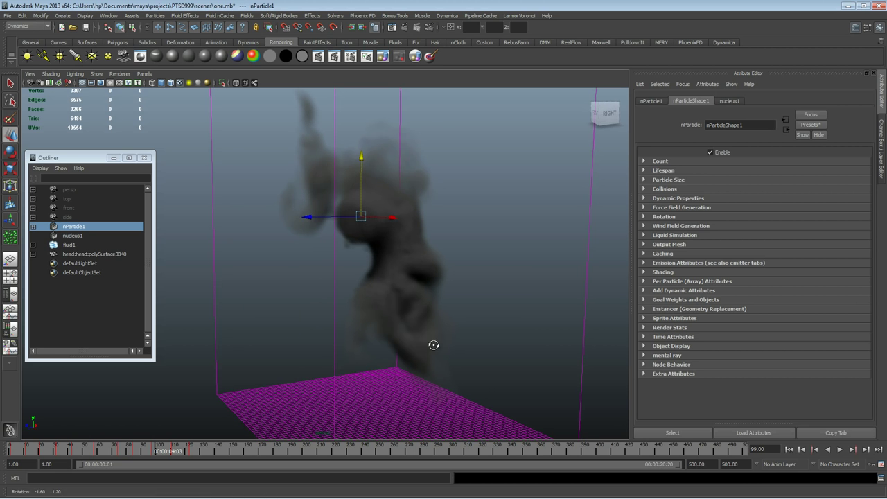
pyautogui.click(791, 451)
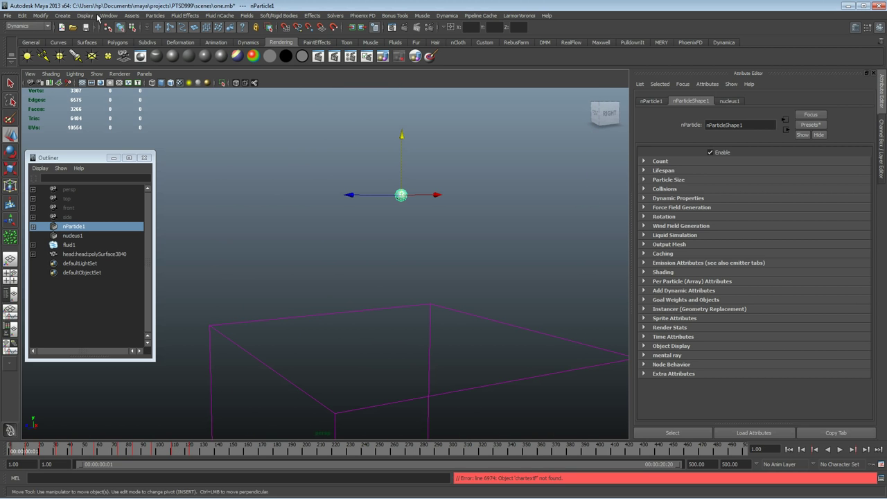
pyautogui.click(7, 15)
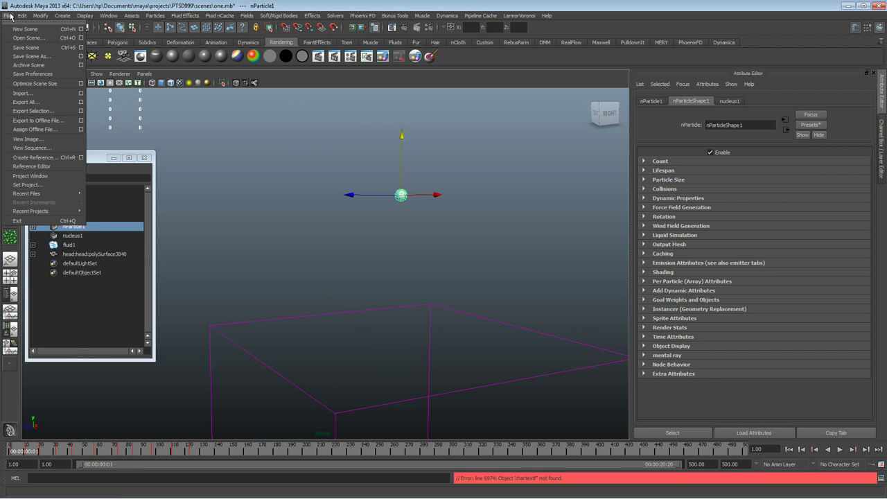
pyautogui.click(37, 48)
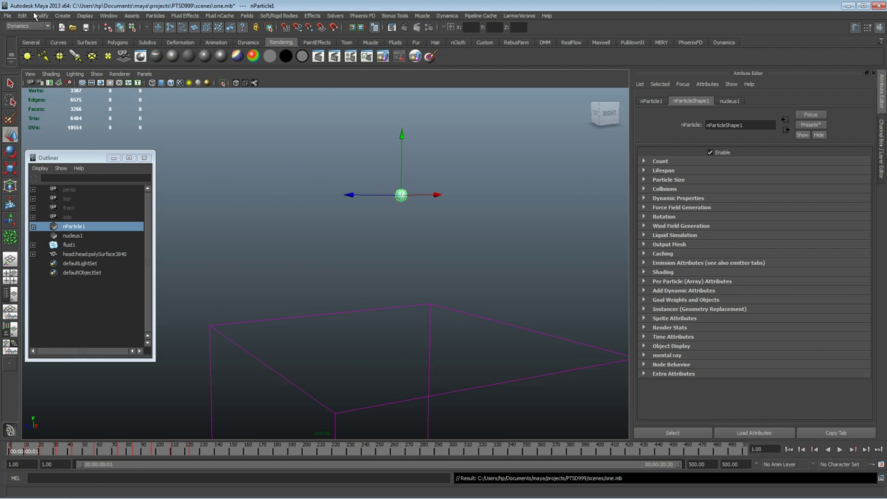
# - Stretch all of nParticle1's translate keys in time in the Graph Editor so they run from frame 1 to frame 383
pyautogui.click(108, 15)
pyautogui.moveTo(139, 46)
pyautogui.click(232, 53)
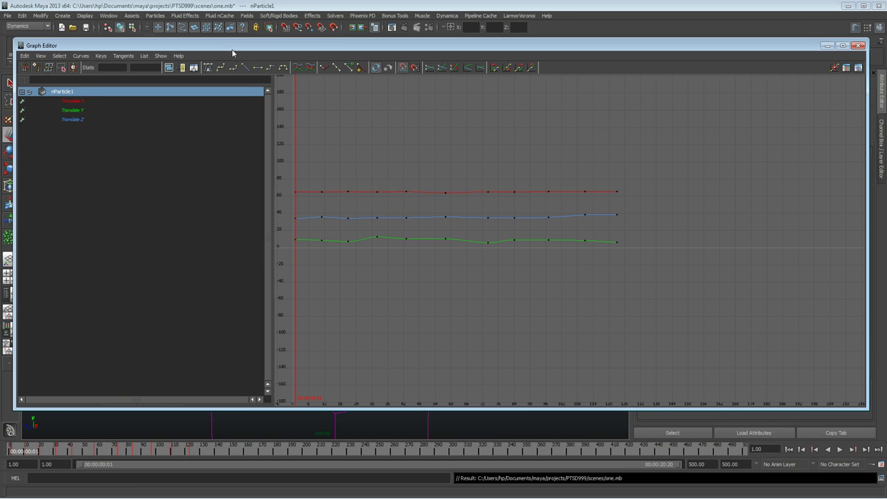
pyautogui.moveTo(673, 161); pyautogui.dragTo(277, 302)
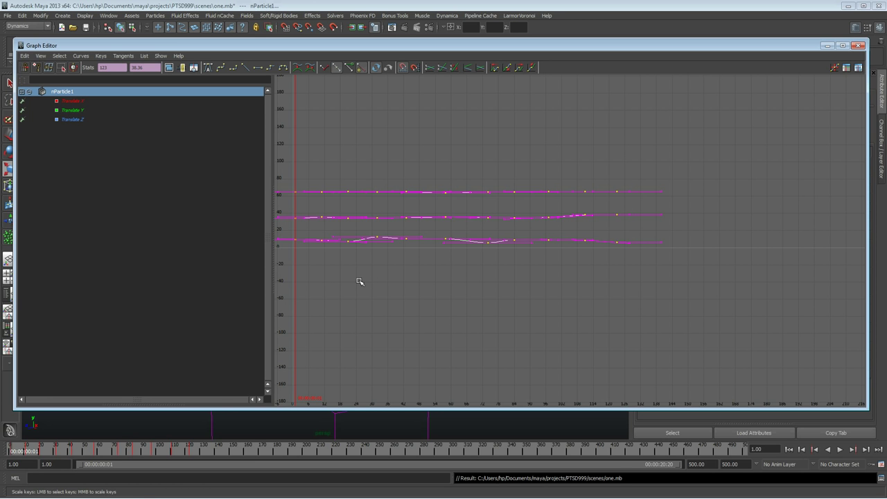
pyautogui.moveTo(361, 276); pyautogui.dragTo(409, 272, button='middle')
pyautogui.press('w')
pyautogui.moveTo(333, 309); pyautogui.dragTo(467, 311, button='middle')
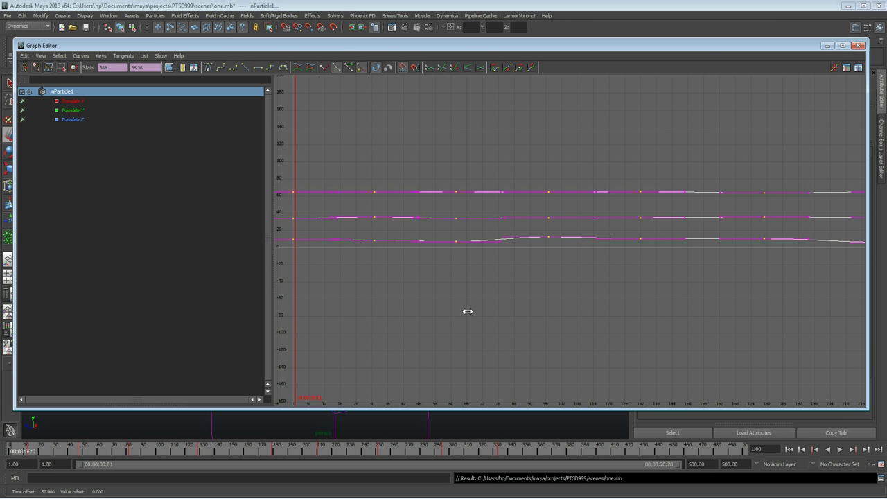
pyautogui.click(827, 46)
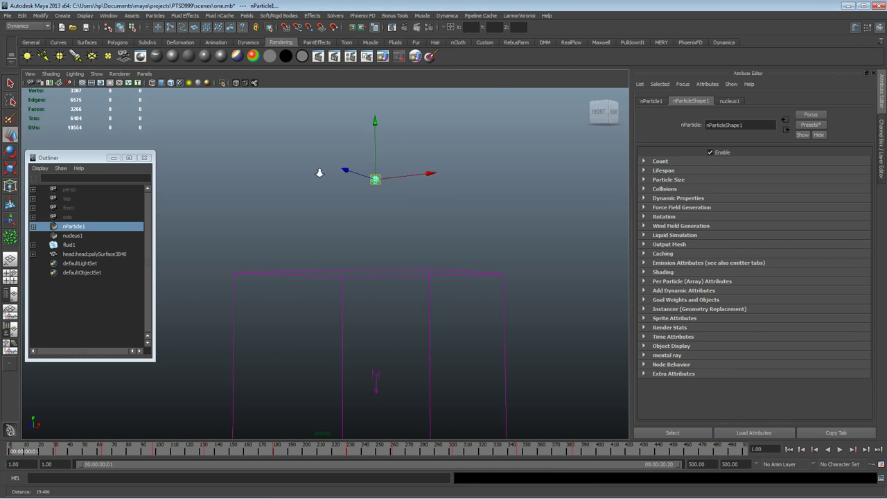
# - Play the simulation from frame 1 and examine the smoke's shape from several angles as the slowed particle moves
pyautogui.click(789, 451)
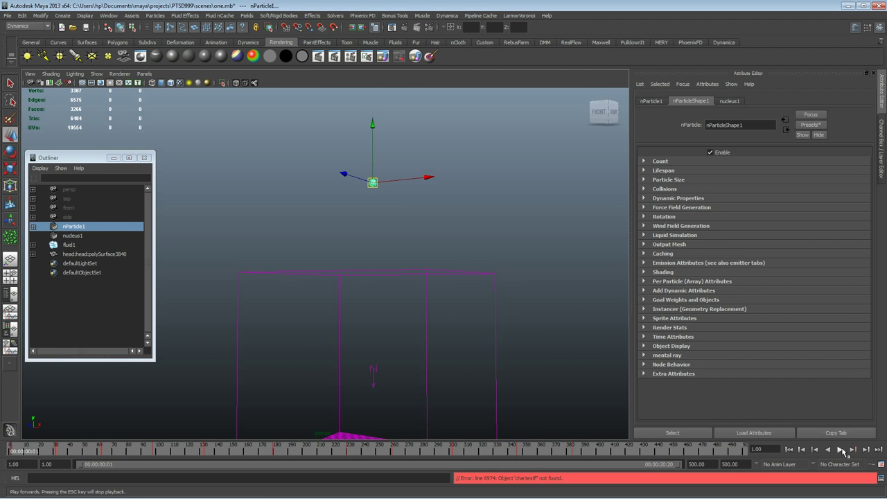
pyautogui.click(842, 450)
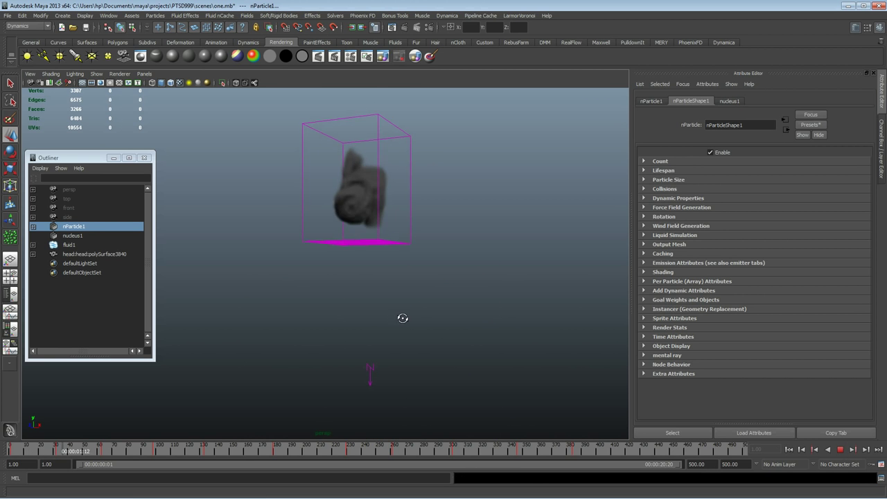
pyautogui.keyDown('alt'); pyautogui.moveTo(483, 328); pyautogui.dragTo(446, 358); pyautogui.keyUp('alt')
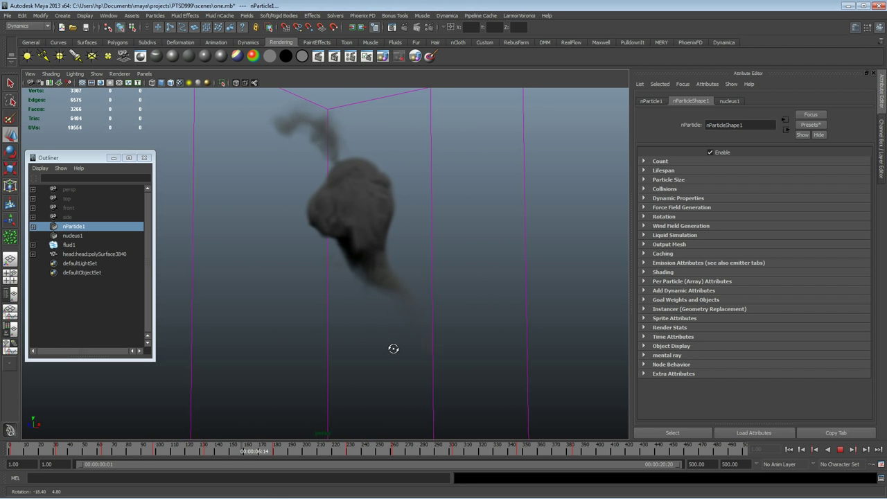
pyautogui.scroll(-5, 388, 349)
pyautogui.scroll(8, 388, 349)
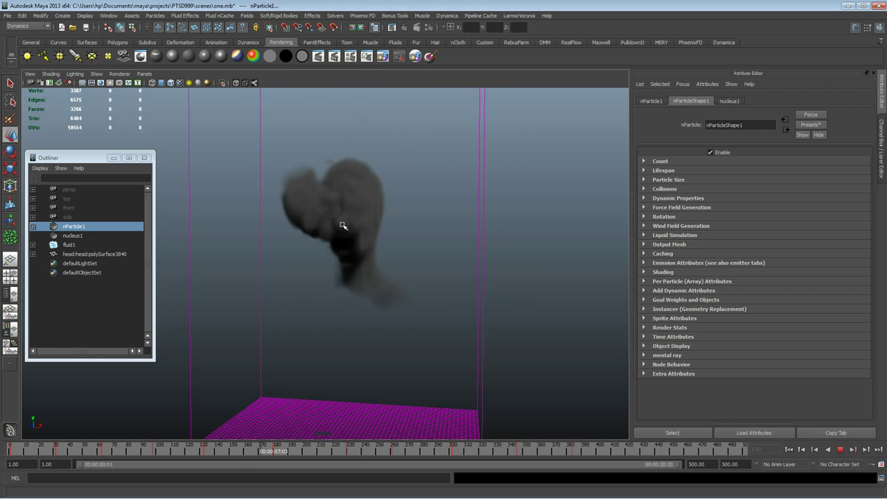
pyautogui.keyDown('alt'); pyautogui.moveTo(345, 245); pyautogui.dragTo(355, 305); pyautogui.keyUp('alt')
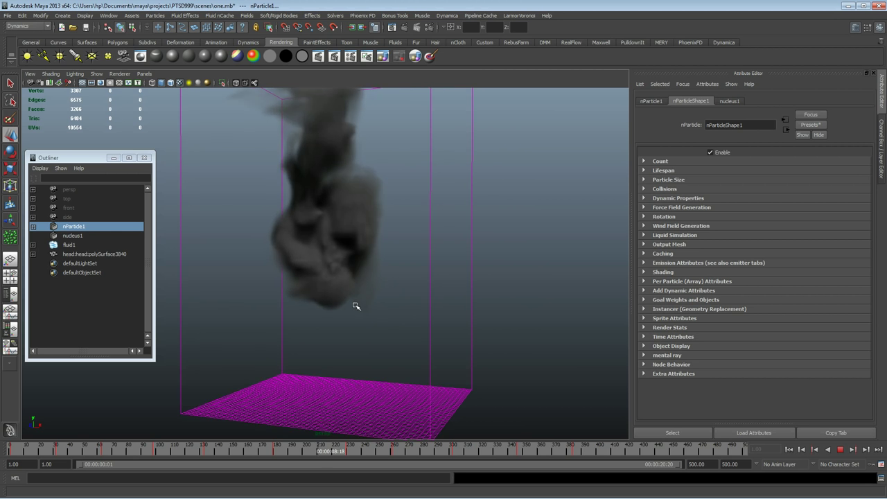
pyautogui.keyDown('alt'); pyautogui.moveTo(358, 300); pyautogui.dragTo(368, 316); pyautogui.keyUp('alt')
pyautogui.keyDown('alt'); pyautogui.moveTo(368, 316); pyautogui.dragTo(400, 323, button='right'); pyautogui.keyUp('alt')
pyautogui.keyDown('alt'); pyautogui.moveTo(400, 323); pyautogui.dragTo(336, 217); pyautogui.keyUp('alt')
pyautogui.keyDown('alt'); pyautogui.moveTo(428, 335); pyautogui.dragTo(406, 332); pyautogui.keyUp('alt')
pyautogui.scroll(-2, 409, 336)
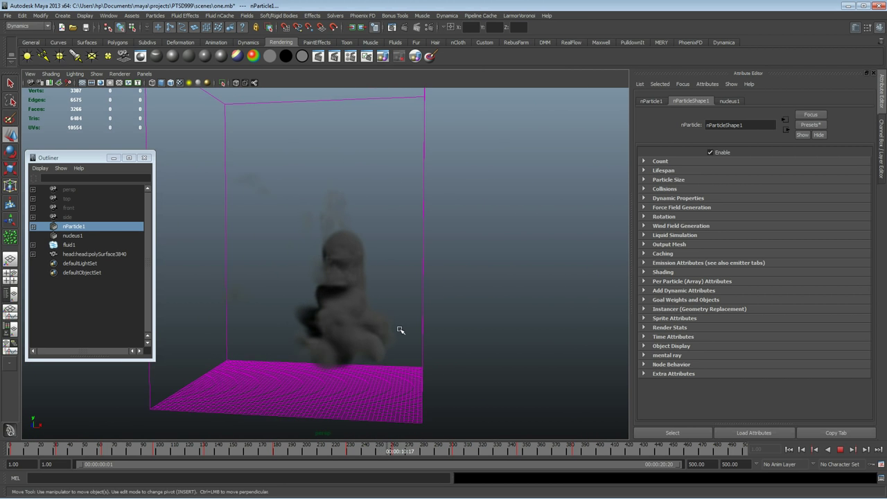
pyautogui.scroll(3, 400, 329)
pyautogui.keyDown('alt'); pyautogui.moveTo(386, 332); pyautogui.dragTo(372, 352); pyautogui.keyUp('alt')
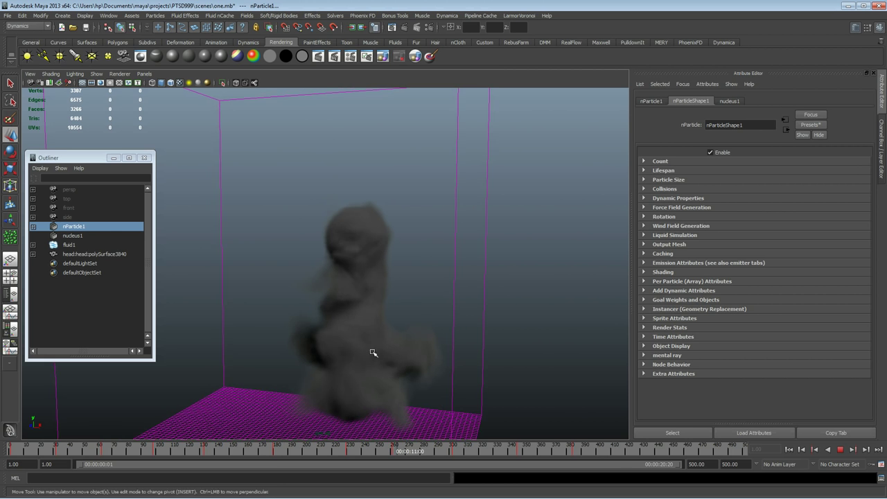
pyautogui.keyDown('alt'); pyautogui.moveTo(350, 237); pyautogui.dragTo(418, 352); pyautogui.keyUp('alt')
pyautogui.keyDown('alt'); pyautogui.moveTo(370, 316); pyautogui.dragTo(404, 305); pyautogui.keyUp('alt')
pyautogui.keyDown('alt'); pyautogui.moveTo(340, 316); pyautogui.dragTo(371, 283); pyautogui.keyUp('alt')
pyautogui.keyDown('alt'); pyautogui.moveTo(393, 177); pyautogui.dragTo(414, 187); pyautogui.keyUp('alt')
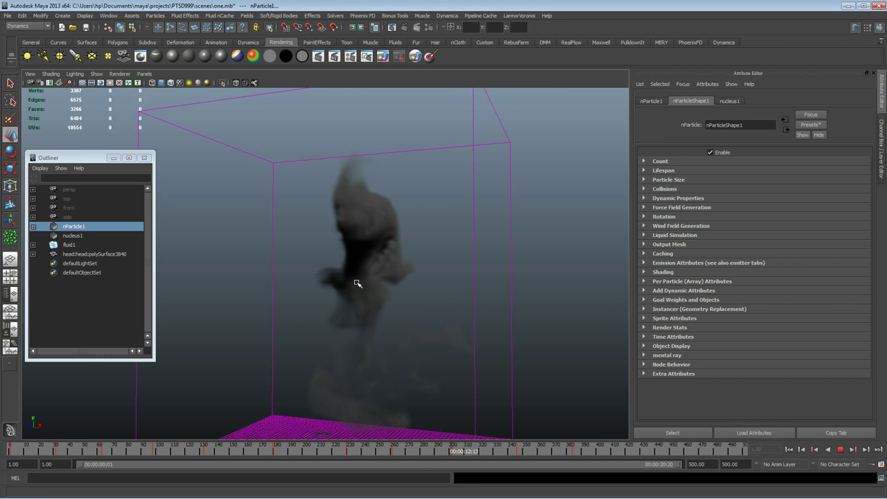
pyautogui.moveTo(417, 317)
pyautogui.keyDown('alt'); pyautogui.mouseDown()
pyautogui.moveTo(356, 320)
pyautogui.moveTo(476, 312)
pyautogui.moveTo(362, 319)
pyautogui.moveTo(510, 321)
pyautogui.moveTo(404, 321)
pyautogui.mouseUp(); pyautogui.keyUp('alt')
# - Replay the simulation from the start and stop it at frame 75 to inspect the smoke
pyautogui.click(790, 449)
pyautogui.keyDown('alt'); pyautogui.moveTo(468, 335); pyautogui.dragTo(450, 335); pyautogui.keyUp('alt')
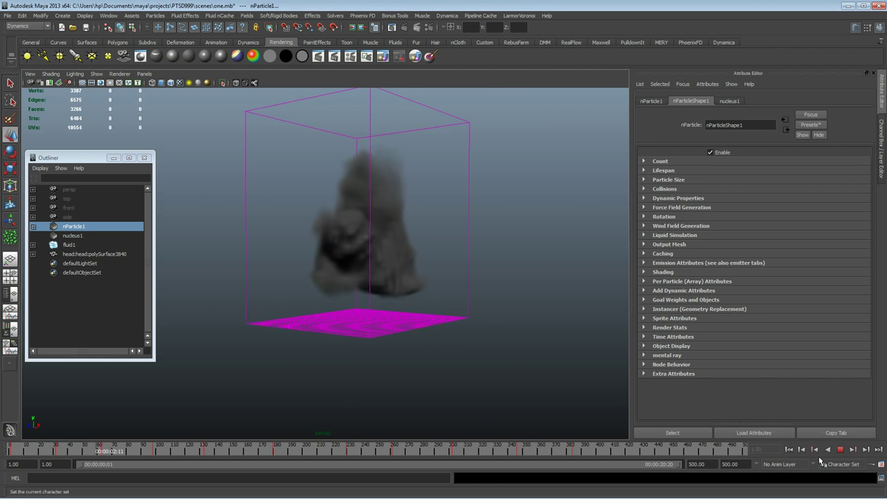
pyautogui.click(840, 450)
pyautogui.keyDown('alt'); pyautogui.moveTo(369, 329); pyautogui.dragTo(319, 322); pyautogui.keyUp('alt')
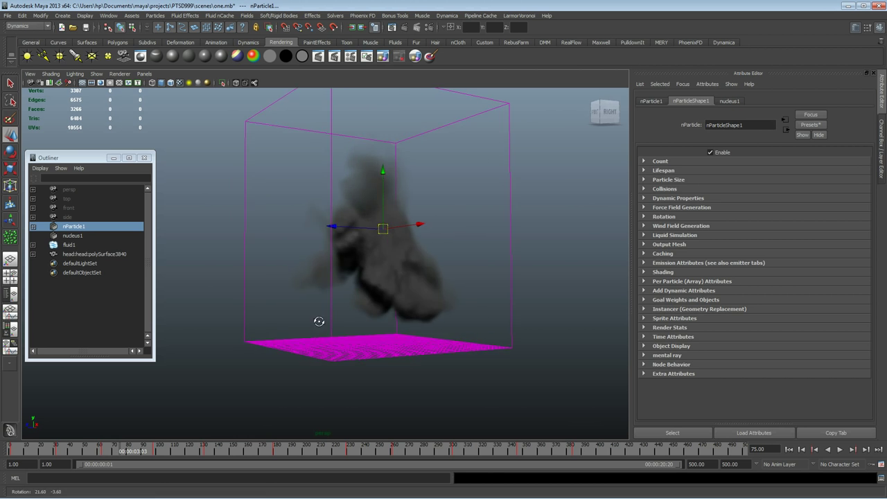
pyautogui.keyDown('alt'); pyautogui.moveTo(319, 321); pyautogui.dragTo(434, 333, button='right'); pyautogui.keyUp('alt')
# - Select the fluid container and raise its Base Resolution to 80
pyautogui.moveTo(197, 259); pyautogui.dragTo(275, 298)
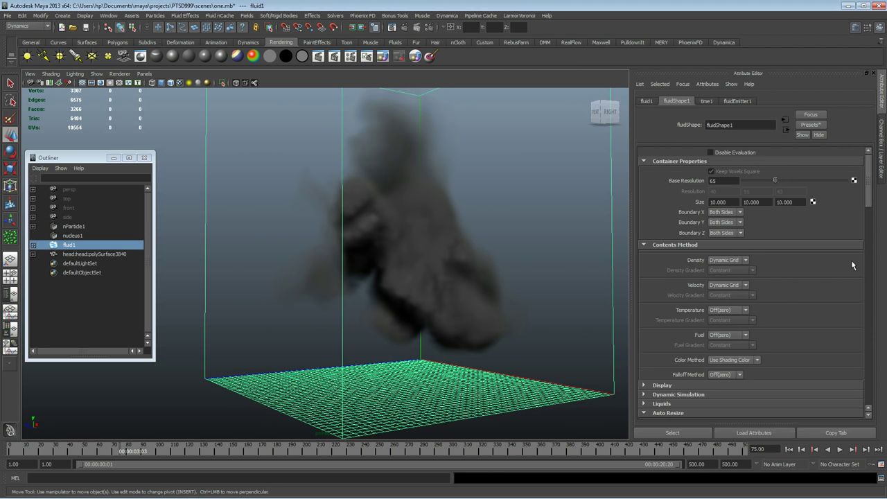
pyautogui.scroll(-6, 783, 301)
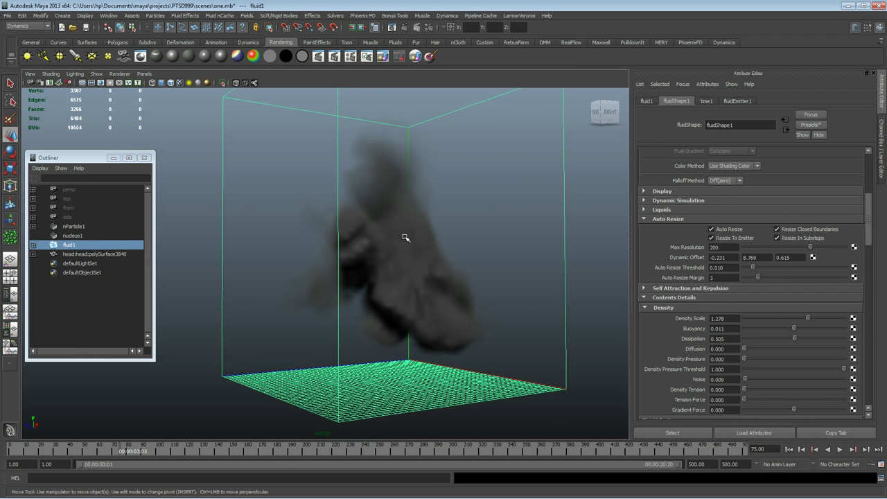
pyautogui.scroll(10, 753, 208)
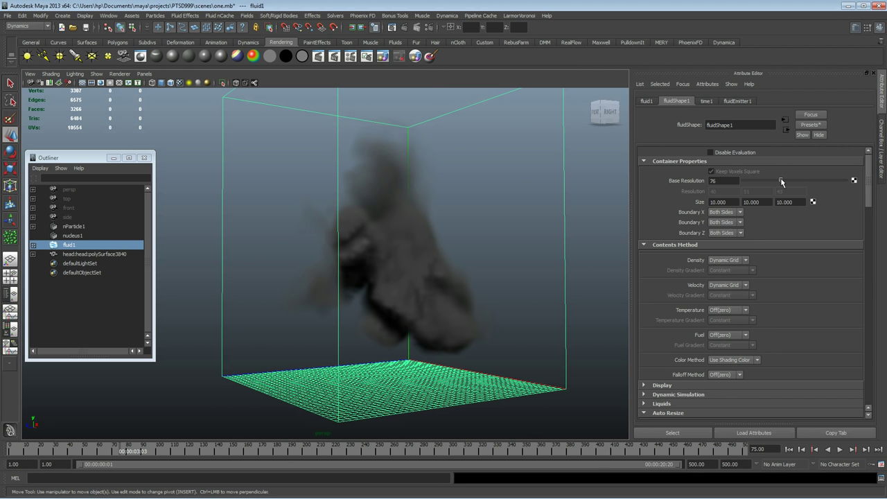
# - Examine the smoke at frame 75 from the front and side, both close up and from farther away
pyautogui.keyDown('alt'); pyautogui.moveTo(401, 260); pyautogui.dragTo(442, 262); pyautogui.keyUp('alt')
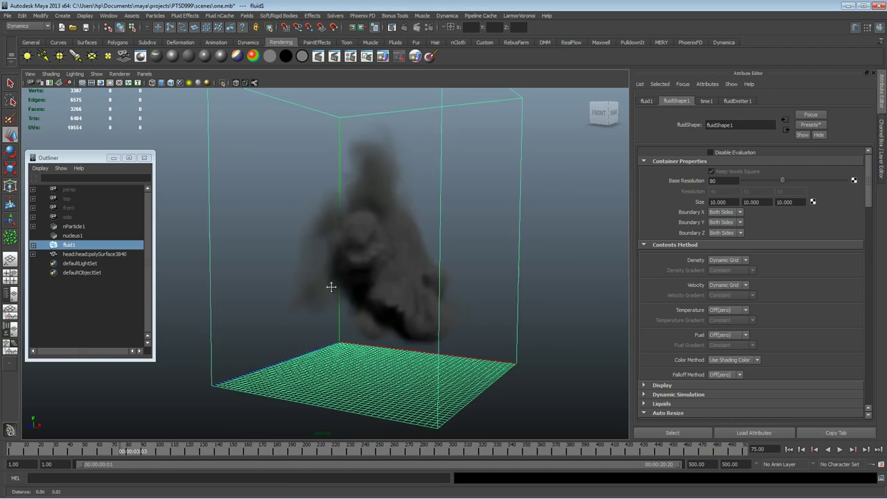
pyautogui.keyDown('alt'); pyautogui.moveTo(329, 287); pyautogui.dragTo(487, 284, button='right'); pyautogui.keyUp('alt')
pyautogui.keyDown('alt'); pyautogui.moveTo(513, 285); pyautogui.dragTo(444, 280); pyautogui.keyUp('alt')
pyautogui.keyDown('alt'); pyautogui.moveTo(416, 273); pyautogui.dragTo(309, 248, button='right'); pyautogui.keyUp('alt')
pyautogui.keyDown('alt'); pyautogui.moveTo(333, 255); pyautogui.dragTo(321, 256); pyautogui.keyUp('alt')
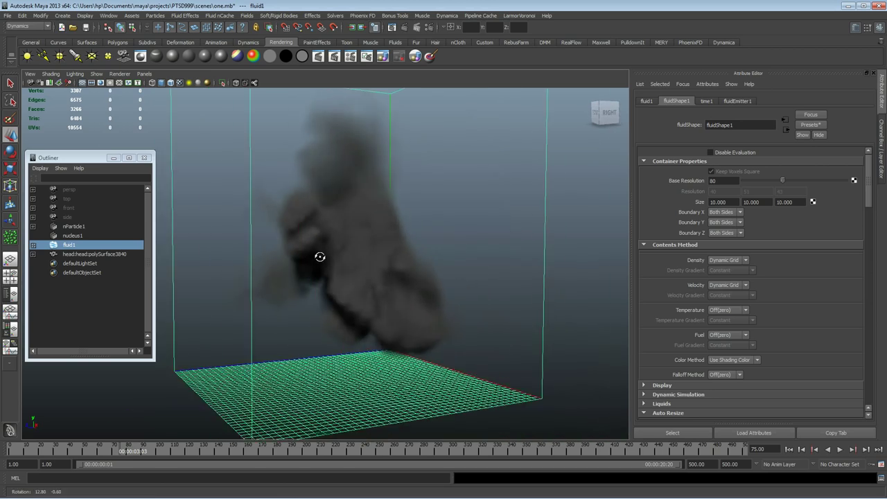
pyautogui.keyDown('alt'); pyautogui.moveTo(320, 255); pyautogui.dragTo(376, 262, button='right'); pyautogui.keyUp('alt')
pyautogui.keyDown('alt'); pyautogui.moveTo(377, 261); pyautogui.dragTo(416, 274, button='middle'); pyautogui.keyUp('alt')
pyautogui.keyDown('alt'); pyautogui.moveTo(415, 273); pyautogui.dragTo(393, 270); pyautogui.keyUp('alt')
pyautogui.keyDown('alt'); pyautogui.moveTo(221, 264); pyautogui.dragTo(253, 273); pyautogui.keyUp('alt')
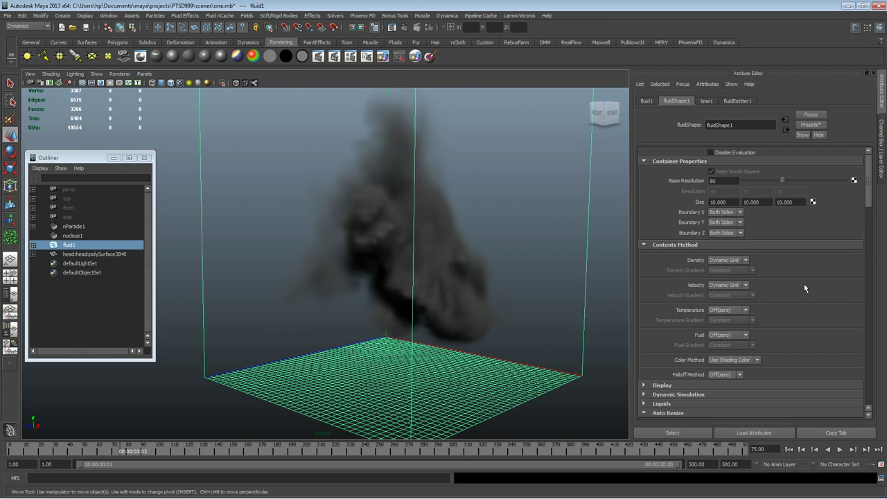
# - Switch fluid1's Temperature and Fuel methods to Dynamic Grid, set the Temperature Scale to 1.935, and expand the Fuel settings
pyautogui.scroll(-2, 805, 289)
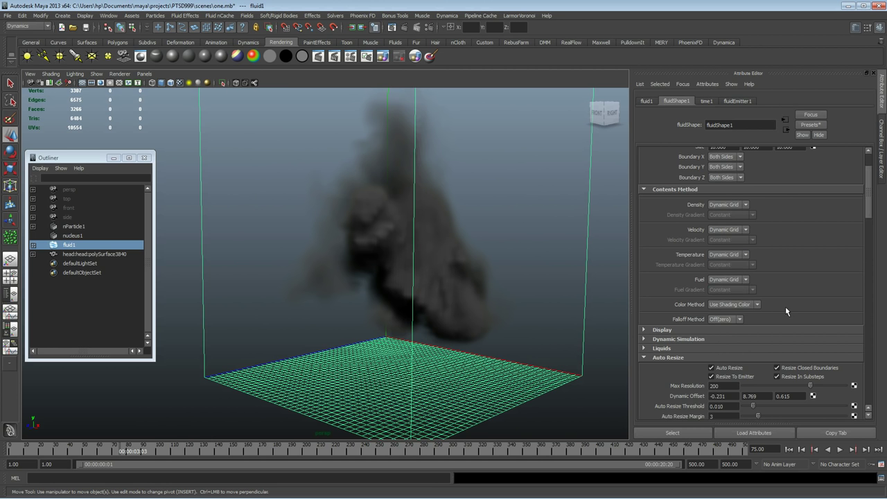
pyautogui.scroll(-9, 785, 306)
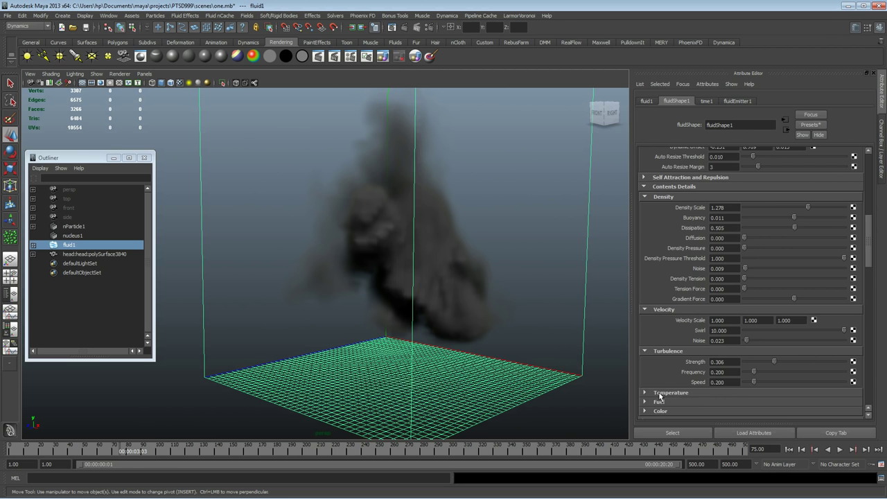
pyautogui.click(669, 393)
pyautogui.scroll(-4, 721, 395)
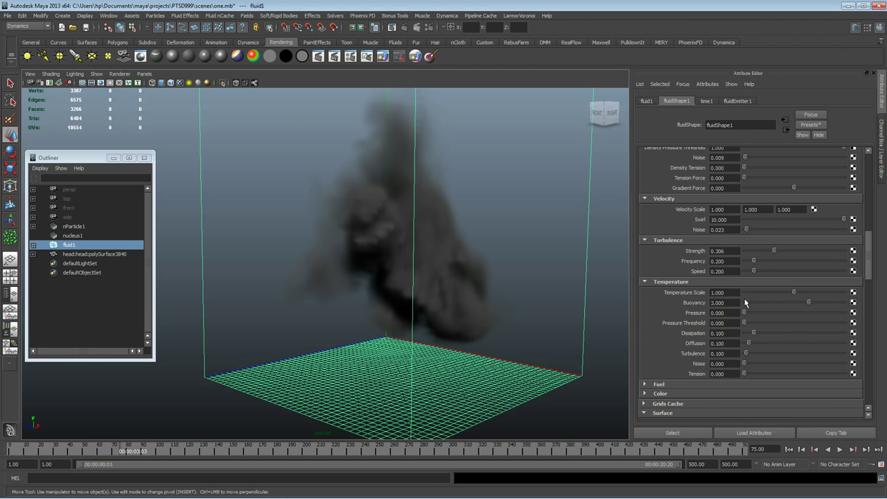
pyautogui.moveTo(798, 289); pyautogui.dragTo(840, 292)
pyautogui.click(674, 383)
pyautogui.scroll(-2, 695, 363)
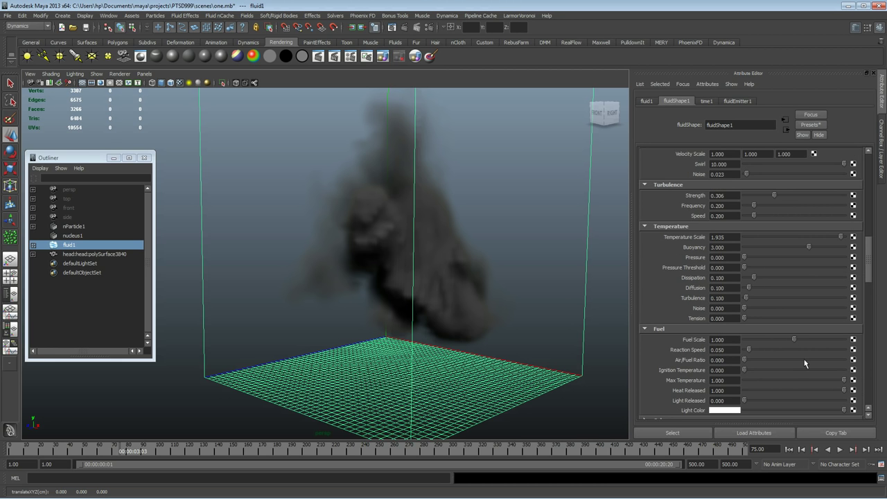
# - Replay the simulation to frame 87 and inspect the fluid around the face up close
pyautogui.click(825, 457)
pyautogui.click(840, 450)
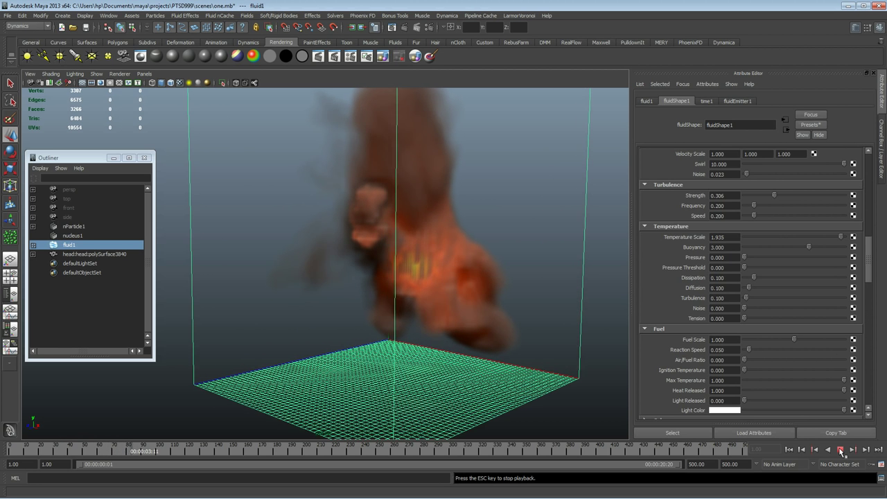
pyautogui.click(840, 451)
pyautogui.keyDown('alt'); pyautogui.moveTo(396, 238); pyautogui.dragTo(358, 325); pyautogui.keyUp('alt')
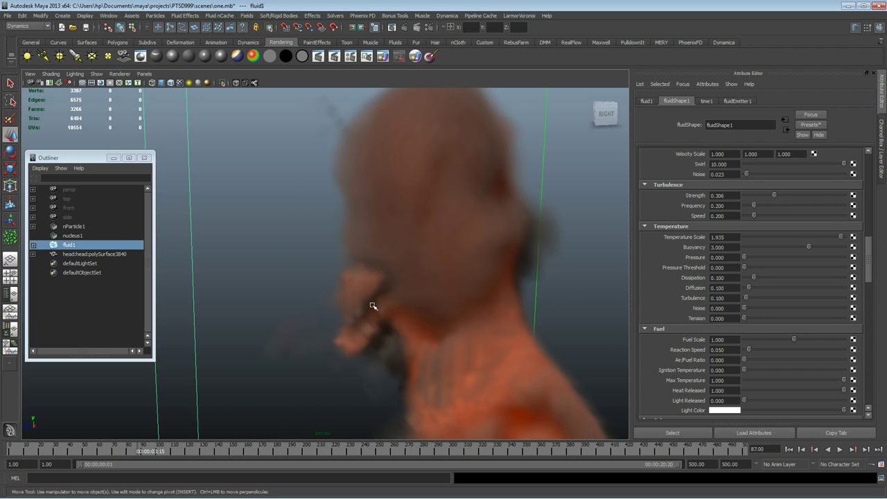
# - Rewind to frame 1, select the head mesh, and make its lambert2 material semi-transparent
pyautogui.click(792, 450)
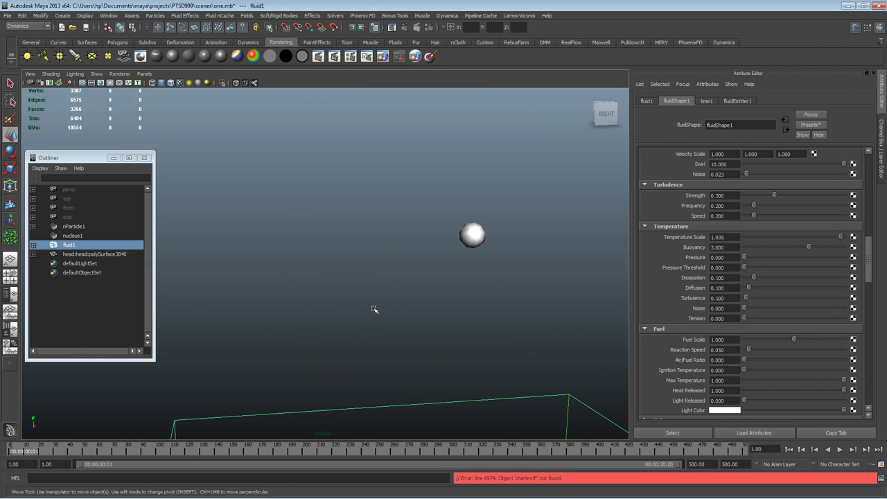
pyautogui.click(447, 317)
pyautogui.keyDown('alt'); pyautogui.moveTo(448, 317); pyautogui.dragTo(326, 309); pyautogui.keyUp('alt')
pyautogui.keyDown('alt'); pyautogui.moveTo(326, 309); pyautogui.dragTo(413, 307, button='middle'); pyautogui.keyUp('alt')
pyautogui.keyDown('alt'); pyautogui.moveTo(451, 312); pyautogui.dragTo(502, 314, button='right'); pyautogui.keyUp('alt')
pyautogui.keyDown('alt'); pyautogui.moveTo(502, 314); pyautogui.dragTo(346, 328); pyautogui.keyUp('alt')
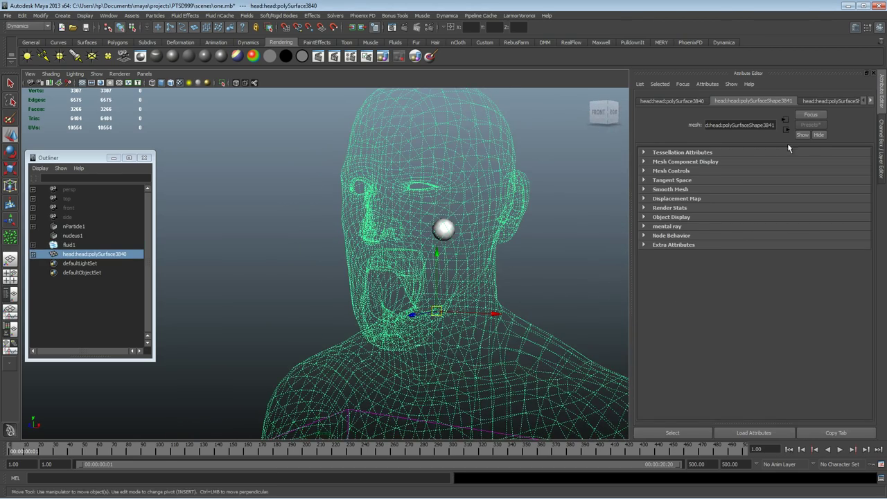
pyautogui.click(872, 101)
pyautogui.click(871, 101)
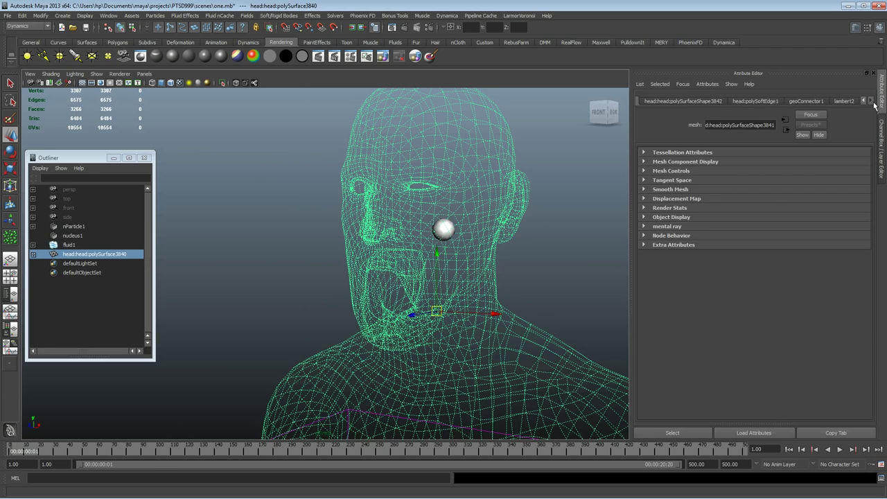
pyautogui.click(845, 101)
pyautogui.moveTo(817, 215); pyautogui.dragTo(774, 216)
# - Select the ring of faces lining the inside of the head's open mouth and delete them
pyautogui.keyDown('alt'); pyautogui.moveTo(409, 249); pyautogui.dragTo(479, 253); pyautogui.keyUp('alt')
pyautogui.keyDown('alt'); pyautogui.moveTo(479, 254); pyautogui.dragTo(620, 275, button='right'); pyautogui.keyUp('alt')
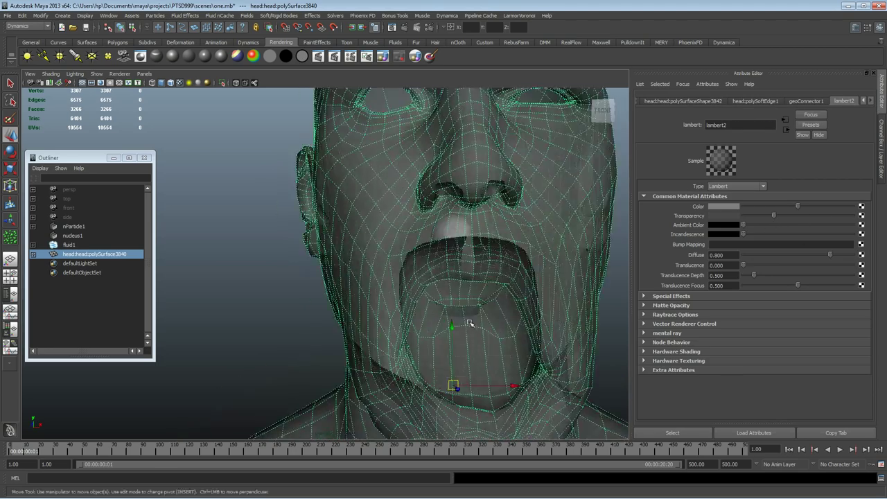
pyautogui.keyDown('alt'); pyautogui.moveTo(469, 323); pyautogui.dragTo(352, 233, button='middle'); pyautogui.keyUp('alt')
pyautogui.keyDown('alt'); pyautogui.moveTo(352, 233); pyautogui.dragTo(350, 305, button='right'); pyautogui.keyUp('alt')
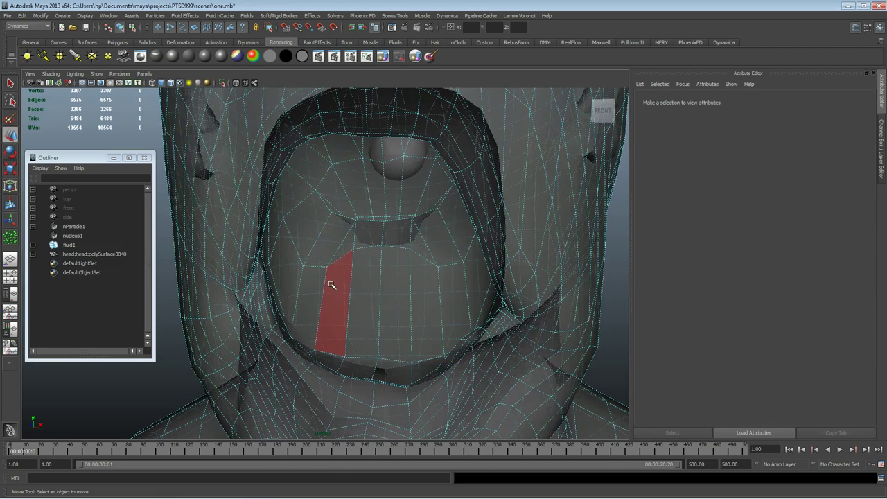
pyautogui.click(331, 285)
pyautogui.keyDown('shift'); pyautogui.click(369, 268); pyautogui.keyUp('shift')
pyautogui.keyDown('shift'); pyautogui.click(398, 270); pyautogui.keyUp('shift')
pyautogui.keyDown('shift'); pyautogui.click(426, 273); pyautogui.keyUp('shift')
pyautogui.keyDown('shift'); pyautogui.click(452, 275); pyautogui.keyUp('shift')
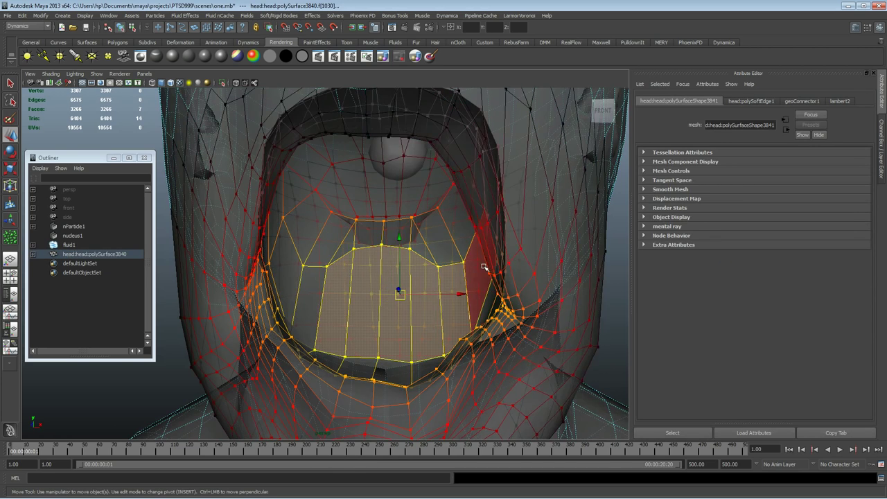
pyautogui.keyDown('shift'); pyautogui.click(484, 267); pyautogui.keyUp('shift')
pyautogui.keyDown('alt'); pyautogui.moveTo(481, 253); pyautogui.dragTo(490, 223); pyautogui.keyUp('alt')
pyautogui.keyDown('shift'); pyautogui.click(436, 276); pyautogui.keyUp('shift')
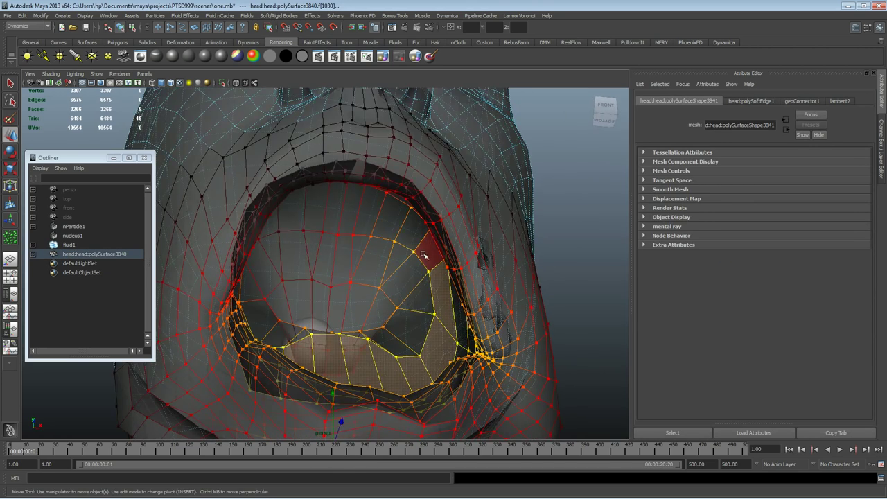
pyautogui.keyDown('shift'); pyautogui.click(423, 255); pyautogui.keyUp('shift')
pyautogui.keyDown('shift'); pyautogui.click(410, 235); pyautogui.keyUp('shift')
pyautogui.keyDown('shift'); pyautogui.click(390, 223); pyautogui.keyUp('shift')
pyautogui.keyDown('shift'); pyautogui.click(369, 215); pyautogui.keyUp('shift')
pyautogui.keyDown('shift'); pyautogui.click(352, 210); pyautogui.keyUp('shift')
pyautogui.keyDown('shift'); pyautogui.click(335, 210); pyautogui.keyUp('shift')
pyautogui.keyDown('shift'); pyautogui.click(318, 208); pyautogui.keyUp('shift')
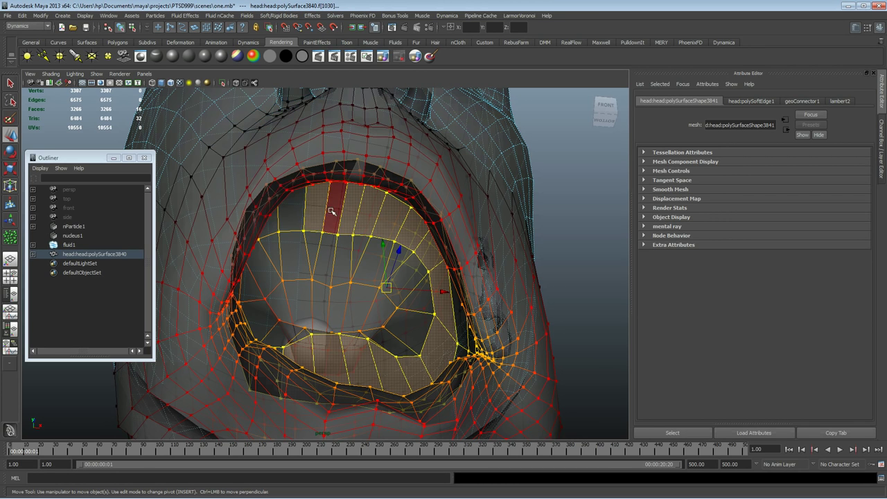
pyautogui.keyDown('shift'); pyautogui.click(315, 211); pyautogui.keyUp('shift')
pyautogui.keyDown('shift'); pyautogui.click(291, 216); pyautogui.keyUp('shift')
pyautogui.keyDown('alt'); pyautogui.moveTo(330, 266); pyautogui.dragTo(284, 285); pyautogui.keyUp('alt')
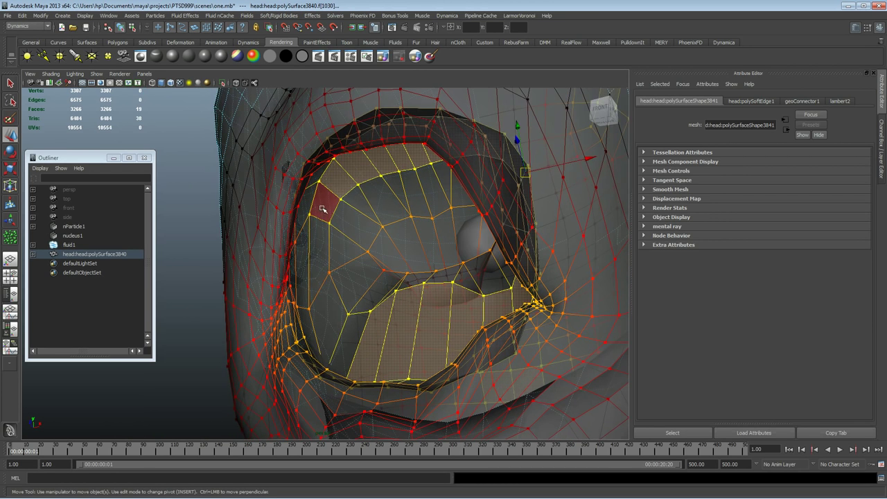
pyautogui.press('Delete')
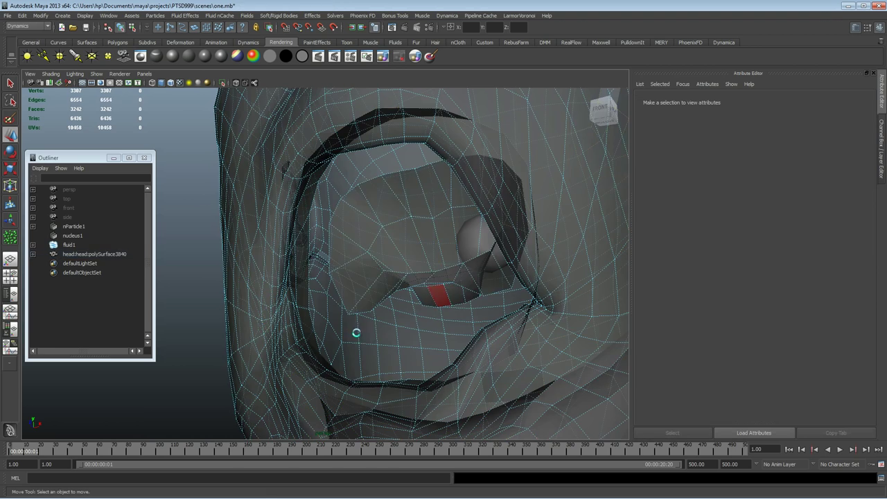
# - Select the detached leftover faces inside the head's mouth cavity and delete them
pyautogui.doubleClick(426, 269)
pyautogui.press('Delete')
pyautogui.keyDown('alt'); pyautogui.moveTo(380, 287); pyautogui.dragTo(390, 251); pyautogui.keyUp('alt')
# - Select the head mesh again, make its lambert2 material fully transparent, and deselect the head
pyautogui.click(508, 224)
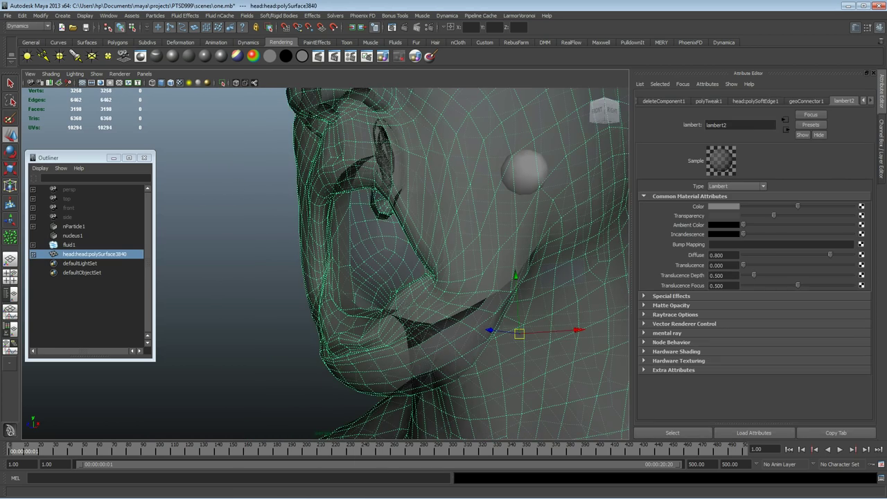
pyautogui.moveTo(774, 215); pyautogui.dragTo(857, 215)
pyautogui.click(213, 211)
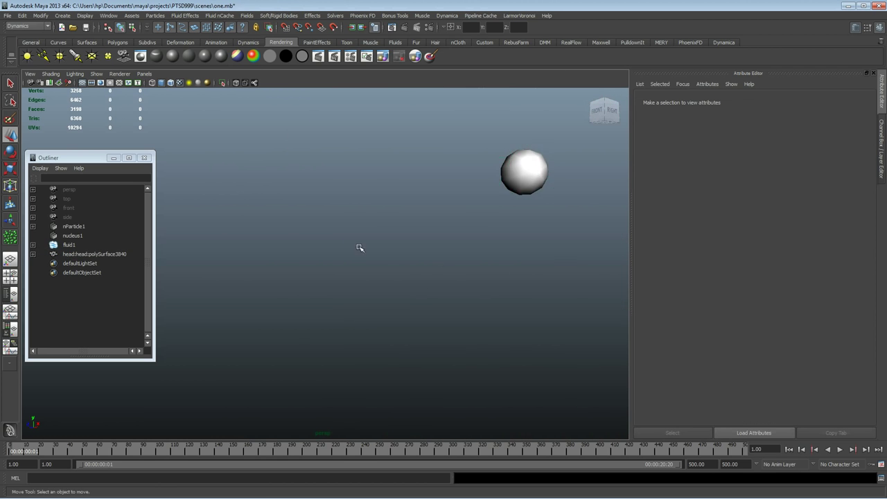
pyautogui.scroll(-6, 406, 300)
pyautogui.keyDown('alt'); pyautogui.moveTo(407, 301); pyautogui.dragTo(326, 291); pyautogui.keyUp('alt')
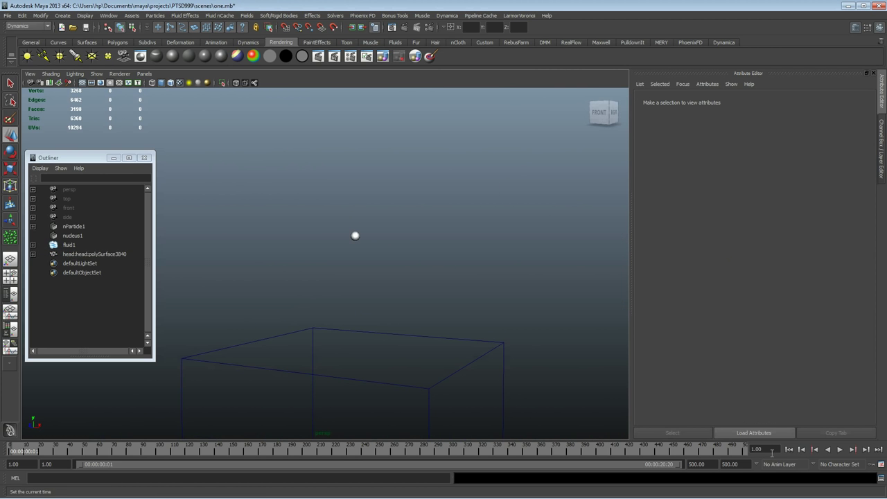
# - Play the simulation from frame 1, stop it at frame 150, and inspect the face in the smoke from several angles
pyautogui.click(839, 449)
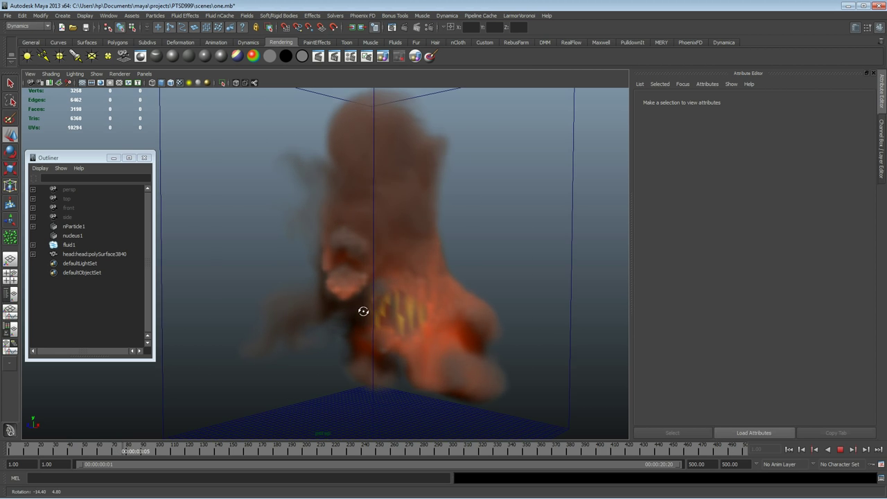
pyautogui.keyDown('alt'); pyautogui.moveTo(401, 313); pyautogui.dragTo(372, 305); pyautogui.keyUp('alt')
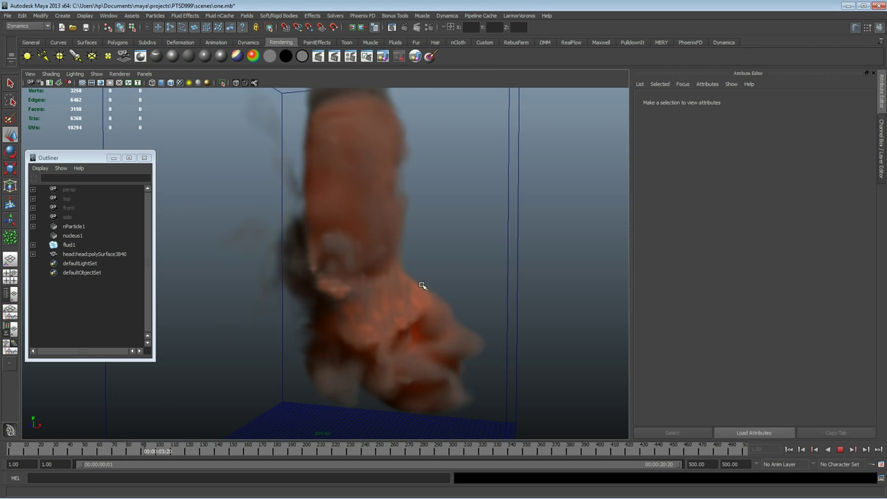
pyautogui.keyDown('alt'); pyautogui.moveTo(423, 286); pyautogui.dragTo(395, 319); pyautogui.keyUp('alt')
pyautogui.scroll(2, 366, 303)
pyautogui.scroll(4, 416, 308)
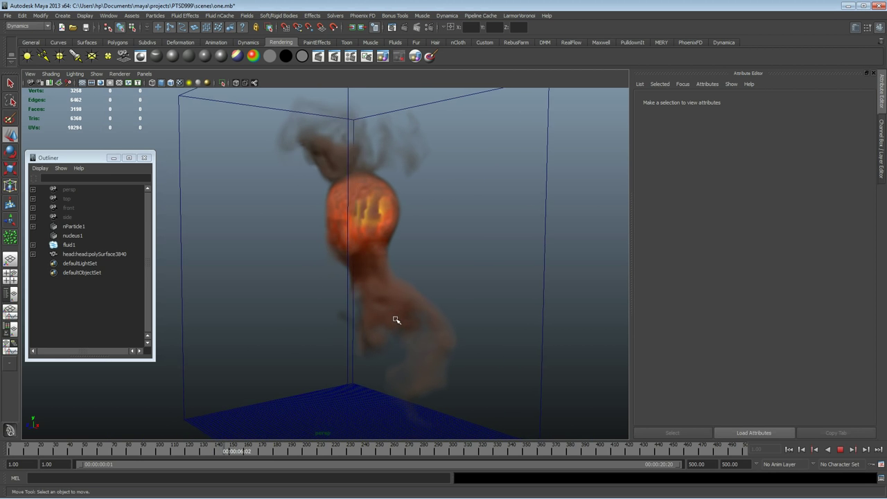
pyautogui.keyDown('alt'); pyautogui.moveTo(423, 334); pyautogui.dragTo(421, 334, button='right'); pyautogui.keyUp('alt')
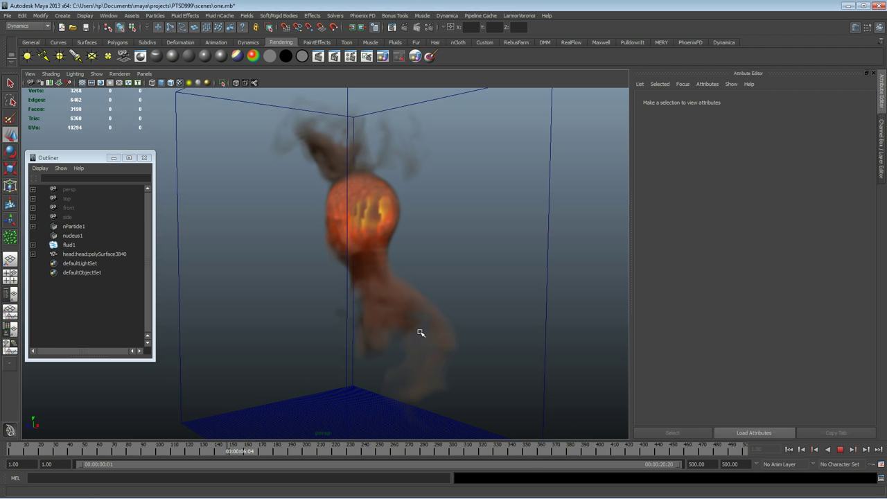
pyautogui.keyDown('alt'); pyautogui.moveTo(461, 390); pyautogui.dragTo(524, 366, button='right'); pyautogui.keyUp('alt')
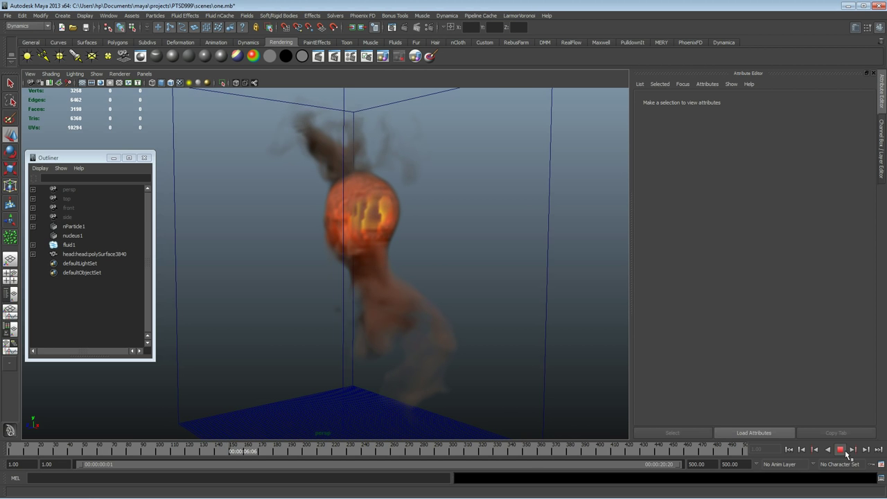
pyautogui.keyDown('alt'); pyautogui.moveTo(330, 261); pyautogui.dragTo(353, 300); pyautogui.keyUp('alt')
pyautogui.keyDown('alt'); pyautogui.moveTo(353, 299); pyautogui.dragTo(510, 298, button='right'); pyautogui.keyUp('alt')
pyautogui.keyDown('alt'); pyautogui.moveTo(443, 291); pyautogui.dragTo(360, 284); pyautogui.keyUp('alt')
pyautogui.keyDown('alt'); pyautogui.moveTo(337, 230); pyautogui.dragTo(343, 288); pyautogui.keyUp('alt')
pyautogui.scroll(-5, 343, 288)
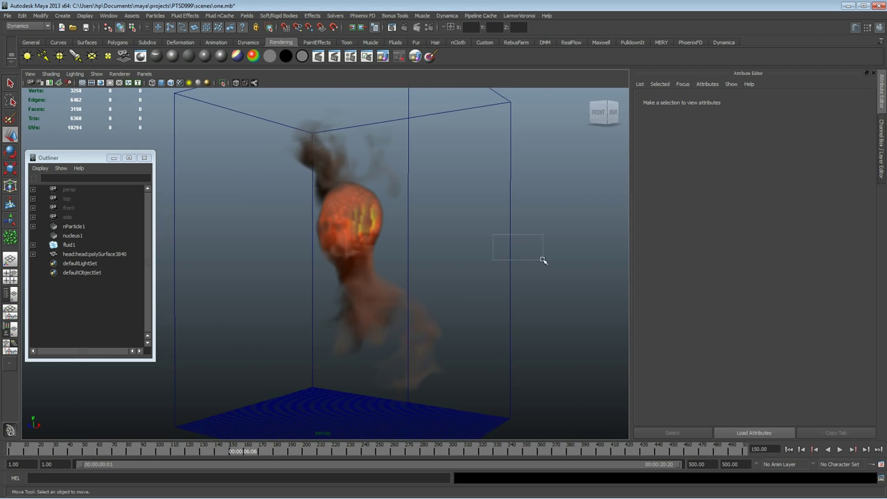
# - Select the fluid container and lower its temperature scale to about 0.815
pyautogui.moveTo(493, 234); pyautogui.dragTo(542, 259)
pyautogui.scroll(-2, 810, 322)
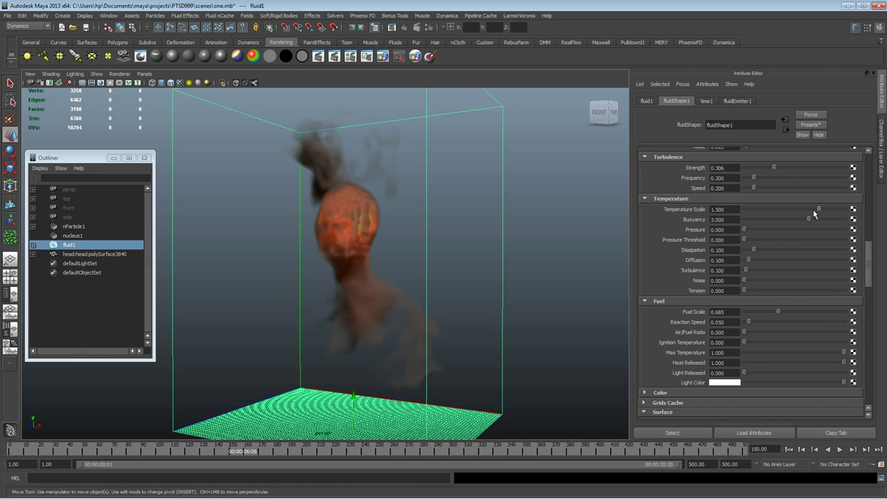
pyautogui.moveTo(829, 210); pyautogui.dragTo(789, 218)
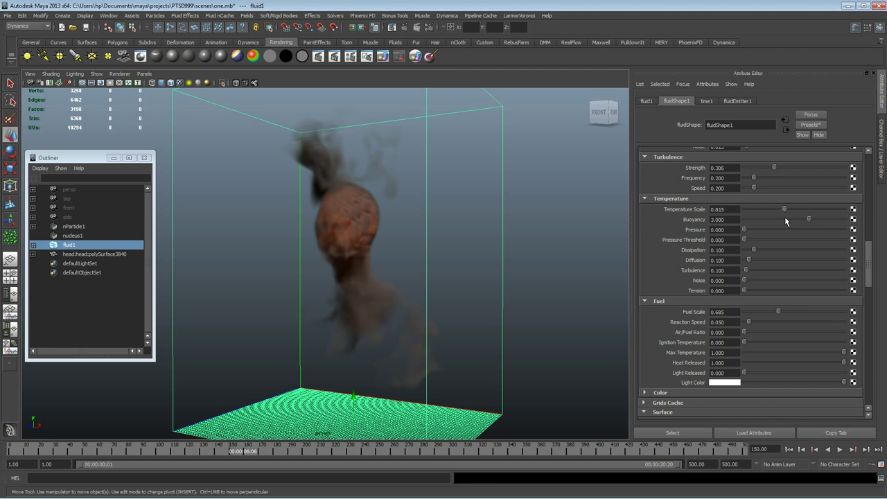
pyautogui.keyDown('alt'); pyautogui.moveTo(368, 293); pyautogui.dragTo(408, 295); pyautogui.keyUp('alt')
pyautogui.keyDown('alt'); pyautogui.moveTo(408, 295); pyautogui.dragTo(424, 305, button='right'); pyautogui.keyUp('alt')
pyautogui.moveTo(423, 305)
pyautogui.keyDown('alt'); pyautogui.mouseDown()
pyautogui.moveTo(478, 308)
pyautogui.moveTo(376, 303)
pyautogui.moveTo(407, 305)
pyautogui.mouseUp(); pyautogui.keyUp('alt')
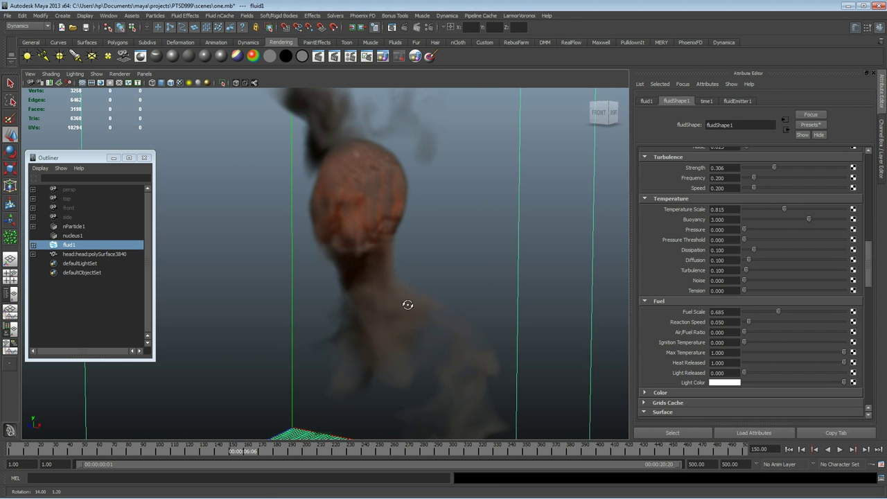
# - Set the fluid's temperature dissipation to about 0.227 and lower the fuel's max temperature
pyautogui.moveTo(754, 250); pyautogui.dragTo(762, 251)
pyautogui.scroll(-2, 757, 338)
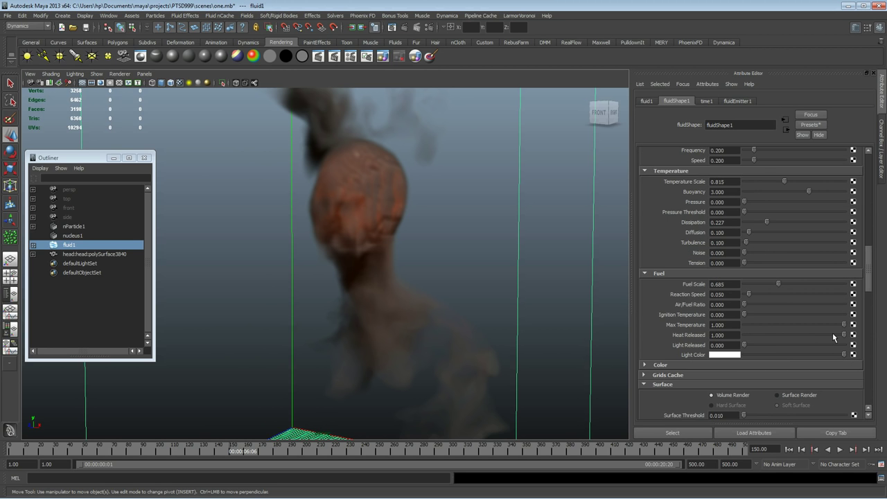
pyautogui.moveTo(822, 326); pyautogui.dragTo(808, 326)
pyautogui.scroll(-10, 772, 322)
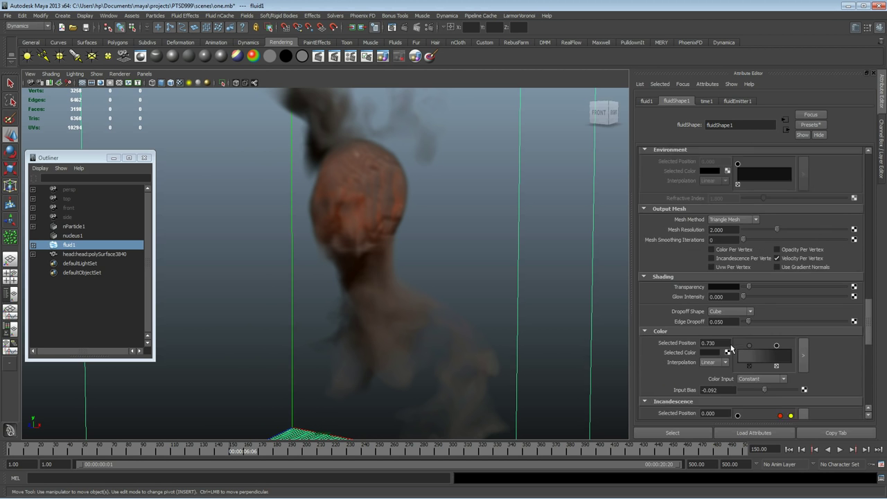
# - Shift the fluid's color ramp marker to about 0.635 and its red incandescence marker to about 0.565
pyautogui.scroll(-2, 731, 348)
pyautogui.moveTo(748, 317)
pyautogui.mouseDown()
pyautogui.moveTo(738, 321)
pyautogui.moveTo(776, 316)
pyautogui.moveTo(760, 317)
pyautogui.moveTo(772, 322)
pyautogui.mouseUp()
pyautogui.keyDown('alt'); pyautogui.moveTo(463, 276); pyautogui.dragTo(388, 272); pyautogui.keyUp('alt')
pyautogui.keyDown('alt'); pyautogui.moveTo(388, 271); pyautogui.dragTo(454, 300, button='right'); pyautogui.keyUp('alt')
pyautogui.moveTo(782, 390)
pyautogui.mouseDown()
pyautogui.moveTo(753, 398)
pyautogui.moveTo(764, 402)
pyautogui.moveTo(742, 390)
pyautogui.moveTo(768, 390)
pyautogui.mouseUp()
pyautogui.keyDown('alt'); pyautogui.moveTo(416, 250); pyautogui.dragTo(274, 271); pyautogui.keyUp('alt')
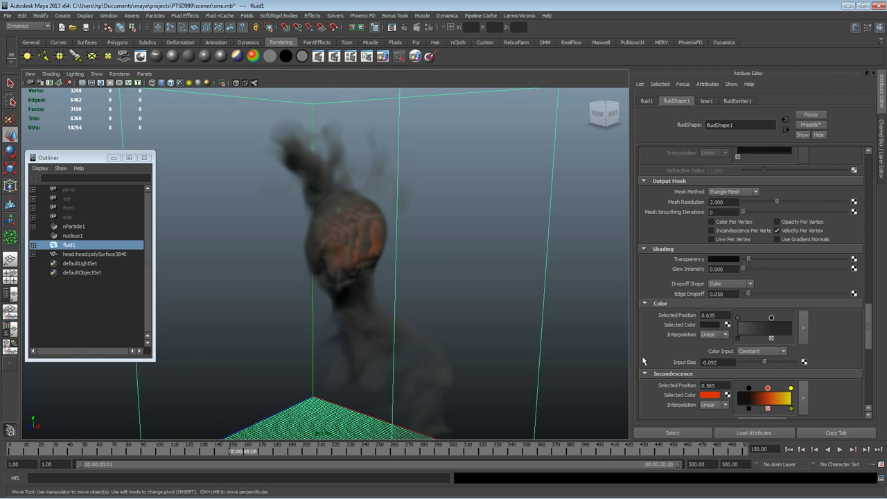
# - Position the yellow incandescence marker at about 0.957 and recolor it blue
pyautogui.moveTo(790, 388); pyautogui.dragTo(789, 389)
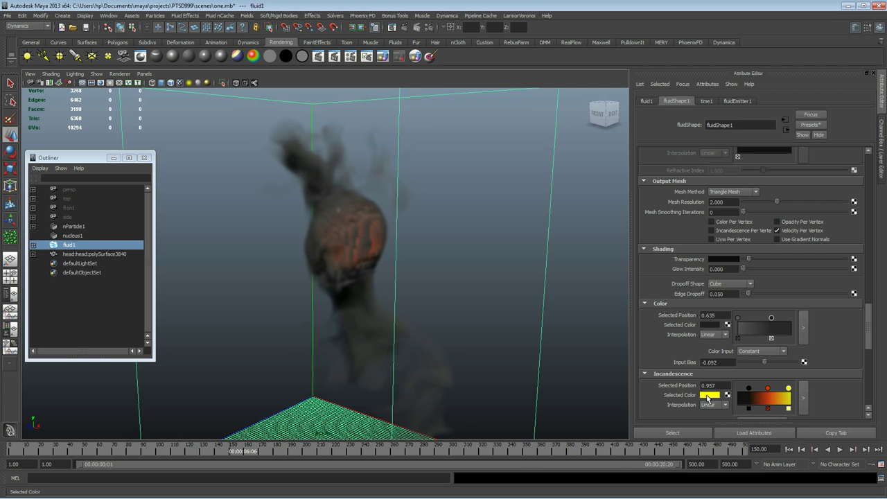
pyautogui.click(707, 396)
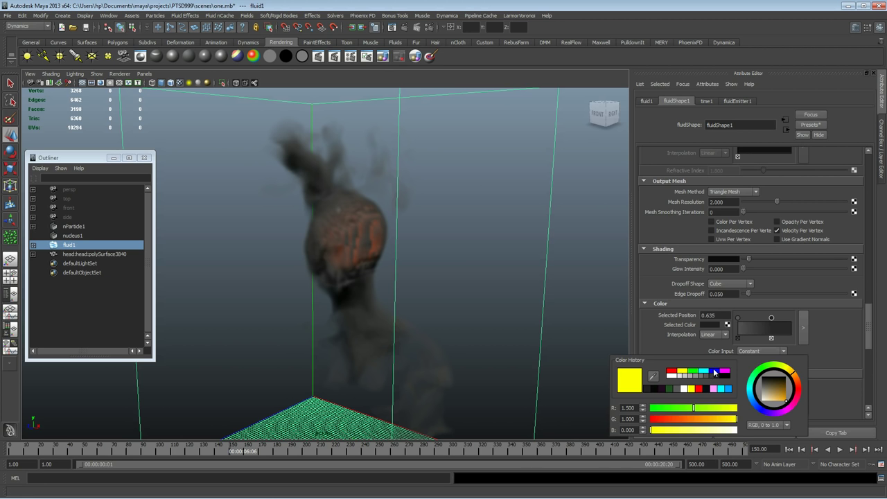
pyautogui.click(715, 373)
# - Change the red middle incandescence marker at 0.565 to bright green
pyautogui.click(768, 388)
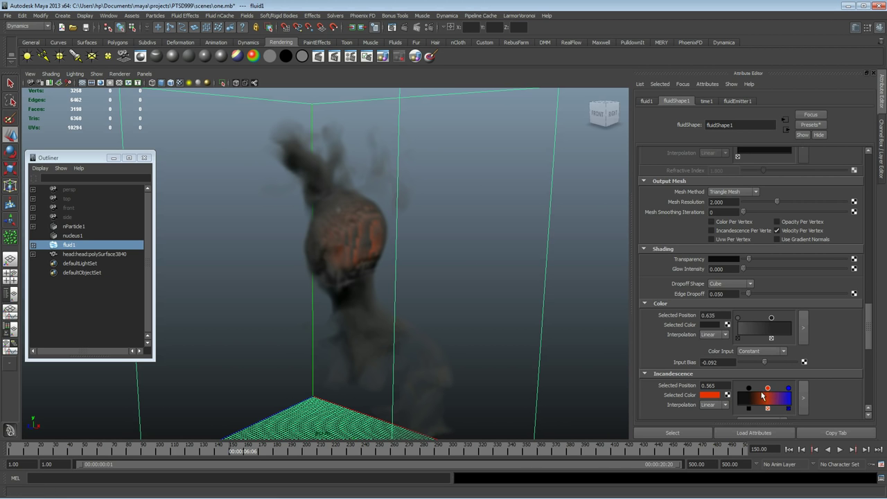
pyautogui.click(711, 395)
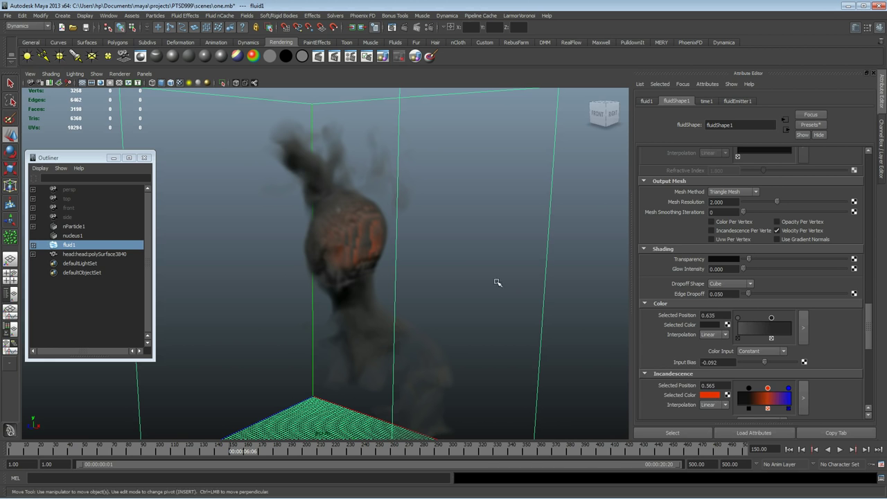
pyautogui.click(714, 396)
pyautogui.click(704, 365)
pyautogui.moveTo(699, 404)
pyautogui.mouseDown()
pyautogui.moveTo(739, 409)
pyautogui.moveTo(711, 414)
pyautogui.mouseUp()
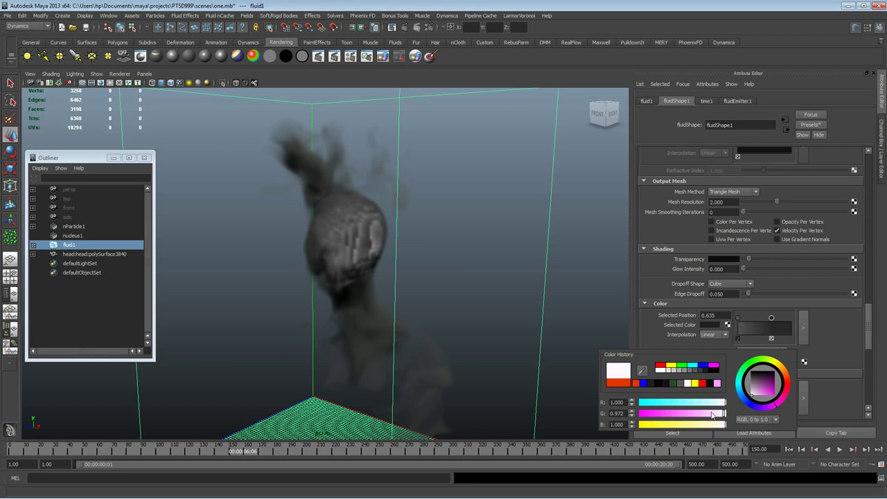
pyautogui.click(685, 367)
# - Test-render the frame with glow intensity at 0.109 and 0.236, and reset the glow intensity to 0
pyautogui.keyDown('alt'); pyautogui.moveTo(525, 331); pyautogui.dragTo(423, 294); pyautogui.keyUp('alt')
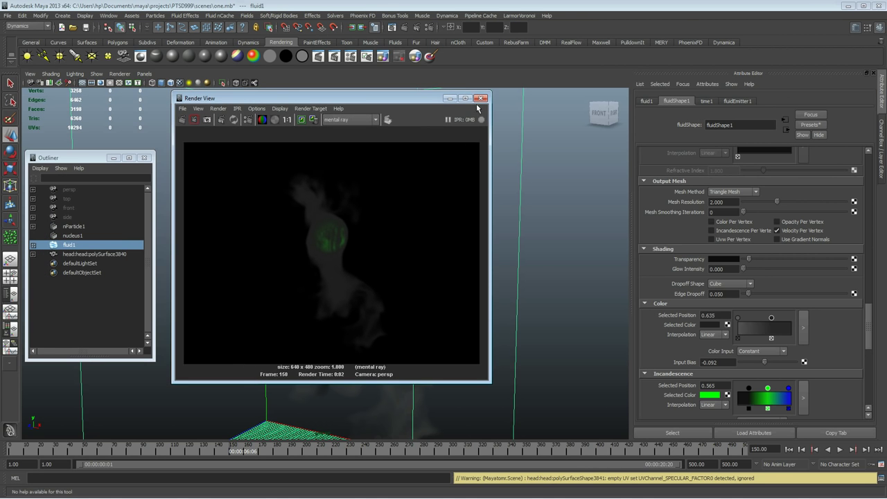
pyautogui.click(480, 97)
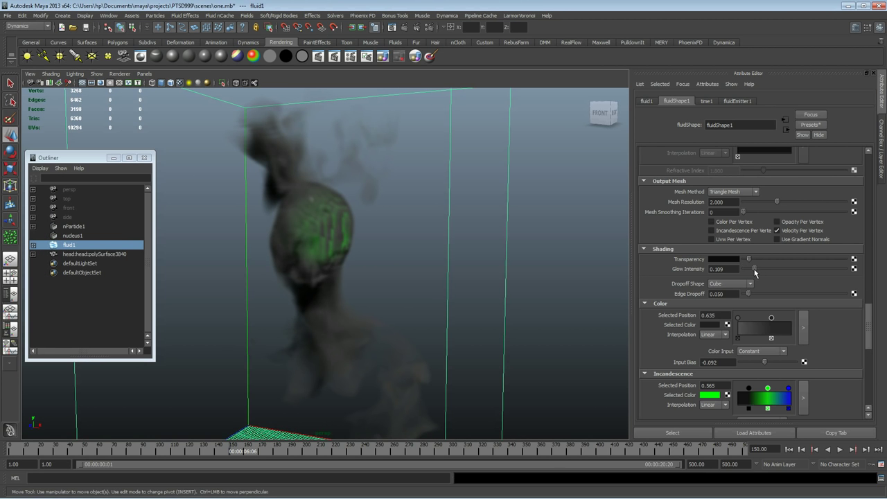
pyautogui.click(405, 27)
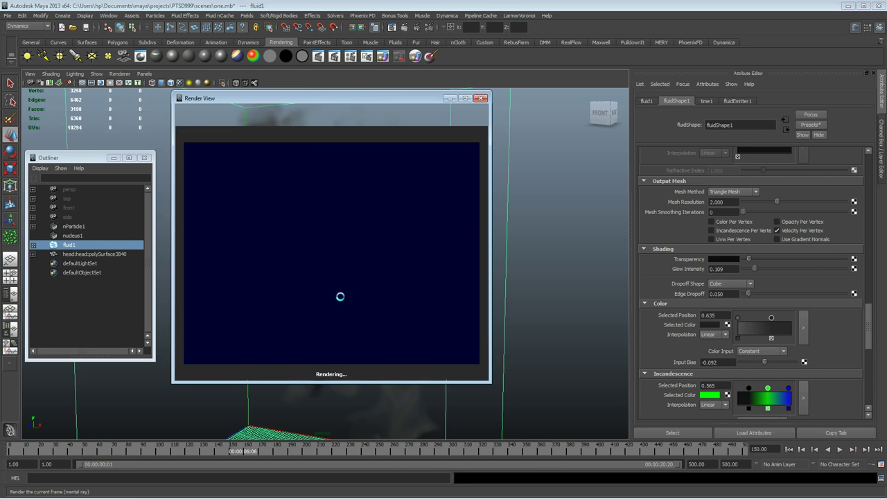
pyautogui.moveTo(754, 269); pyautogui.dragTo(768, 270)
pyautogui.click(183, 119)
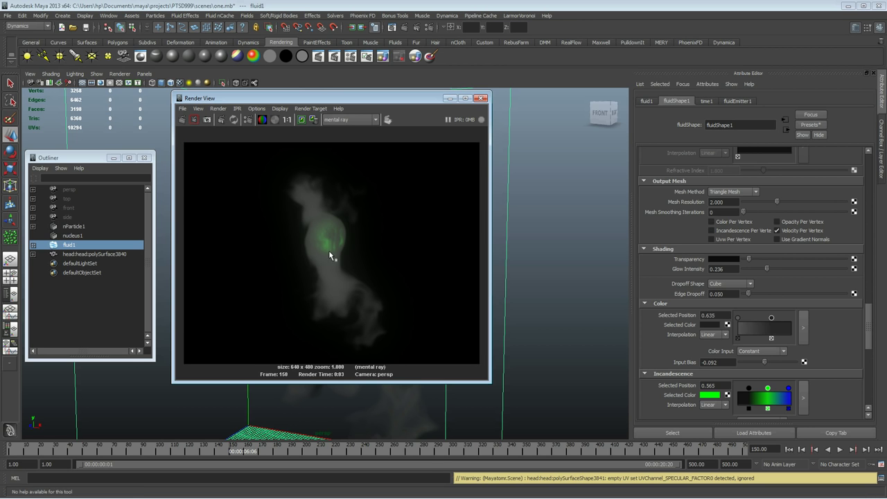
pyautogui.click(481, 98)
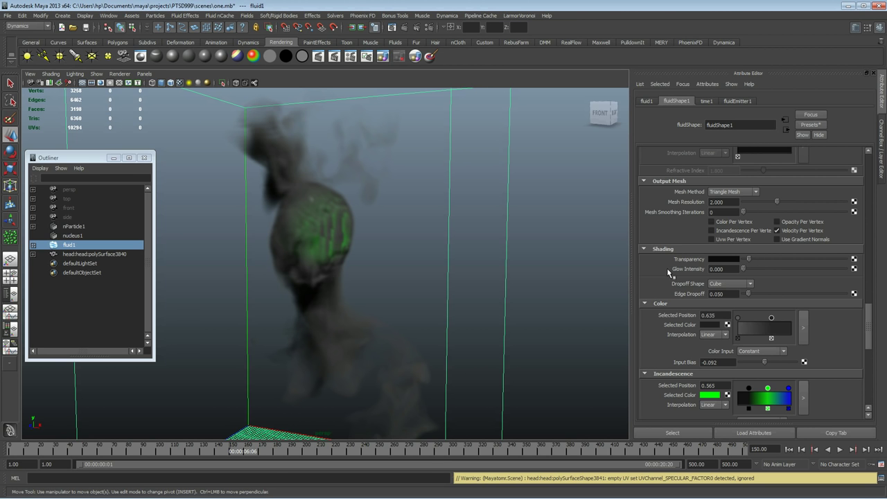
# - Recolor the color ramp marker at 0.635 a very dark green
pyautogui.keyDown('alt'); pyautogui.moveTo(452, 285); pyautogui.dragTo(465, 271); pyautogui.keyUp('alt')
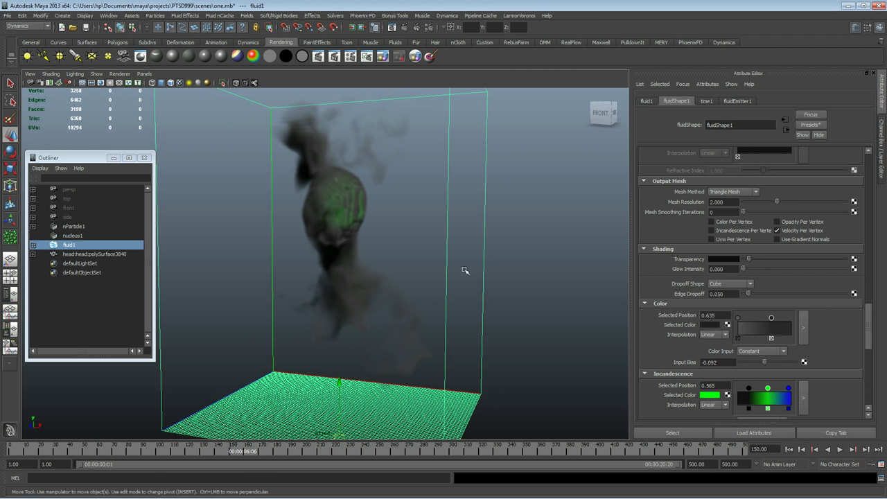
pyautogui.scroll(-2, 663, 330)
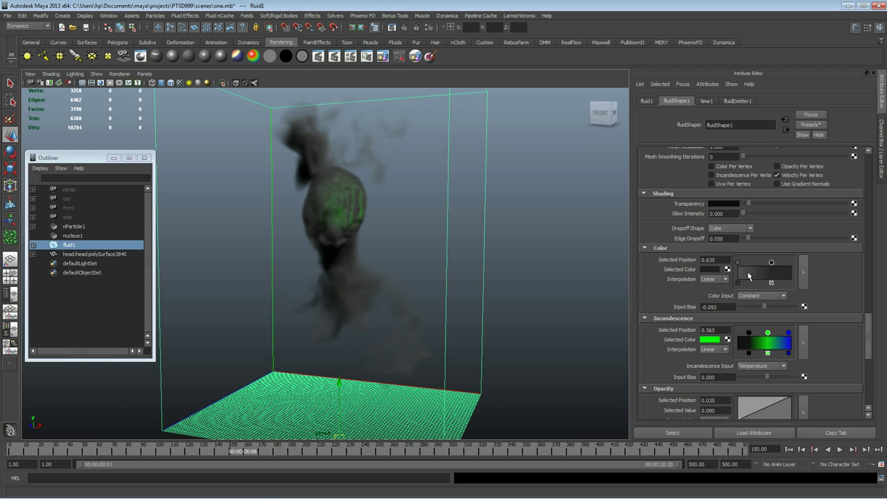
pyautogui.click(709, 270)
pyautogui.moveTo(662, 284)
pyautogui.mouseDown()
pyautogui.moveTo(655, 307)
pyautogui.moveTo(663, 296)
pyautogui.moveTo(657, 284)
pyautogui.mouseUp()
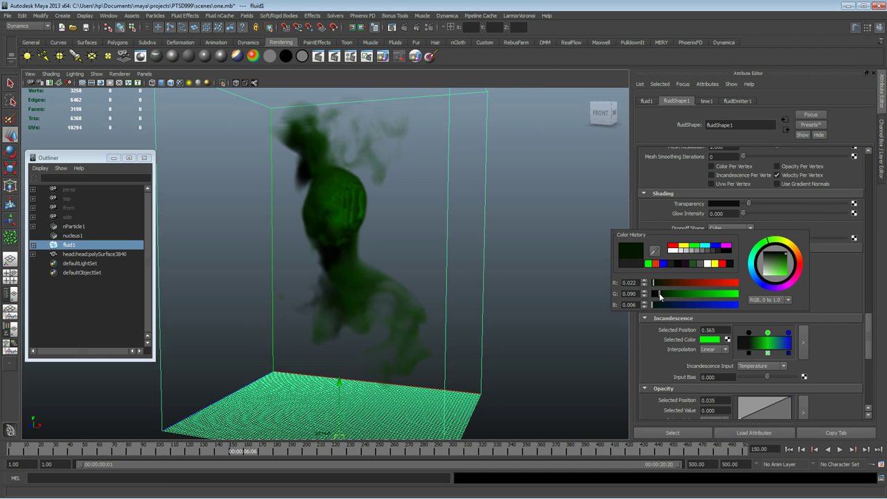
pyautogui.keyDown('alt'); pyautogui.moveTo(441, 280); pyautogui.dragTo(420, 285); pyautogui.keyUp('alt')
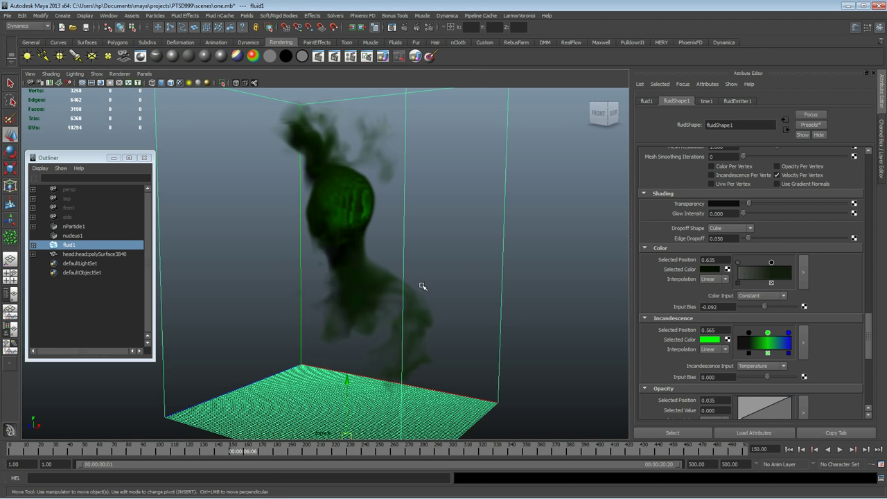
# - Make the color ramp's start marker light purple and move the dark green marker to position 1.000
pyautogui.keyDown('alt'); pyautogui.moveTo(494, 296); pyautogui.dragTo(516, 294); pyautogui.keyUp('alt')
pyautogui.click(737, 263)
pyautogui.click(714, 269)
pyautogui.moveTo(695, 283); pyautogui.dragTo(728, 304)
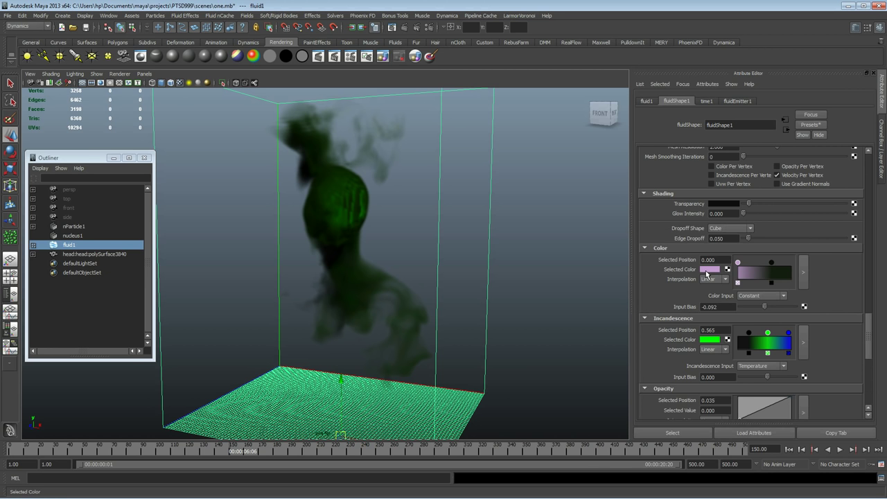
pyautogui.moveTo(737, 263); pyautogui.dragTo(803, 267)
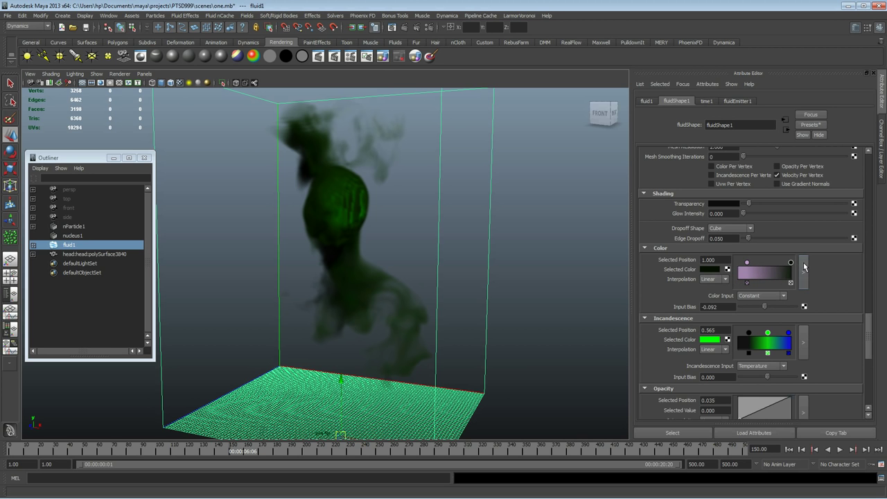
# - Brighten the green of the color ramp's end marker and deselect the fluid container
pyautogui.click(711, 269)
pyautogui.moveTo(663, 306)
pyautogui.mouseDown()
pyautogui.moveTo(675, 306)
pyautogui.moveTo(658, 312)
pyautogui.moveTo(667, 293)
pyautogui.moveTo(646, 305)
pyautogui.moveTo(662, 306)
pyautogui.moveTo(654, 308)
pyautogui.mouseUp()
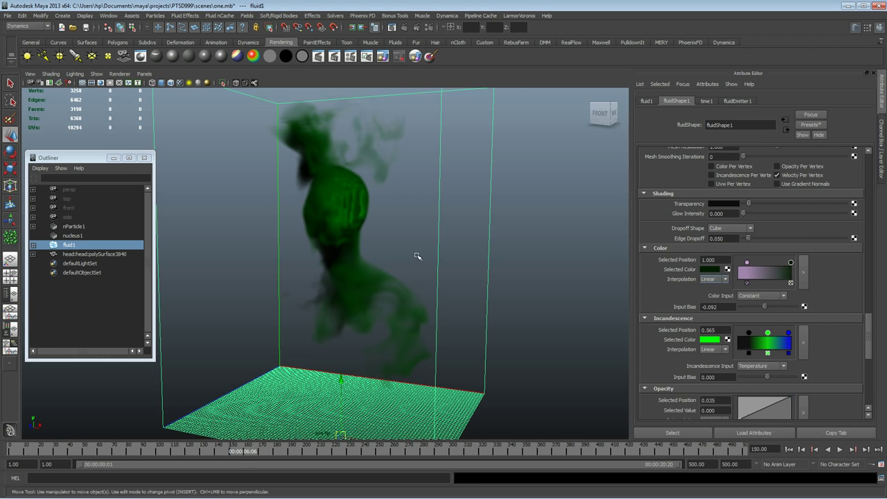
pyautogui.keyDown('alt'); pyautogui.moveTo(418, 255); pyautogui.dragTo(526, 240); pyautogui.keyUp('alt')
pyautogui.click(529, 245)
pyautogui.keyDown('alt'); pyautogui.moveTo(537, 281); pyautogui.dragTo(457, 267); pyautogui.keyUp('alt')
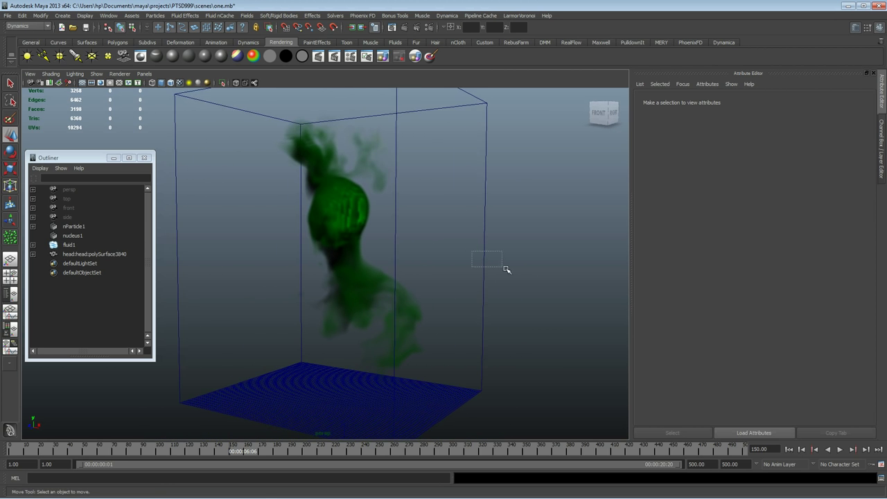
# - Select the fluid container again and check its container properties, including the base resolution
pyautogui.click(485, 267)
pyautogui.scroll(-10, 776, 202)
pyautogui.scroll(10, 785, 201)
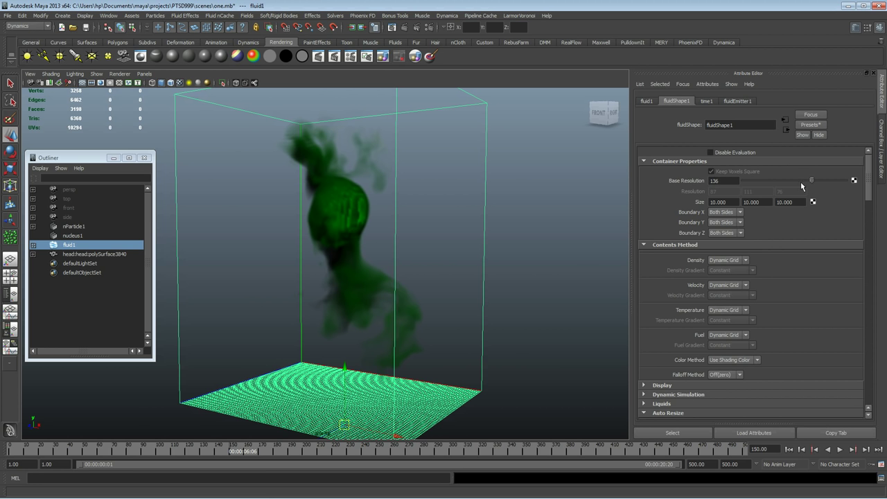
pyautogui.keyDown('alt'); pyautogui.moveTo(531, 229); pyautogui.dragTo(534, 248, button='middle'); pyautogui.keyUp('alt')
pyautogui.click(551, 230)
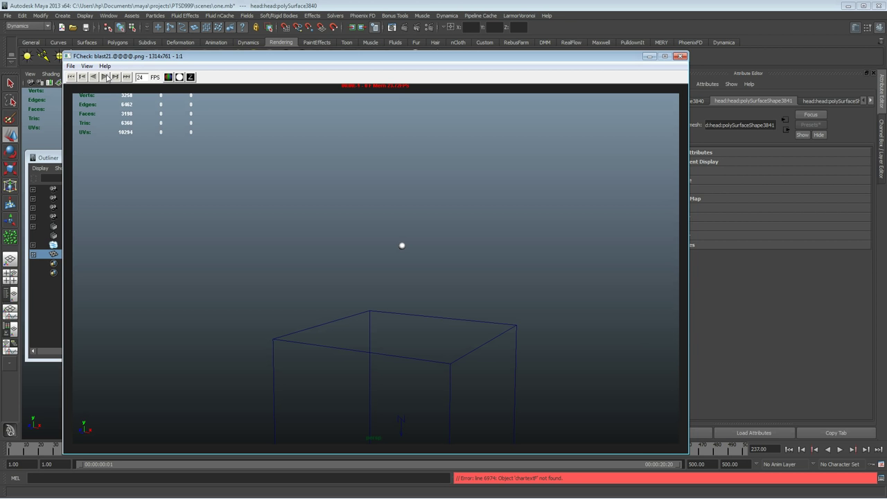
# - Play the blast21 playblast in FCheck, stop it, and minimize the viewer
pyautogui.click(105, 77)
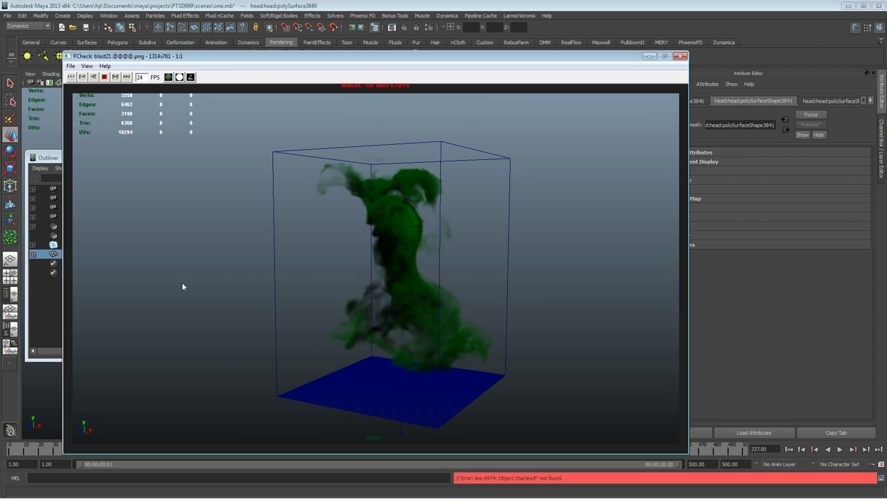
pyautogui.click(103, 77)
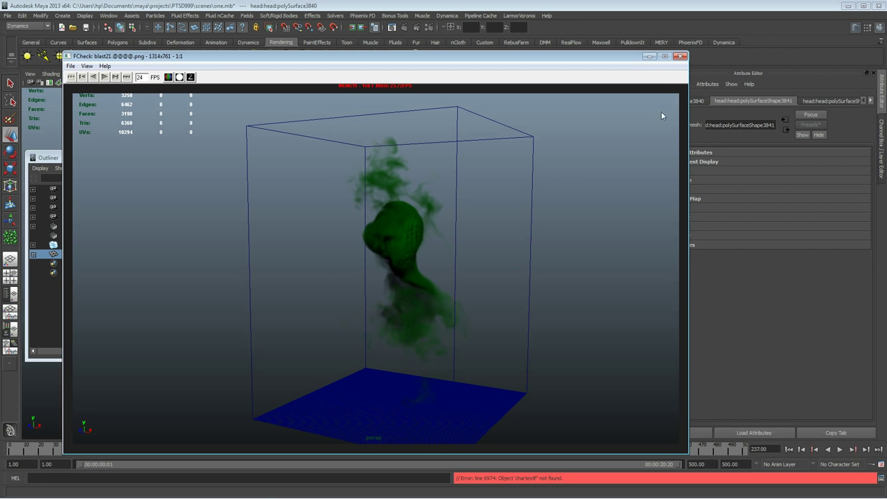
pyautogui.click(647, 57)
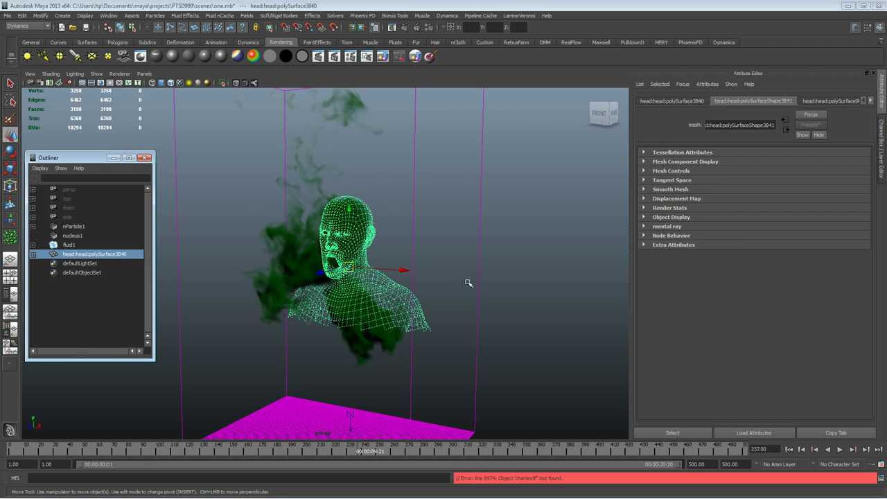
# - Select the fluid container, replay the simulation from the first frame, and stop it at frame 39
pyautogui.click(485, 297)
pyautogui.click(762, 180)
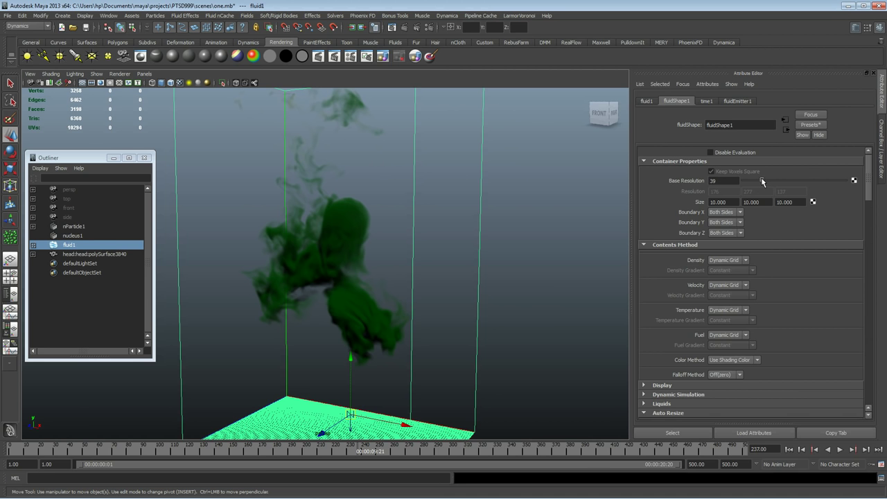
pyautogui.click(789, 449)
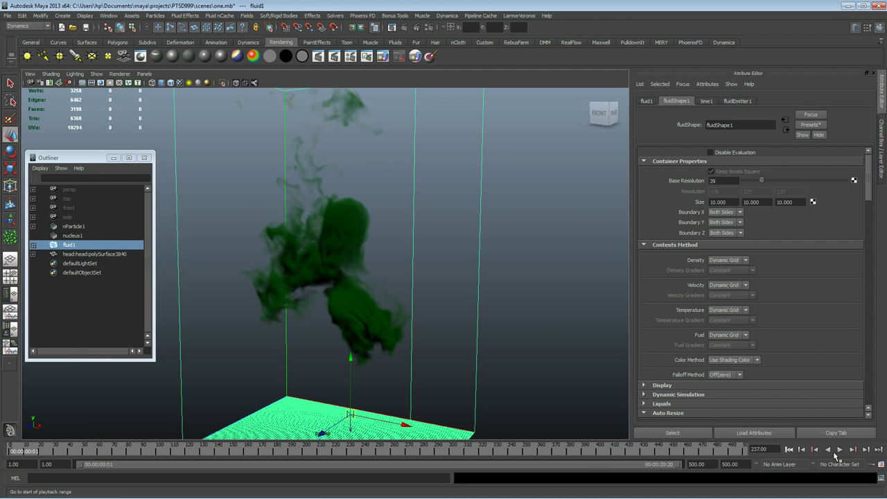
pyautogui.click(839, 449)
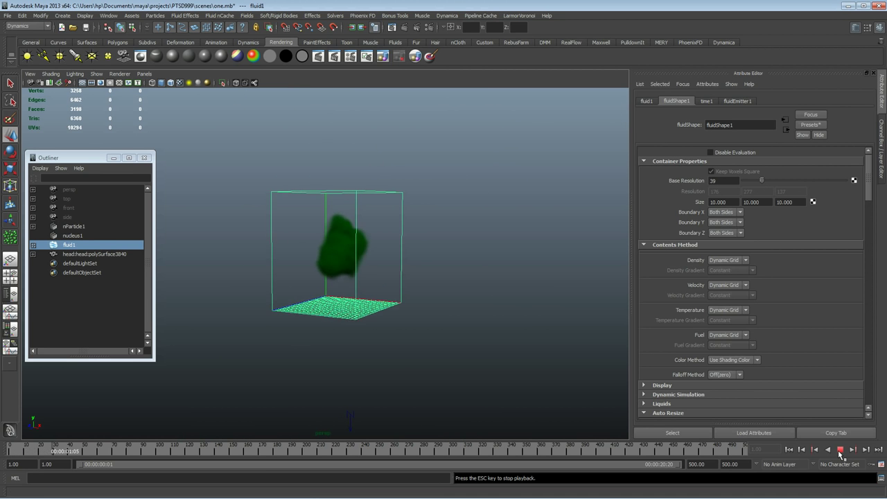
pyautogui.click(838, 449)
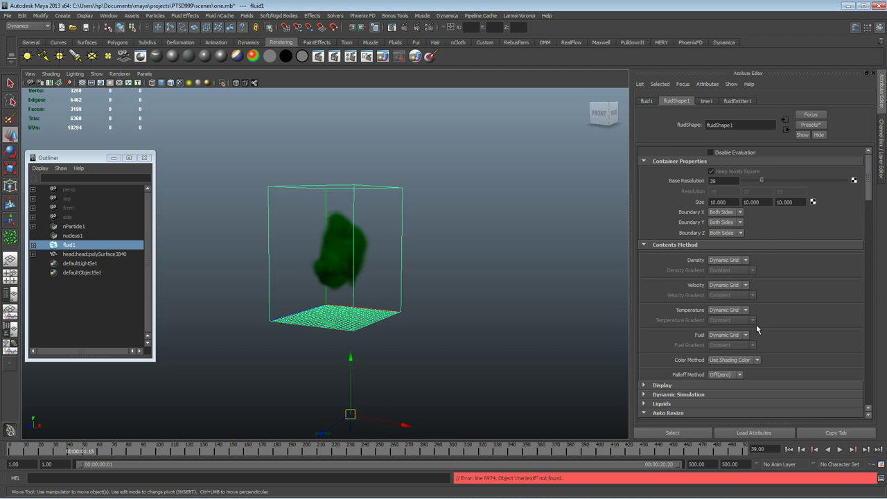
# - Set the fluid container's Boundary Draw display to Full
pyautogui.scroll(-3, 757, 330)
pyautogui.click(662, 302)
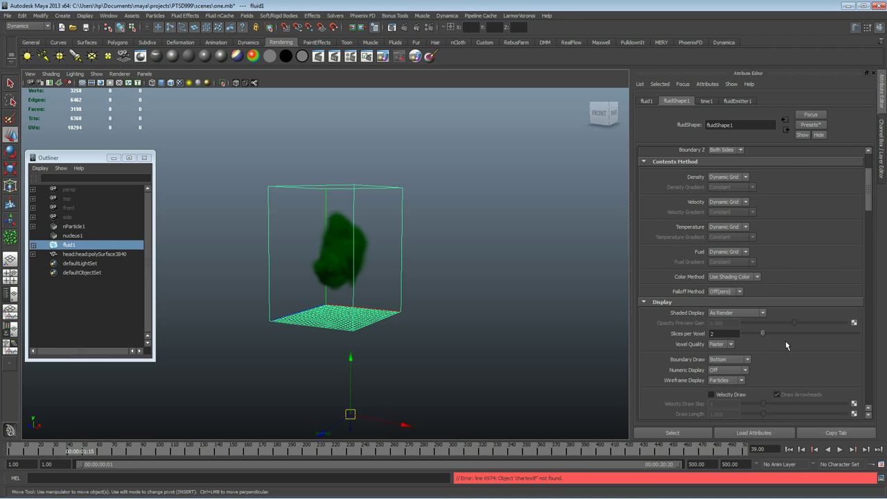
pyautogui.scroll(-2, 785, 341)
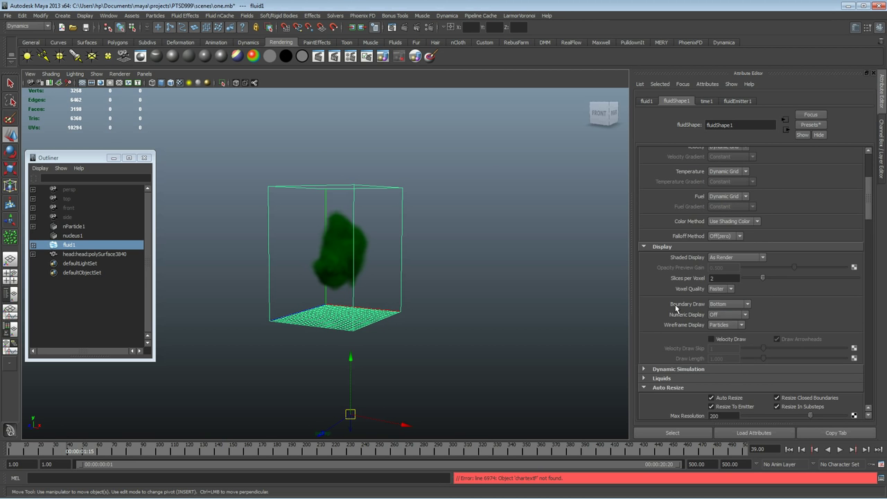
pyautogui.click(735, 304)
pyautogui.click(731, 331)
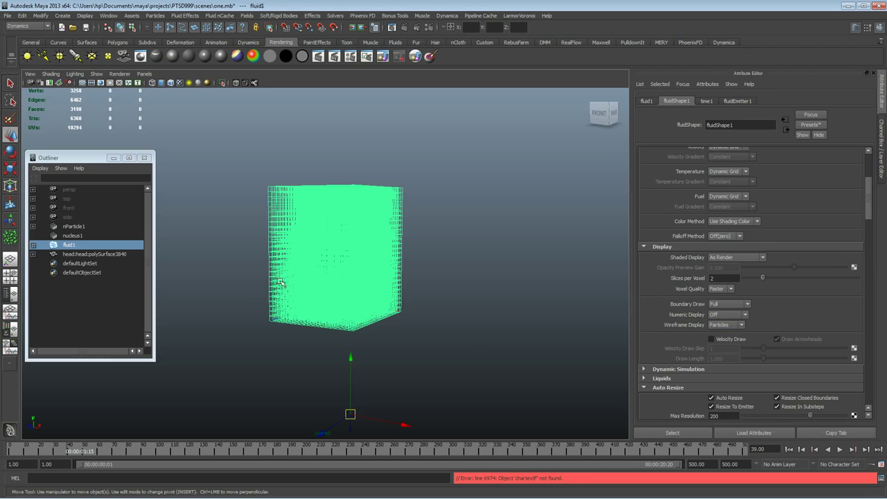
# - Show the scene in wireframe and examine how the container's voxel grid overlaps the head's profile
pyautogui.keyDown('alt'); pyautogui.moveTo(340, 293); pyautogui.dragTo(310, 308); pyautogui.keyUp('alt')
pyautogui.keyDown('alt'); pyautogui.moveTo(388, 304); pyautogui.dragTo(533, 309, button='right'); pyautogui.keyUp('alt')
pyautogui.keyDown('alt'); pyautogui.moveTo(457, 270); pyautogui.dragTo(400, 366, button='middle'); pyautogui.keyUp('alt')
pyautogui.keyDown('alt'); pyautogui.moveTo(401, 365); pyautogui.dragTo(456, 339); pyautogui.keyUp('alt')
pyautogui.keyDown('alt'); pyautogui.moveTo(432, 341); pyautogui.dragTo(430, 252, button='middle'); pyautogui.keyUp('alt')
pyautogui.keyDown('alt'); pyautogui.moveTo(430, 251); pyautogui.dragTo(451, 286, button='right'); pyautogui.keyUp('alt')
pyautogui.press('4')
pyautogui.moveTo(462, 300)
pyautogui.keyDown('alt'); pyautogui.mouseDown()
pyautogui.moveTo(440, 305)
pyautogui.moveTo(466, 270)
pyautogui.mouseUp(); pyautogui.keyUp('alt')
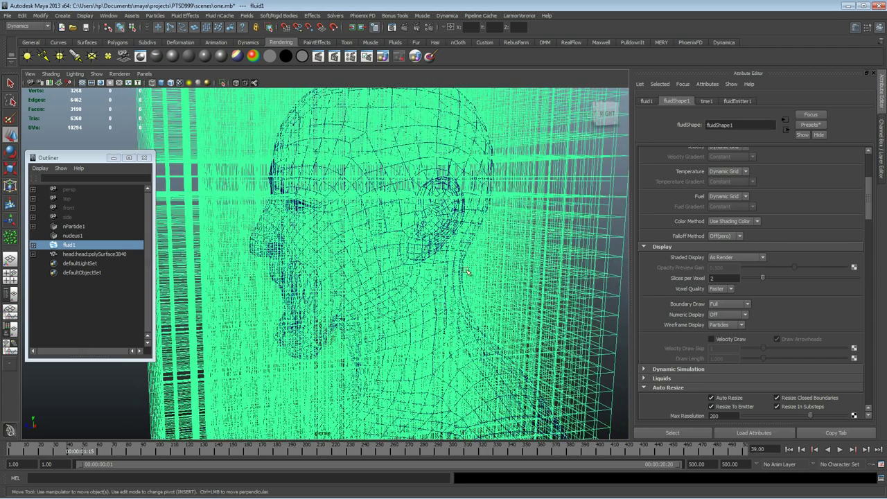
# - Hide the head mesh, undo the hiding, and keep the head selected
pyautogui.click(399, 144)
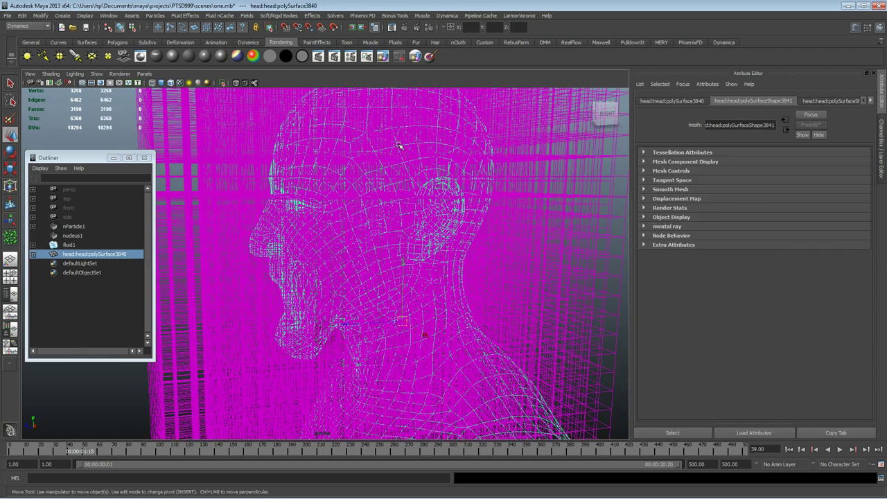
pyautogui.hotkey('ctrl', 'h')
pyautogui.hotkey('ctrl', 'z')
pyautogui.click(88, 257)
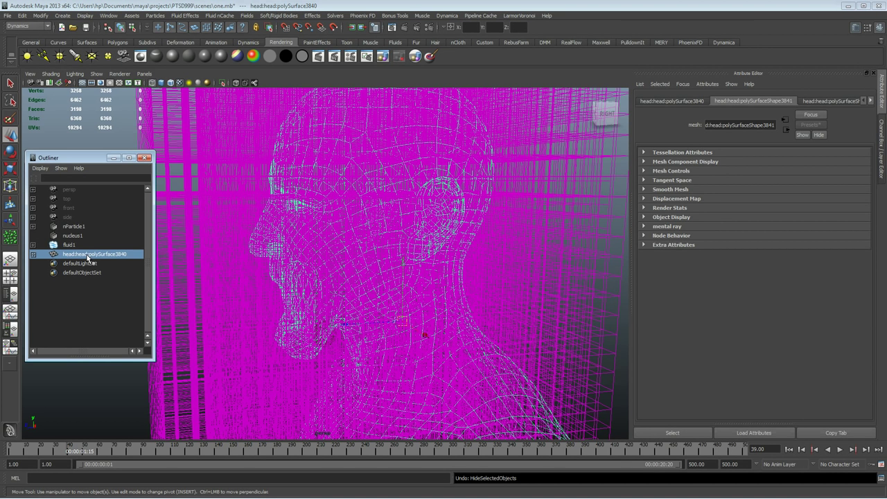
# - Inspect individual voxels close up against the head's polygons and reselect the fluid container
pyautogui.keyDown('alt'); pyautogui.moveTo(304, 268); pyautogui.dragTo(418, 284); pyautogui.keyUp('alt')
pyautogui.keyDown('alt'); pyautogui.moveTo(418, 284); pyautogui.dragTo(392, 259, button='right'); pyautogui.keyUp('alt')
pyautogui.keyDown('alt'); pyautogui.moveTo(392, 259); pyautogui.dragTo(354, 301); pyautogui.keyUp('alt')
pyautogui.keyDown('alt'); pyautogui.moveTo(354, 300); pyautogui.dragTo(405, 264, button='right'); pyautogui.keyUp('alt')
pyautogui.click(404, 243)
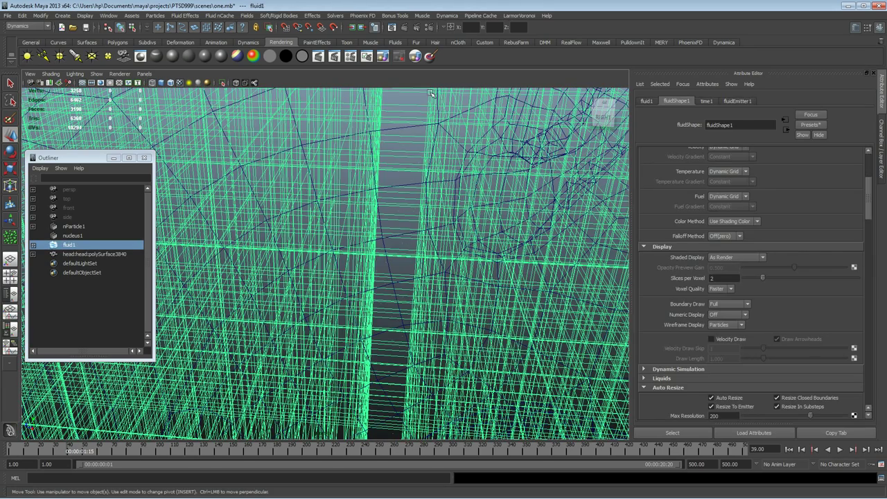
pyautogui.keyDown('alt'); pyautogui.moveTo(428, 269); pyautogui.dragTo(447, 269); pyautogui.keyUp('alt')
pyautogui.keyDown('alt'); pyautogui.moveTo(448, 268); pyautogui.dragTo(326, 278, button='right'); pyautogui.keyUp('alt')
pyautogui.keyDown('alt'); pyautogui.moveTo(326, 277); pyautogui.dragTo(300, 288); pyautogui.keyUp('alt')
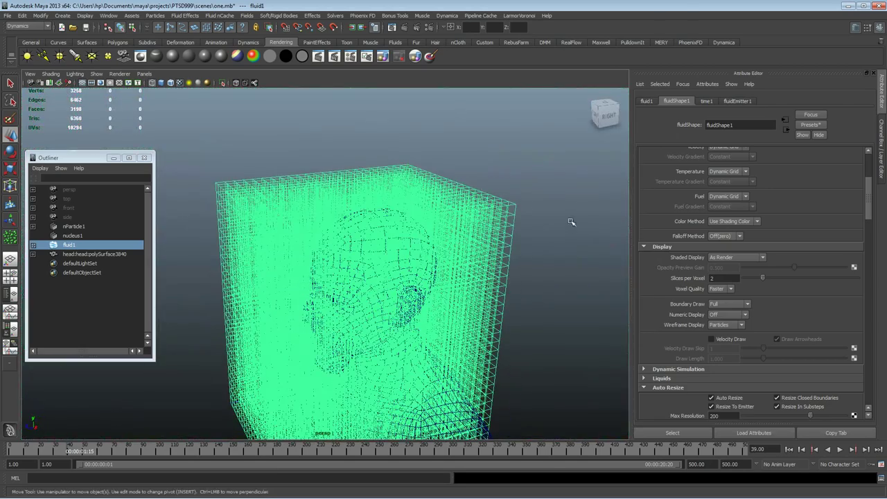
# - Examine the full voxel grid around the face, open mouth and shoulders from several angles
pyautogui.keyDown('alt'); pyautogui.moveTo(244, 390); pyautogui.dragTo(262, 350); pyautogui.keyUp('alt')
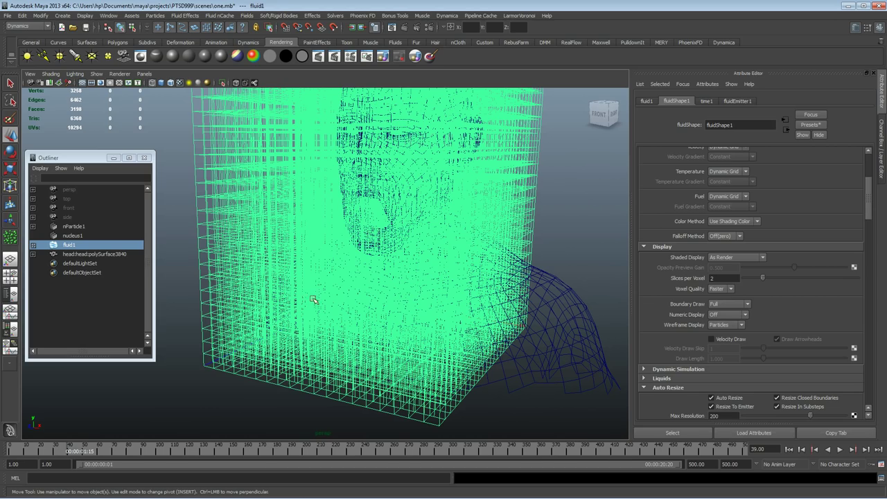
pyautogui.keyDown('alt'); pyautogui.moveTo(349, 213); pyautogui.dragTo(322, 314); pyautogui.keyUp('alt')
pyautogui.keyDown('alt'); pyautogui.moveTo(360, 243); pyautogui.dragTo(360, 256, button='middle'); pyautogui.keyUp('alt')
pyautogui.keyDown('alt'); pyautogui.moveTo(361, 256); pyautogui.dragTo(486, 238); pyautogui.keyUp('alt')
pyautogui.keyDown('alt'); pyautogui.moveTo(395, 278); pyautogui.dragTo(340, 291); pyautogui.keyUp('alt')
pyautogui.keyDown('alt'); pyautogui.moveTo(406, 183); pyautogui.dragTo(414, 197); pyautogui.keyUp('alt')
pyautogui.keyDown('alt'); pyautogui.moveTo(347, 229); pyautogui.dragTo(343, 259); pyautogui.keyUp('alt')
pyautogui.keyDown('alt'); pyautogui.moveTo(369, 298); pyautogui.dragTo(224, 203); pyautogui.keyUp('alt')
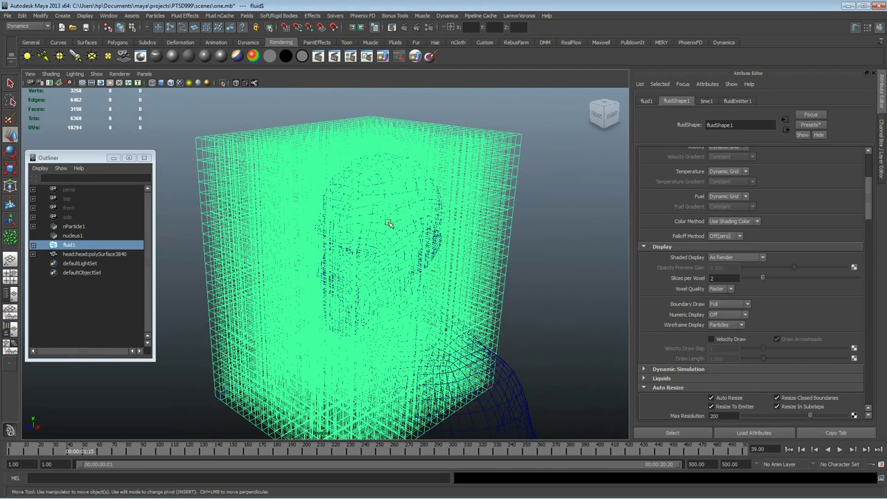
pyautogui.keyDown('alt'); pyautogui.moveTo(366, 332); pyautogui.dragTo(380, 330); pyautogui.keyUp('alt')
# - Set the base resolution to 16, rerun the simulation to frame 41, and compare the coarser voxel grid with the head
pyautogui.scroll(5, 779, 249)
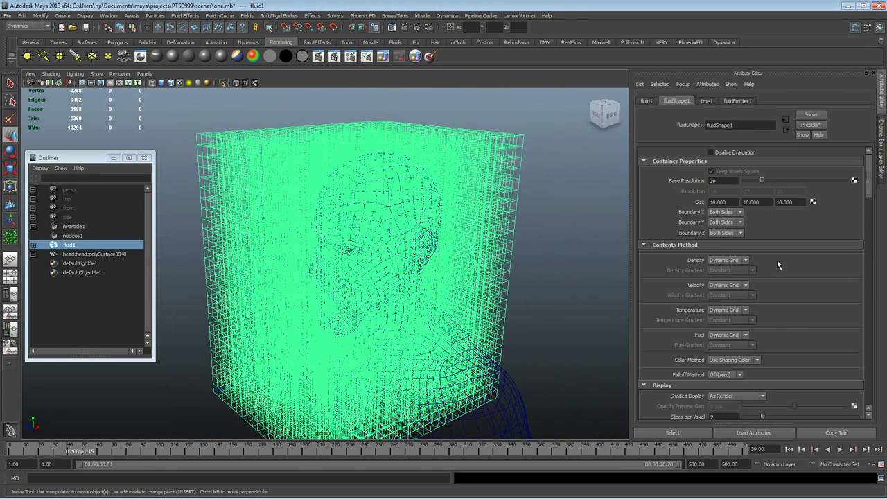
pyautogui.moveTo(762, 180); pyautogui.dragTo(750, 180)
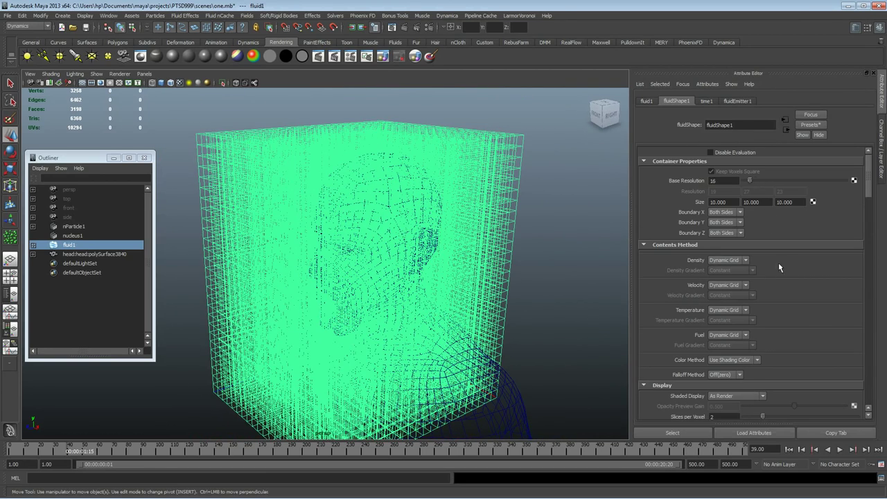
pyautogui.click(789, 449)
pyautogui.click(840, 449)
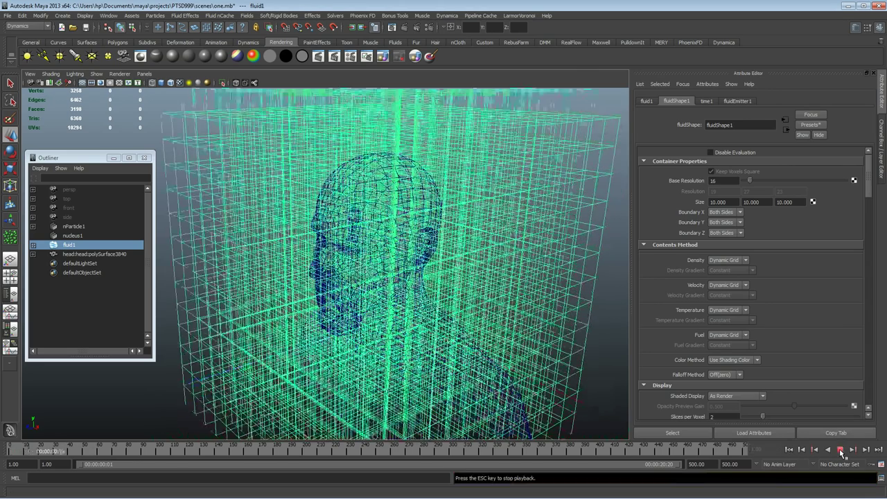
pyautogui.press('Escape')
pyautogui.keyDown('alt'); pyautogui.moveTo(409, 319); pyautogui.dragTo(346, 335); pyautogui.keyUp('alt')
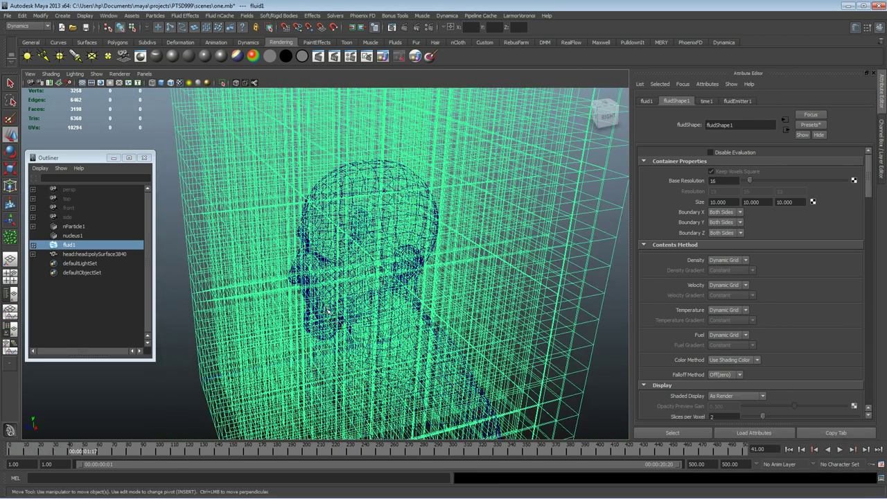
pyautogui.keyDown('alt'); pyautogui.moveTo(292, 274); pyautogui.dragTo(302, 288); pyautogui.keyUp('alt')
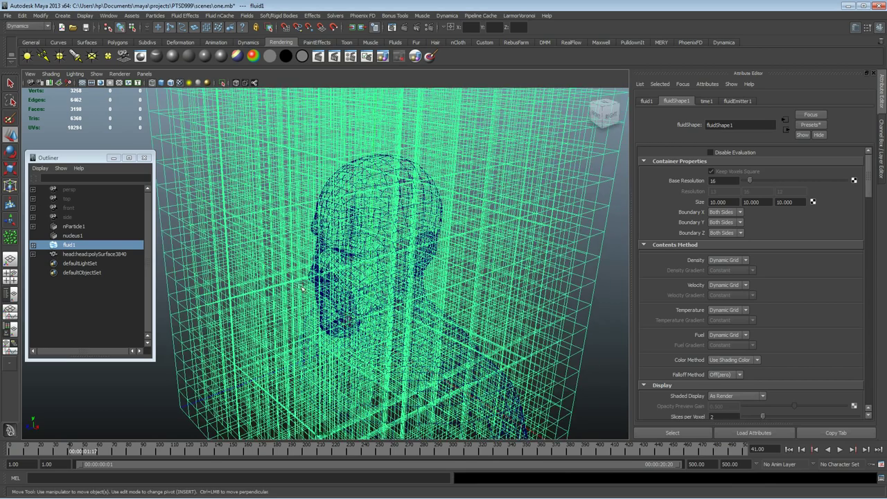
pyautogui.keyDown('alt'); pyautogui.moveTo(430, 351); pyautogui.dragTo(485, 352); pyautogui.keyUp('alt')
pyautogui.keyDown('alt'); pyautogui.moveTo(485, 352); pyautogui.dragTo(370, 327, button='right'); pyautogui.keyUp('alt')
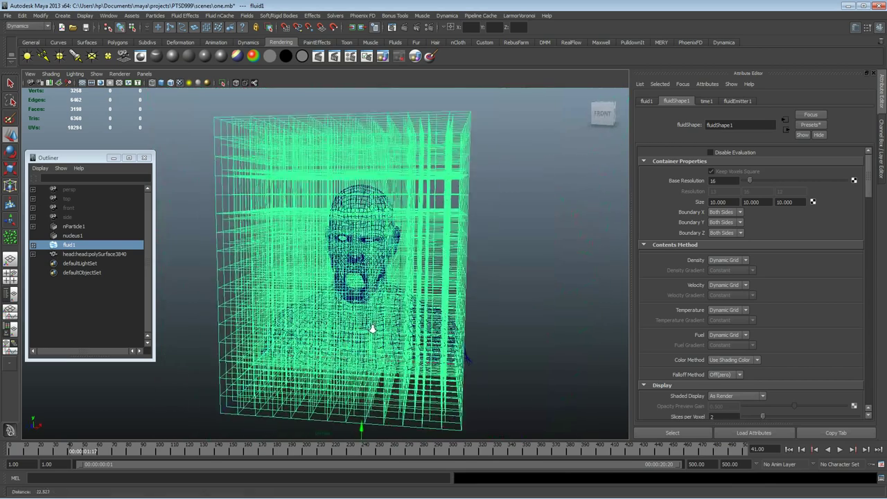
pyautogui.keyDown('alt'); pyautogui.moveTo(370, 326); pyautogui.dragTo(338, 333); pyautogui.keyUp('alt')
# - Set the fluid's base resolution to 113 and restore the shaded display with Boundary Draw set to Bottom
pyautogui.moveTo(770, 181); pyautogui.dragTo(800, 185)
pyautogui.scroll(-3, 790, 339)
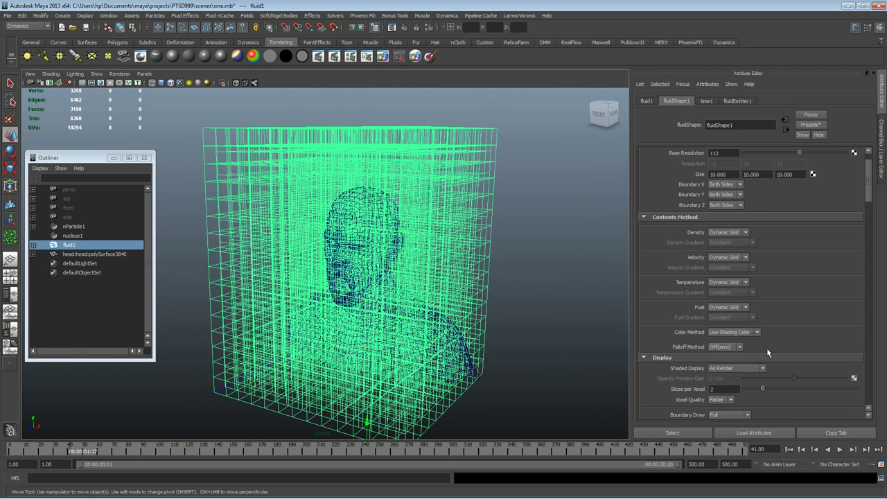
pyautogui.click(745, 360)
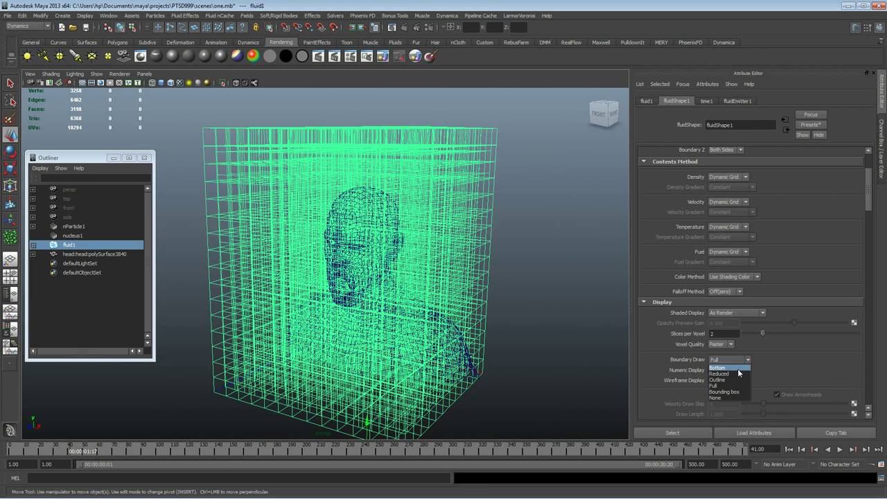
pyautogui.click(738, 368)
pyautogui.moveTo(459, 326)
pyautogui.keyDown('alt'); pyautogui.mouseDown()
pyautogui.moveTo(530, 321)
pyautogui.moveTo(468, 339)
pyautogui.moveTo(437, 326)
pyautogui.mouseUp(); pyautogui.keyUp('alt')
pyautogui.scroll(4, 529, 323)
pyautogui.press('5')
pyautogui.scroll(3, 776, 251)
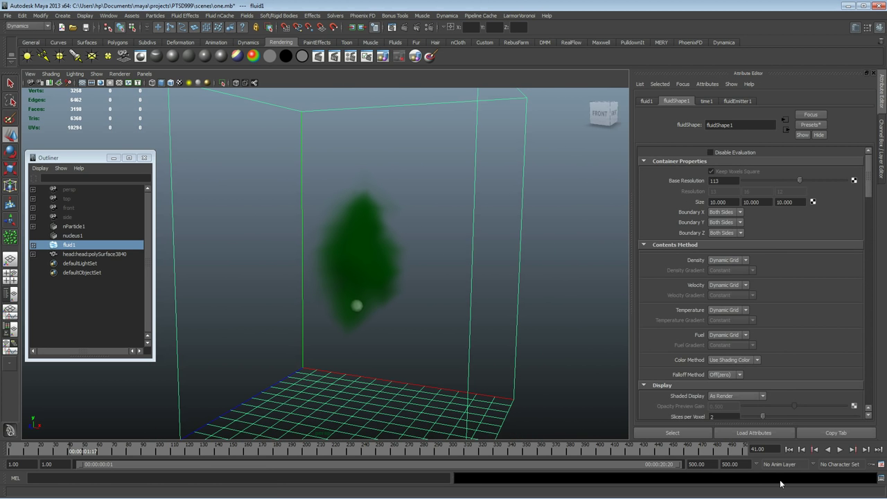
# - Run the simulation from the first frame to frame 62, pausing once to view the smoke from another angle
pyautogui.click(789, 450)
pyautogui.click(840, 450)
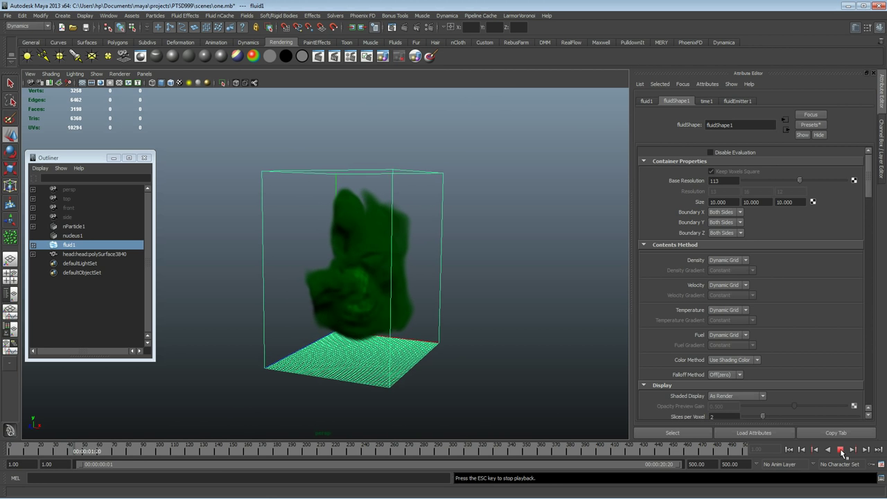
pyautogui.press('Escape')
pyautogui.keyDown('alt'); pyautogui.moveTo(393, 320); pyautogui.dragTo(352, 327); pyautogui.keyUp('alt')
pyautogui.click(841, 450)
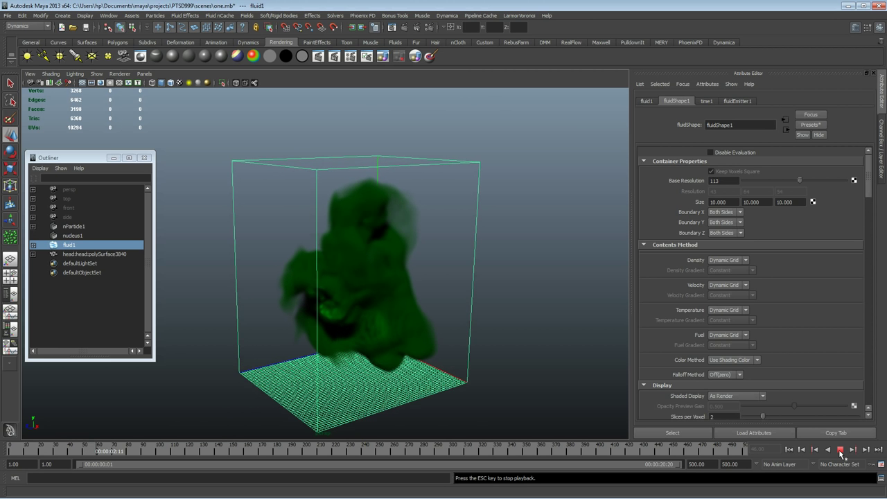
pyautogui.click(839, 449)
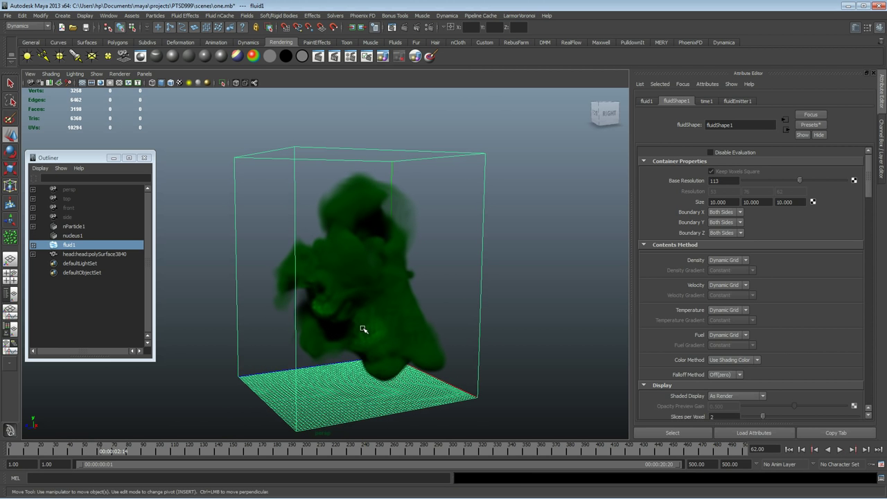
# - Move the opacity ramp's zero-value marker to position 0.043 and slightly raise the fluid's transparency
pyautogui.keyDown('alt'); pyautogui.moveTo(484, 333); pyautogui.dragTo(511, 335); pyautogui.keyUp('alt')
pyautogui.scroll(-12, 760, 289)
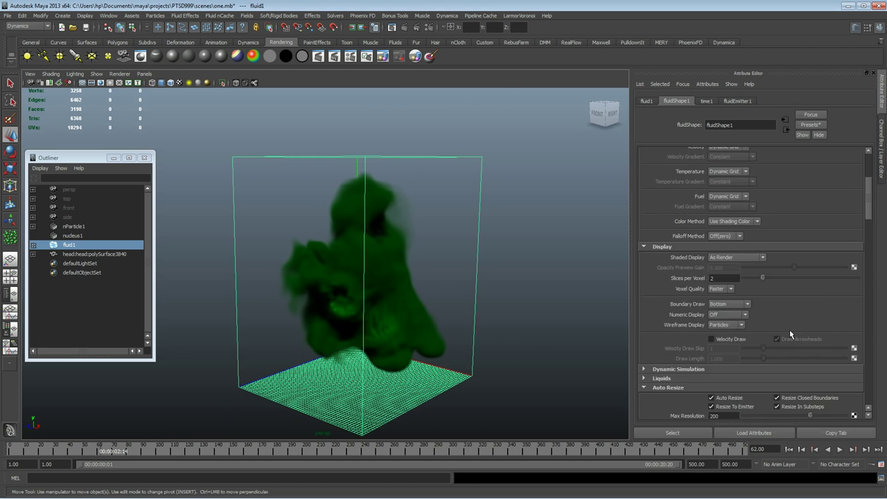
pyautogui.scroll(-8, 770, 350)
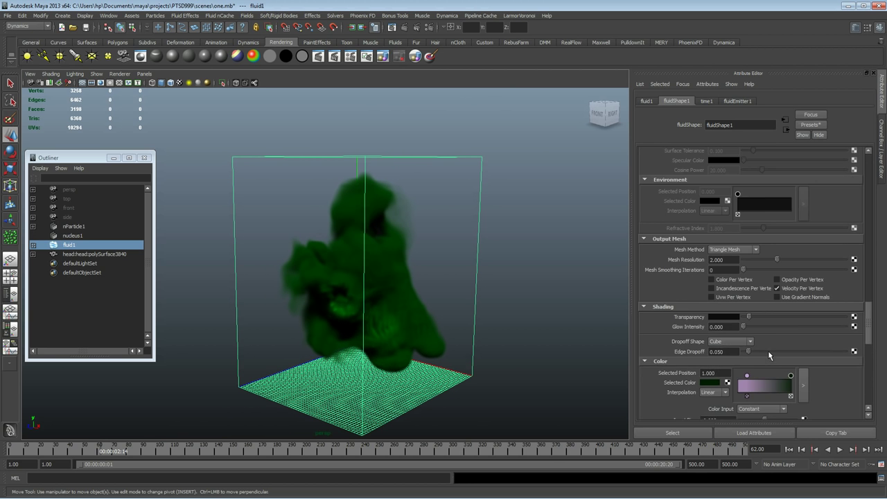
pyautogui.scroll(-2, 766, 352)
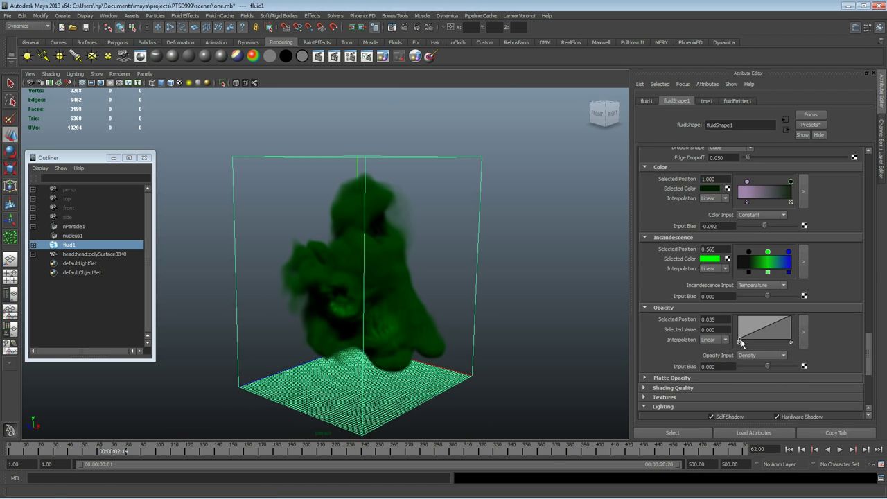
pyautogui.moveTo(741, 342); pyautogui.dragTo(740, 355)
pyautogui.scroll(1, 816, 314)
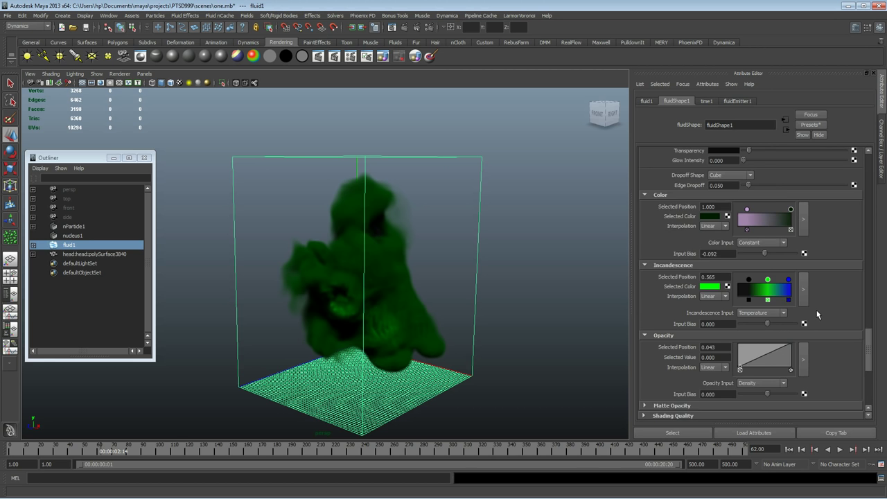
pyautogui.scroll(4, 776, 271)
pyautogui.moveTo(750, 260); pyautogui.dragTo(752, 260)
# - Lower the fluid's Density Scale to 0.963, trying 0.704 first and checking the smoke from different angles
pyautogui.scroll(15, 798, 290)
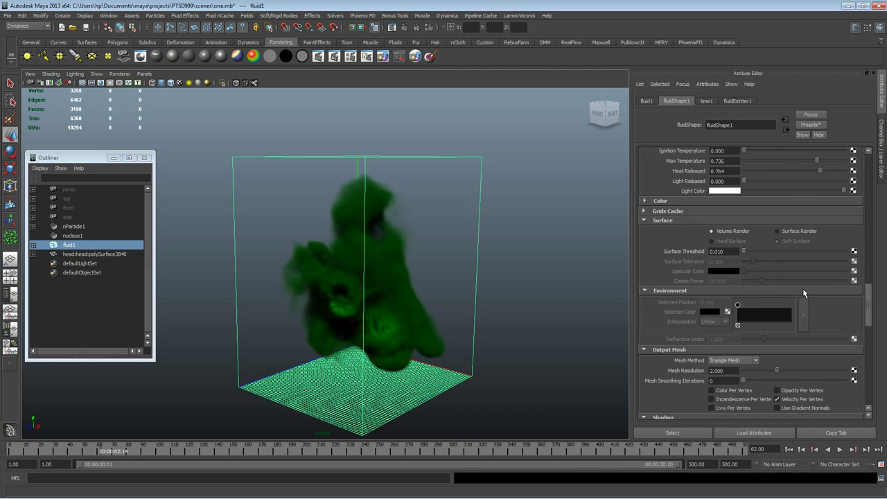
pyautogui.scroll(3, 792, 302)
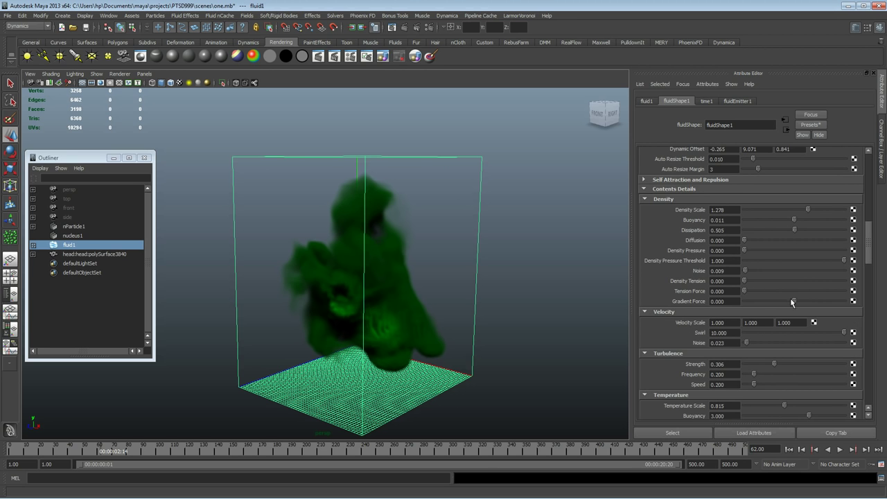
pyautogui.moveTo(804, 209); pyautogui.dragTo(781, 225)
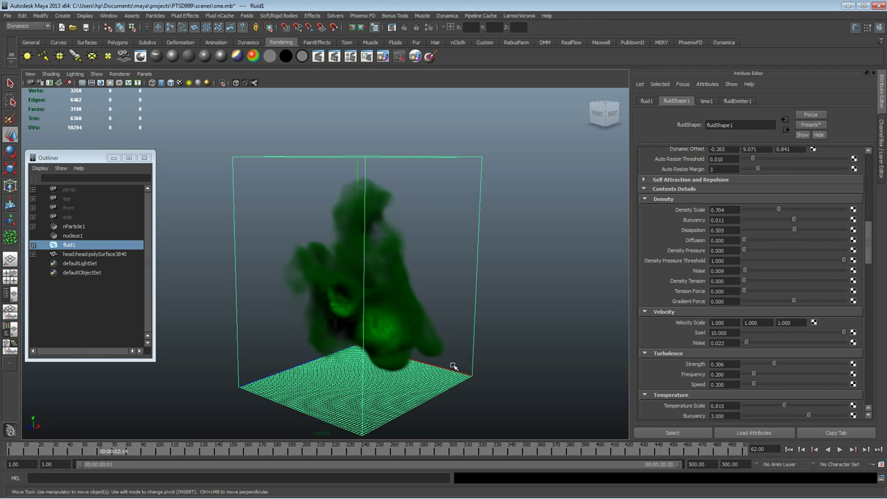
pyautogui.keyDown('alt'); pyautogui.moveTo(444, 313); pyautogui.dragTo(474, 316); pyautogui.keyUp('alt')
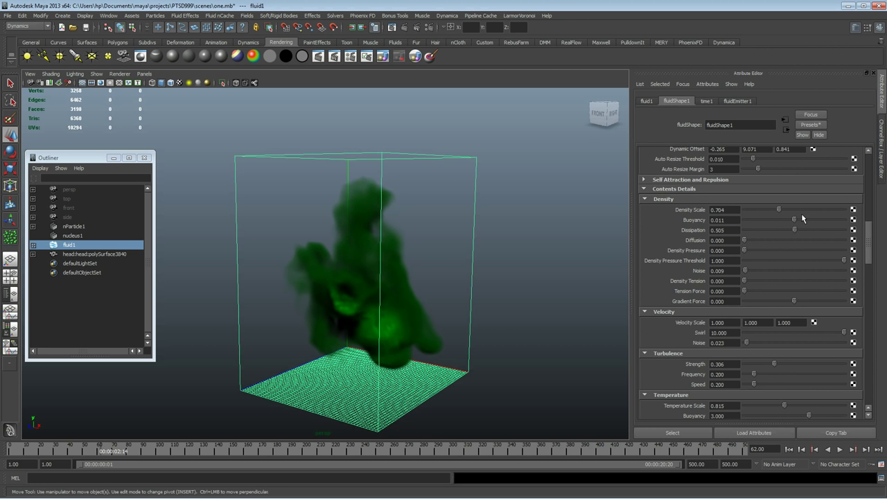
pyautogui.moveTo(782, 213); pyautogui.dragTo(792, 214)
pyautogui.keyDown('alt'); pyautogui.moveTo(525, 239); pyautogui.dragTo(498, 263); pyautogui.keyUp('alt')
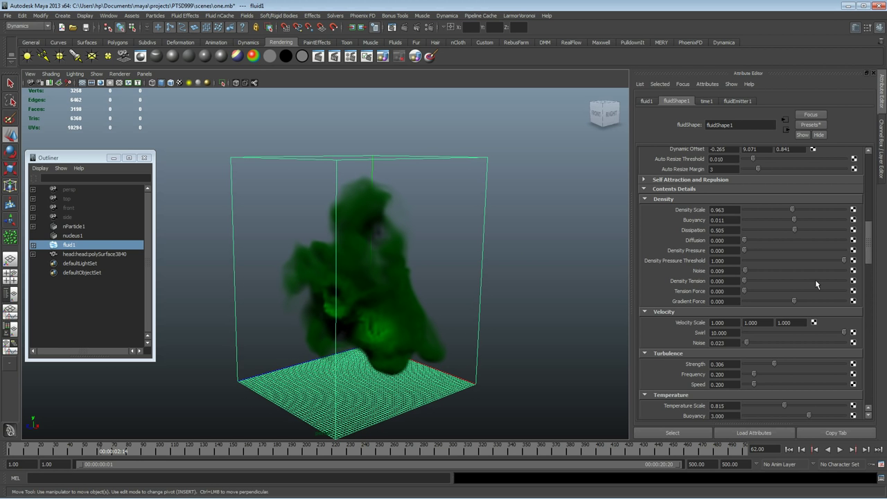
# - Switch the fluid to Surface Render with Soft Surface and set its environment colour to white
pyautogui.scroll(-10, 815, 279)
pyautogui.click(783, 233)
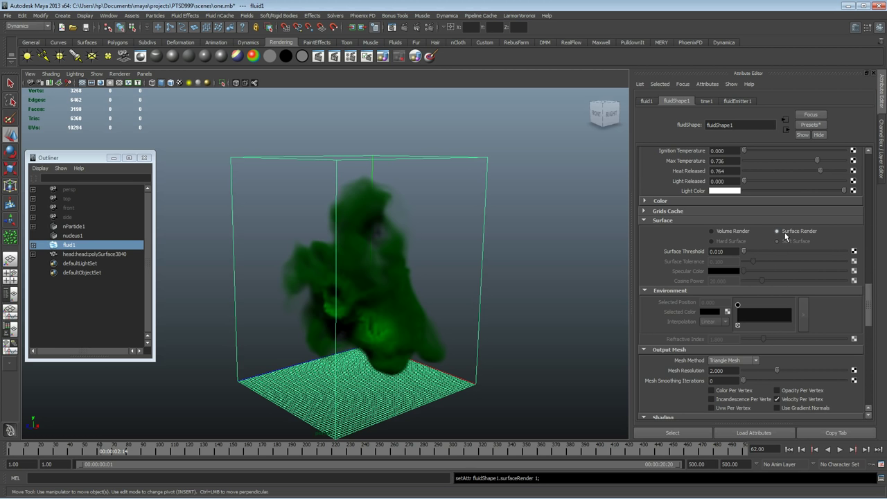
pyautogui.keyDown('alt'); pyautogui.moveTo(527, 328); pyautogui.dragTo(555, 325); pyautogui.keyUp('alt')
pyautogui.click(713, 313)
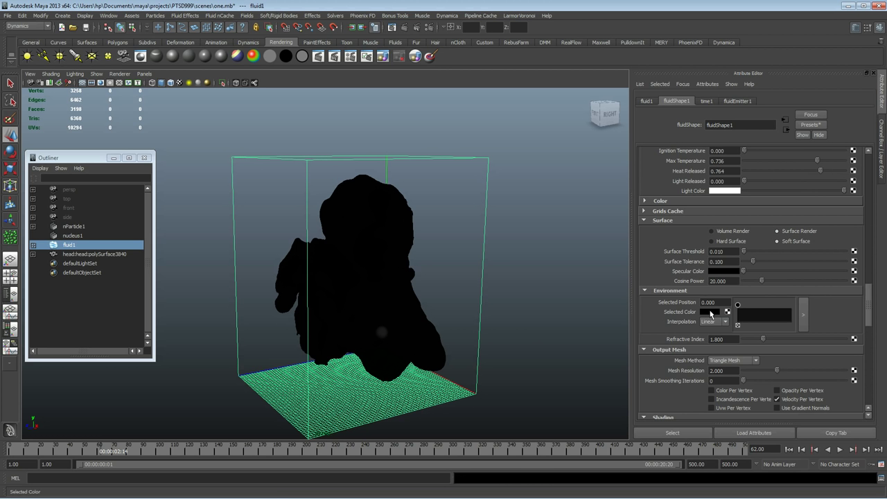
pyautogui.click(711, 313)
pyautogui.click(663, 306)
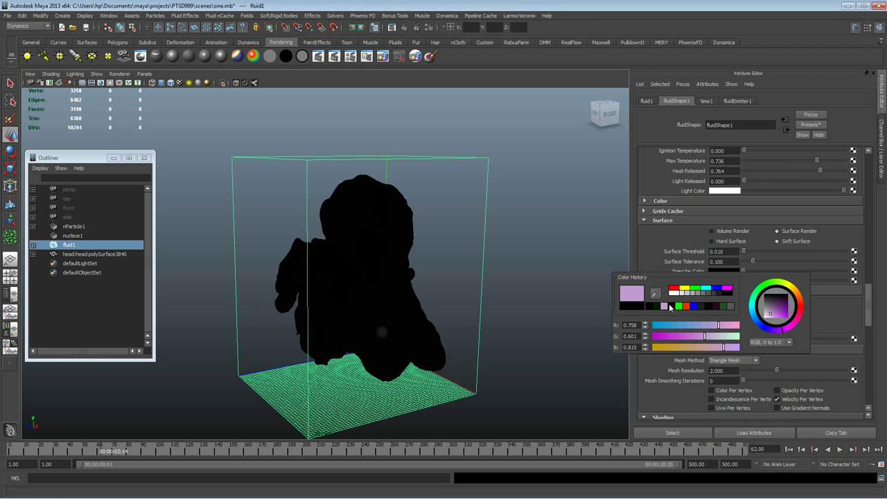
# - Set the fluid's colour ramp marker at position 1.000 to yellow
pyautogui.scroll(-5, 696, 351)
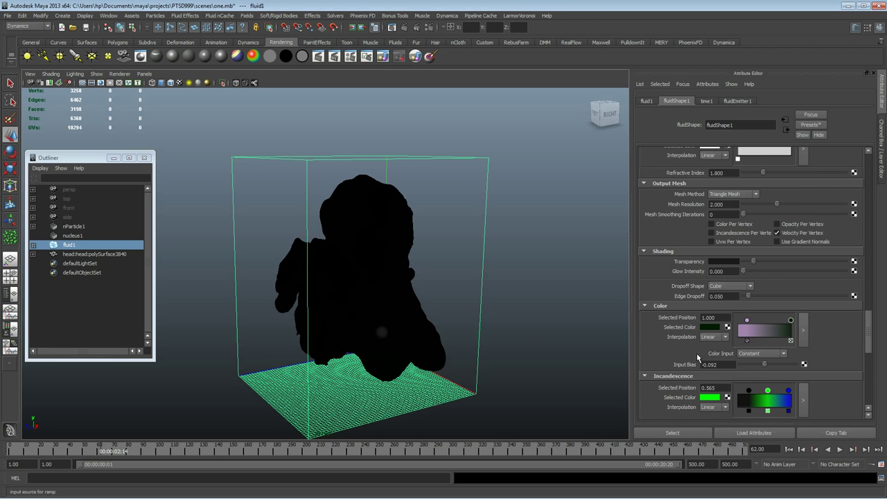
pyautogui.scroll(-1, 731, 305)
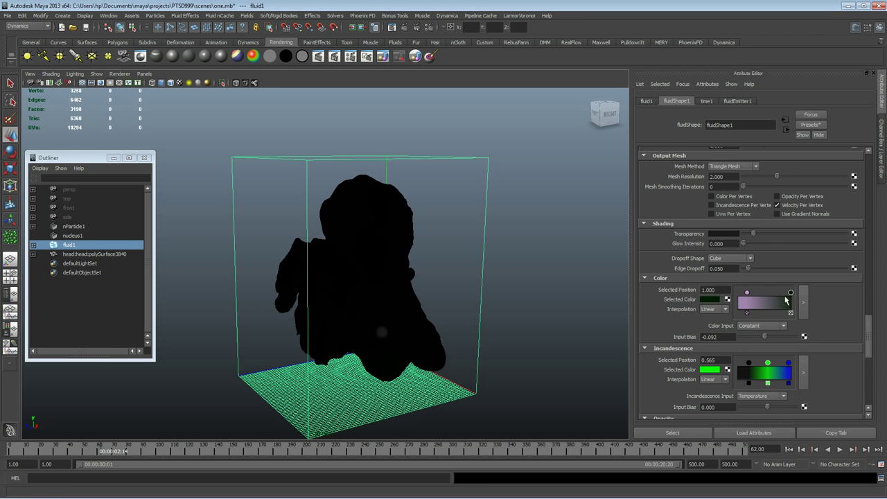
pyautogui.click(707, 300)
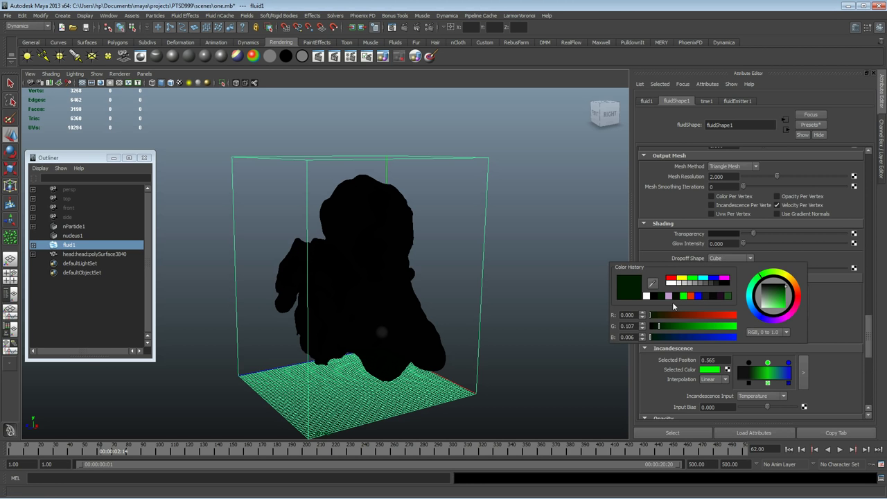
pyautogui.click(683, 280)
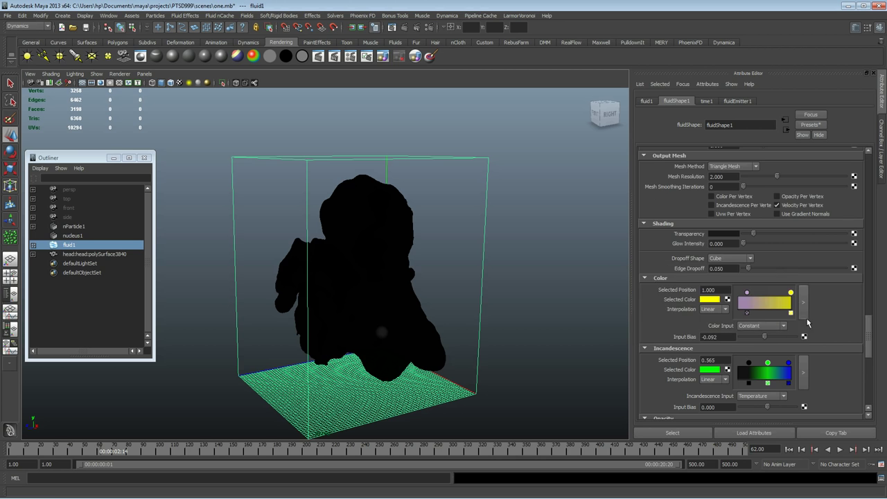
# - Set the fluid's Surface Threshold to 0.028, trying 0.065 first, and brighten its Specular Color to mid-grey
pyautogui.scroll(5, 809, 315)
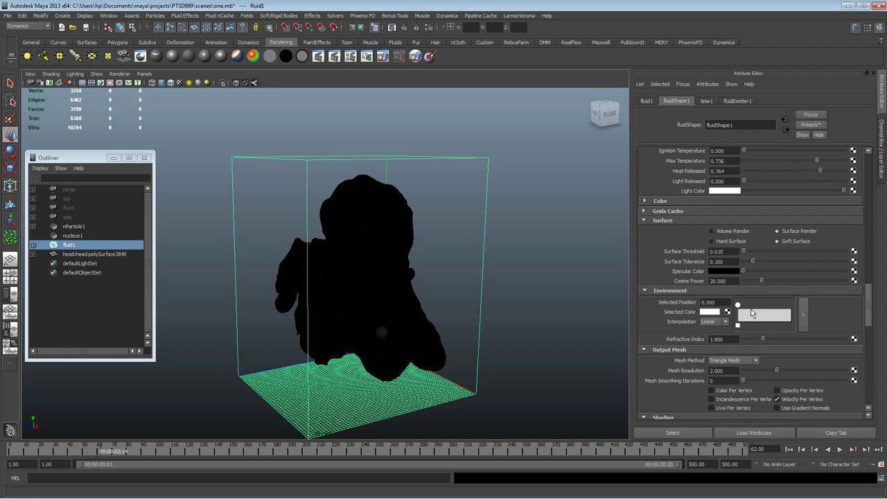
pyautogui.scroll(1, 757, 305)
pyautogui.moveTo(753, 303); pyautogui.dragTo(745, 280)
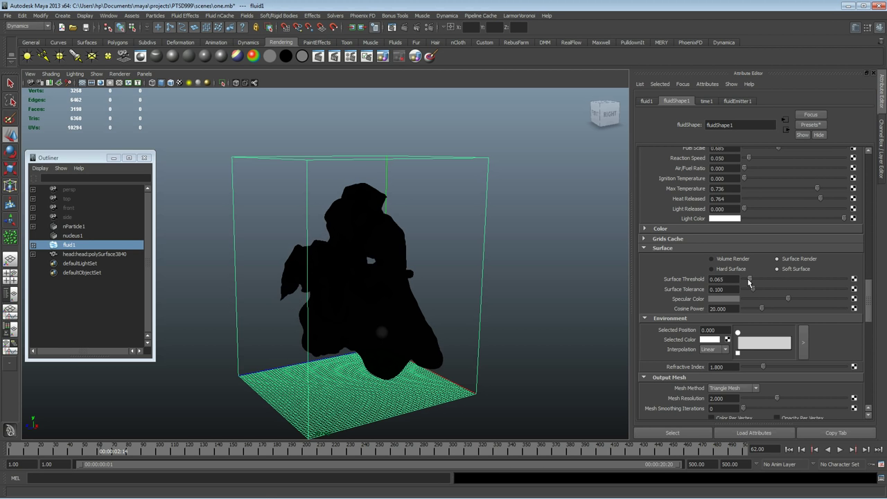
pyautogui.keyDown('alt'); pyautogui.moveTo(376, 321); pyautogui.dragTo(411, 315); pyautogui.keyUp('alt')
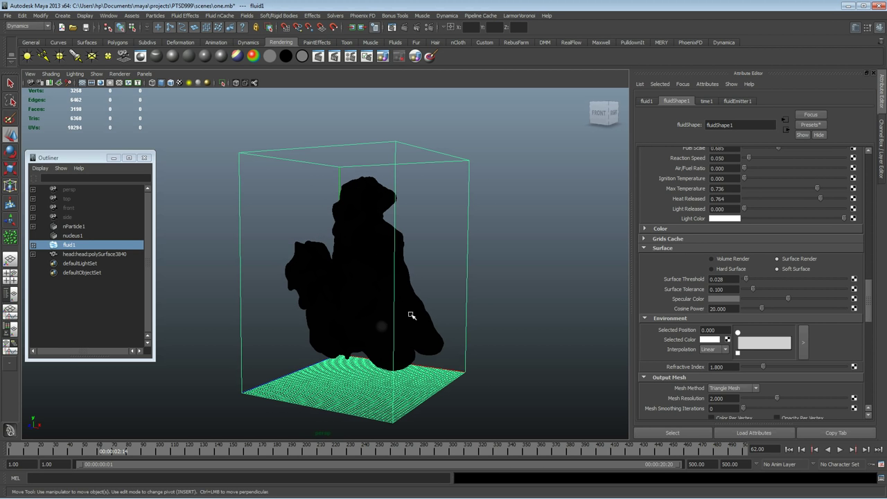
# - Set the surface's Cosine Power to 41.645 and reduce the fluid's Transparency to black
pyautogui.scroll(-1, 780, 296)
pyautogui.moveTo(779, 296); pyautogui.dragTo(775, 280)
pyautogui.scroll(-5, 779, 311)
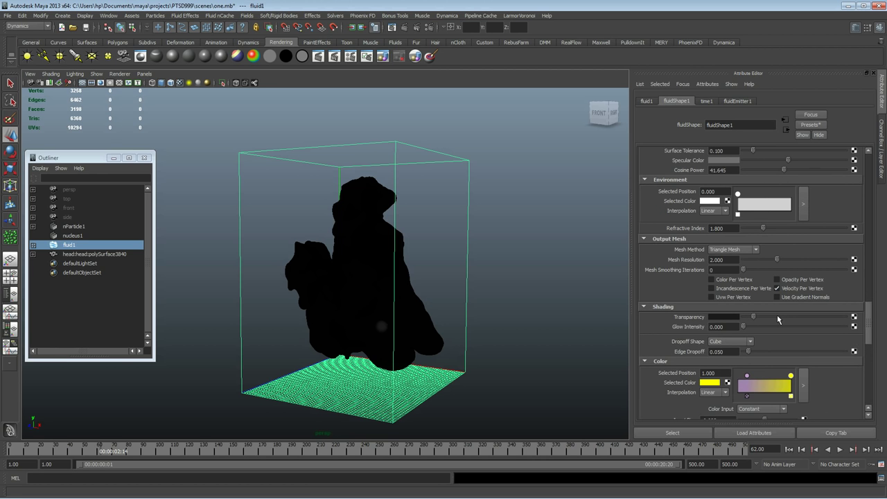
pyautogui.moveTo(753, 289); pyautogui.dragTo(823, 296)
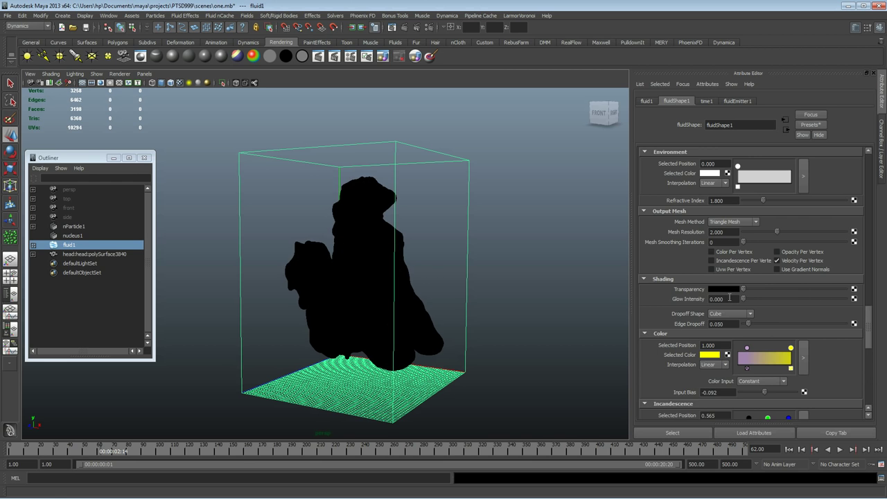
# - Remove the black marker from the incandescence ramp and move the green marker to position 0.000
pyautogui.scroll(-2, 753, 348)
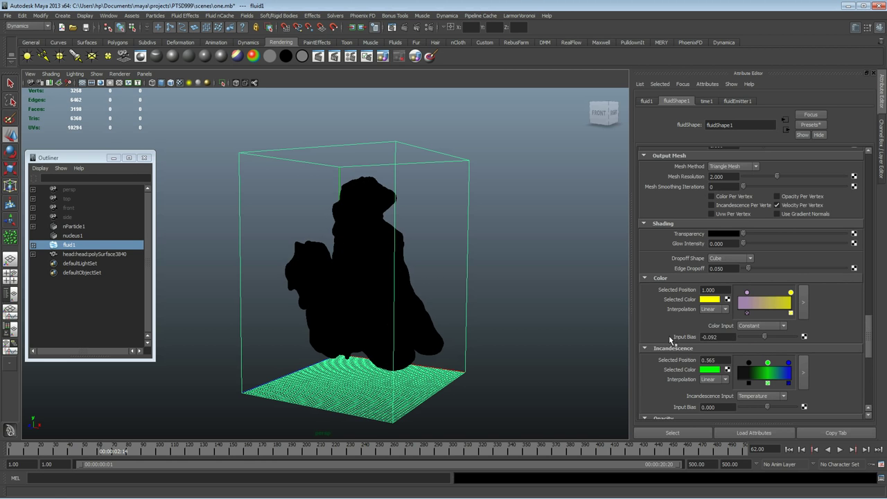
pyautogui.scroll(-2, 669, 338)
pyautogui.scroll(-1, 730, 367)
pyautogui.moveTo(741, 369); pyautogui.dragTo(737, 368)
pyautogui.click(749, 300)
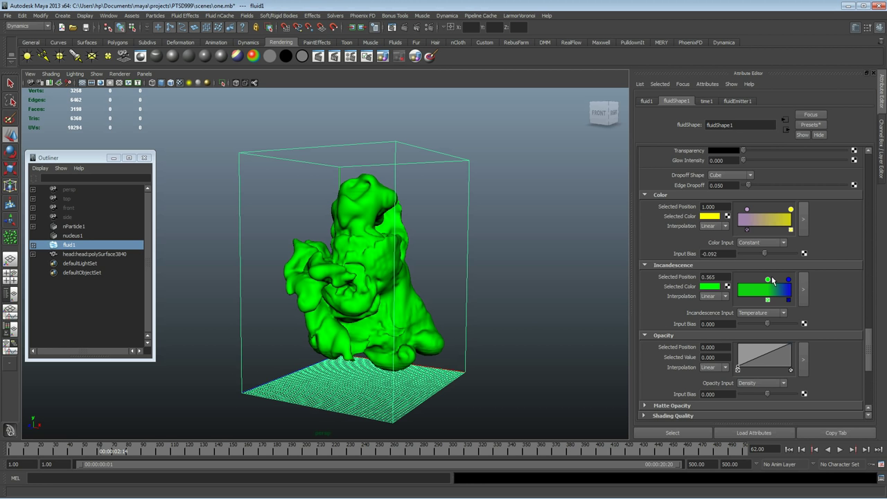
pyautogui.moveTo(768, 280); pyautogui.dragTo(737, 280)
pyautogui.keyDown('alt'); pyautogui.moveTo(485, 321); pyautogui.dragTo(504, 338); pyautogui.keyUp('alt')
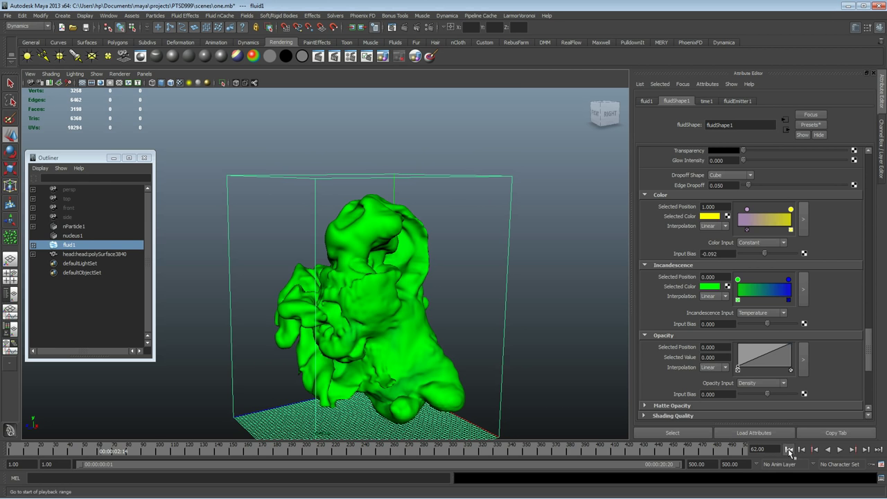
# - Replay the simulation from the first frame to frame 59 to examine the green surface, pausing once at frame 56
pyautogui.click(789, 449)
pyautogui.click(840, 449)
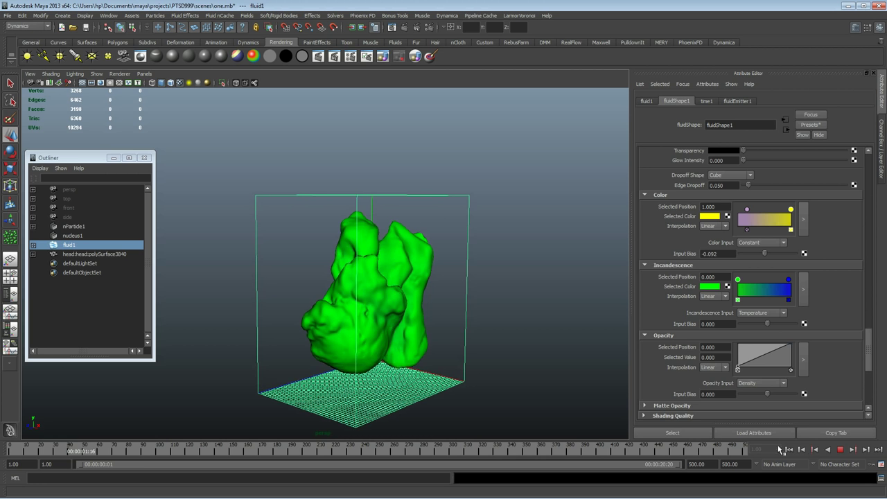
pyautogui.click(840, 450)
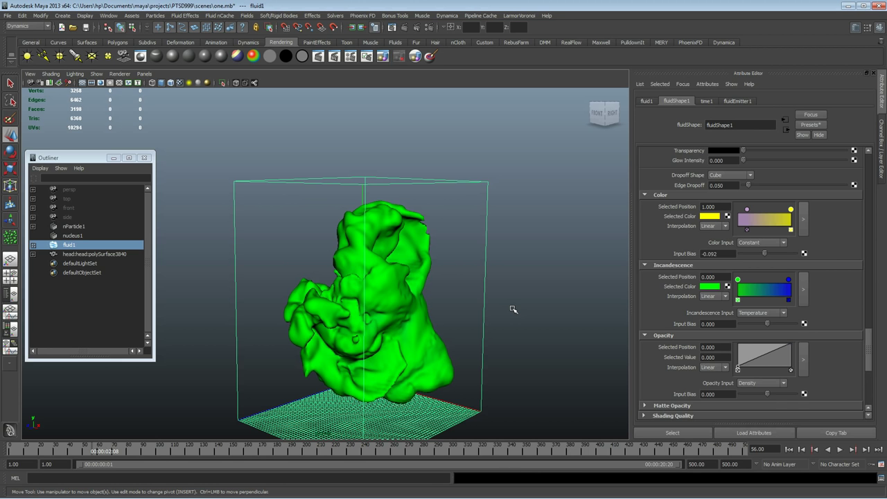
pyautogui.click(840, 449)
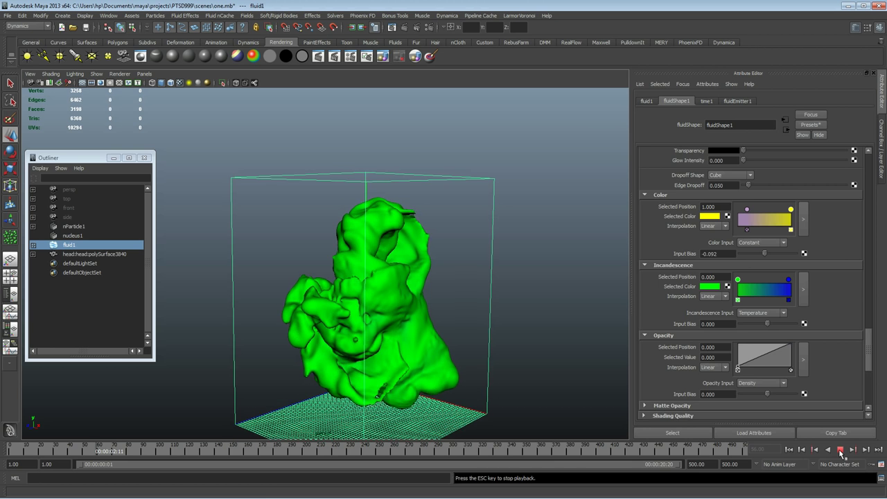
pyautogui.click(839, 450)
# - Switch the fluid from Surface Render back to Volume Render
pyautogui.scroll(15, 731, 253)
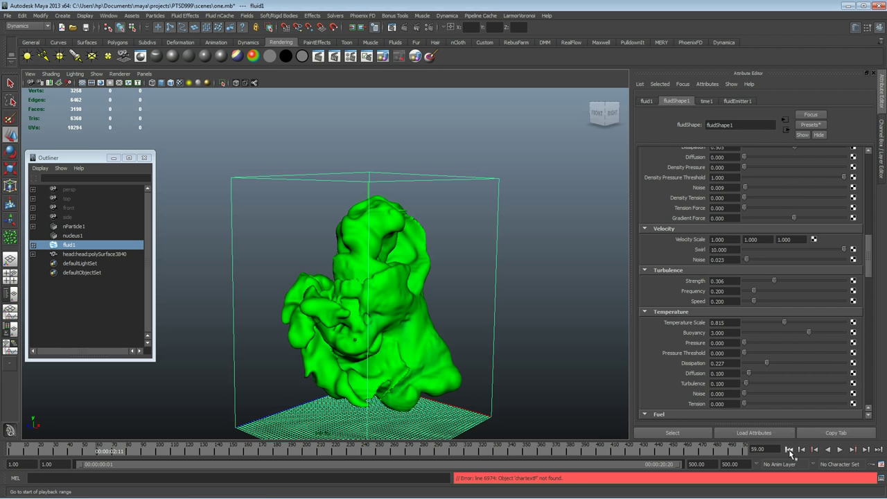
pyautogui.scroll(-5, 811, 279)
pyautogui.scroll(-2, 805, 276)
pyautogui.scroll(1, 798, 280)
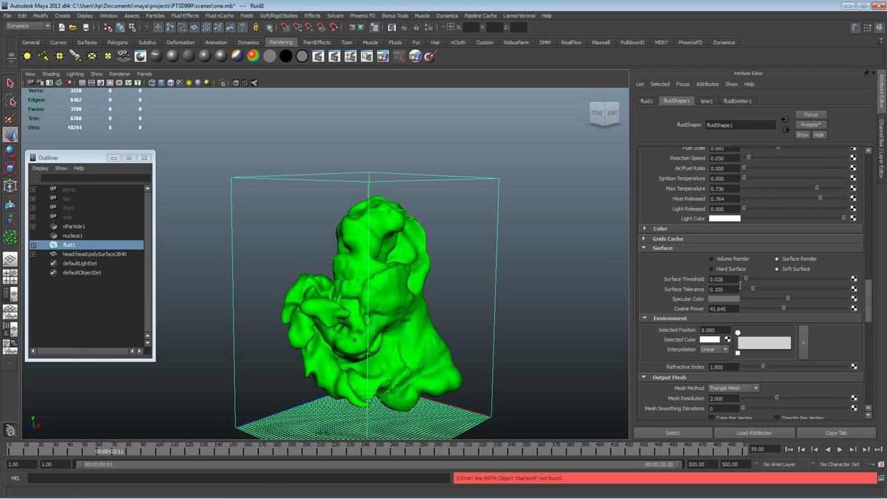
pyautogui.click(711, 258)
pyautogui.scroll(-3, 751, 332)
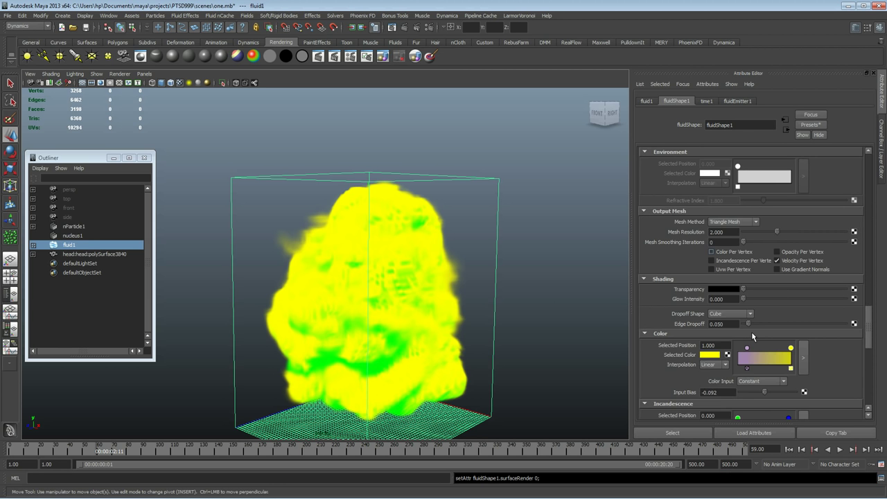
# - Undo the surface rendering, colour, transparency and incandescence changes back to the original dark green smoke
pyautogui.hotkey('ctrl', 'z')
pyautogui.hotkey('ctrl', 'z')
pyautogui.hotkey('ctrl', 'z')
pyautogui.hotkey('ctrl', 'z')
pyautogui.hotkey('ctrl', 'z')
pyautogui.hotkey('ctrl', 'z')
pyautogui.hotkey('ctrl', 'z')
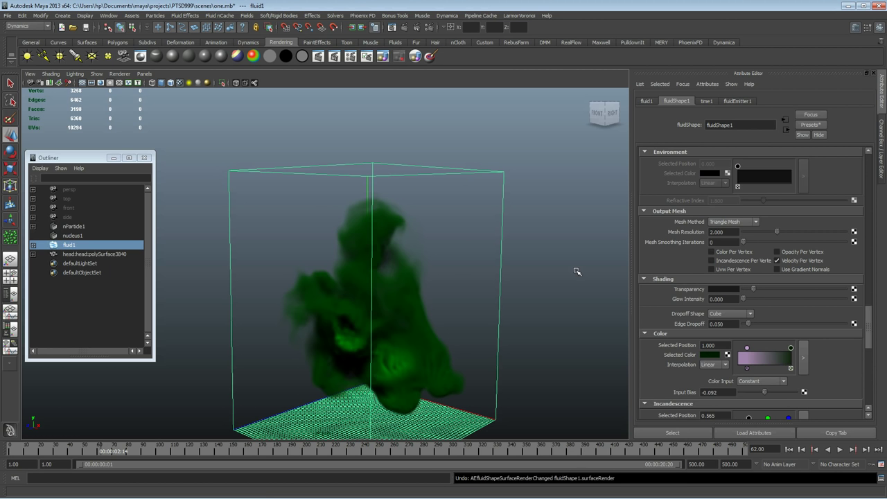
pyautogui.keyDown('alt'); pyautogui.moveTo(557, 291); pyautogui.dragTo(561, 292); pyautogui.keyUp('alt')
pyautogui.keyDown('alt'); pyautogui.moveTo(561, 292); pyautogui.dragTo(567, 268, button='middle'); pyautogui.keyUp('alt')
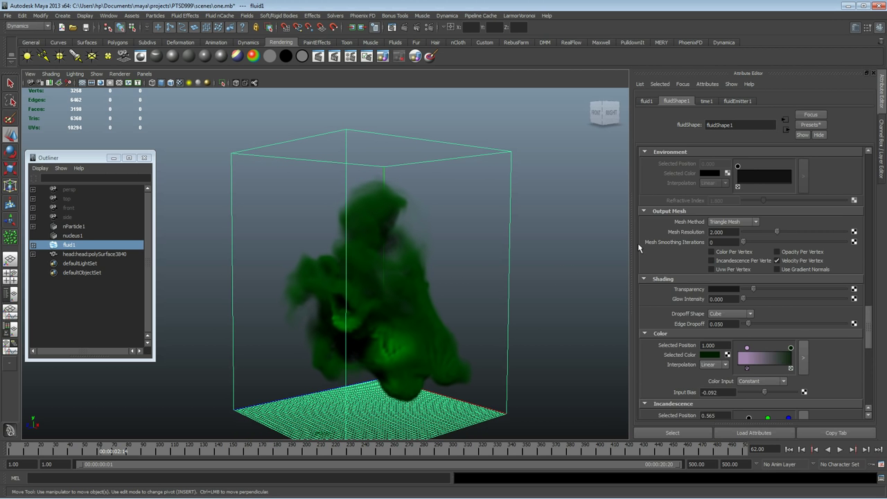
# - Break the animation connections on Translate X, Y and Z of nParticle1
pyautogui.scroll(7, 728, 207)
pyautogui.scroll(10, 753, 182)
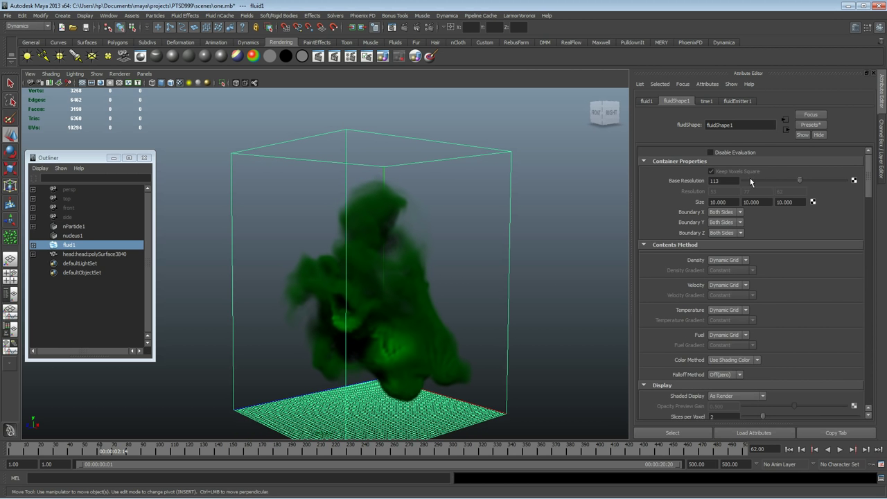
pyautogui.keyDown('alt'); pyautogui.moveTo(465, 266); pyautogui.dragTo(480, 281); pyautogui.keyUp('alt')
pyautogui.keyDown('alt'); pyautogui.moveTo(420, 244); pyautogui.dragTo(409, 182, button='middle'); pyautogui.keyUp('alt')
pyautogui.keyDown('alt'); pyautogui.moveTo(414, 182); pyautogui.dragTo(460, 181, button='right'); pyautogui.keyUp('alt')
pyautogui.click(73, 227)
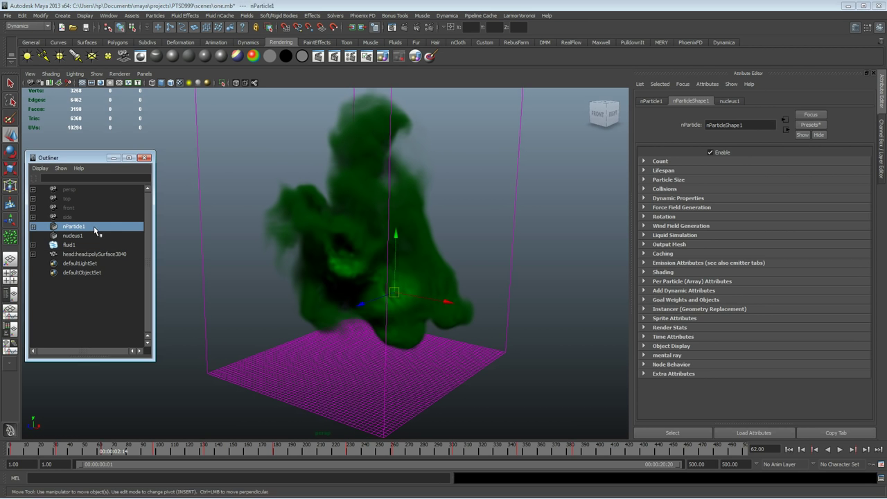
pyautogui.click(108, 15)
pyautogui.moveTo(130, 57)
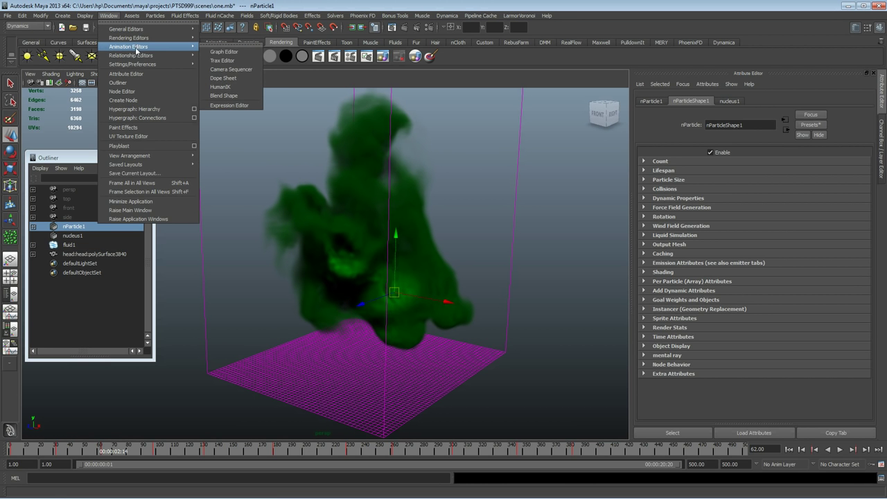
pyautogui.click(881, 133)
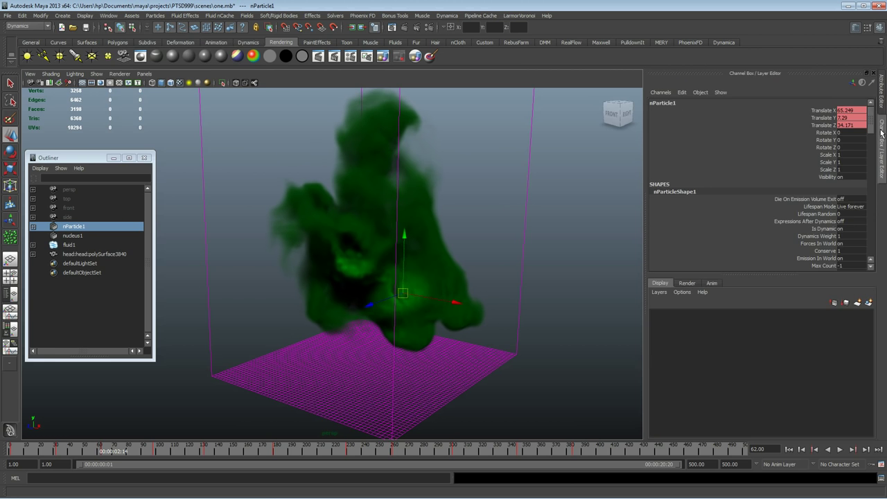
pyautogui.moveTo(826, 113); pyautogui.dragTo(829, 125)
pyautogui.rightClick(829, 126)
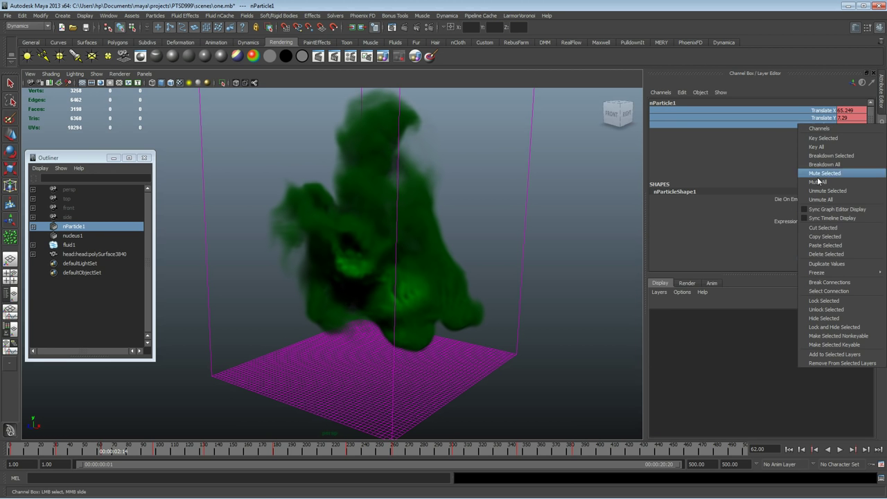
pyautogui.click(835, 282)
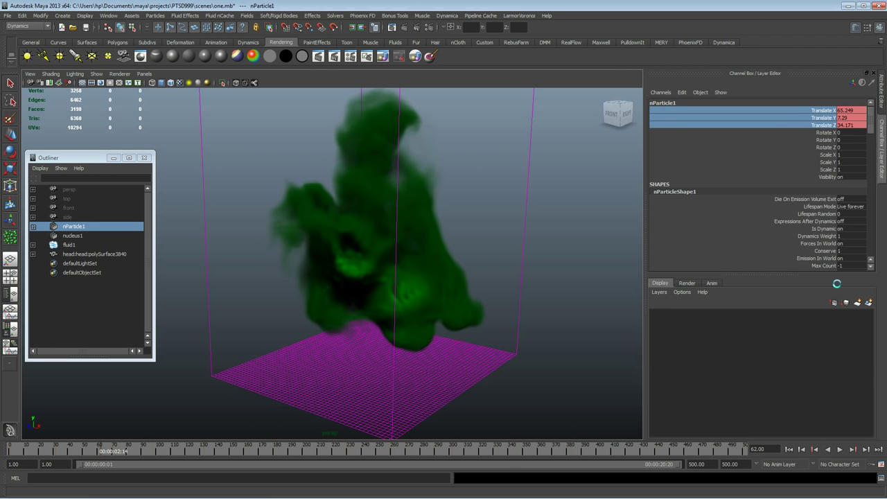
# - Delete the head mesh head:head:polySurface3840 from the scene
pyautogui.keyDown('alt'); pyautogui.moveTo(446, 231); pyautogui.dragTo(386, 252); pyautogui.keyUp('alt')
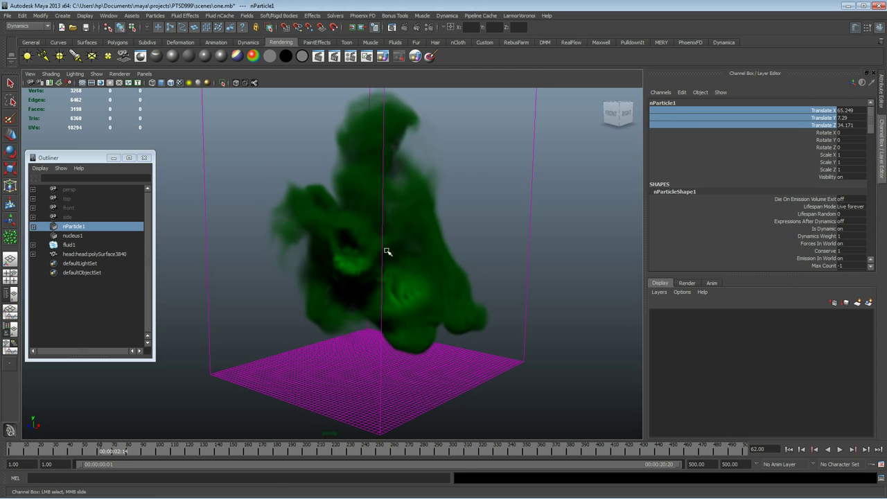
pyautogui.click(82, 227)
pyautogui.press('w')
pyautogui.keyDown('alt'); pyautogui.moveTo(309, 277); pyautogui.dragTo(330, 309); pyautogui.keyUp('alt')
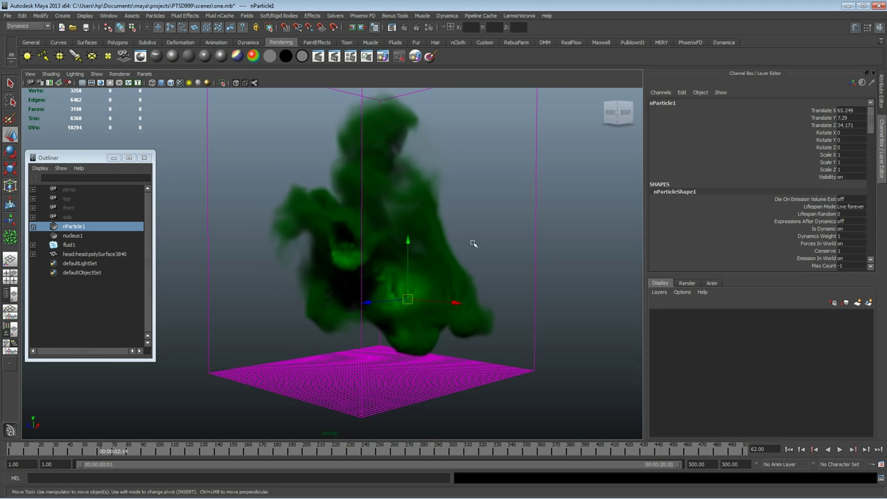
pyautogui.keyDown('alt'); pyautogui.moveTo(430, 251); pyautogui.dragTo(465, 253); pyautogui.keyUp('alt')
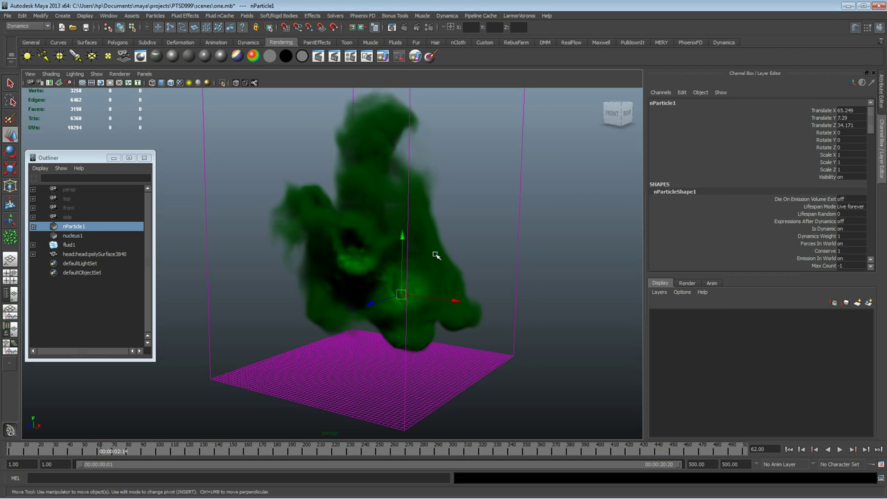
pyautogui.click(99, 254)
pyautogui.press('Delete')
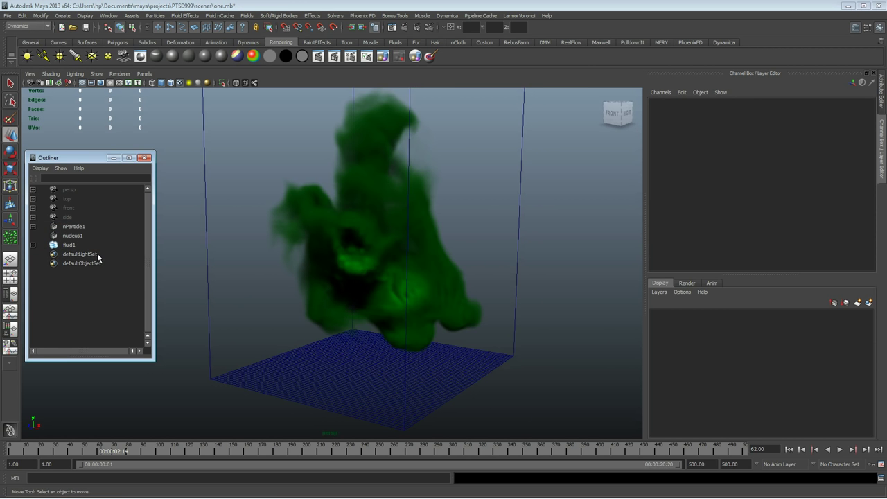
# - Rewind to frame 1 and add a Turbulence field to nParticle1 with its magnitude set to 35.606
pyautogui.click(789, 449)
pyautogui.click(402, 293)
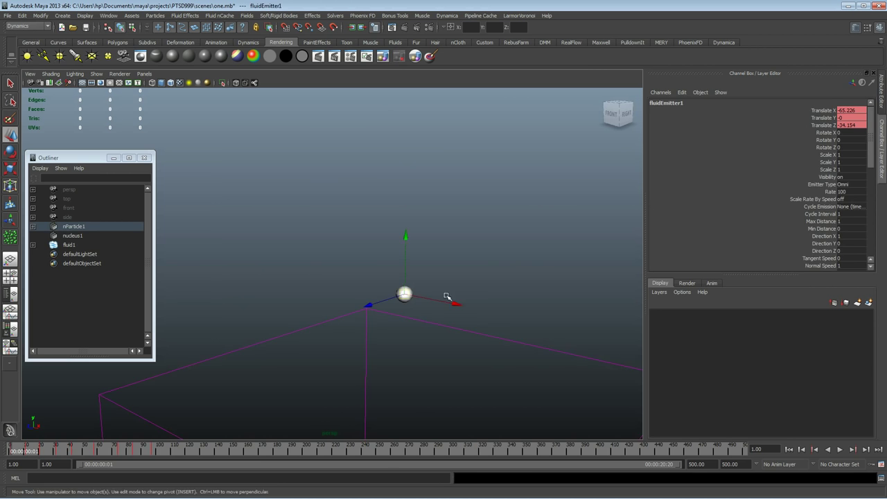
pyautogui.keyDown('alt'); pyautogui.moveTo(435, 269); pyautogui.dragTo(435, 238, button='middle'); pyautogui.keyUp('alt')
pyautogui.click(89, 228)
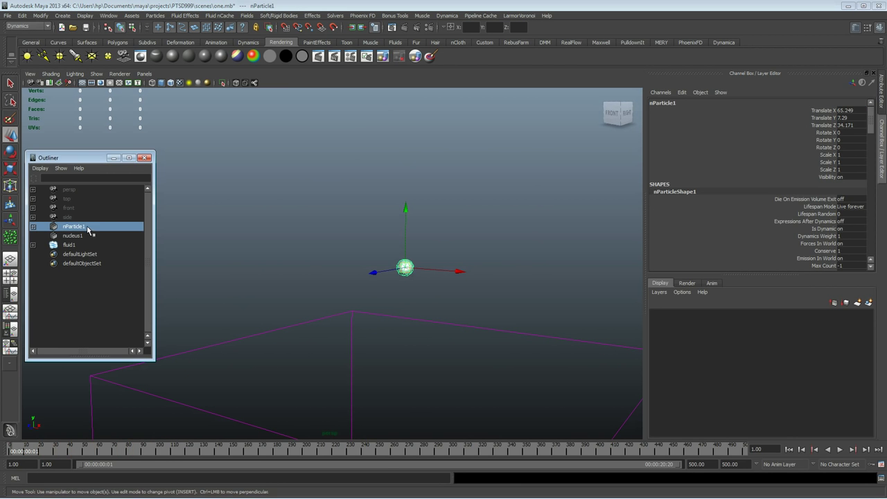
pyautogui.click(251, 17)
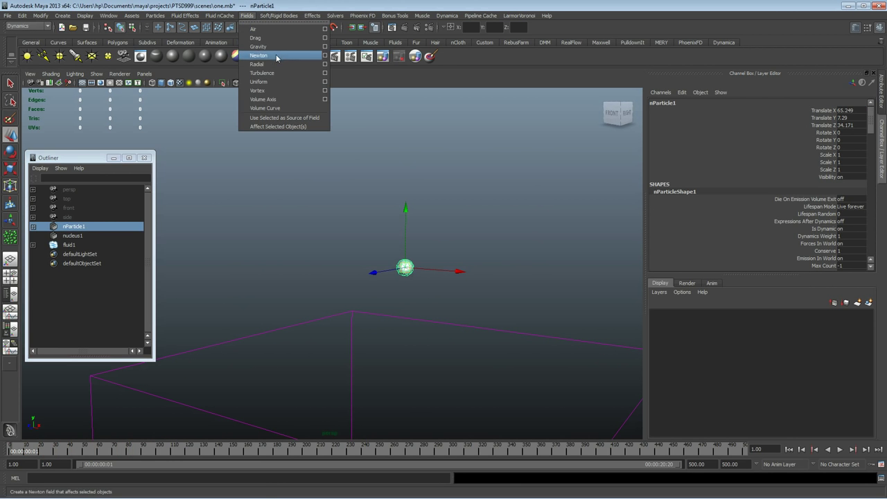
pyautogui.click(276, 75)
pyautogui.click(879, 90)
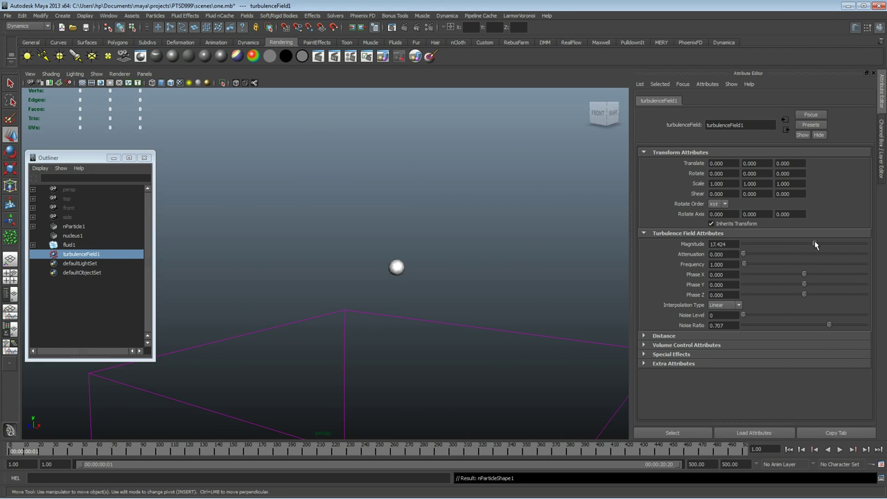
pyautogui.keyDown('alt'); pyautogui.moveTo(479, 237); pyautogui.dragTo(499, 192, button='middle'); pyautogui.keyUp('alt')
pyautogui.keyDown('alt'); pyautogui.moveTo(499, 192); pyautogui.dragTo(381, 264, button='right'); pyautogui.keyUp('alt')
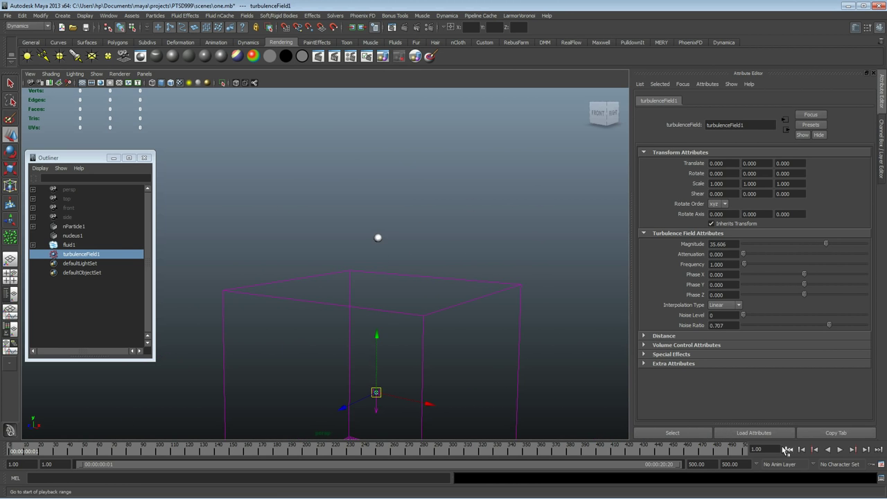
# - Play the simulation to check the smoke under the turbulence field, and rewind to frame 1
pyautogui.click(840, 451)
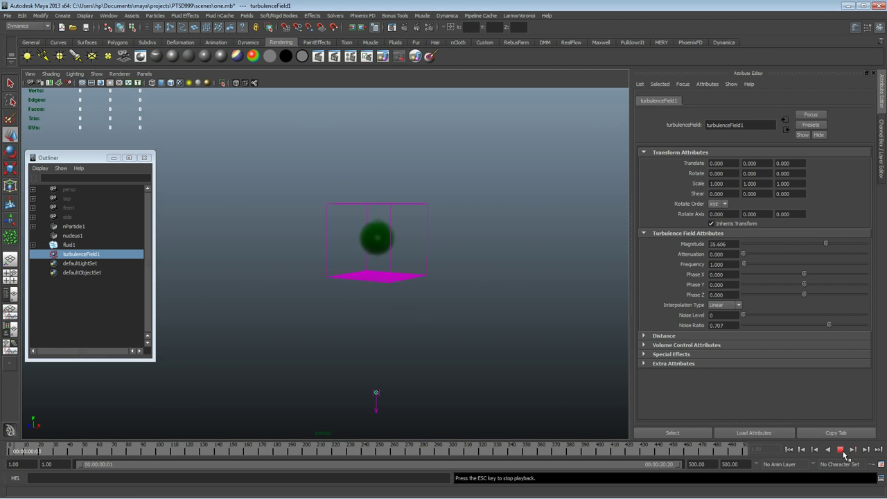
pyautogui.keyDown('alt'); pyautogui.moveTo(332, 288); pyautogui.dragTo(323, 264); pyautogui.keyUp('alt')
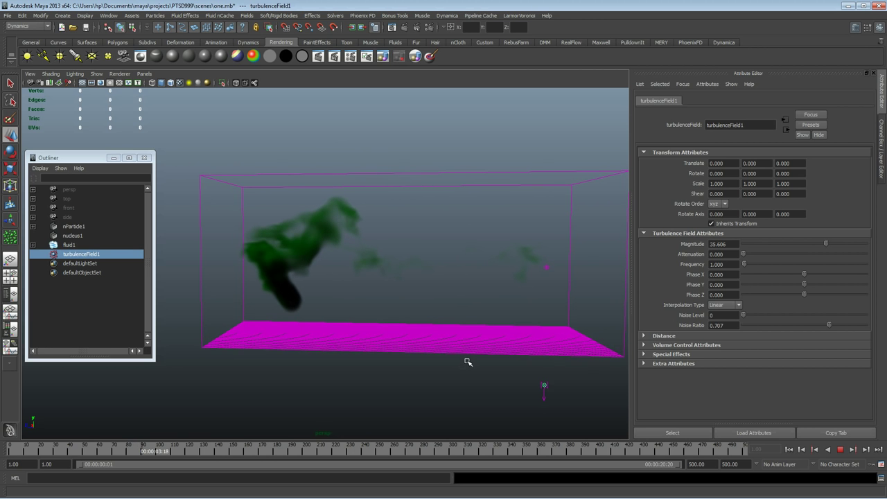
pyautogui.click(840, 451)
pyautogui.click(788, 449)
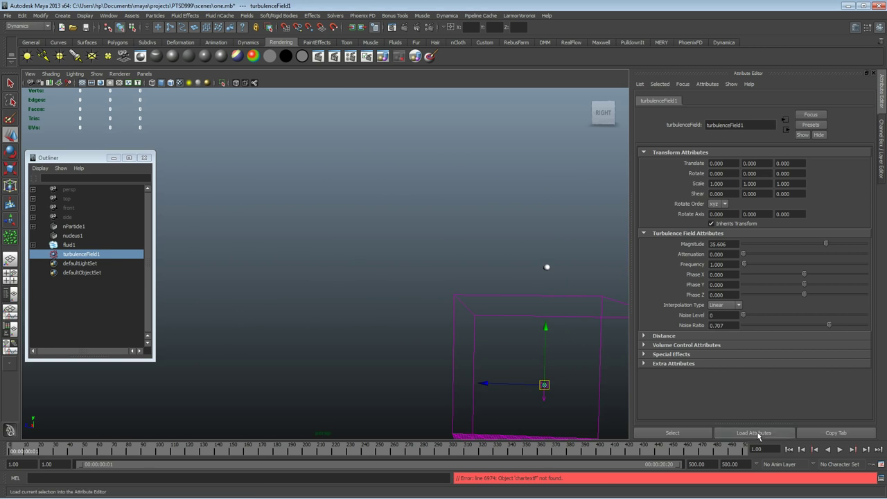
# - Delete the turbulence field and add a Volume Axis field to nParticle1 instead
pyautogui.press('Delete')
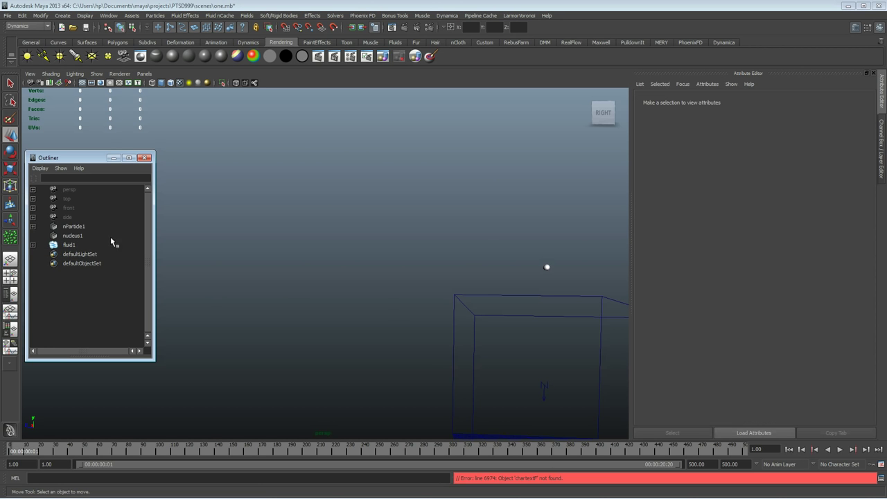
pyautogui.click(74, 226)
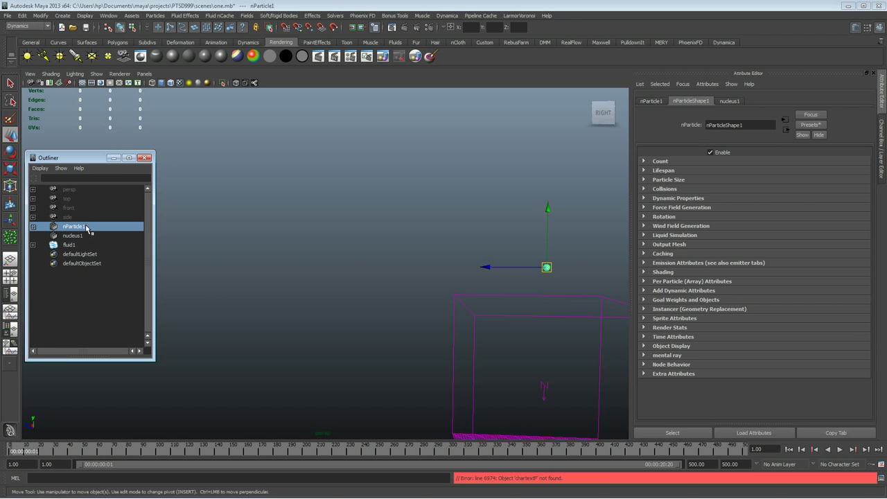
pyautogui.click(246, 15)
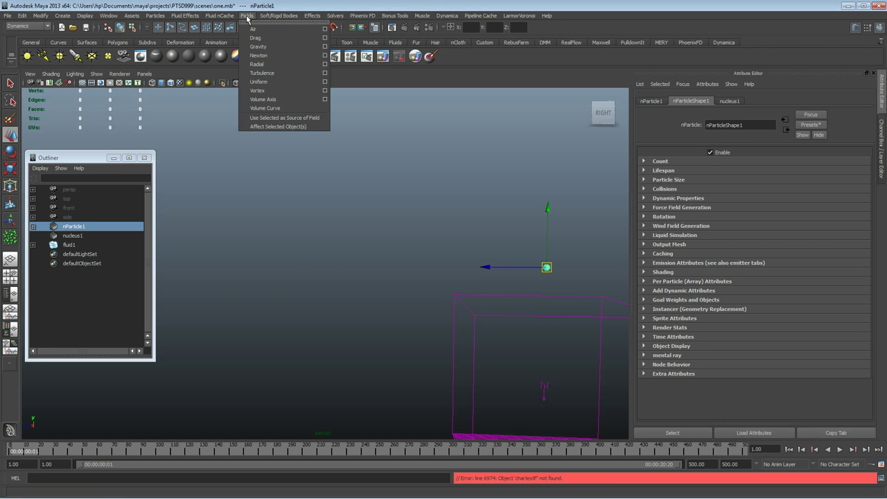
pyautogui.click(288, 99)
pyautogui.keyDown('alt'); pyautogui.moveTo(321, 226); pyautogui.dragTo(473, 204); pyautogui.keyUp('alt')
pyautogui.keyDown('alt'); pyautogui.moveTo(474, 204); pyautogui.dragTo(387, 258, button='middle'); pyautogui.keyUp('alt')
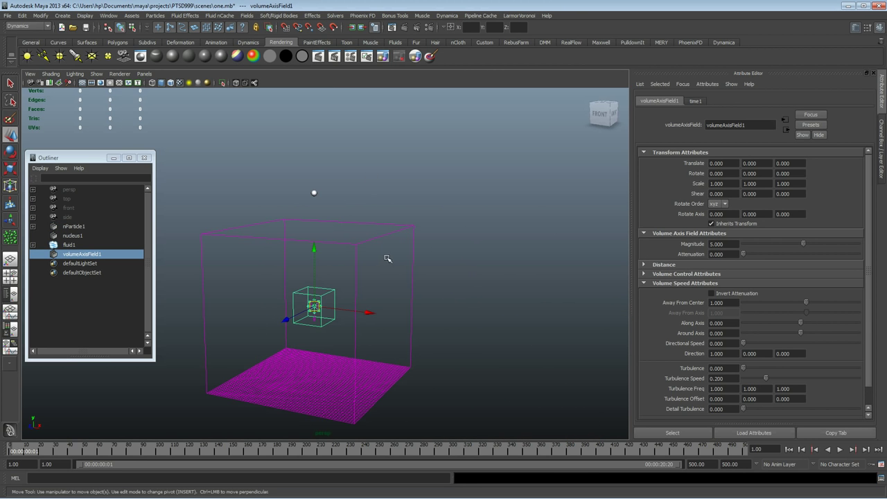
# - Make the field's volume a cylinder, scale it uniformly to 3.4 and raise it about 7.15 units around the particle
pyautogui.click(675, 275)
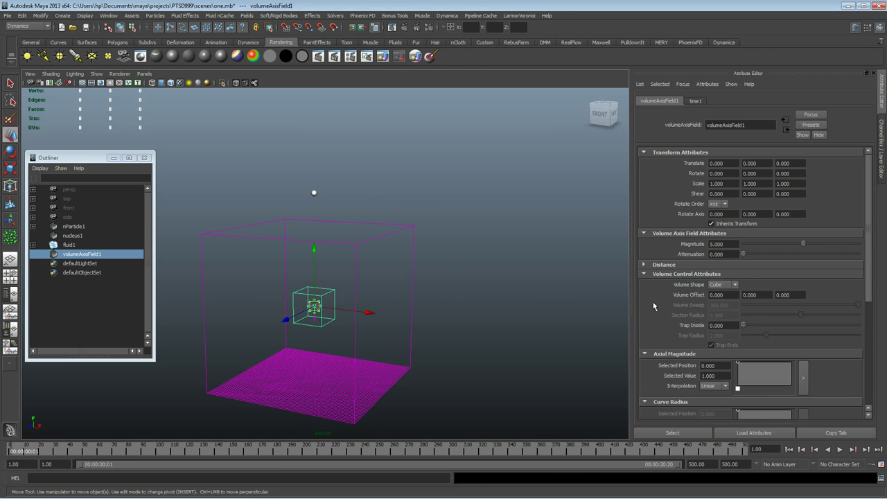
pyautogui.click(724, 285)
pyautogui.click(719, 312)
pyautogui.press('r')
pyautogui.moveTo(317, 307); pyautogui.dragTo(327, 136)
pyautogui.press('w')
# - Set the volume axis field's Trap Inside to 0.044, Magnitude to 14.516, Away From Axis to 0 and Around Axis to 3.065
pyautogui.moveTo(744, 327); pyautogui.dragTo(747, 327)
pyautogui.scroll(-2, 799, 315)
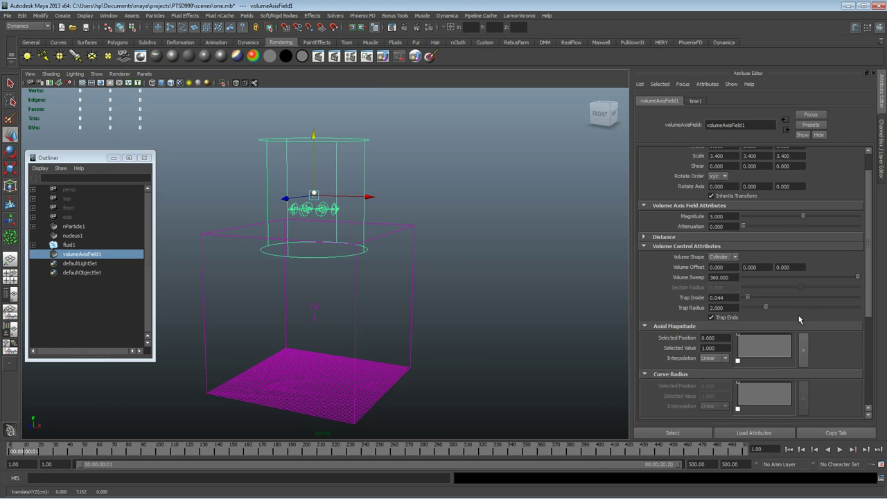
pyautogui.moveTo(803, 189); pyautogui.dragTo(807, 188)
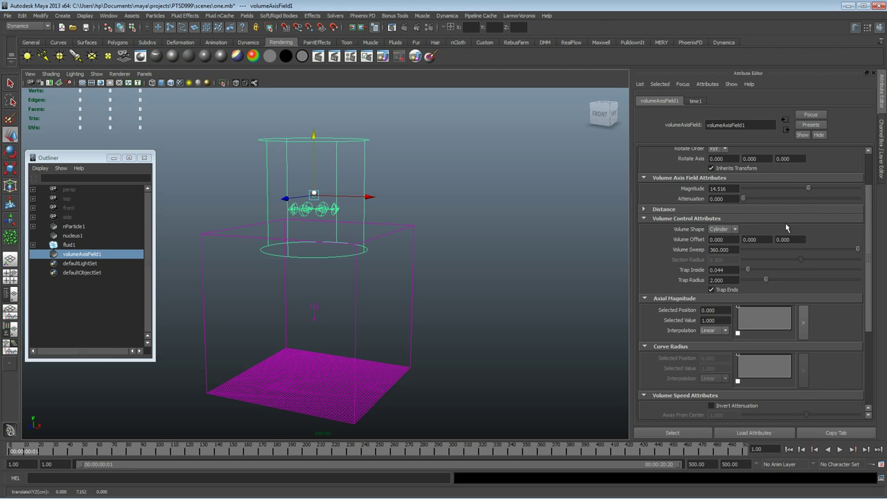
pyautogui.scroll(-4, 786, 227)
pyautogui.doubleClick(730, 317)
pyautogui.write('0')
pyautogui.press('Return')
pyautogui.moveTo(800, 334); pyautogui.dragTo(818, 334)
# - Play the simulation to check how the smoke moves around the cylinder, and stop playback
pyautogui.keyDown('alt'); pyautogui.moveTo(511, 251); pyautogui.dragTo(515, 289, button='middle'); pyautogui.keyUp('alt')
pyautogui.keyDown('alt'); pyautogui.moveTo(454, 329); pyautogui.dragTo(472, 332, button='middle'); pyautogui.keyUp('alt')
pyautogui.click(839, 449)
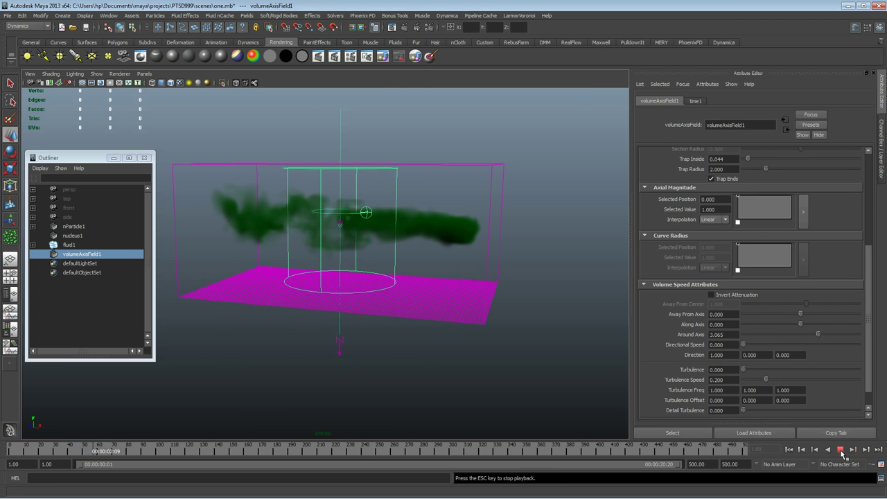
pyautogui.click(840, 450)
# - Increase the field's Trap Inside to 0.169 and replay the simulation from frame 1 to inspect the smoke
pyautogui.scroll(4, 750, 342)
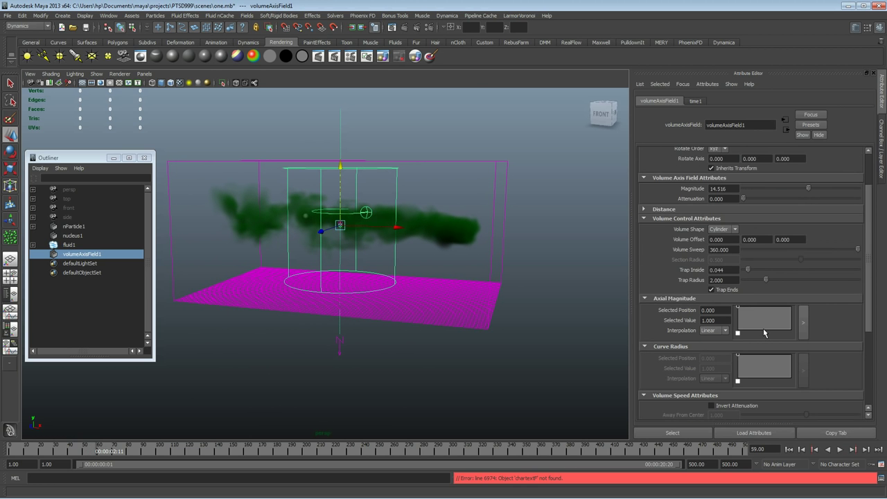
pyautogui.moveTo(748, 269); pyautogui.dragTo(761, 270)
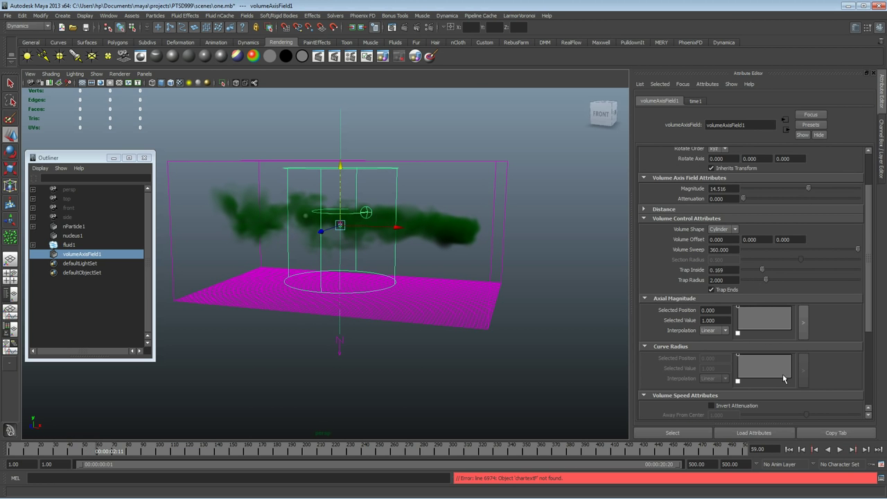
pyautogui.click(789, 449)
pyautogui.click(840, 450)
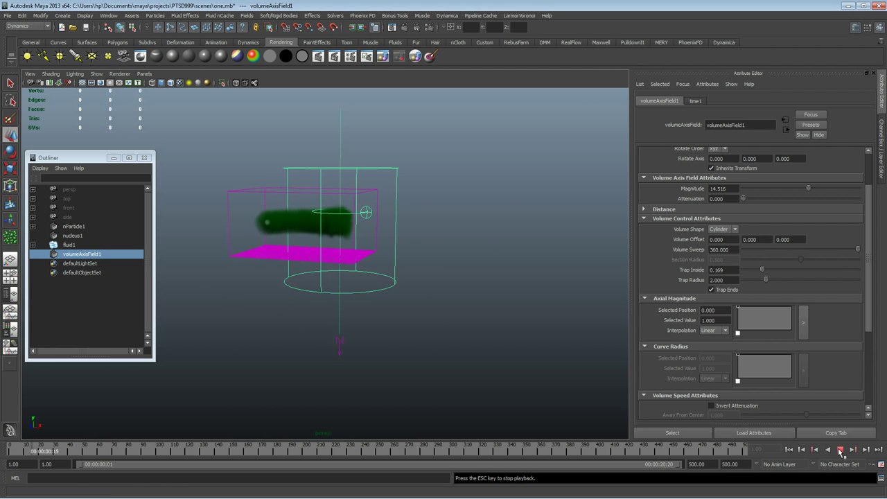
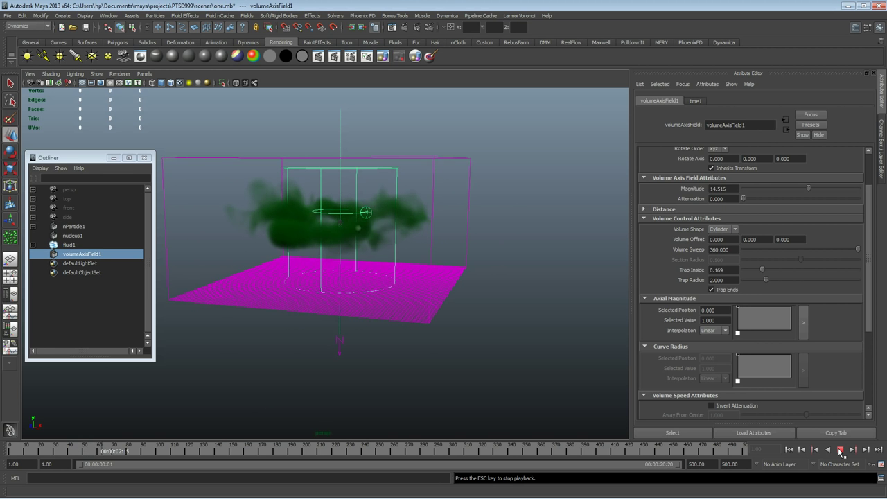
pyautogui.click(839, 450)
pyautogui.keyDown('alt'); pyautogui.moveTo(384, 279); pyautogui.dragTo(381, 242); pyautogui.keyUp('alt')
pyautogui.keyDown('alt'); pyautogui.moveTo(380, 242); pyautogui.dragTo(399, 306, button='middle'); pyautogui.keyUp('alt')
pyautogui.keyDown('alt'); pyautogui.moveTo(485, 336); pyautogui.dragTo(521, 337, button='right'); pyautogui.keyUp('alt')
pyautogui.keyDown('alt'); pyautogui.moveTo(441, 325); pyautogui.dragTo(428, 324); pyautogui.keyUp('alt')
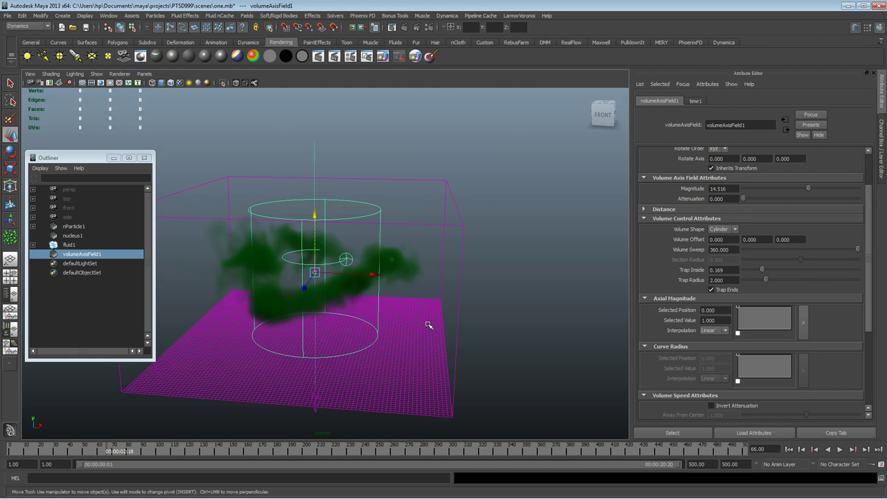
# - Delete the volume axis field from the scene
pyautogui.click(78, 259)
pyautogui.press('Delete')
pyautogui.keyDown('alt'); pyautogui.moveTo(297, 311); pyautogui.dragTo(443, 278); pyautogui.keyUp('alt')
# - Create a polygon plane, scale it up beyond the fluid container's base and raise it to form a floor beneath the particle
pyautogui.click(116, 42)
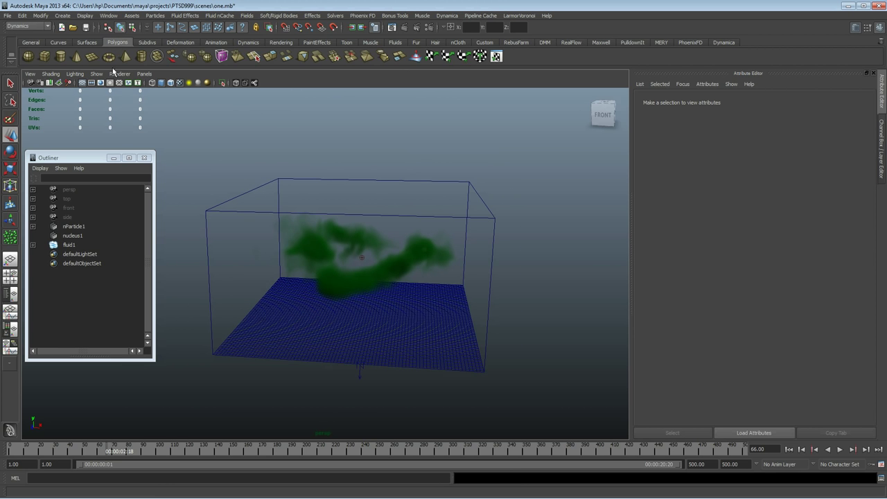
pyautogui.click(91, 56)
pyautogui.press('r')
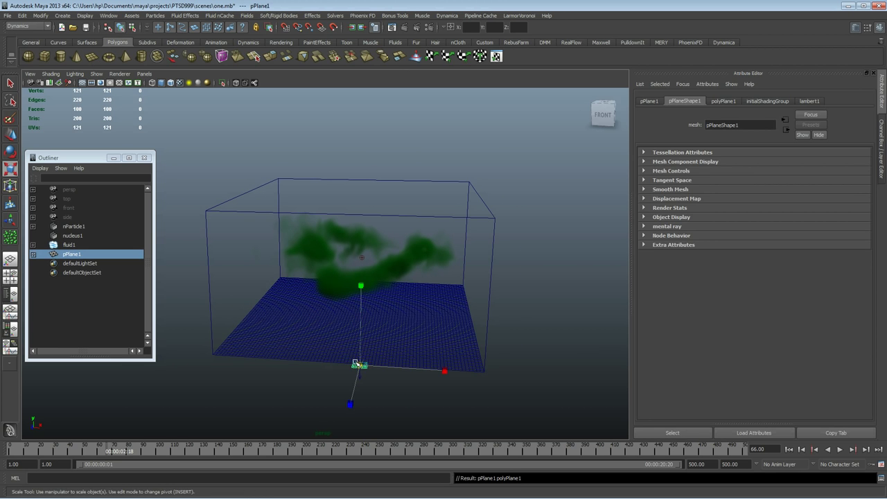
pyautogui.press('w')
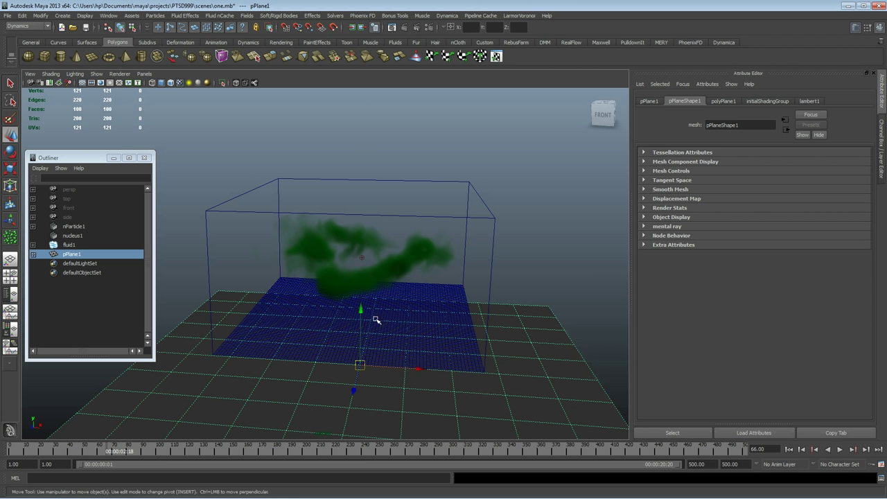
pyautogui.moveTo(361, 310); pyautogui.dragTo(375, 262)
# - Rewind to frame 1 and make the plane a passive collider using the nDynamics commands
pyautogui.click(789, 450)
pyautogui.keyDown('alt'); pyautogui.moveTo(428, 338); pyautogui.dragTo(368, 325); pyautogui.keyUp('alt')
pyautogui.keyDown('alt'); pyautogui.moveTo(414, 349); pyautogui.dragTo(348, 296, button='middle'); pyautogui.keyUp('alt')
pyautogui.keyDown('alt'); pyautogui.moveTo(348, 296); pyautogui.dragTo(485, 305, button='right'); pyautogui.keyUp('alt')
pyautogui.keyDown('alt'); pyautogui.moveTo(485, 312); pyautogui.dragTo(390, 303); pyautogui.keyUp('alt')
pyautogui.keyDown('alt'); pyautogui.moveTo(298, 273); pyautogui.dragTo(351, 251, button='middle'); pyautogui.keyUp('alt')
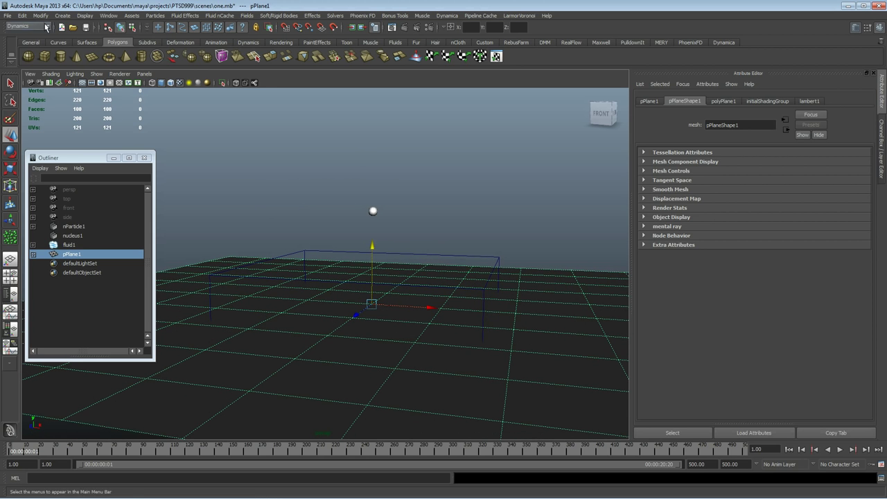
pyautogui.click(46, 27)
pyautogui.click(36, 64)
pyautogui.click(181, 15)
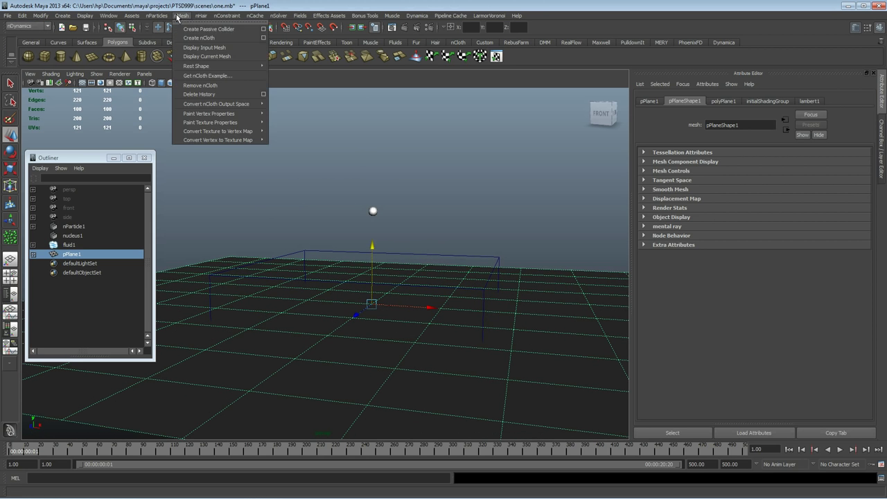
pyautogui.click(196, 31)
pyautogui.keyDown('alt'); pyautogui.moveTo(375, 210); pyautogui.dragTo(386, 213); pyautogui.keyUp('alt')
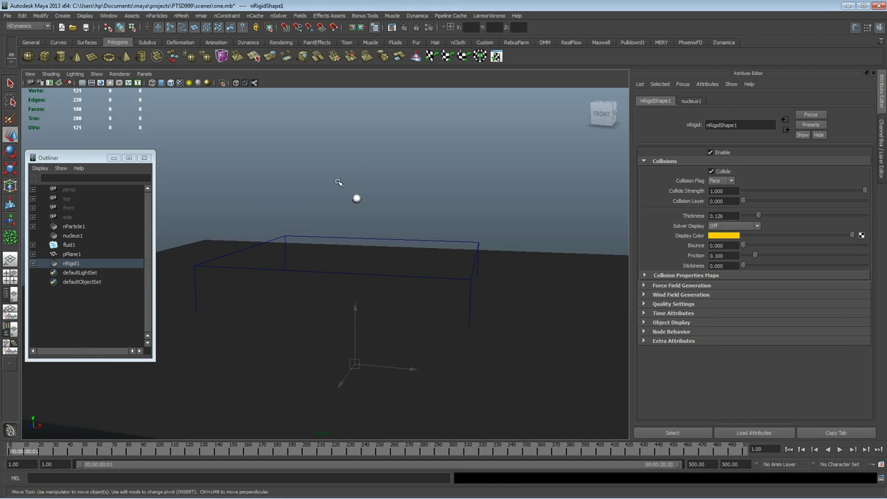
# - Turn off Ignore Solver Gravity in nParticle1's dynamic properties
pyautogui.moveTo(339, 182); pyautogui.dragTo(406, 215)
pyautogui.keyDown('alt'); pyautogui.moveTo(414, 211); pyautogui.dragTo(474, 198, button='middle'); pyautogui.keyUp('alt')
pyautogui.scroll(-3, 780, 295)
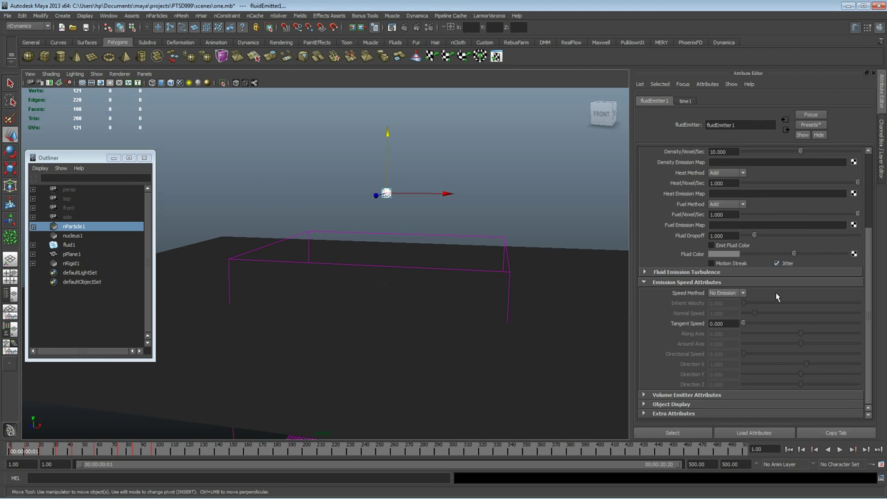
pyautogui.scroll(3, 746, 302)
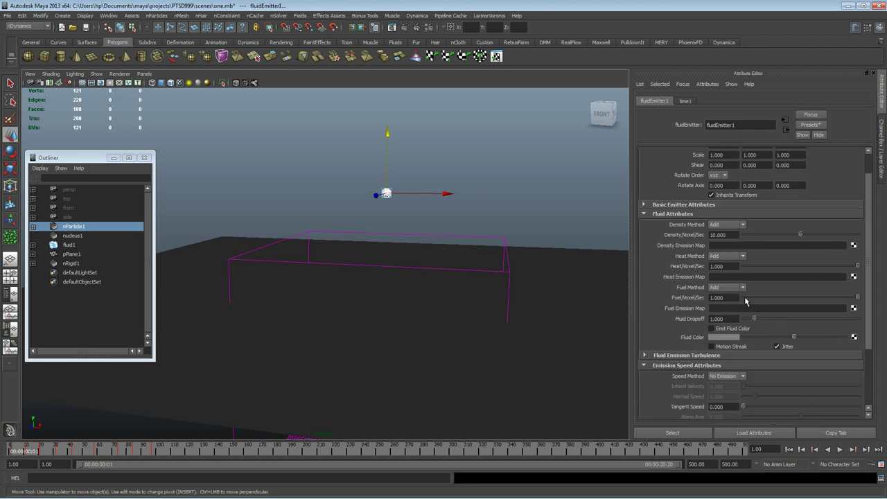
pyautogui.click(89, 226)
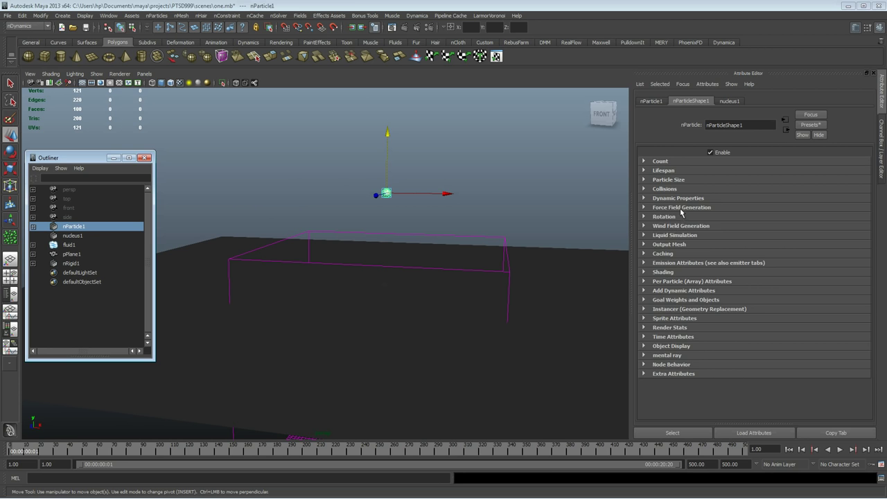
pyautogui.click(679, 199)
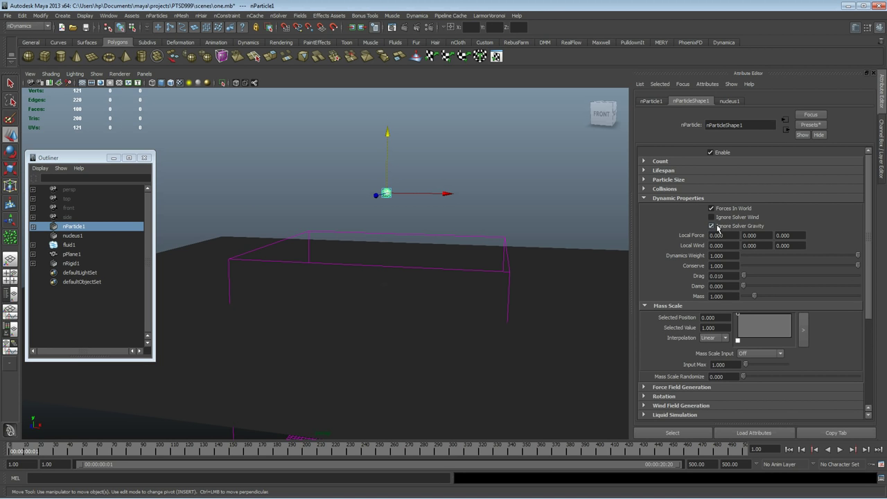
pyautogui.keyDown('alt'); pyautogui.moveTo(471, 254); pyautogui.dragTo(435, 254); pyautogui.keyUp('alt')
# - Play the simulation from frame 1 and examine how the particle and smoke behave at the floor plane
pyautogui.click(790, 450)
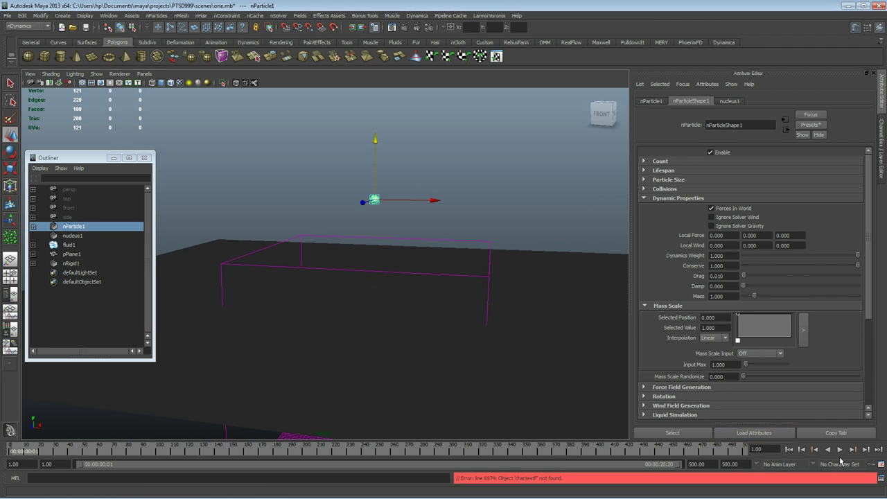
pyautogui.click(841, 450)
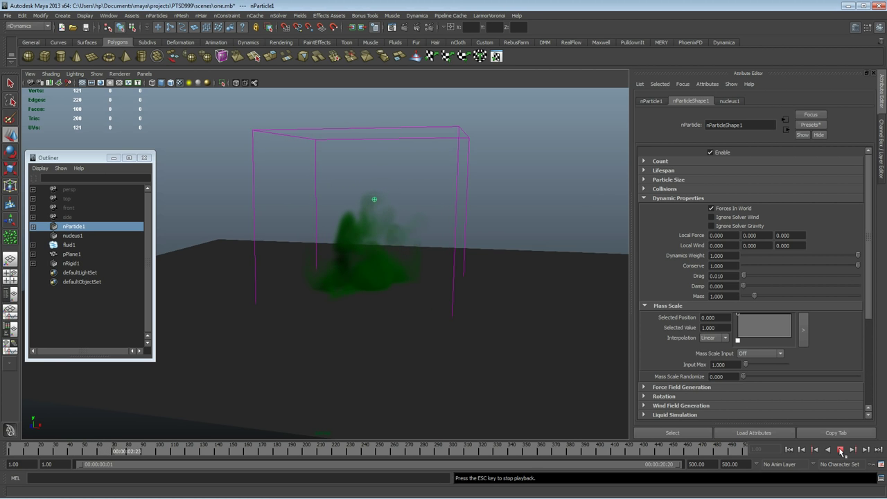
pyautogui.click(840, 451)
pyautogui.keyDown('alt'); pyautogui.moveTo(415, 272); pyautogui.dragTo(470, 139, button='middle'); pyautogui.keyUp('alt')
pyautogui.keyDown('alt'); pyautogui.moveTo(470, 139); pyautogui.dragTo(419, 255); pyautogui.keyUp('alt')
# - Make the fluid container collide with the polygon floor plane using the Fluid Effects Make Collide command
pyautogui.click(320, 208)
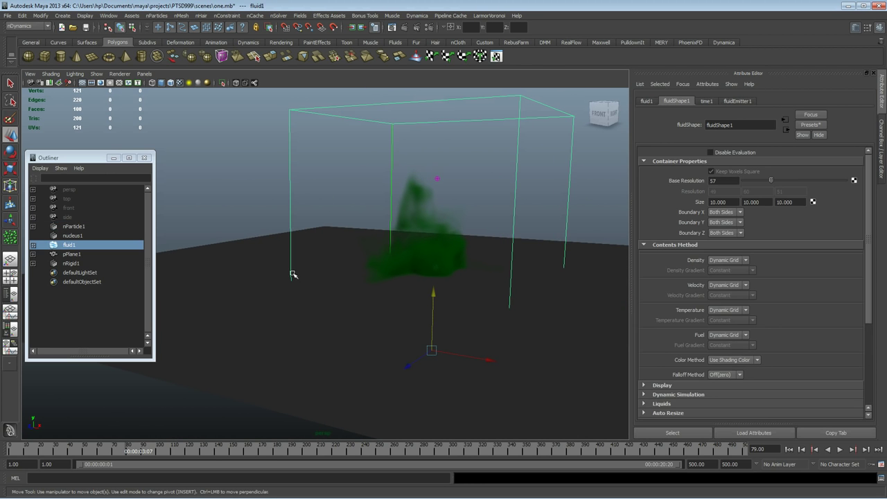
pyautogui.keyDown('shift'); pyautogui.click(252, 255); pyautogui.keyUp('shift')
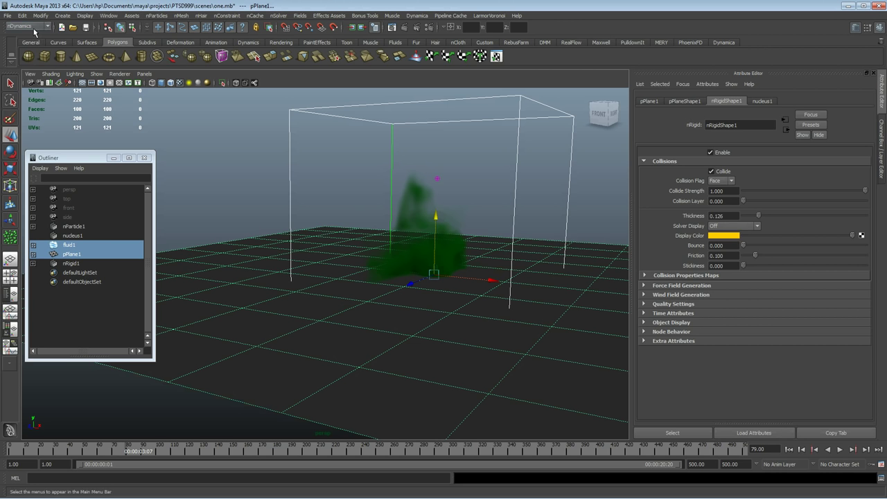
pyautogui.click(28, 27)
pyautogui.click(17, 52)
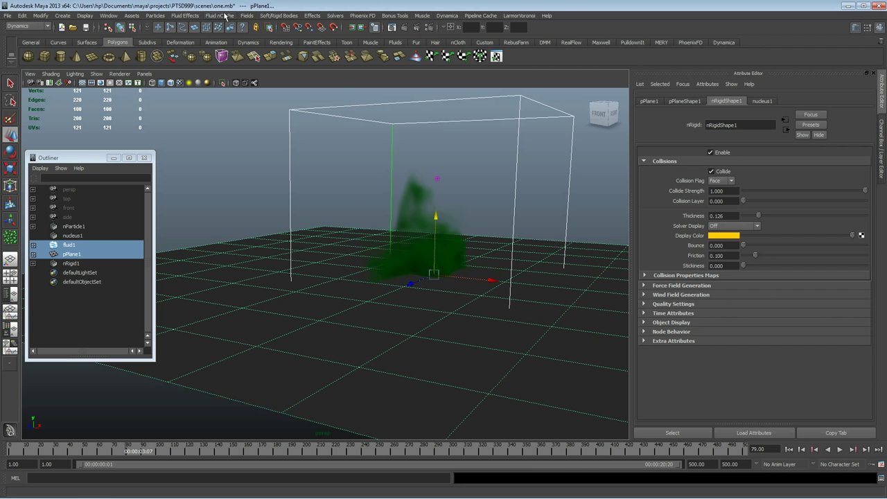
pyautogui.click(225, 15)
pyautogui.moveTo(185, 16)
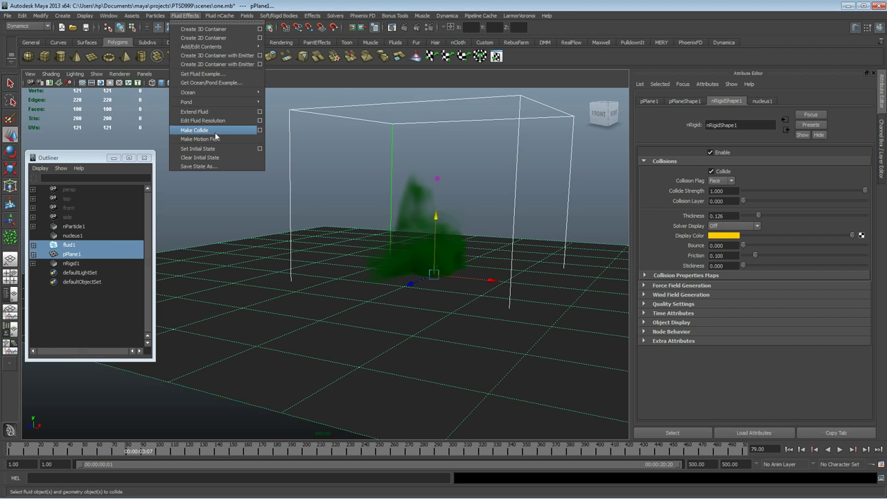
pyautogui.click(214, 131)
pyautogui.click(561, 286)
# - Play the simulation from frame 1, stop it and examine from several angles how the smoke spreads over the floor
pyautogui.click(789, 449)
pyautogui.click(840, 450)
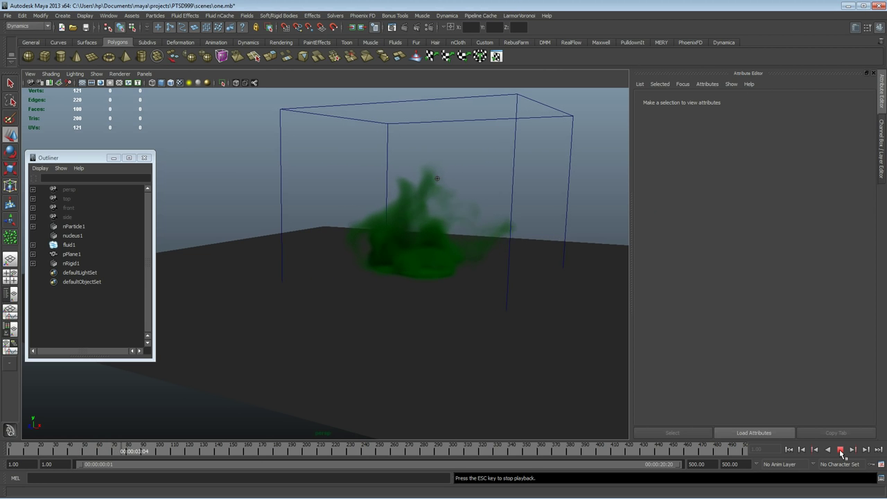
pyautogui.click(840, 449)
pyautogui.scroll(4, 410, 297)
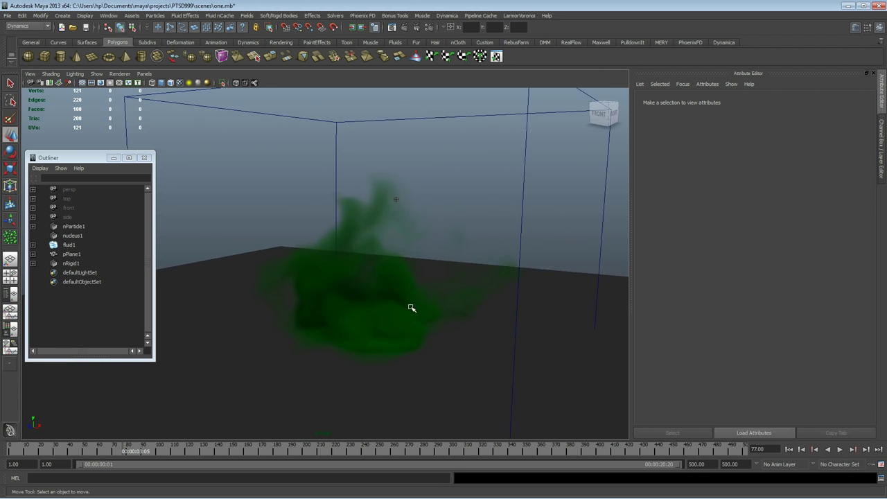
pyautogui.scroll(-4, 429, 306)
pyautogui.keyDown('alt'); pyautogui.moveTo(331, 317); pyautogui.dragTo(516, 330); pyautogui.keyUp('alt')
pyautogui.keyDown('alt'); pyautogui.moveTo(517, 330); pyautogui.dragTo(385, 249, button='middle'); pyautogui.keyUp('alt')
pyautogui.keyDown('alt'); pyautogui.moveTo(385, 250); pyautogui.dragTo(478, 257, button='right'); pyautogui.keyUp('alt')
pyautogui.keyDown('alt'); pyautogui.moveTo(478, 257); pyautogui.dragTo(420, 273); pyautogui.keyUp('alt')
pyautogui.keyDown('alt'); pyautogui.moveTo(420, 273); pyautogui.dragTo(269, 284, button='right'); pyautogui.keyUp('alt')
pyautogui.keyDown('alt'); pyautogui.moveTo(269, 284); pyautogui.dragTo(361, 278); pyautogui.keyUp('alt')
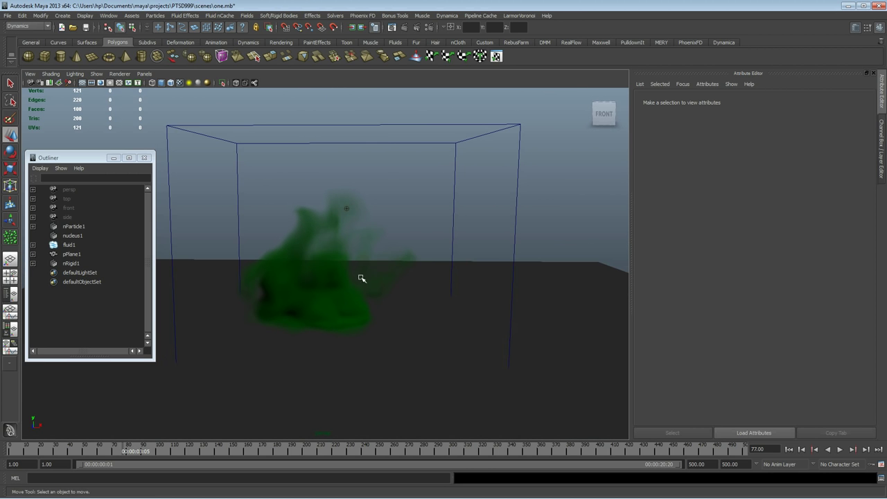
# - Create a polygon cube, raise it to the floor beneath the particle and scale it up uniformly
pyautogui.click(44, 56)
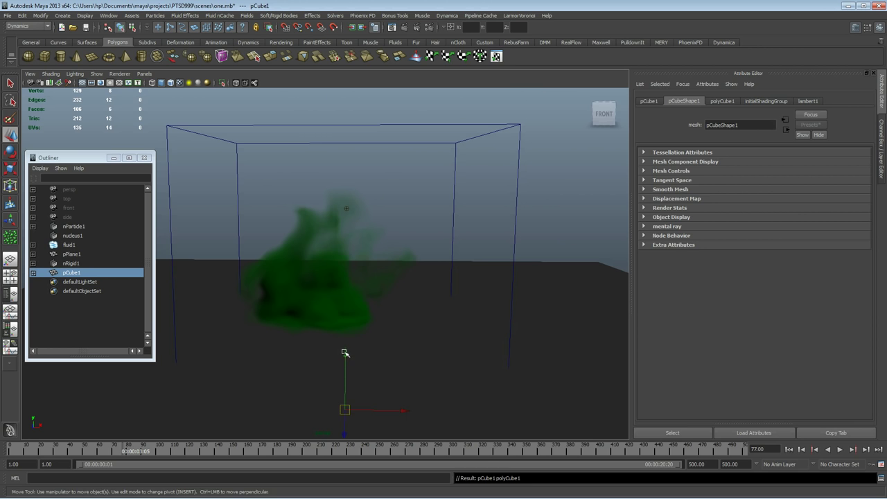
pyautogui.moveTo(345, 353); pyautogui.dragTo(347, 239)
pyautogui.press('r')
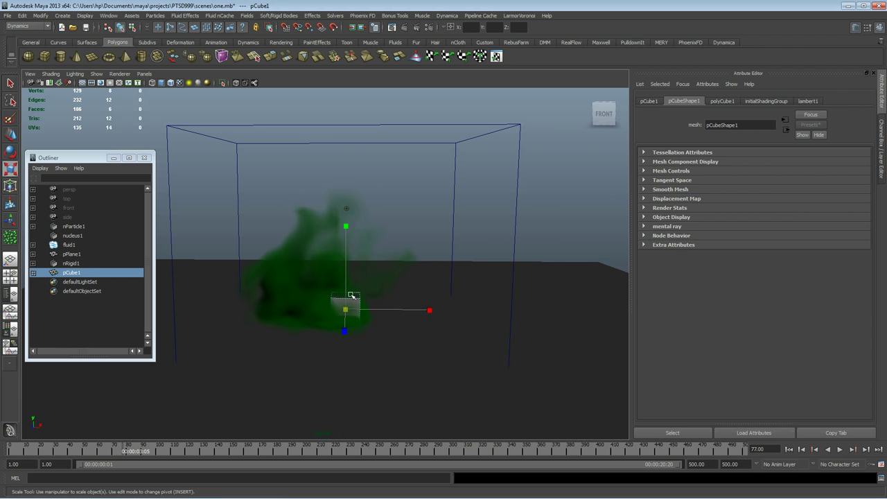
pyautogui.moveTo(346, 311); pyautogui.dragTo(414, 298)
pyautogui.press('w')
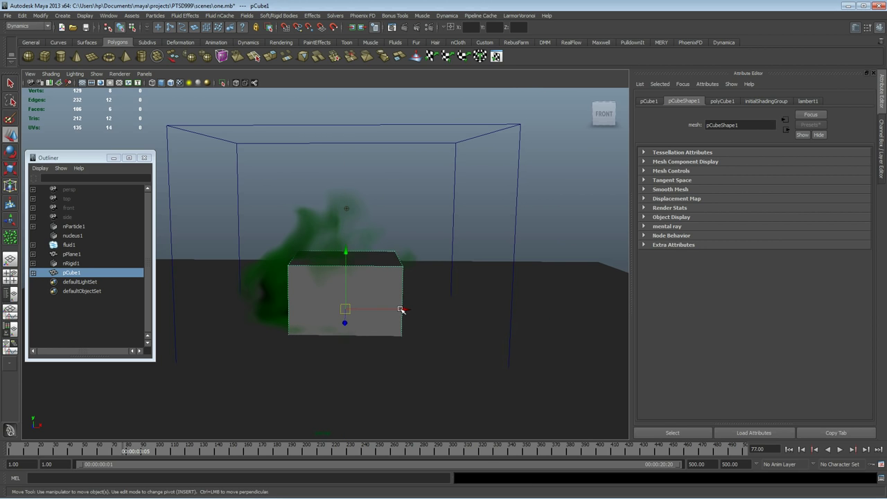
# - Duplicate the cube twice, offsetting each copy up and sideways along X to form a three-step staircase
pyautogui.hotkey('ctrl', 'd')
pyautogui.moveTo(350, 255); pyautogui.dragTo(367, 195)
pyautogui.moveTo(412, 257); pyautogui.dragTo(514, 256)
pyautogui.hotkey('ctrl', 'd')
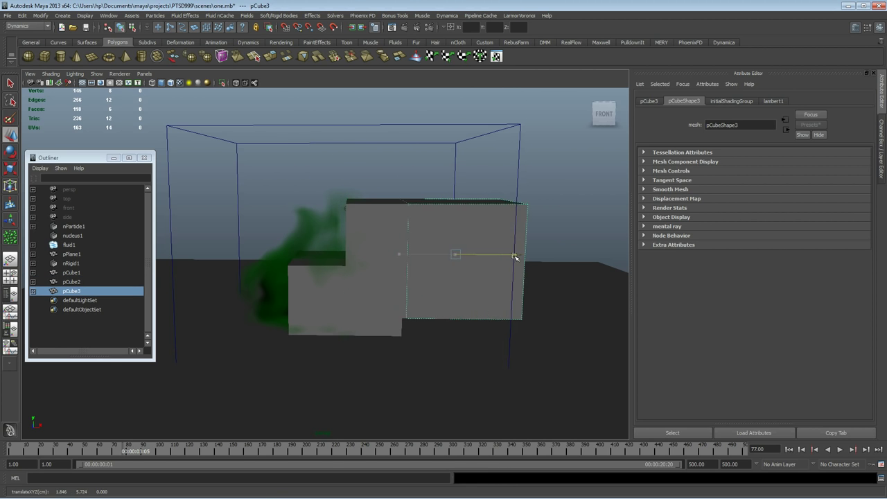
pyautogui.moveTo(466, 197); pyautogui.dragTo(466, 146)
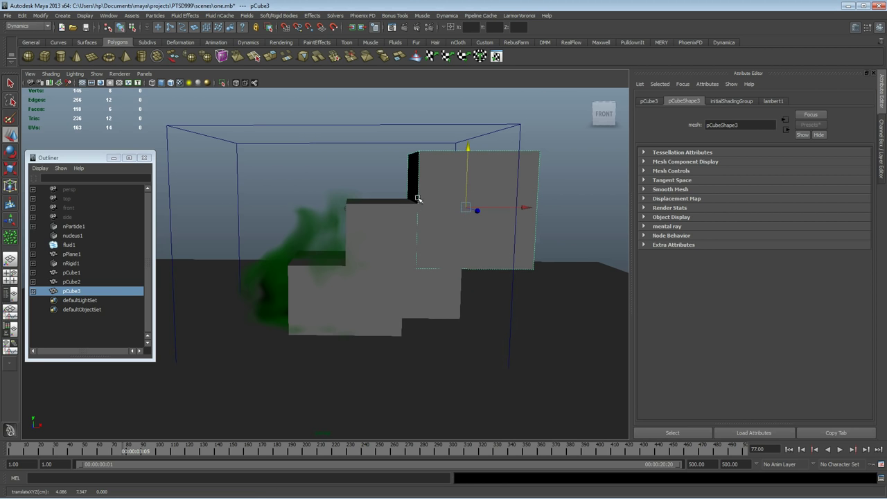
# - Combine the three staircase cubes into a single polygon mesh
pyautogui.keyDown('shift'); pyautogui.click(396, 208); pyautogui.keyUp('shift')
pyautogui.keyDown('shift'); pyautogui.click(294, 278); pyautogui.keyUp('shift')
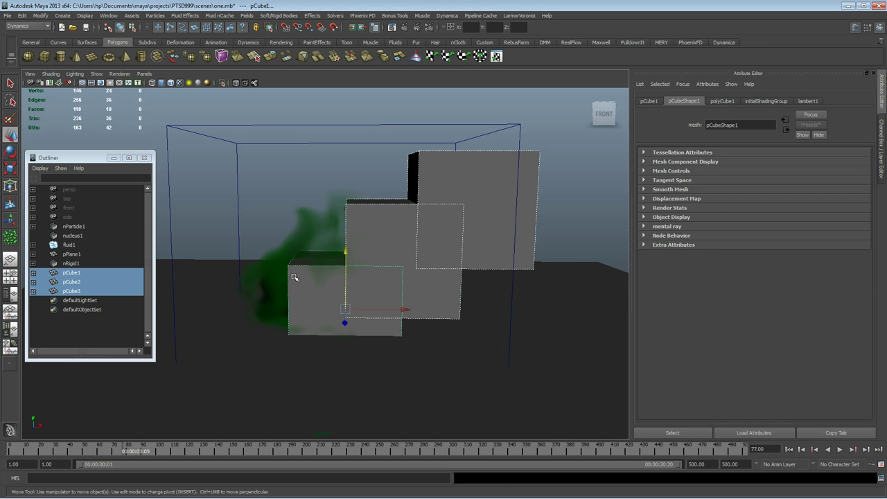
pyautogui.click(28, 26)
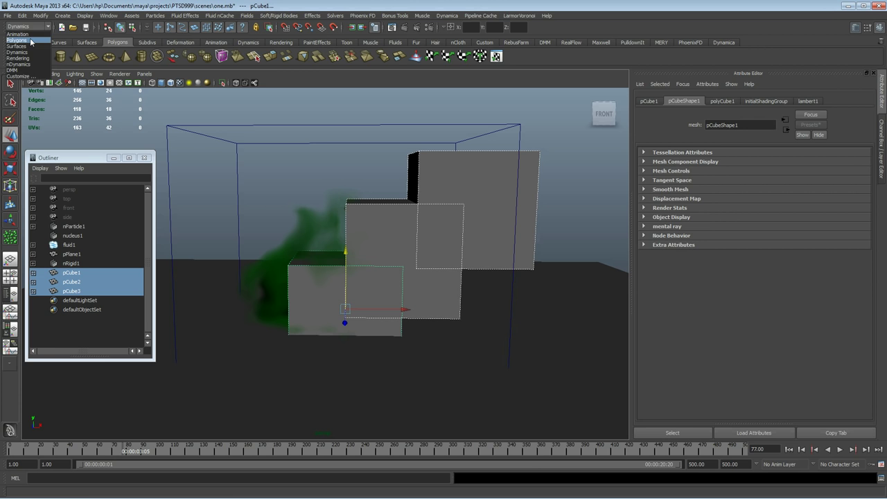
pyautogui.click(31, 40)
pyautogui.click(176, 19)
pyautogui.click(181, 34)
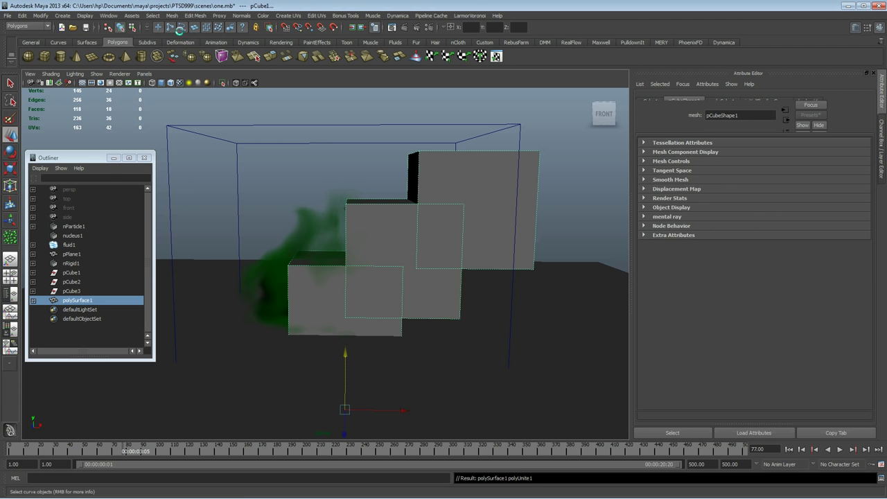
# - Delete the combined staircase's construction history and center its pivot
pyautogui.click(22, 15)
pyautogui.moveTo(83, 111)
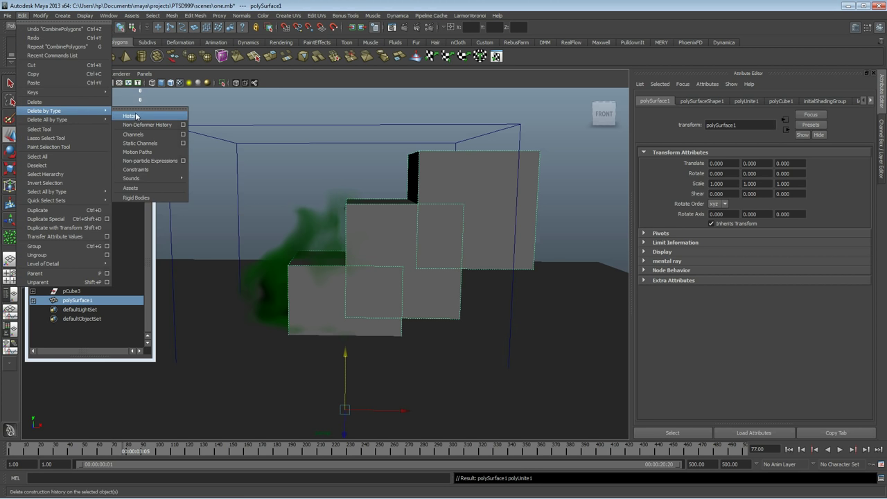
pyautogui.click(140, 116)
pyautogui.click(40, 15)
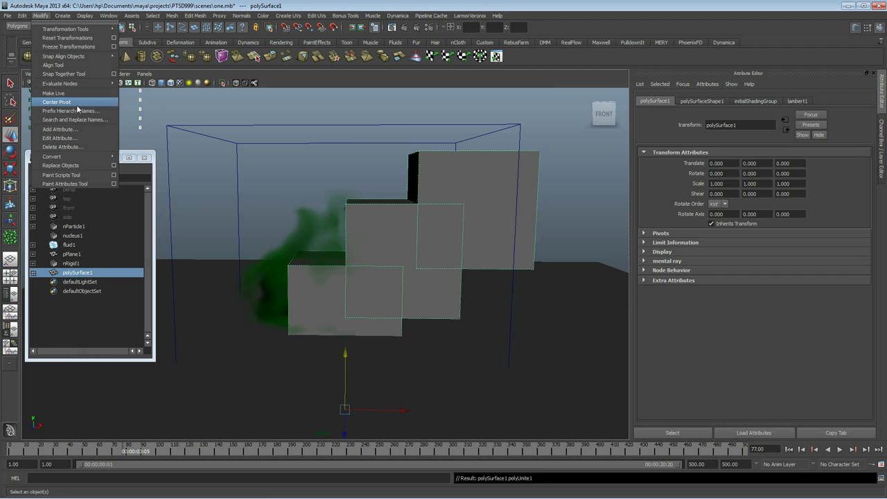
pyautogui.click(56, 101)
# - Rotate the staircase to about 5.75 degrees in Z and make it an nDynamics passive collider
pyautogui.keyDown('alt'); pyautogui.moveTo(381, 232); pyautogui.dragTo(392, 233, button='middle'); pyautogui.keyUp('alt')
pyautogui.moveTo(348, 208); pyautogui.dragTo(338, 212)
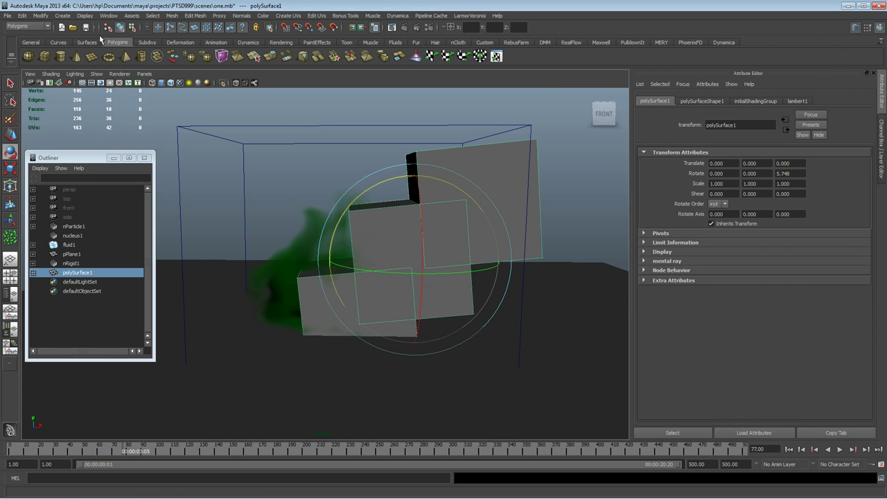
pyautogui.click(28, 26)
pyautogui.click(35, 65)
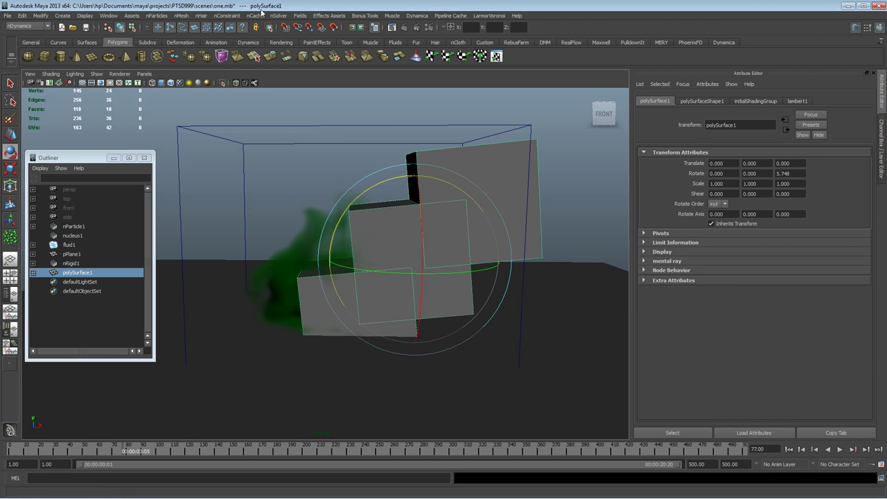
pyautogui.click(182, 15)
pyautogui.click(200, 30)
pyautogui.keyDown('alt'); pyautogui.moveTo(360, 180); pyautogui.dragTo(379, 190, button='middle'); pyautogui.keyUp('alt')
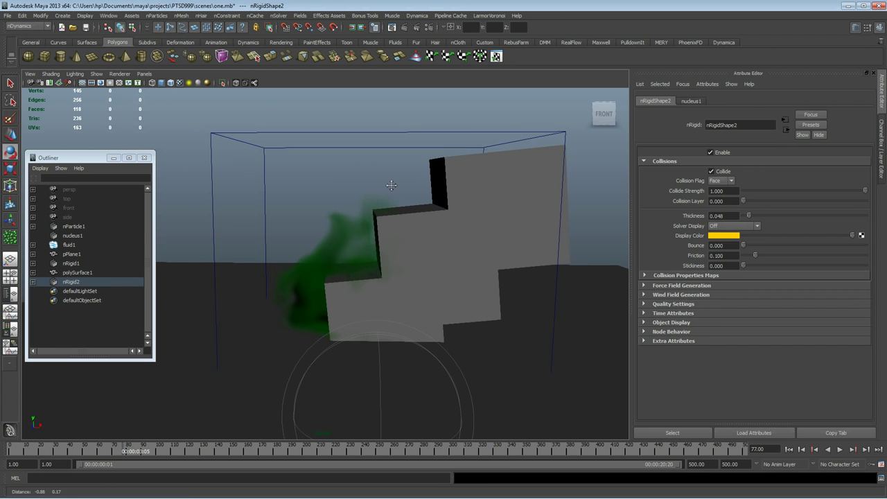
# - Return to frame 1, scale the staircase down uniformly and position it beneath the particle
pyautogui.click(789, 450)
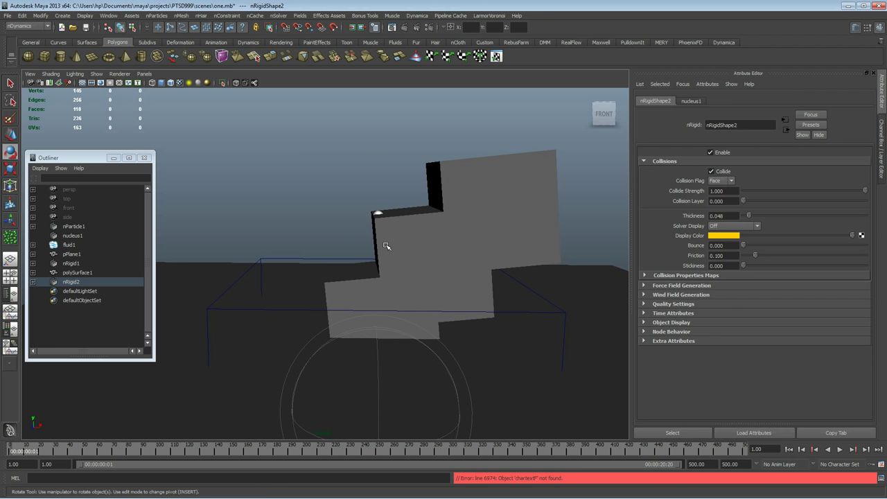
pyautogui.press('w')
pyautogui.click(414, 223)
pyautogui.press('r')
pyautogui.moveTo(436, 280); pyautogui.dragTo(361, 283)
pyautogui.press('w')
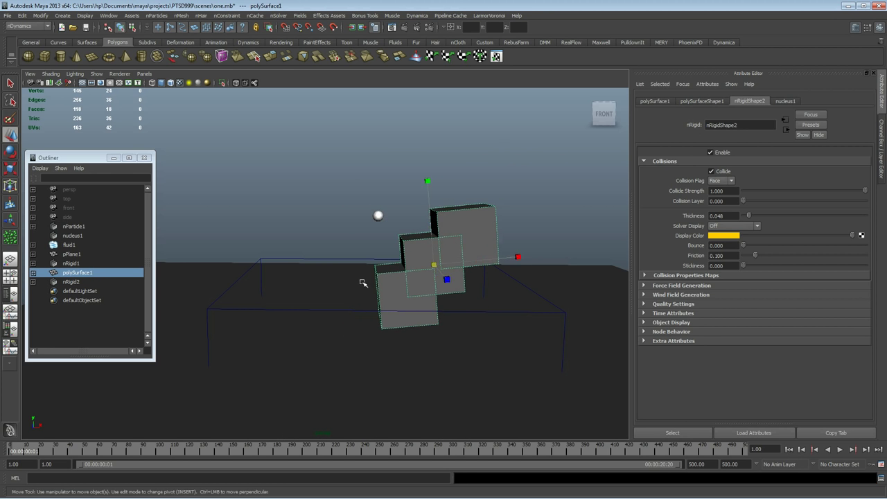
pyautogui.moveTo(485, 265); pyautogui.dragTo(444, 272)
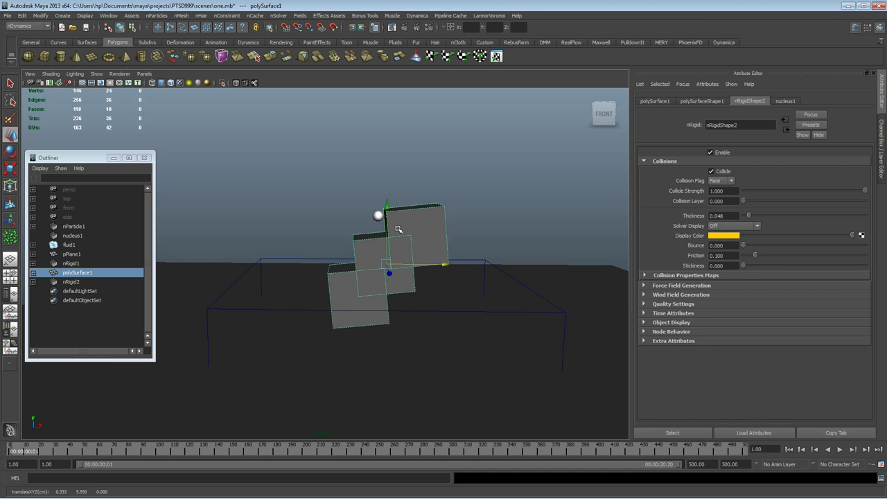
pyautogui.moveTo(386, 214); pyautogui.dragTo(391, 235)
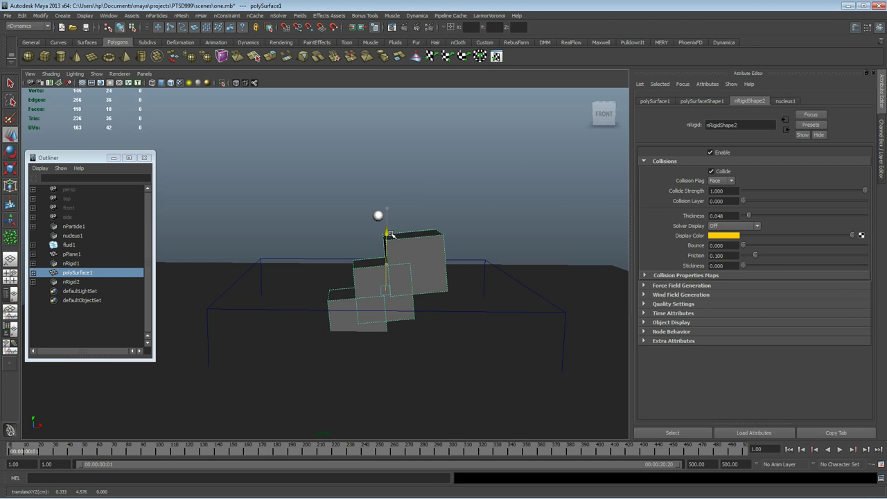
pyautogui.moveTo(444, 293); pyautogui.dragTo(424, 295)
# - Play the simulation, switch the view to wireframe and examine up close how the particle meets the staircase
pyautogui.keyDown('alt'); pyautogui.moveTo(406, 284); pyautogui.dragTo(506, 260, button='middle'); pyautogui.keyUp('alt')
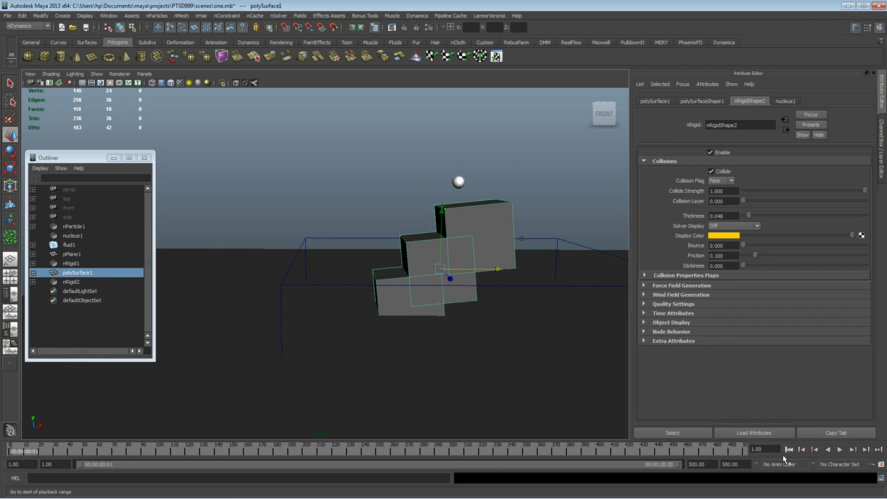
pyautogui.click(822, 466)
pyautogui.click(839, 450)
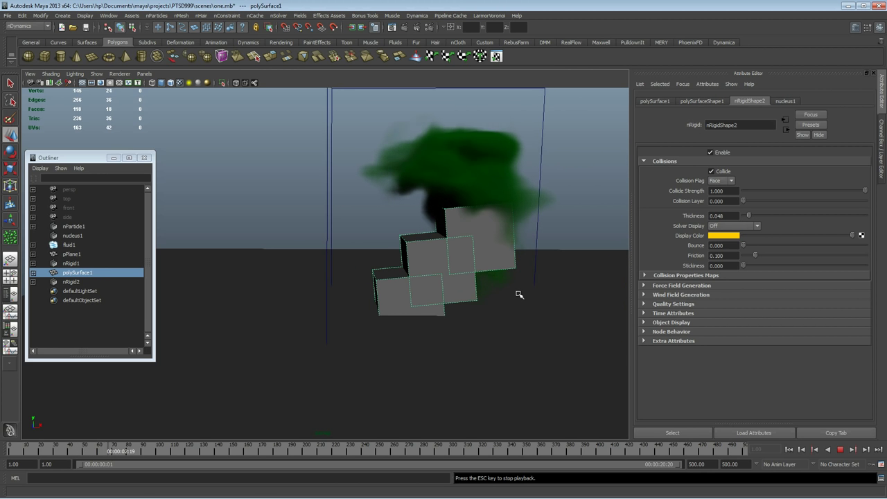
pyautogui.press('4')
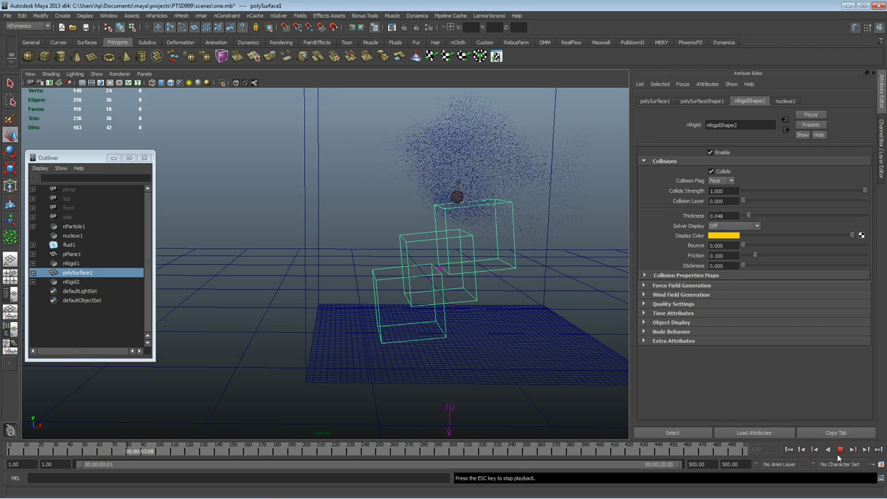
pyautogui.click(838, 451)
pyautogui.keyDown('alt'); pyautogui.moveTo(390, 272); pyautogui.dragTo(323, 306, button='middle'); pyautogui.keyUp('alt')
pyautogui.keyDown('alt'); pyautogui.moveTo(323, 306); pyautogui.dragTo(507, 314, button='right'); pyautogui.keyUp('alt')
pyautogui.keyDown('alt'); pyautogui.moveTo(465, 312); pyautogui.dragTo(454, 318); pyautogui.keyUp('alt')
pyautogui.keyDown('alt'); pyautogui.moveTo(342, 323); pyautogui.dragTo(353, 288, button='middle'); pyautogui.keyUp('alt')
pyautogui.keyDown('alt'); pyautogui.moveTo(353, 288); pyautogui.dragTo(351, 286); pyautogui.keyUp('alt')
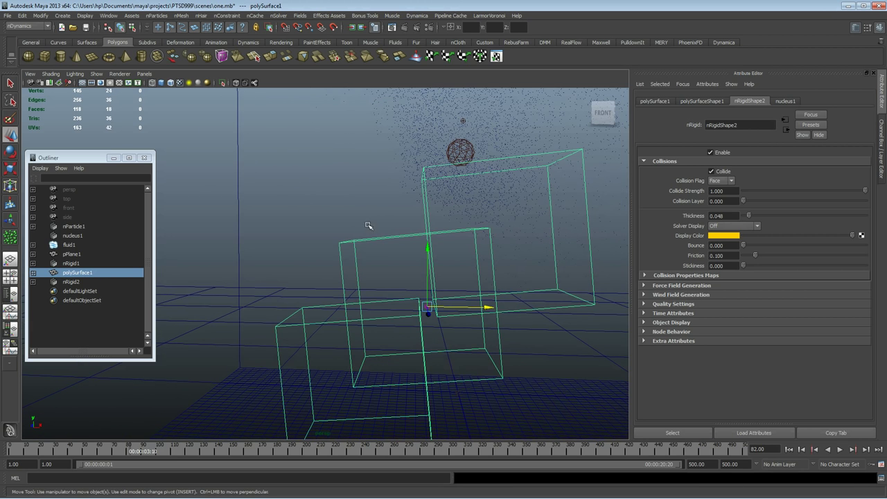
# - Set the staircase collider's Friction to 0 and test the simulation from frame 1
pyautogui.click(789, 449)
pyautogui.click(841, 451)
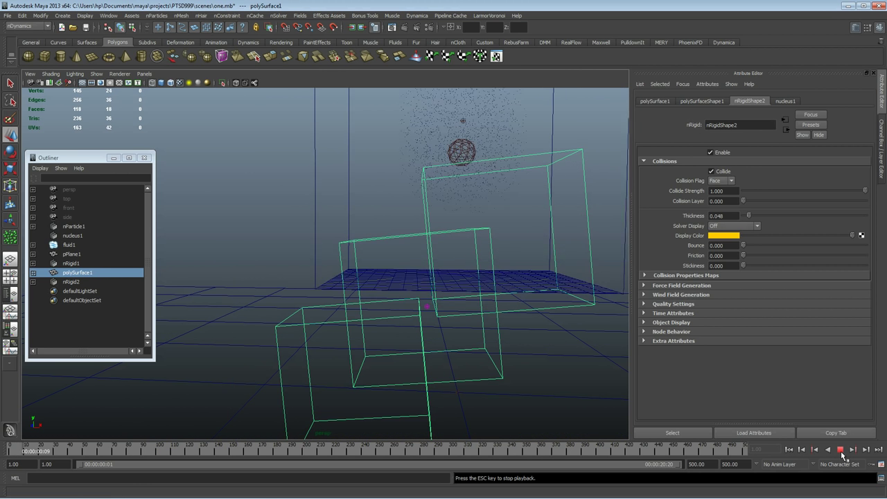
pyautogui.click(840, 451)
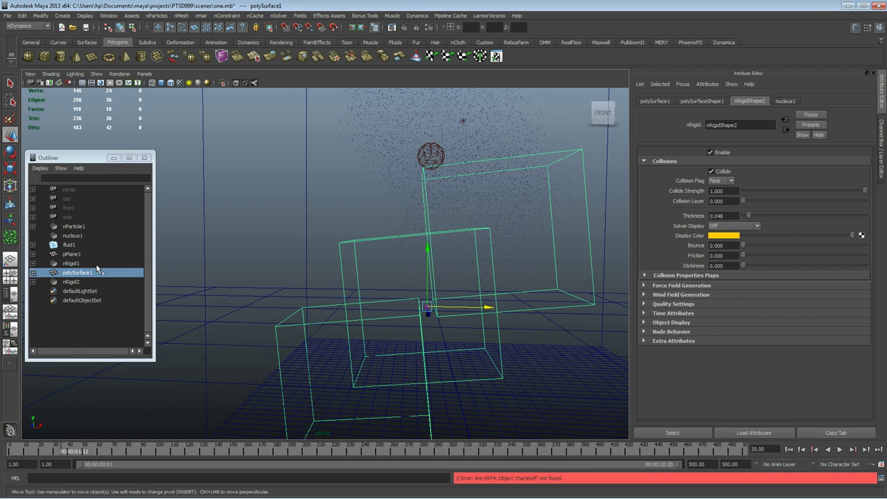
# - Set nParticle1's collision Bounce to 0.278 and play the simulation from frame 1
pyautogui.click(74, 227)
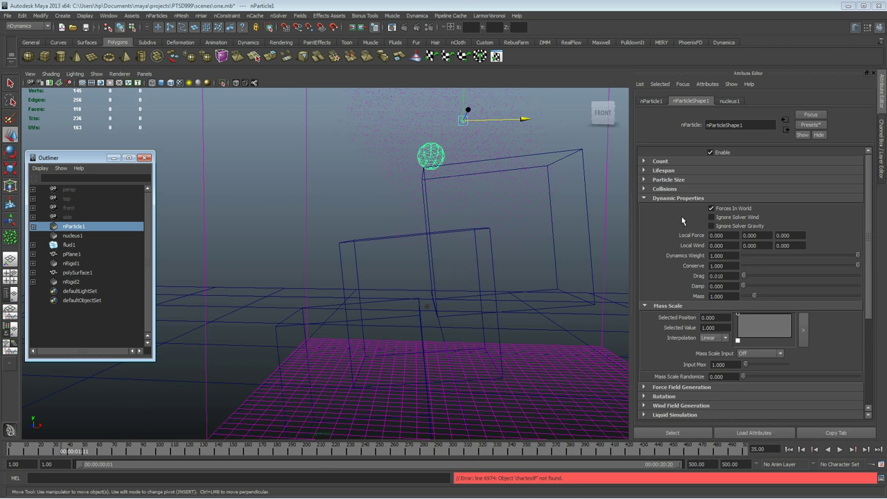
pyautogui.scroll(-5, 679, 243)
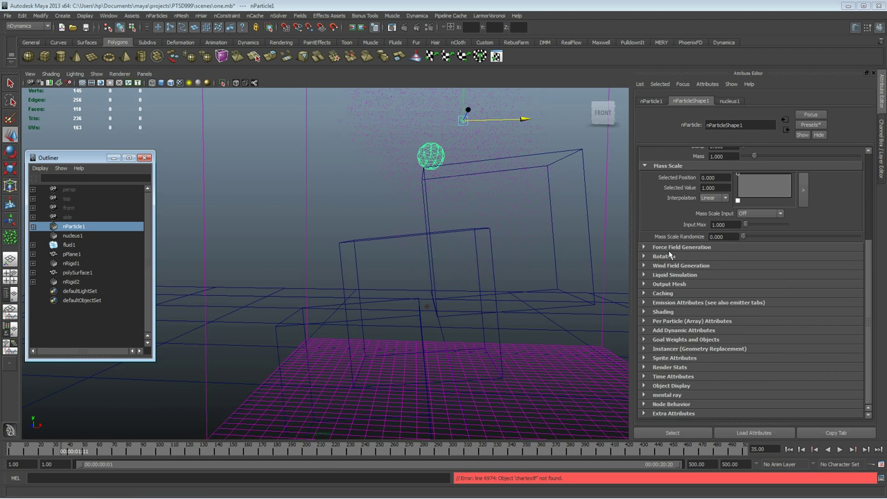
pyautogui.scroll(3, 679, 235)
pyautogui.scroll(2, 686, 346)
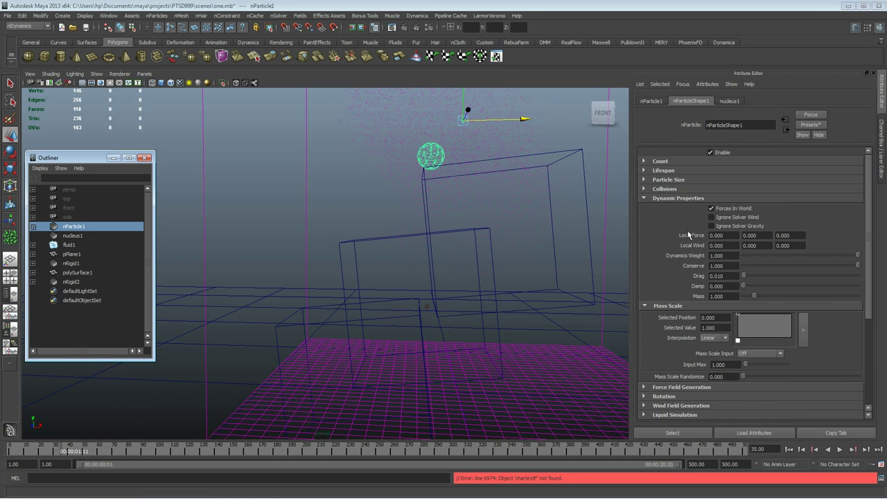
pyautogui.click(665, 188)
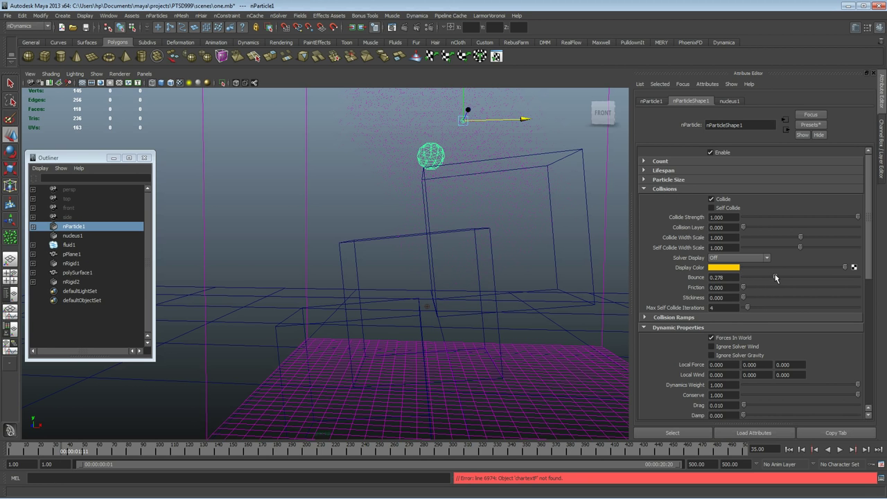
pyautogui.click(789, 449)
pyautogui.click(841, 450)
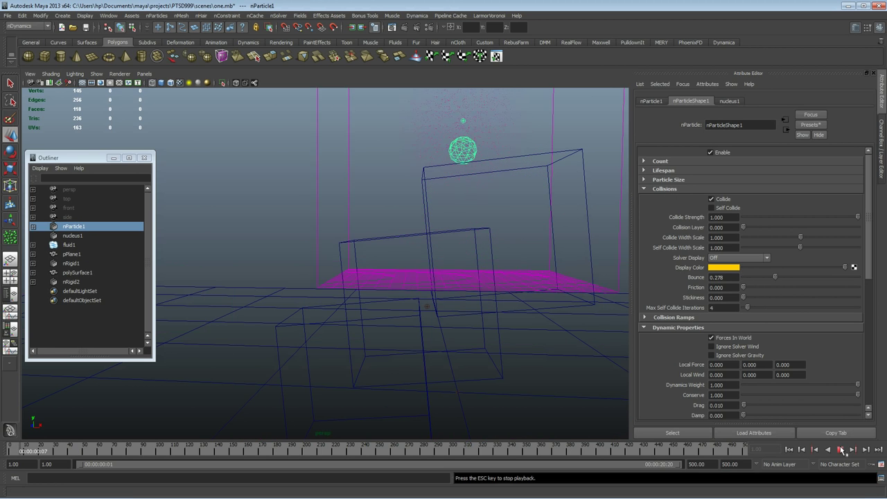
# - Set the staircase collider's Bounce to 0.447 and play the simulation from frame 1
pyautogui.click(841, 449)
pyautogui.click(590, 268)
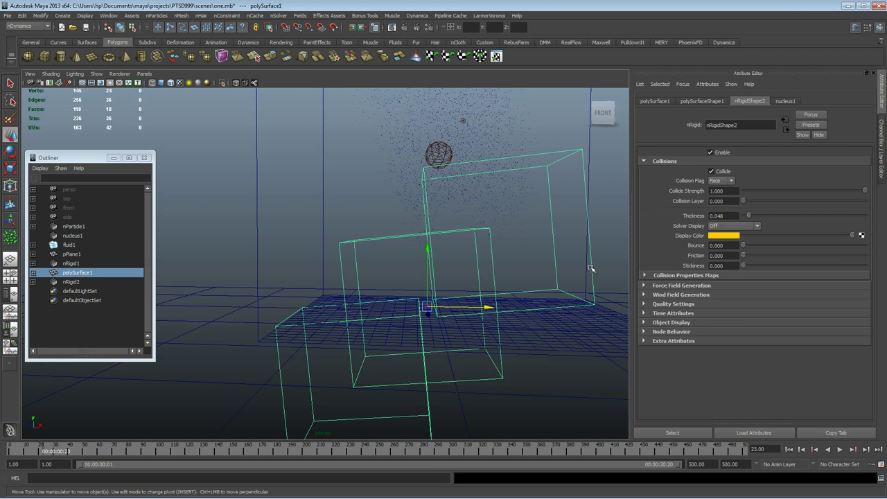
pyautogui.click(789, 450)
pyautogui.click(840, 450)
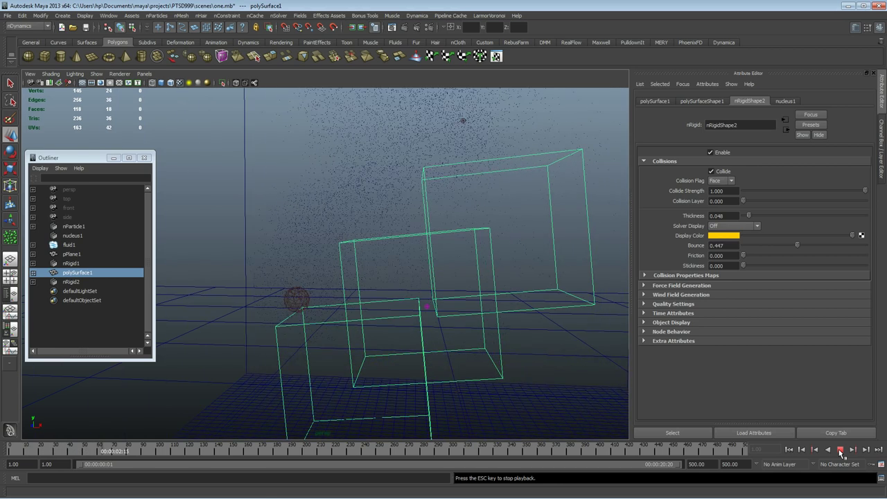
pyautogui.press('Escape')
# - Switch the view to shaded display and replay the simulation from frame 1 to examine the smoke around the staircase
pyautogui.press('5')
pyautogui.moveTo(434, 247)
pyautogui.keyDown('alt'); pyautogui.mouseDown()
pyautogui.moveTo(481, 247)
pyautogui.moveTo(448, 271)
pyautogui.moveTo(469, 272)
pyautogui.moveTo(497, 307)
pyautogui.mouseUp(); pyautogui.keyUp('alt')
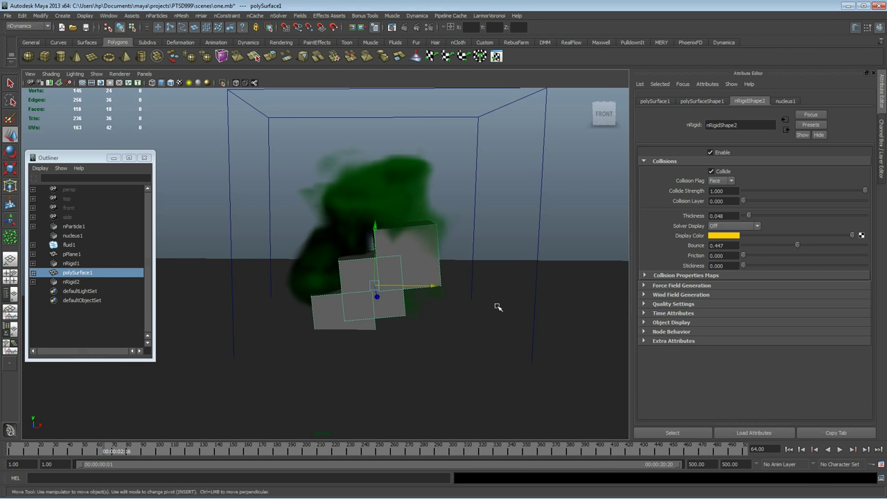
pyautogui.click(789, 449)
pyautogui.click(839, 449)
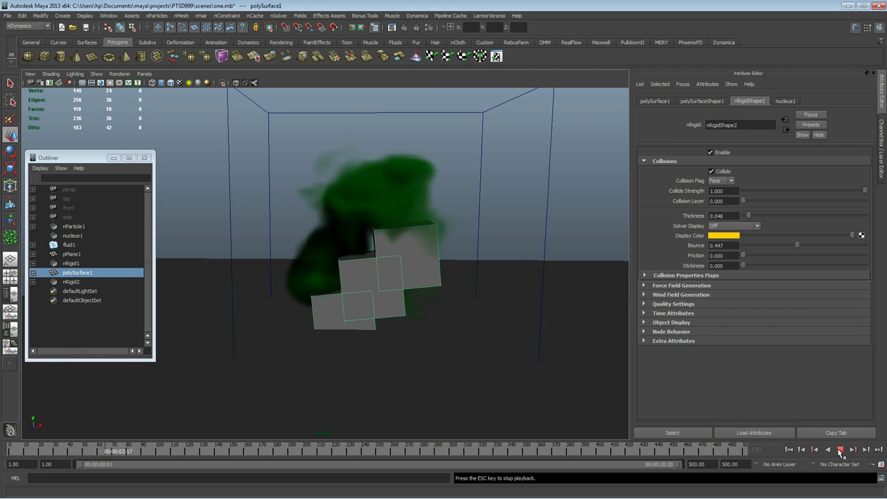
pyautogui.click(840, 450)
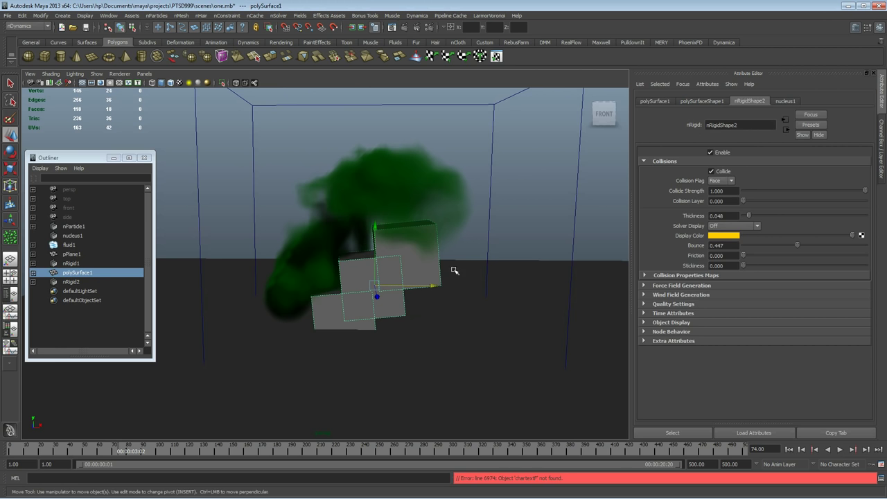
# - Set the fluid container's Density Scale to 0.417 in its density contents details
pyautogui.click(485, 116)
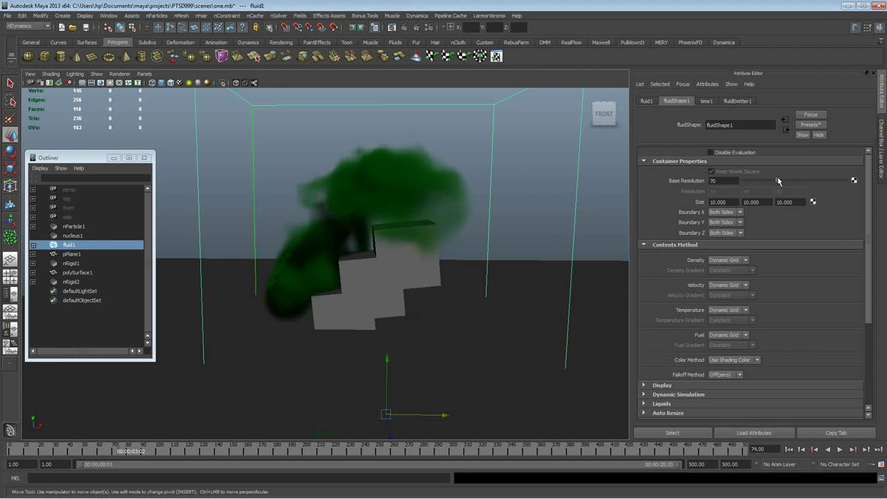
pyautogui.scroll(-5, 785, 282)
pyautogui.click(693, 265)
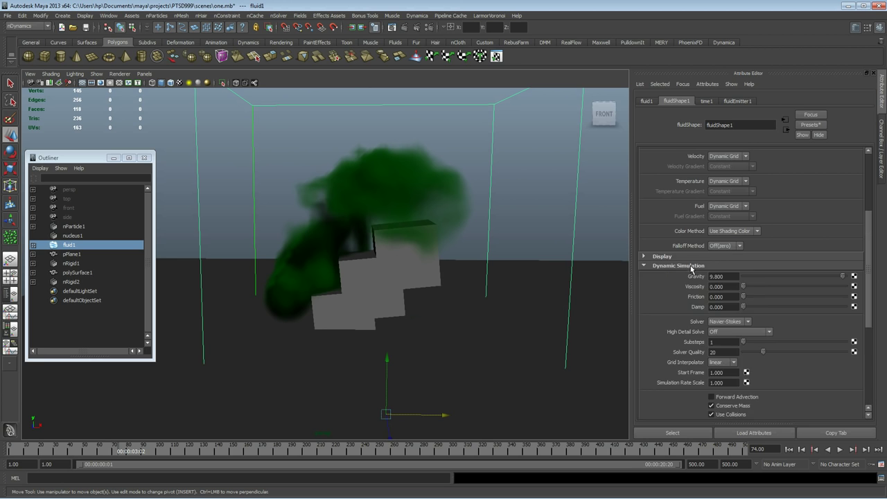
pyautogui.scroll(-3, 686, 308)
pyautogui.scroll(-3, 664, 350)
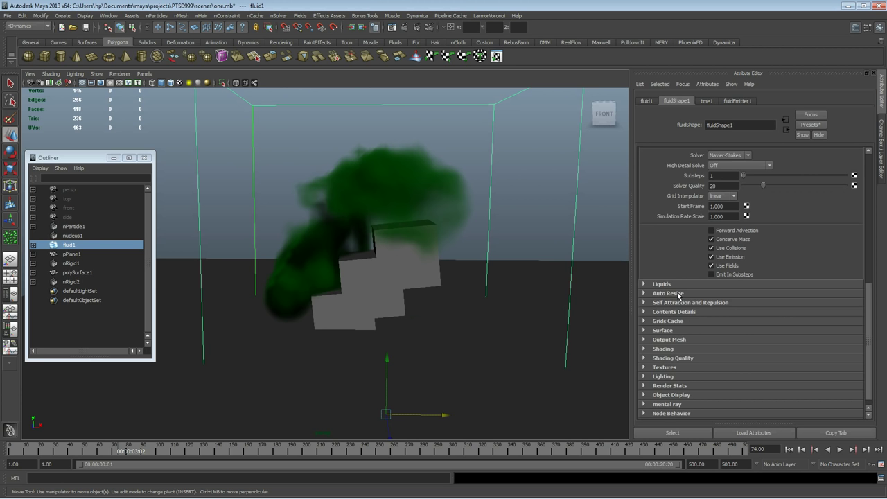
pyautogui.click(678, 295)
pyautogui.scroll(-1, 658, 307)
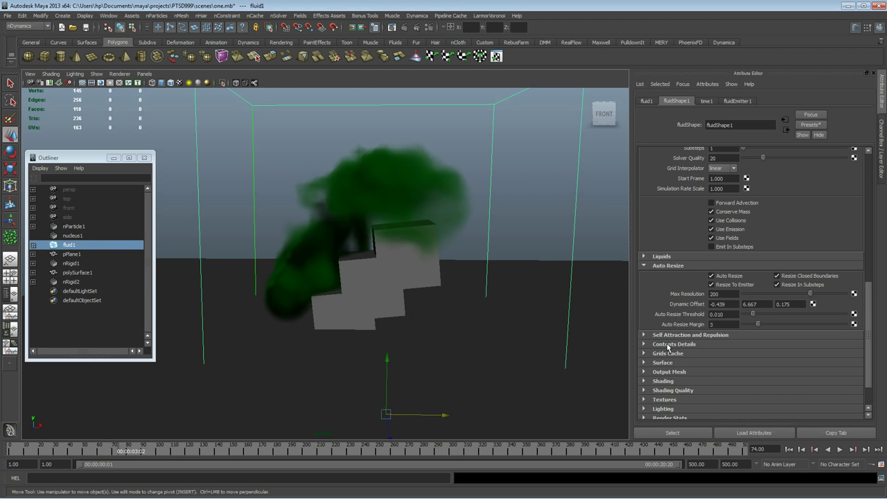
pyautogui.click(667, 344)
pyautogui.scroll(-3, 668, 348)
pyautogui.click(663, 271)
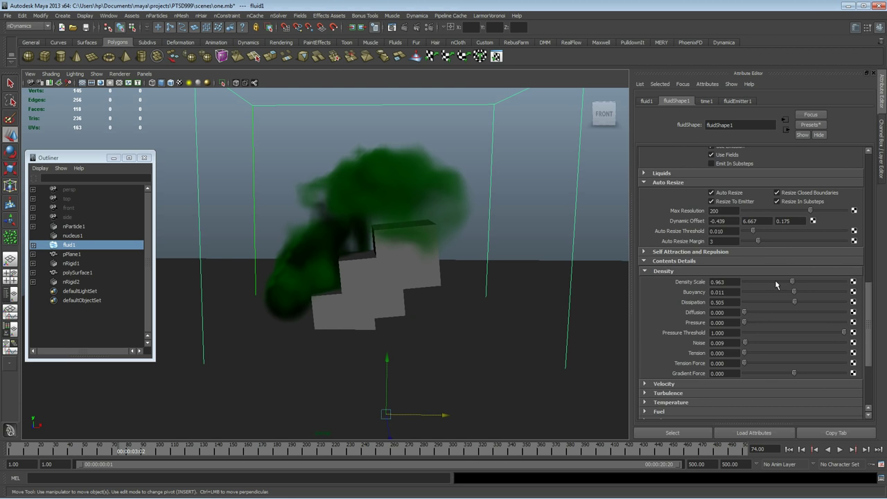
pyautogui.click(776, 282)
# - Lower fluidEmitter1's Density/Voxel/Sec and return to the fluid shape's density settings
pyautogui.click(736, 101)
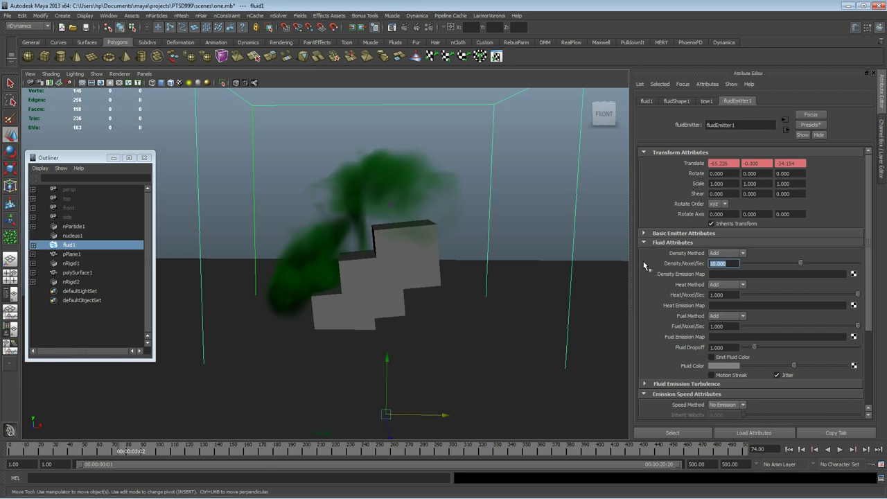
pyautogui.click(654, 103)
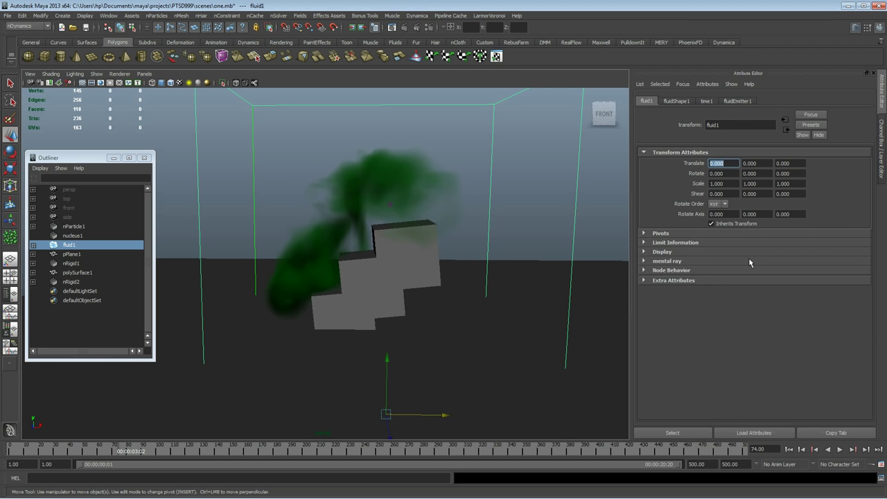
pyautogui.click(677, 101)
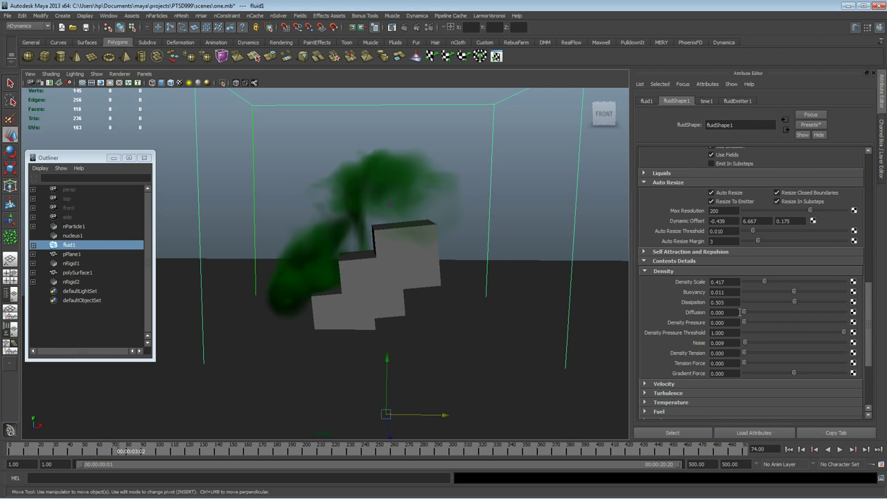
pyautogui.scroll(-3, 738, 309)
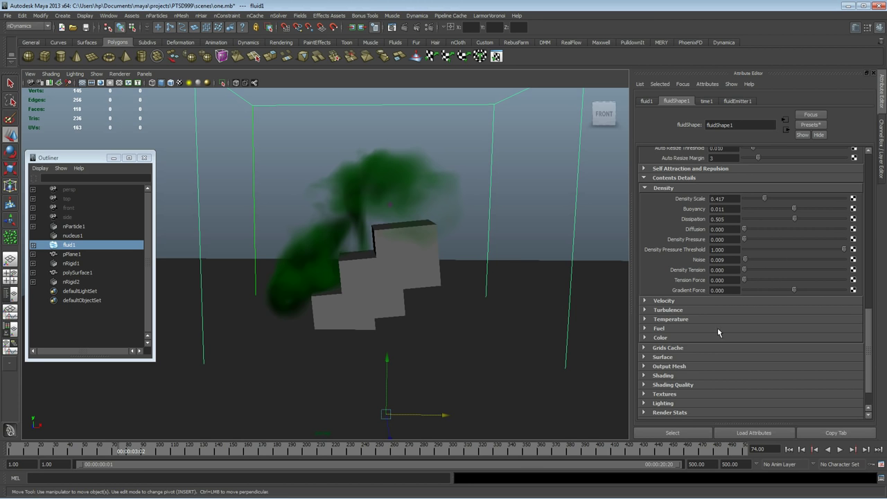
# - Play the simulation from frame 1, stop it once the particle is down the stairs and examine the smoke trail up close
pyautogui.click(789, 449)
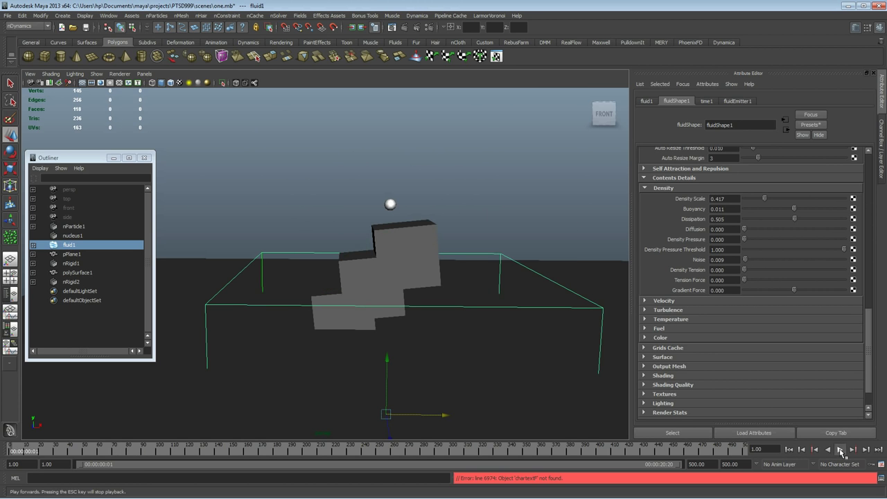
pyautogui.click(840, 450)
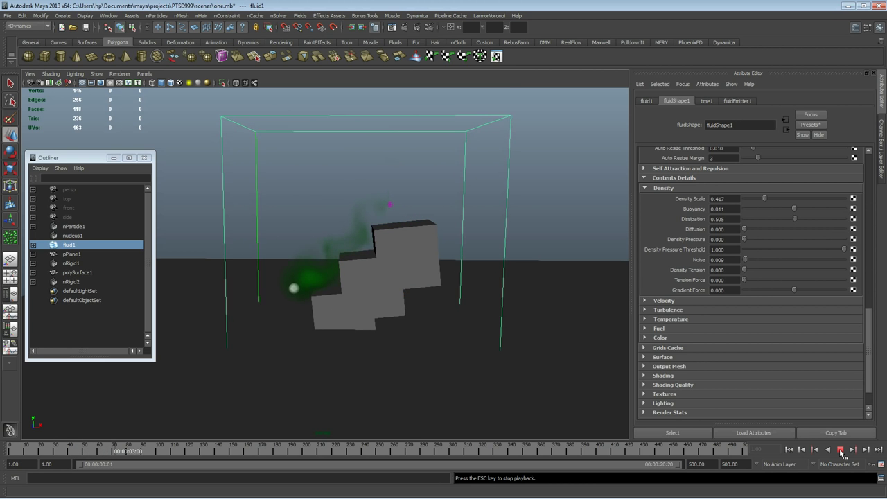
pyautogui.click(841, 450)
pyautogui.keyDown('alt'); pyautogui.moveTo(329, 232); pyautogui.dragTo(471, 229); pyautogui.keyUp('alt')
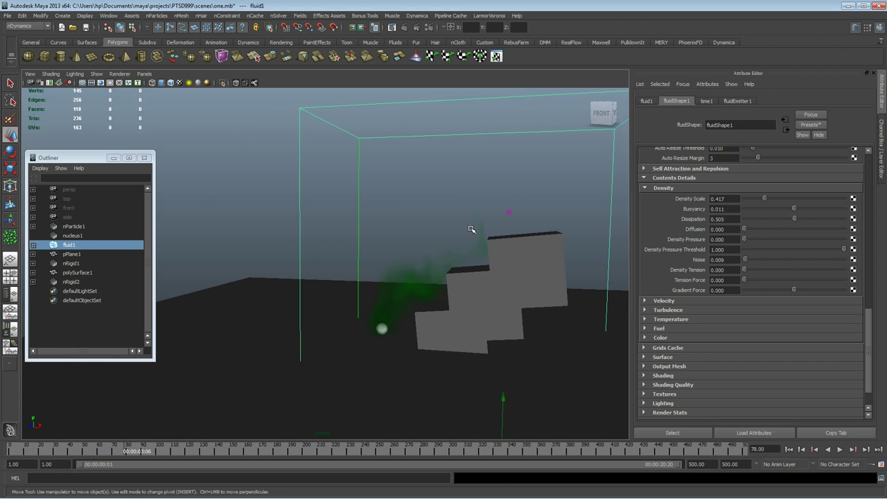